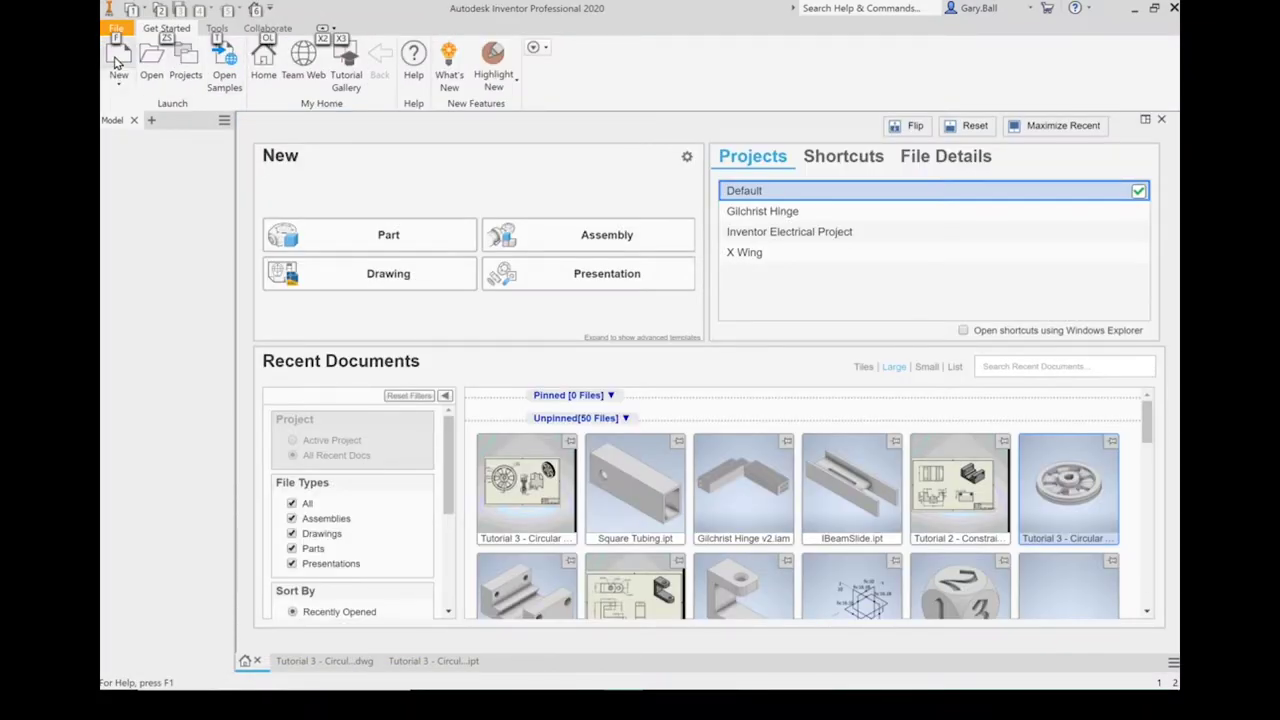
- Create a new part from the Standard (mm).ipt template and start a 2D sketch on the front (XY) plane
{"action": "left_click", "coordinate": [117, 62]}
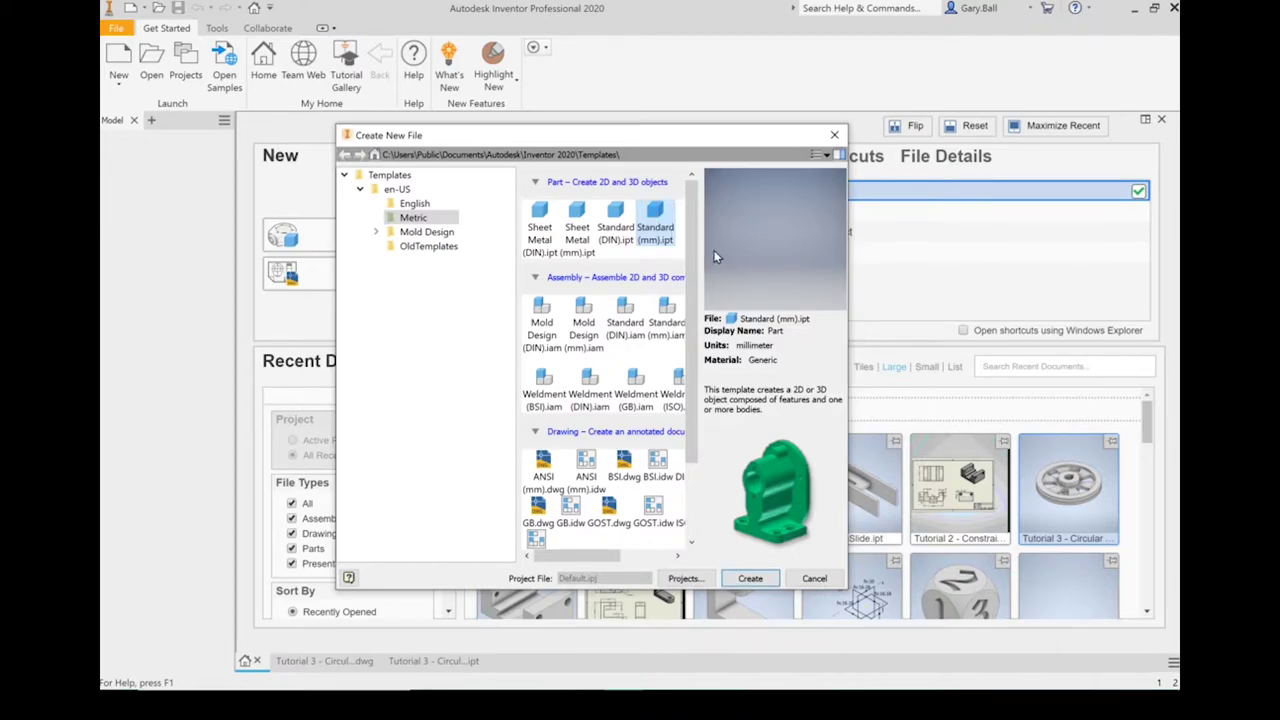
{"action": "left_click", "coordinate": [752, 578]}
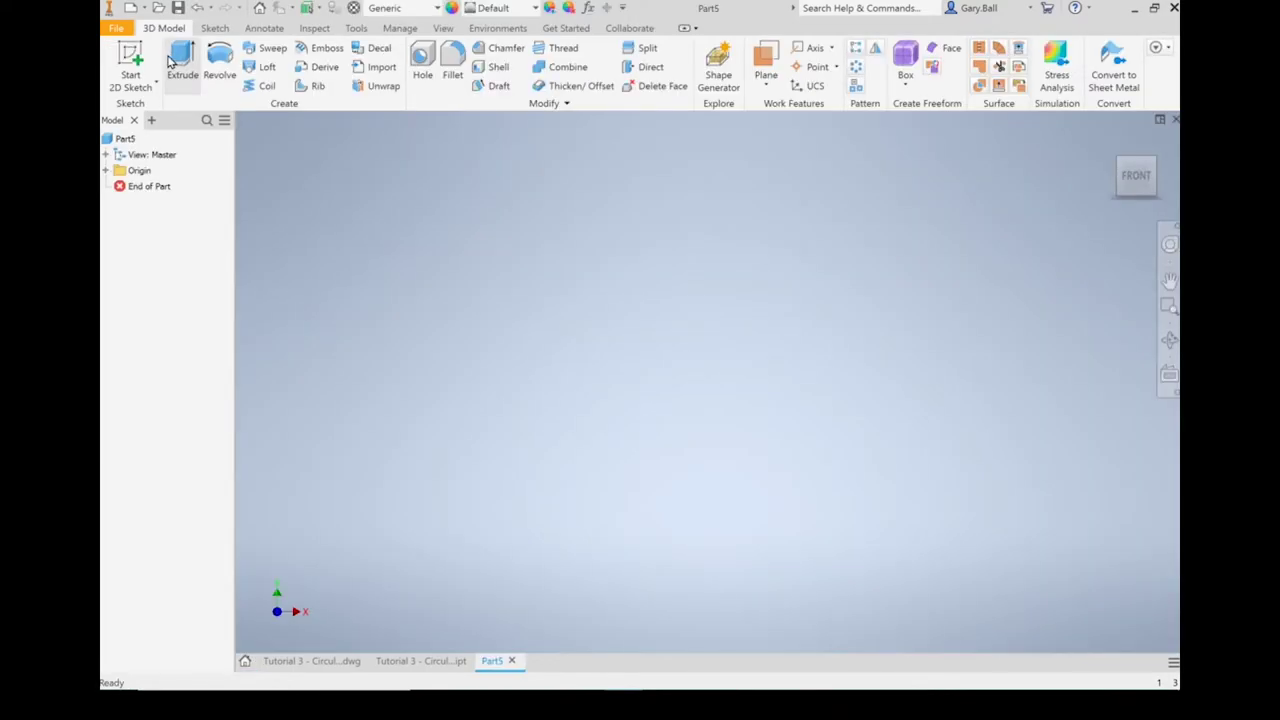
{"action": "left_click", "coordinate": [145, 58]}
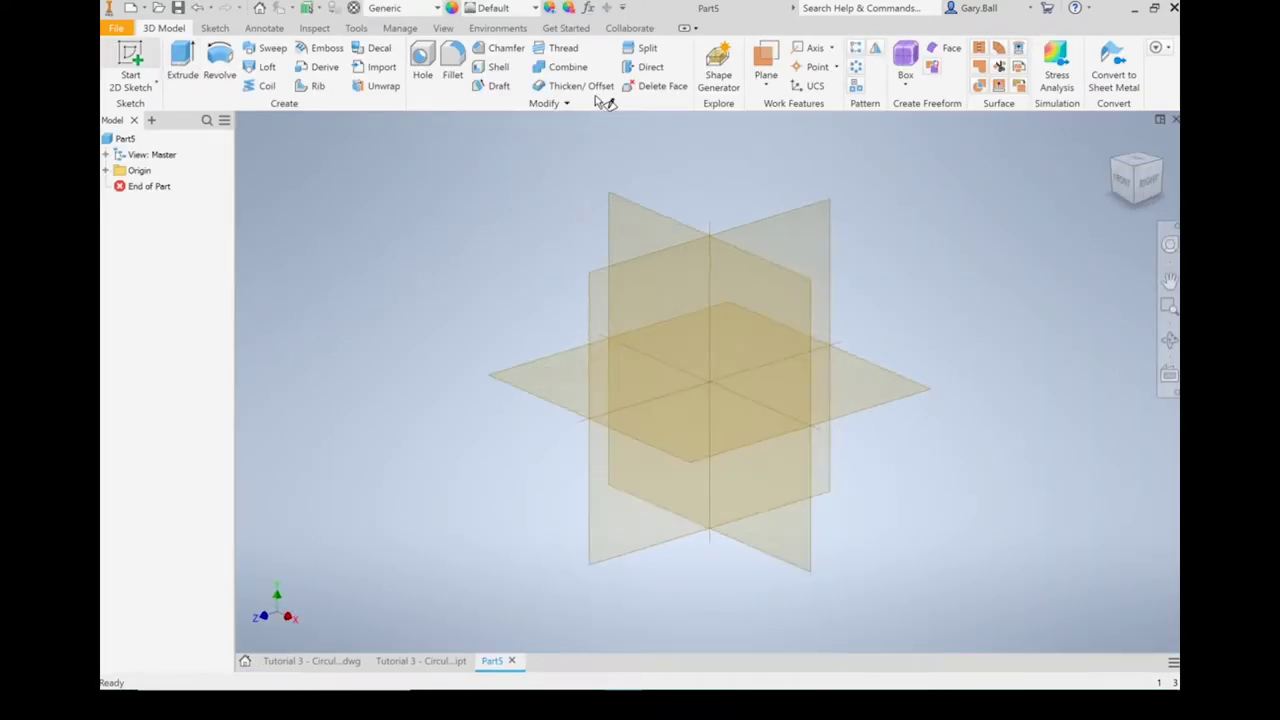
{"action": "left_click", "coordinate": [650, 226]}
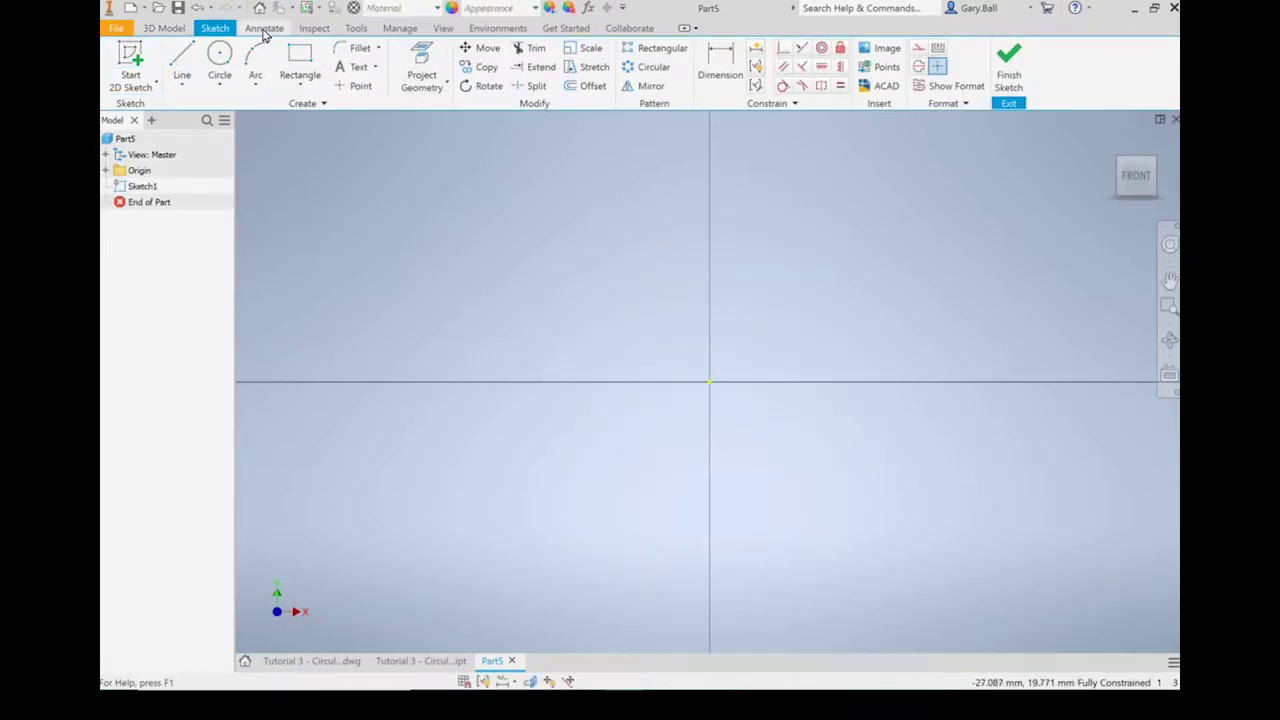
- Draw a vertical line through the sketch origin, extending above and below it, as the profile's centre axis
{"action": "left_click", "coordinate": [181, 62]}
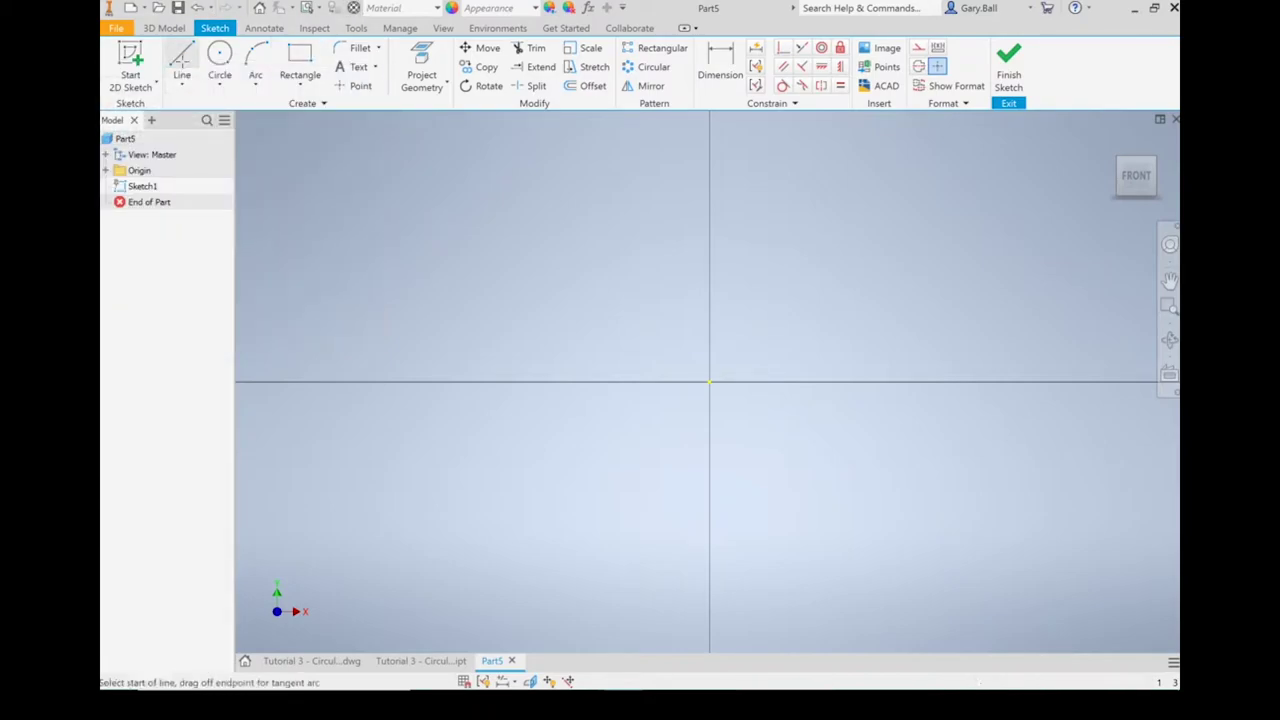
{"action": "left_click", "coordinate": [709, 171]}
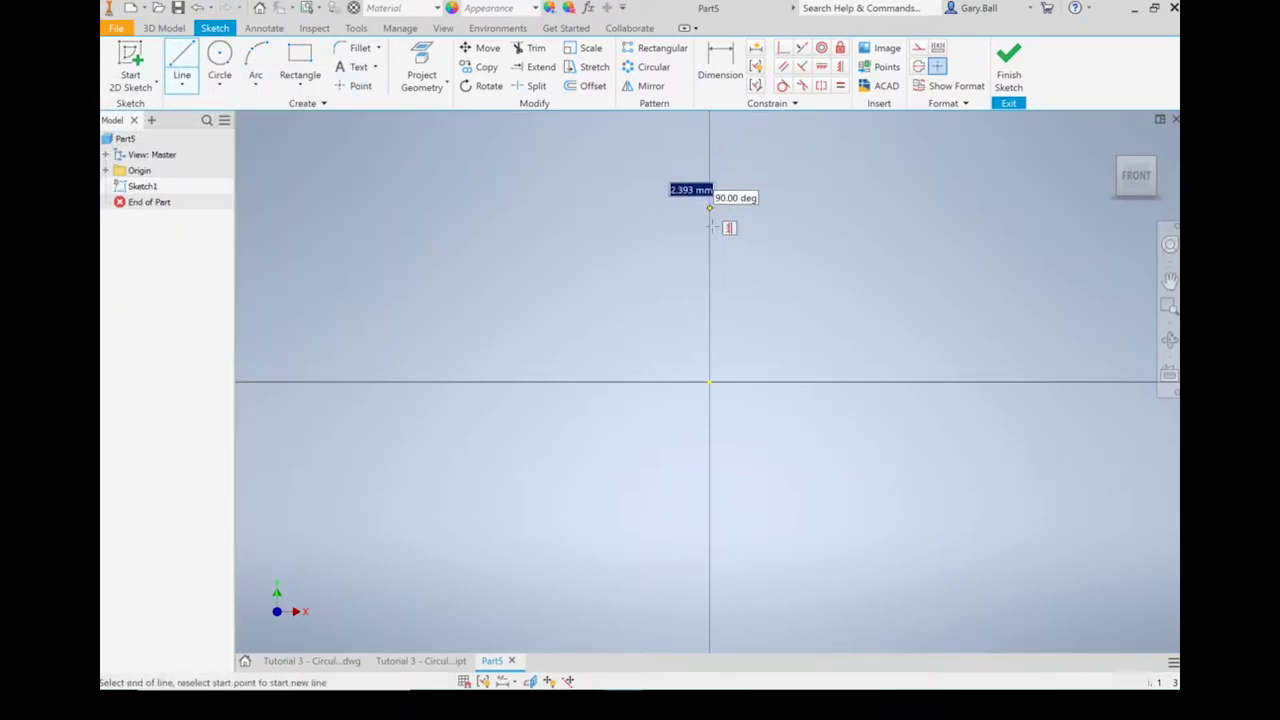
{"action": "left_click", "coordinate": [709, 607]}
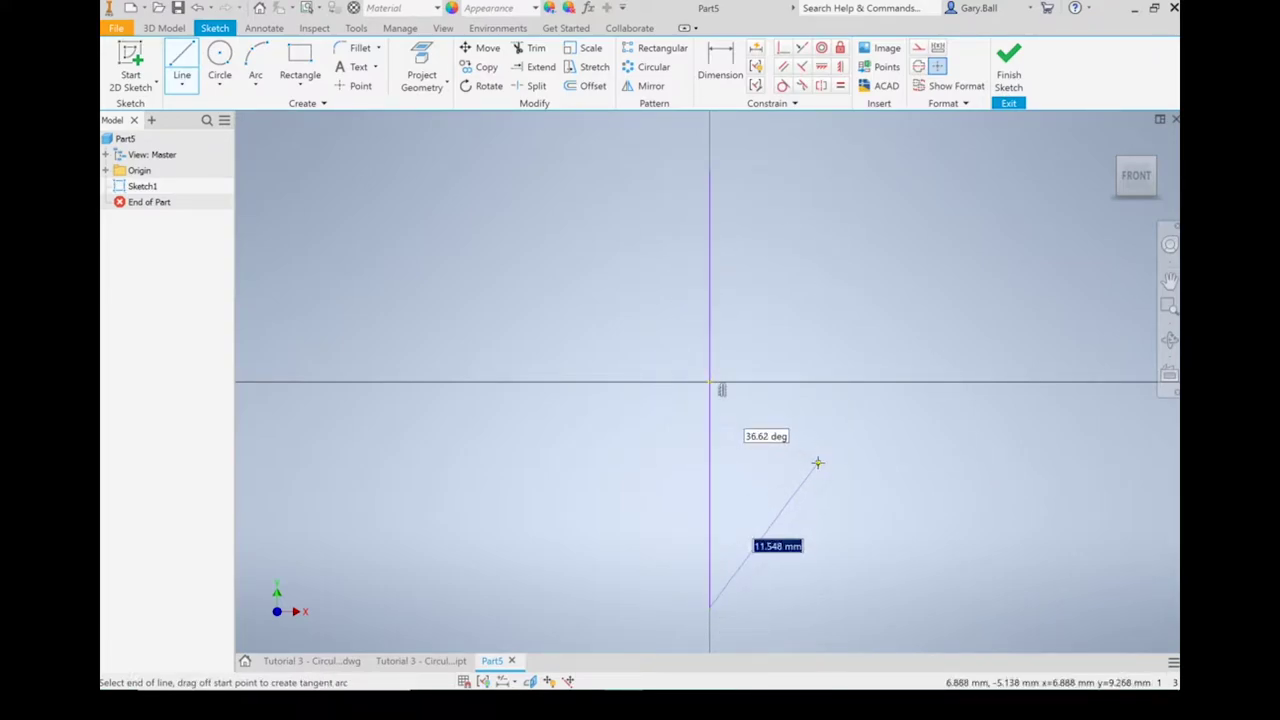
{"action": "key", "text": "Escape"}
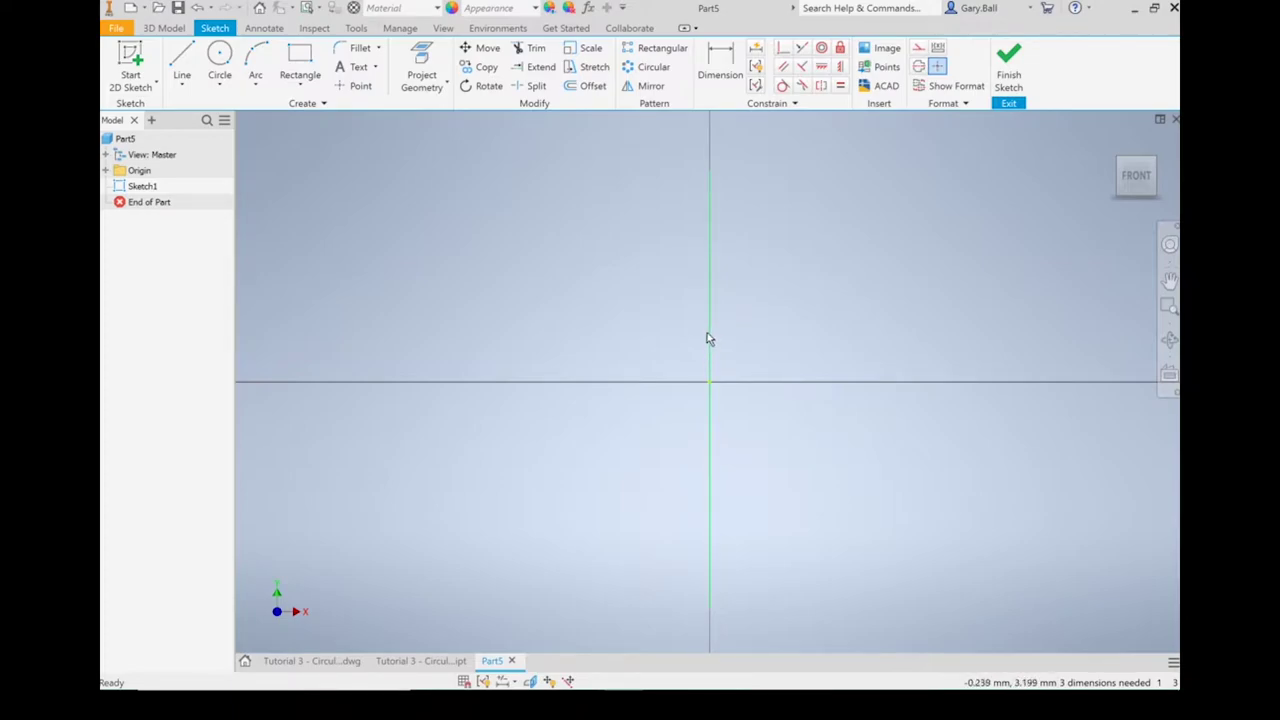
- Draw a vertical edge about 6.8 mm right of the axis and continue along the lower stepped outline, with a web line about 17.8 mm long
{"action": "left_click", "coordinate": [181, 55]}
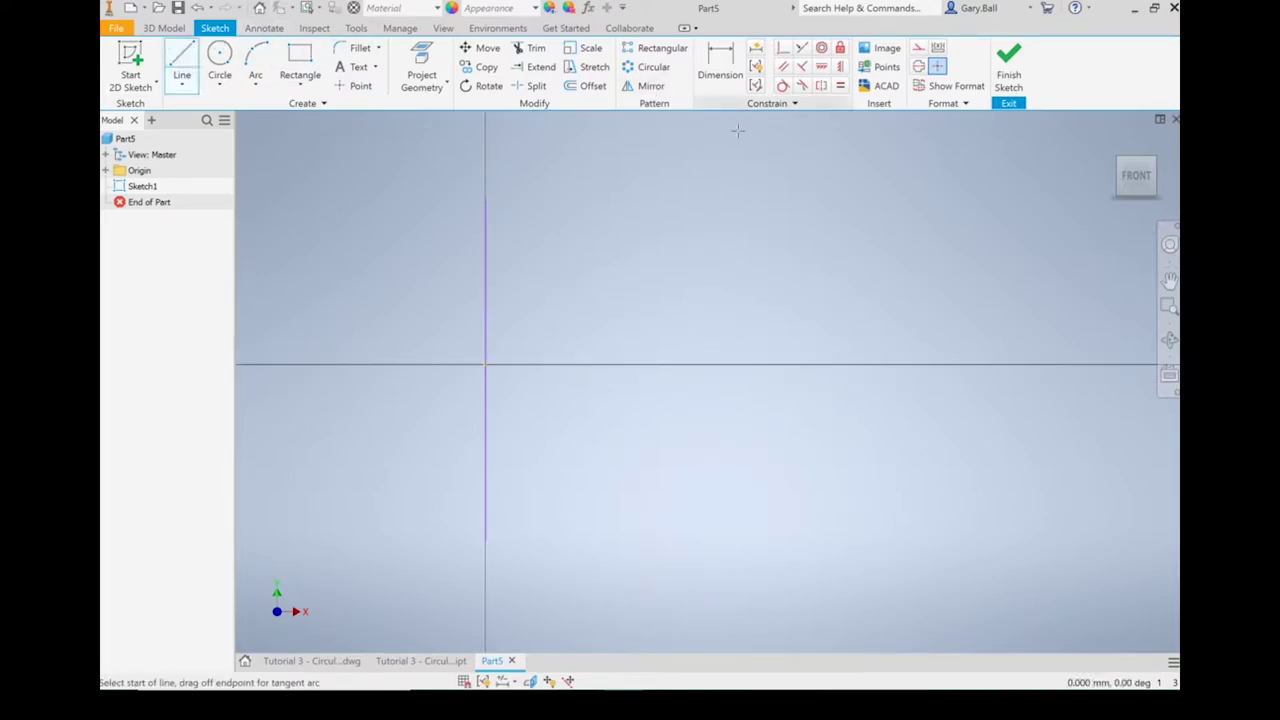
{"action": "left_click", "coordinate": [568, 211]}
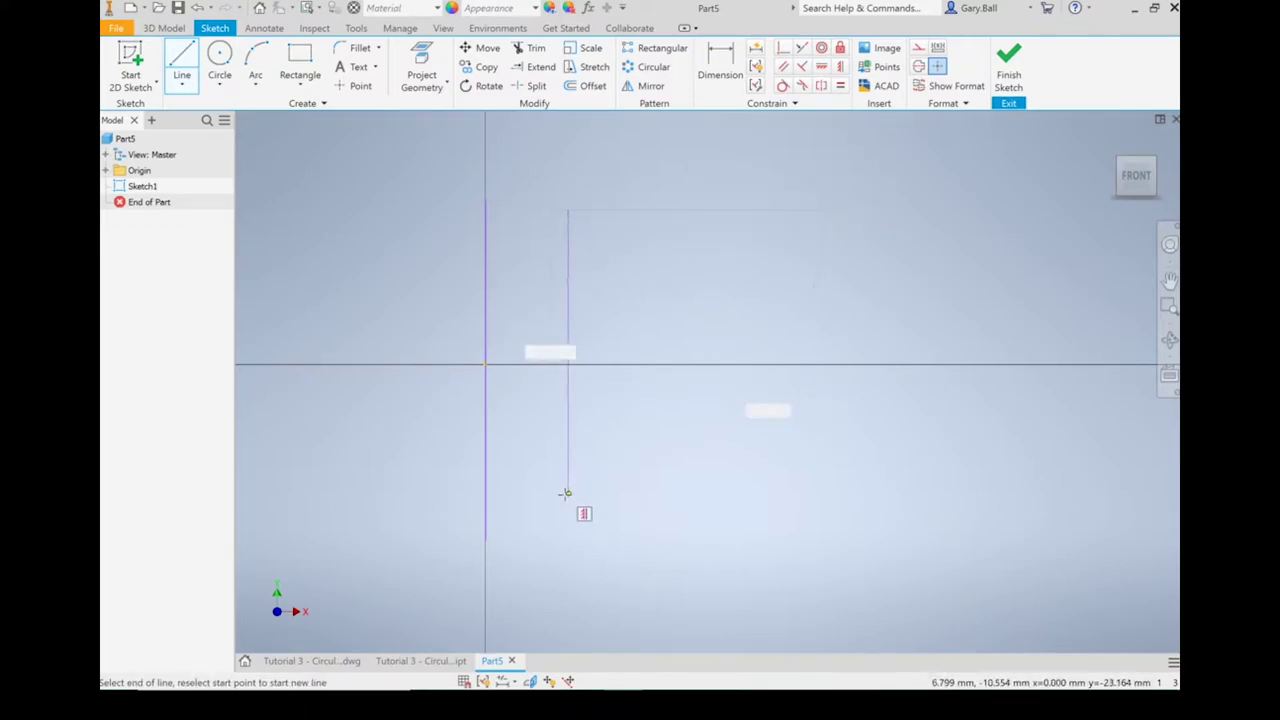
{"action": "left_click", "coordinate": [568, 492]}
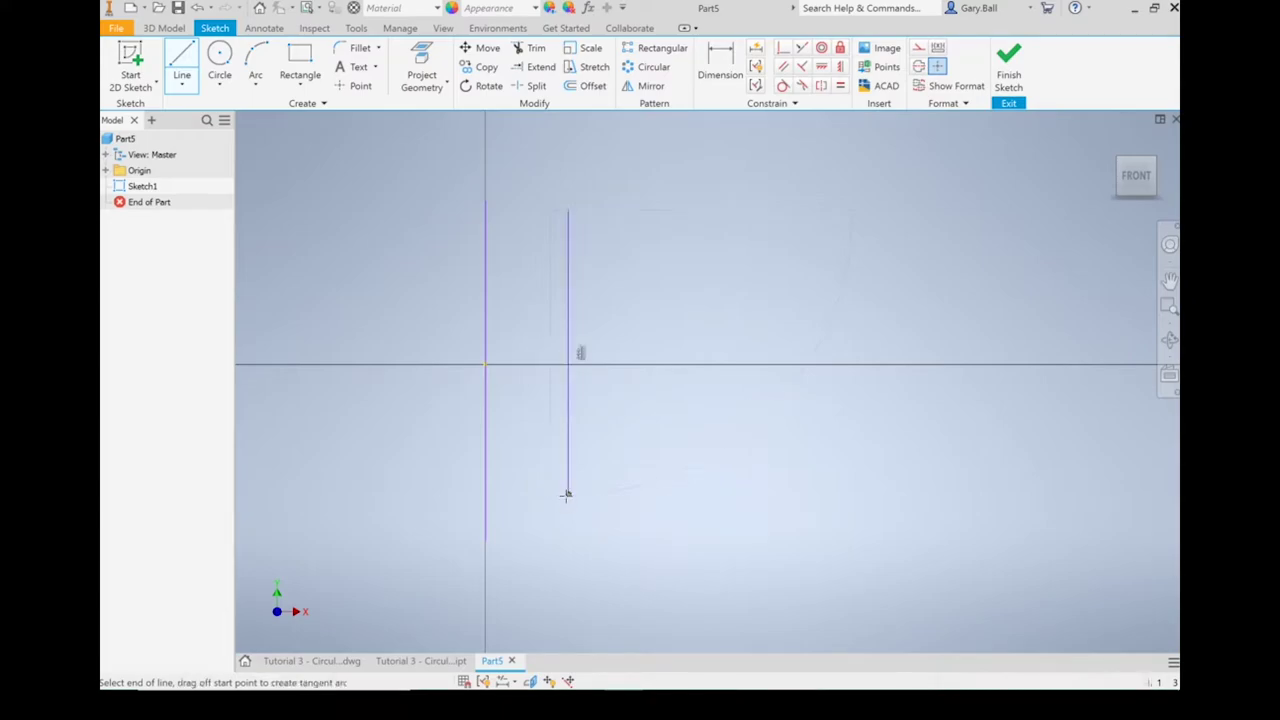
{"action": "left_click", "coordinate": [671, 493]}
{"action": "left_click", "coordinate": [671, 420]}
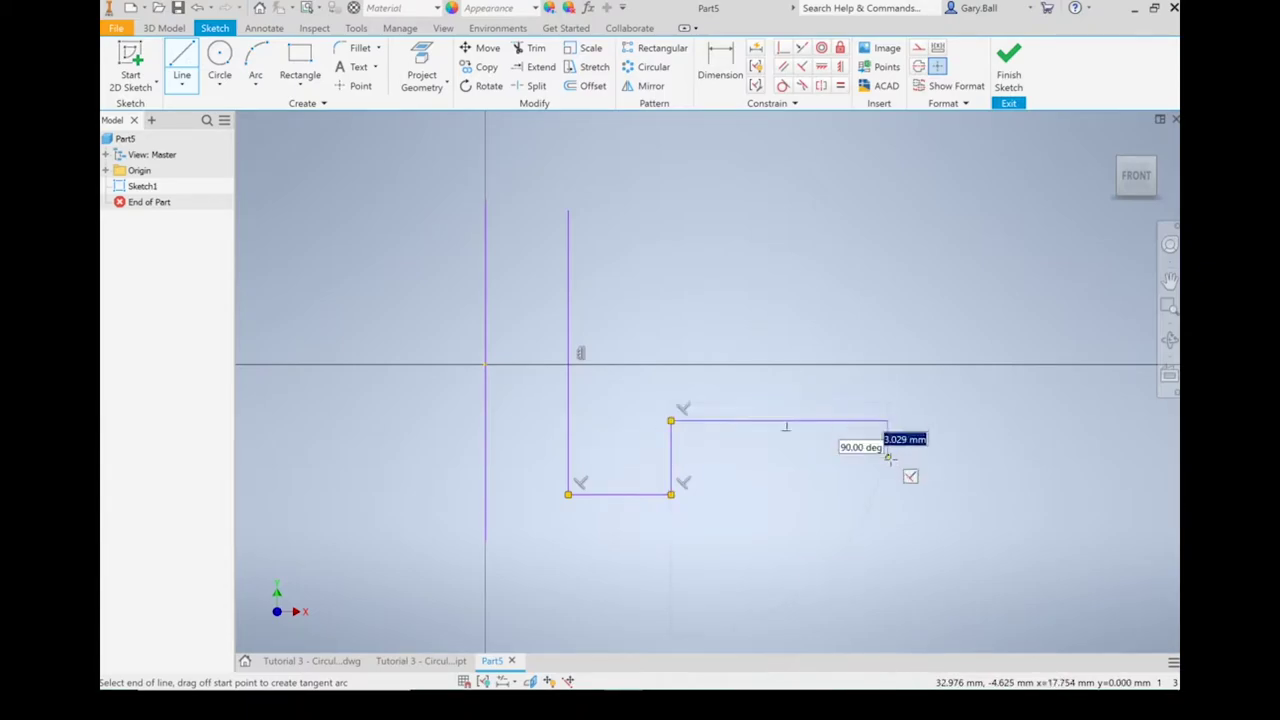
{"action": "left_click", "coordinate": [888, 460]}
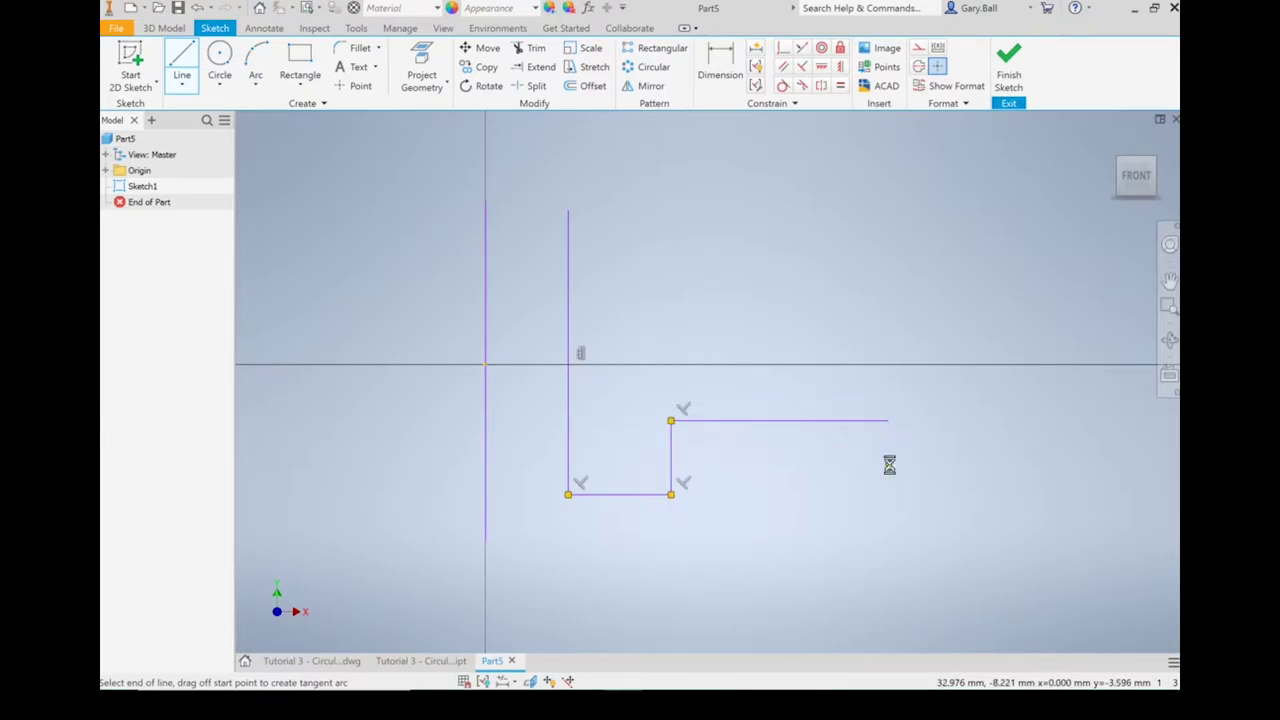
{"action": "left_click", "coordinate": [972, 465]}
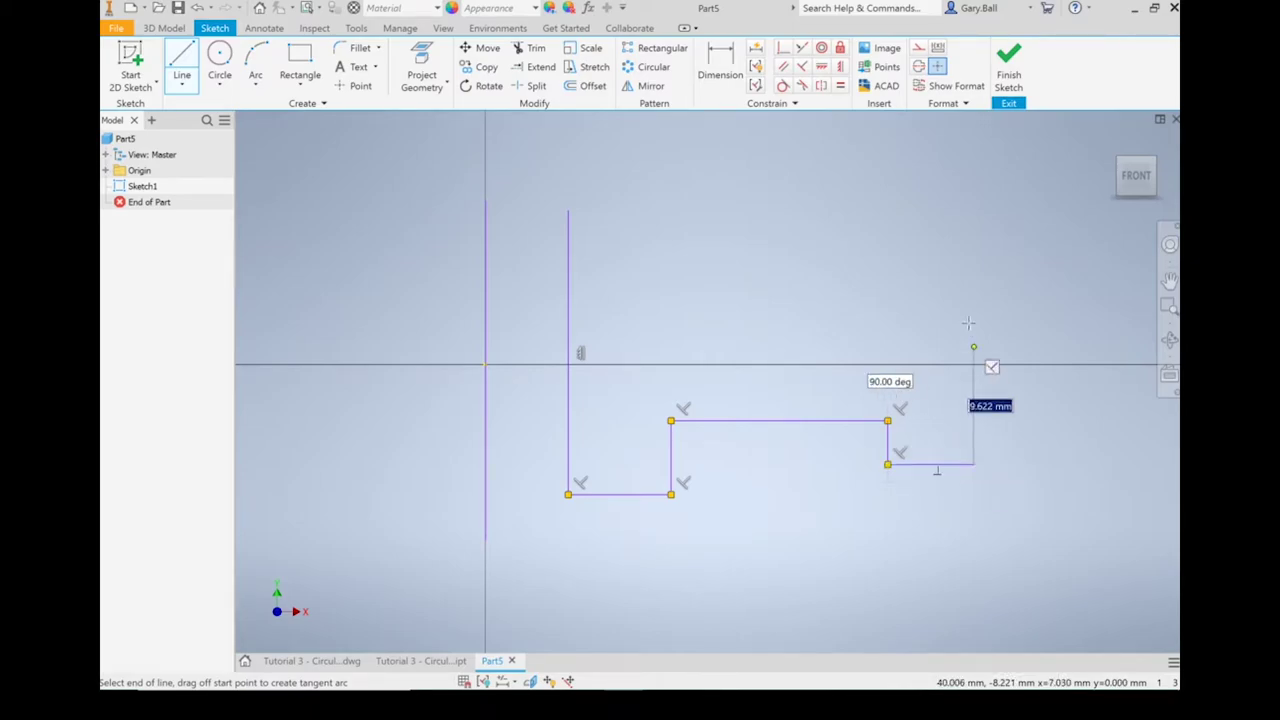
- Draw the outer vertical edge about 15.7 mm high and the upper stepped outline back to the starting point, closing the profile
{"action": "left_click", "coordinate": [962, 272]}
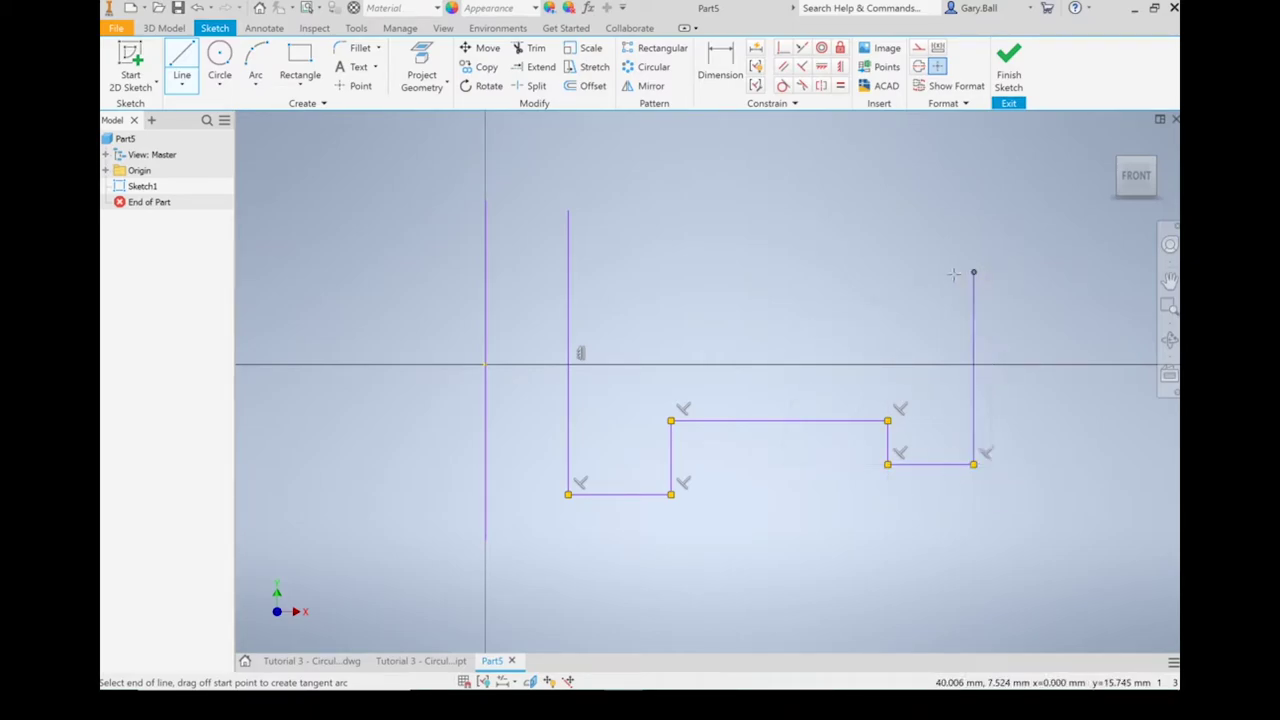
{"action": "left_click", "coordinate": [887, 272]}
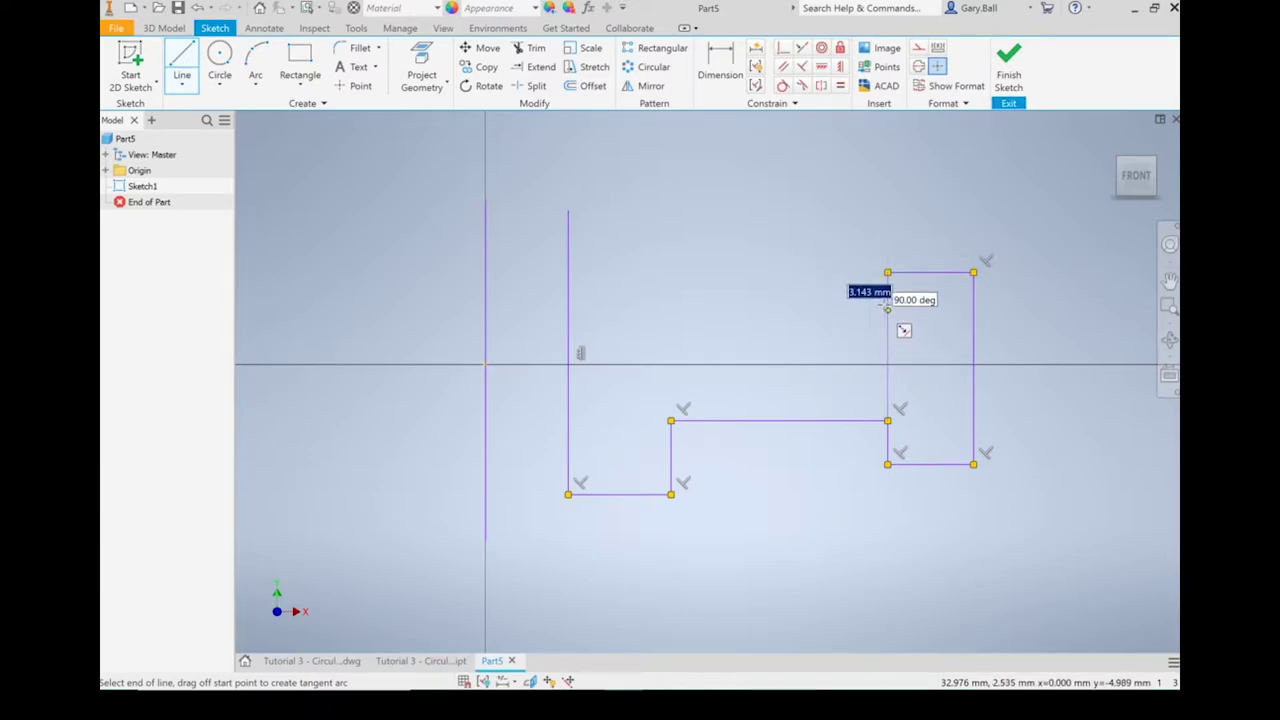
{"action": "left_click", "coordinate": [887, 338]}
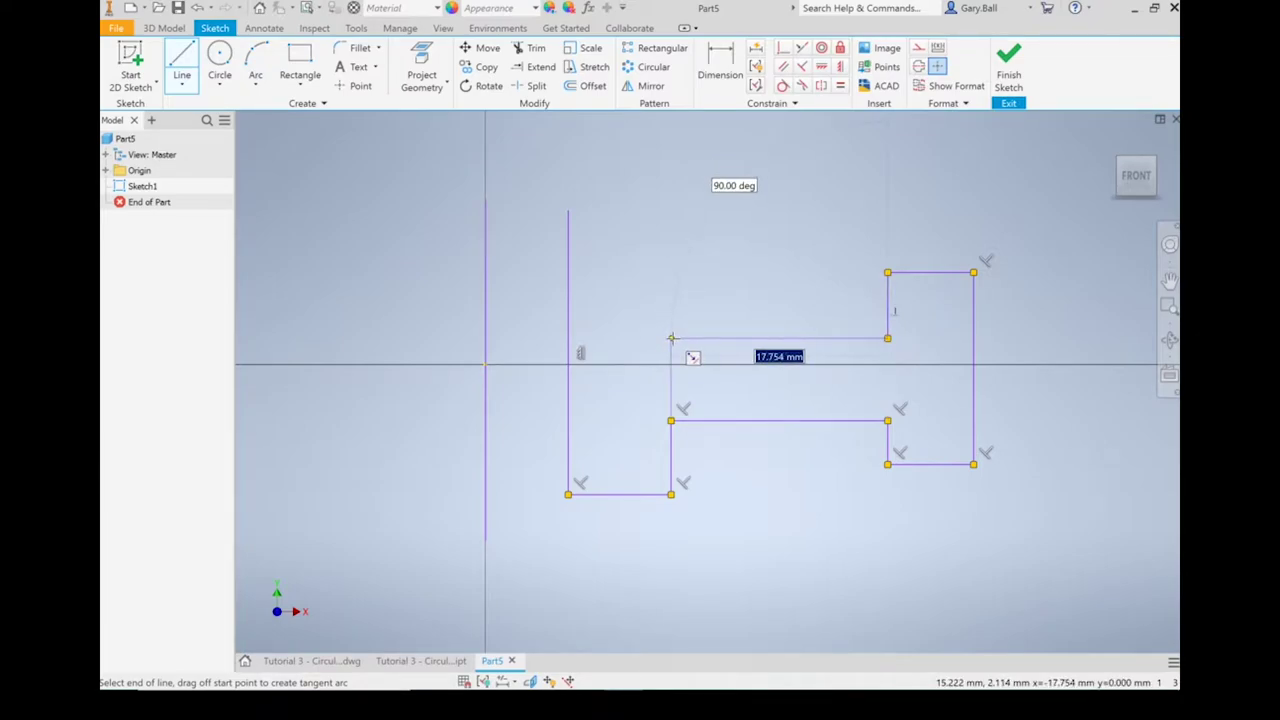
{"action": "left_click", "coordinate": [671, 338]}
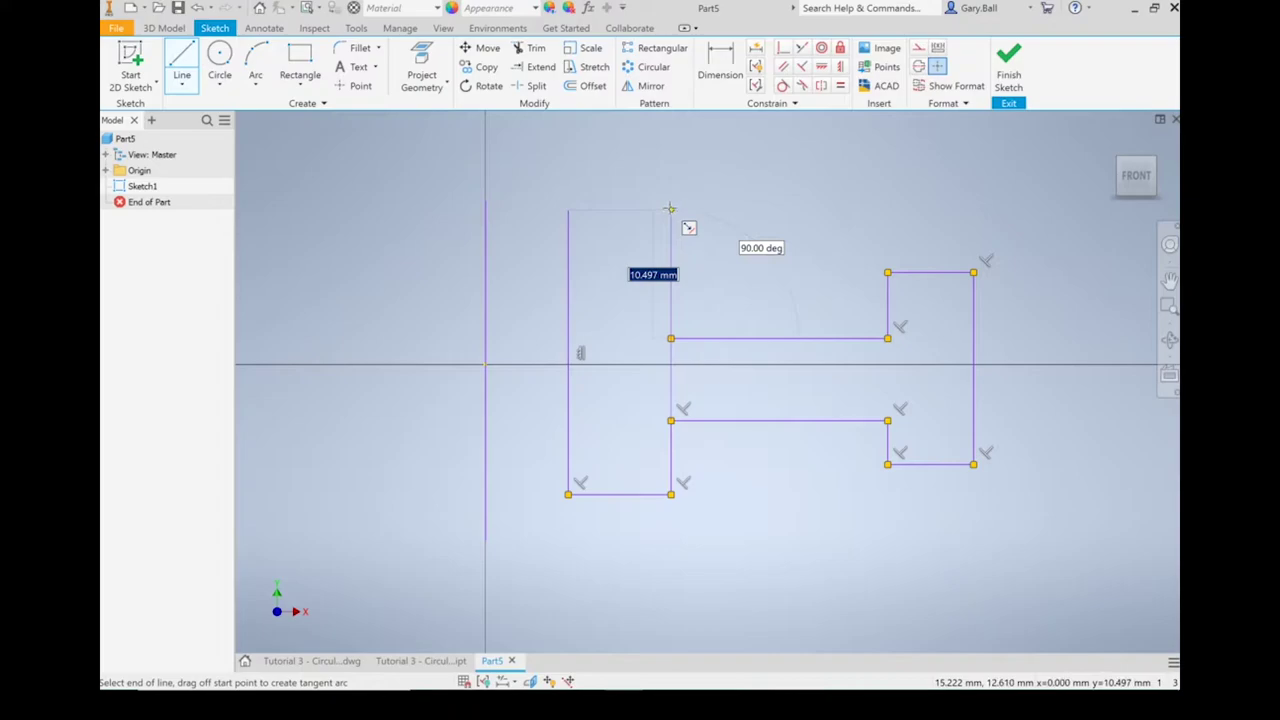
{"action": "left_click", "coordinate": [670, 209]}
{"action": "left_click", "coordinate": [568, 210]}
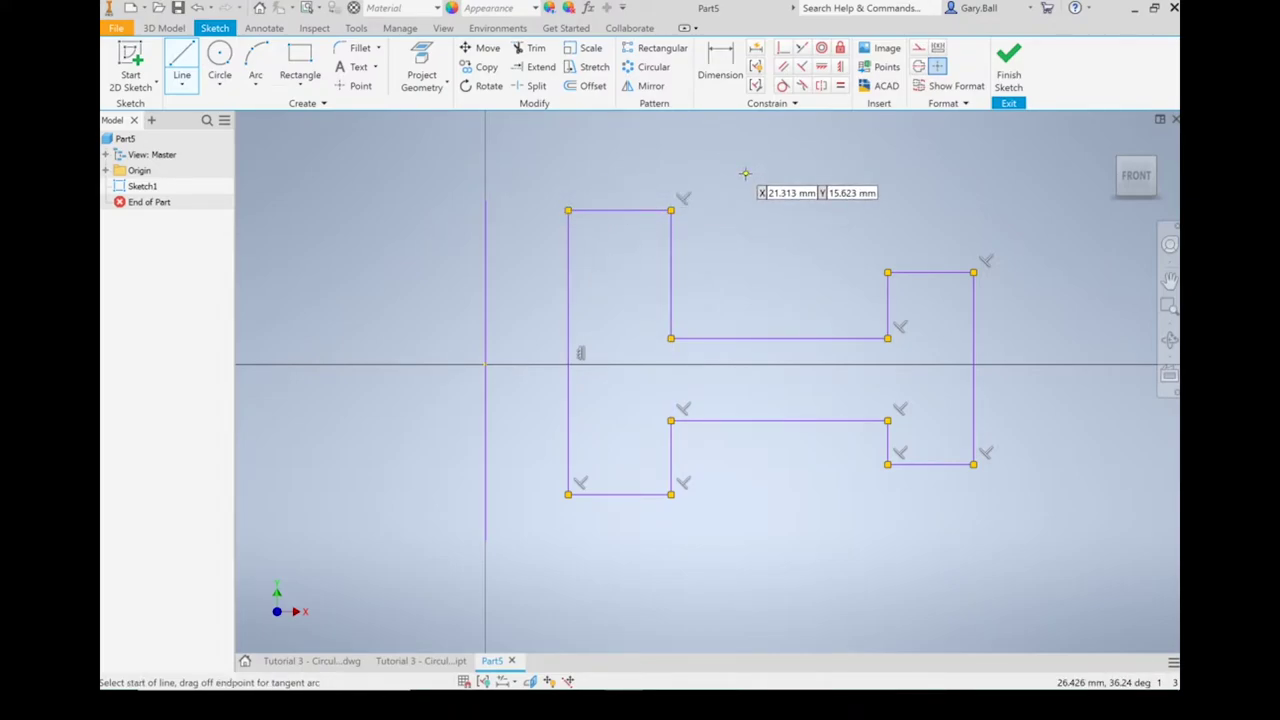
- Align the midpoints of the profile's innermost and outermost vertical edges with the origin using Horizontal constraints
{"action": "left_click", "coordinate": [821, 67]}
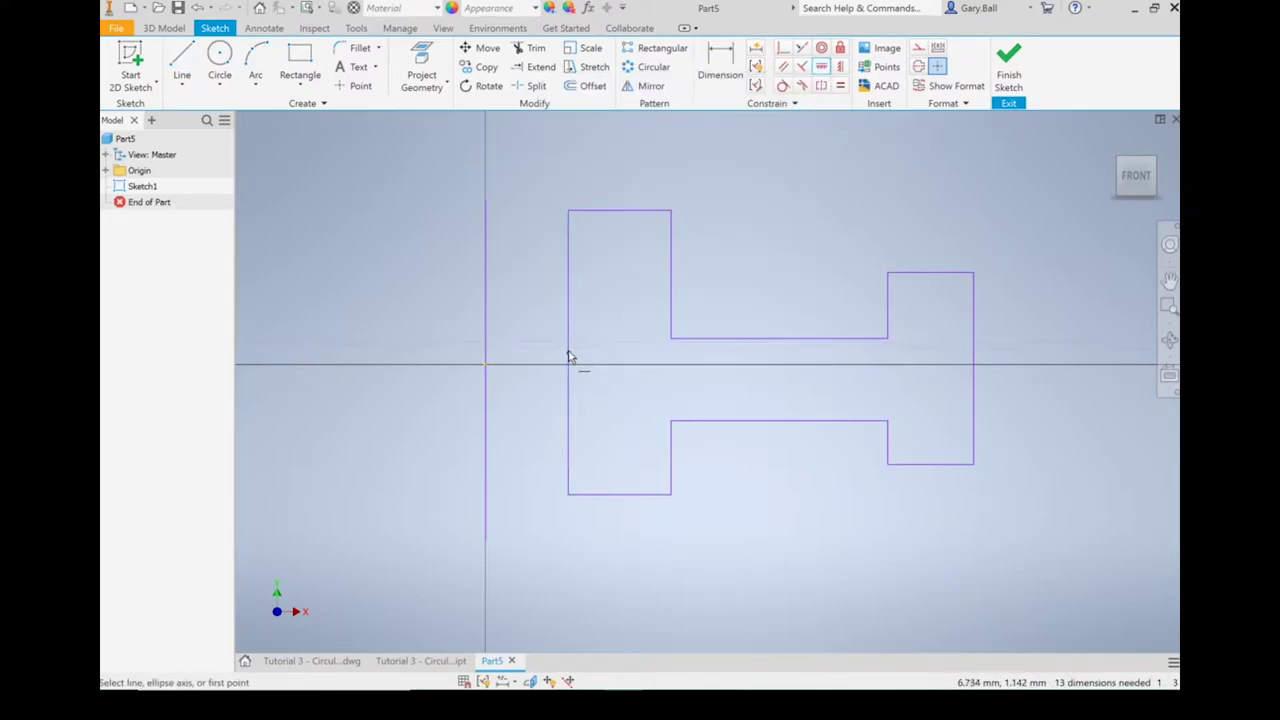
{"action": "scroll", "coordinate": [569, 358], "scroll_direction": "up", "scroll_amount": 3}
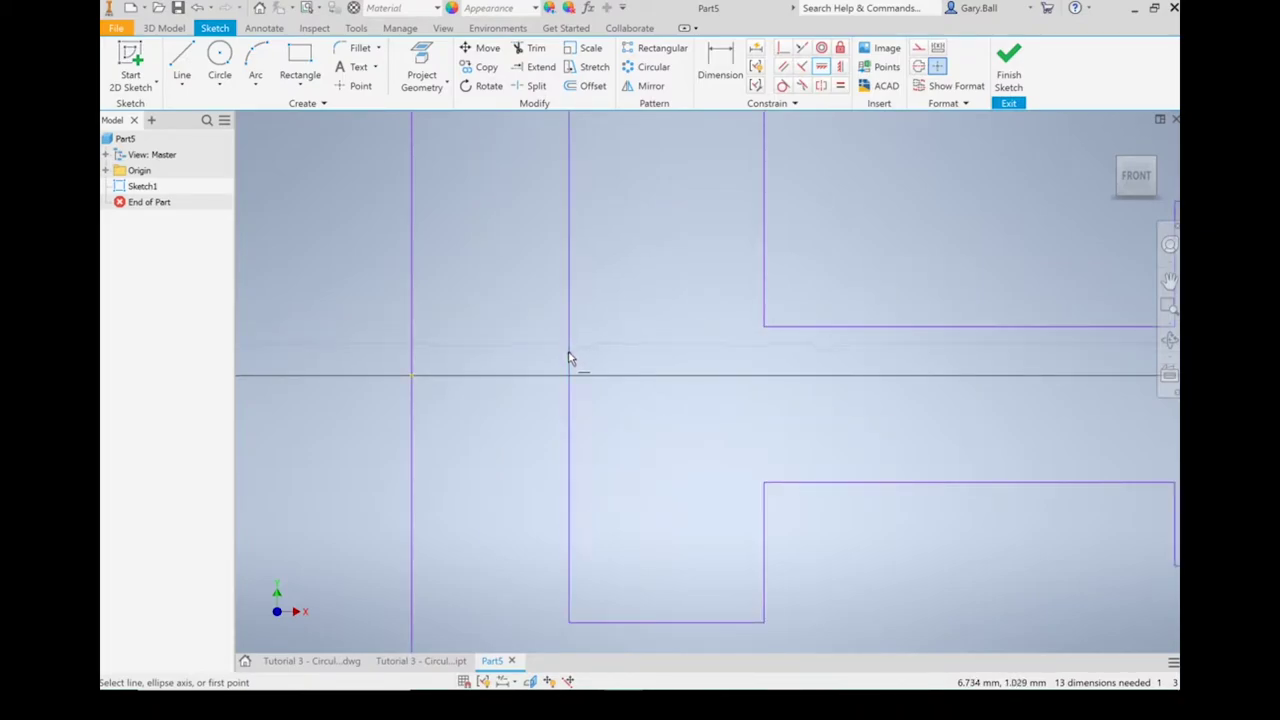
{"action": "left_click", "coordinate": [569, 358]}
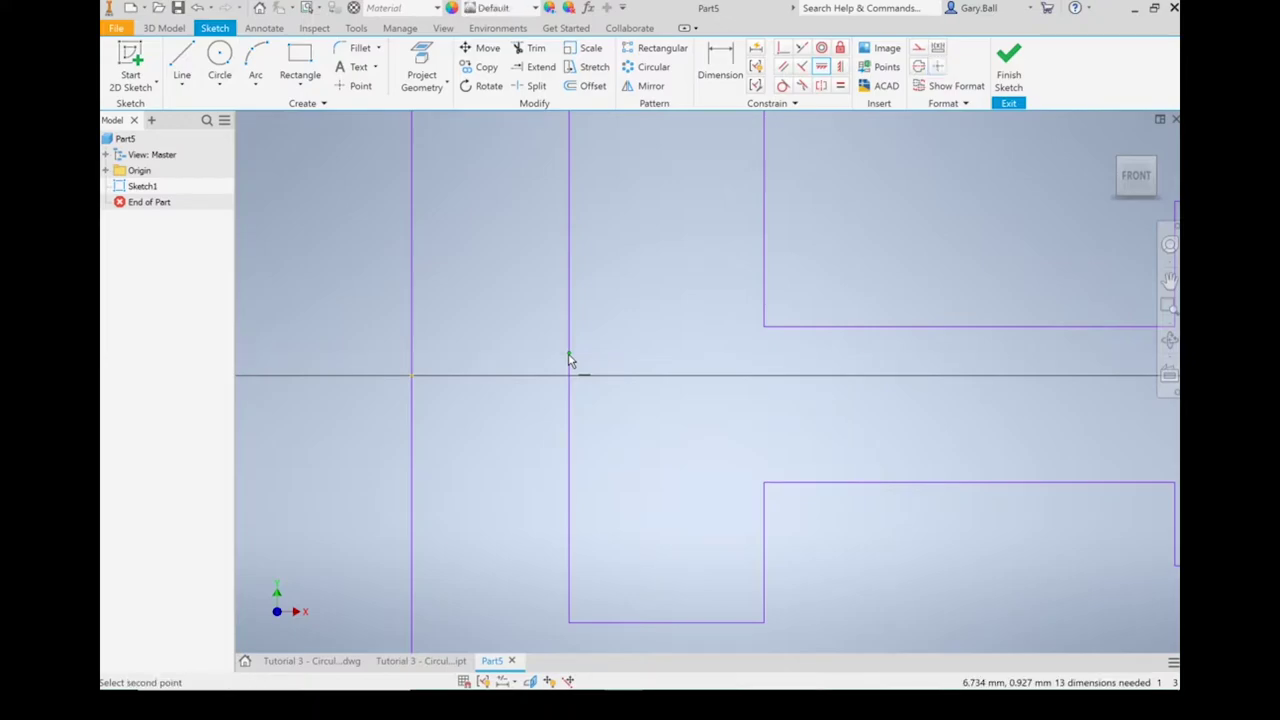
{"action": "left_click", "coordinate": [411, 377]}
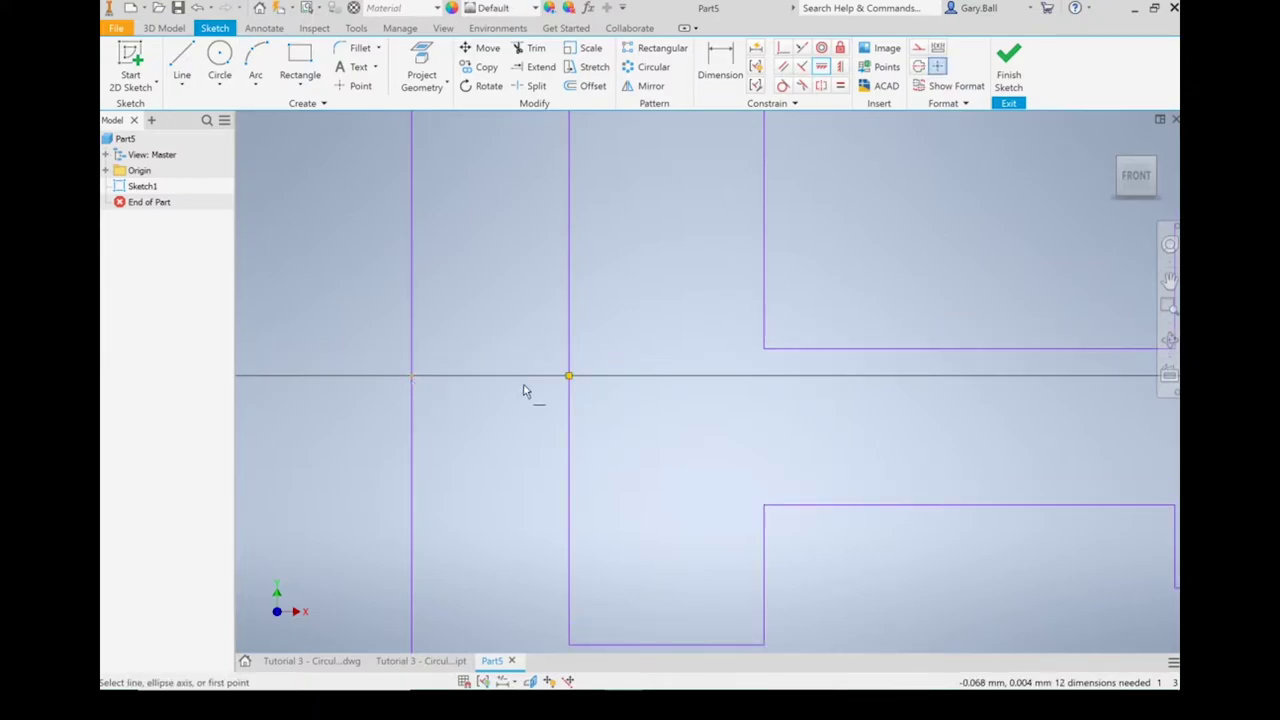
{"action": "scroll", "coordinate": [518, 391], "scroll_direction": "down", "scroll_amount": 2}
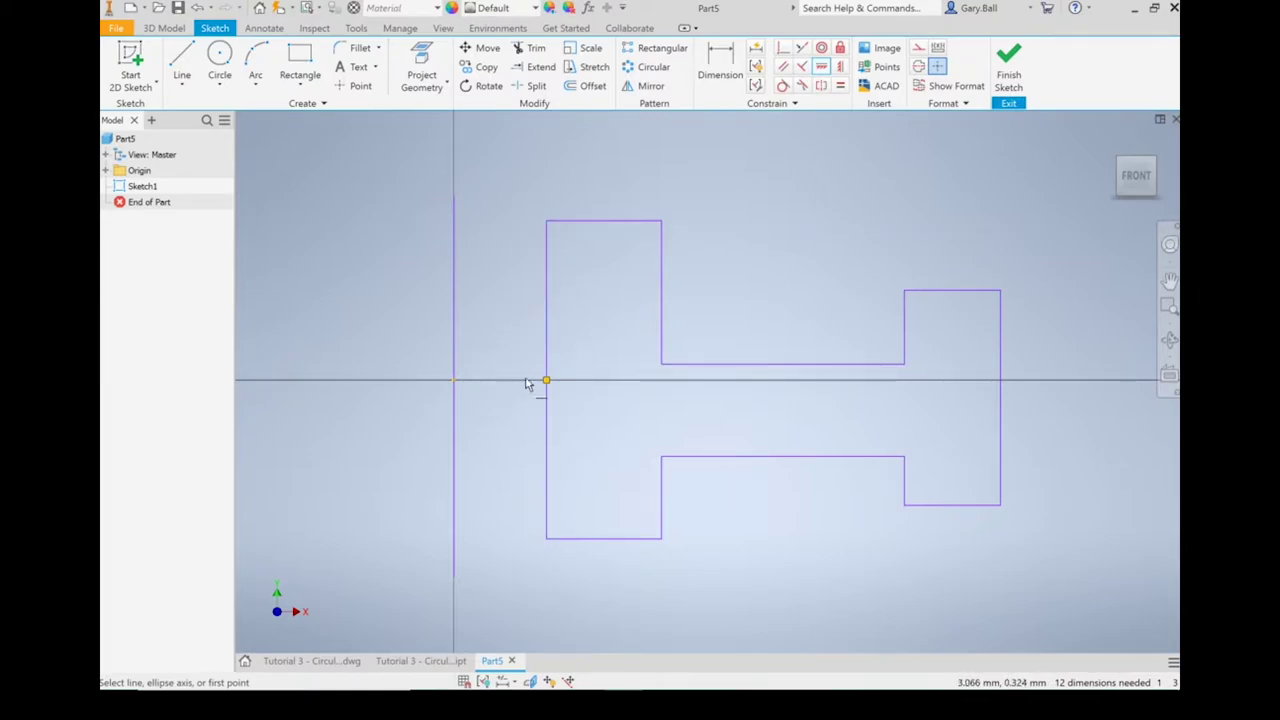
{"action": "left_click", "coordinate": [999, 399]}
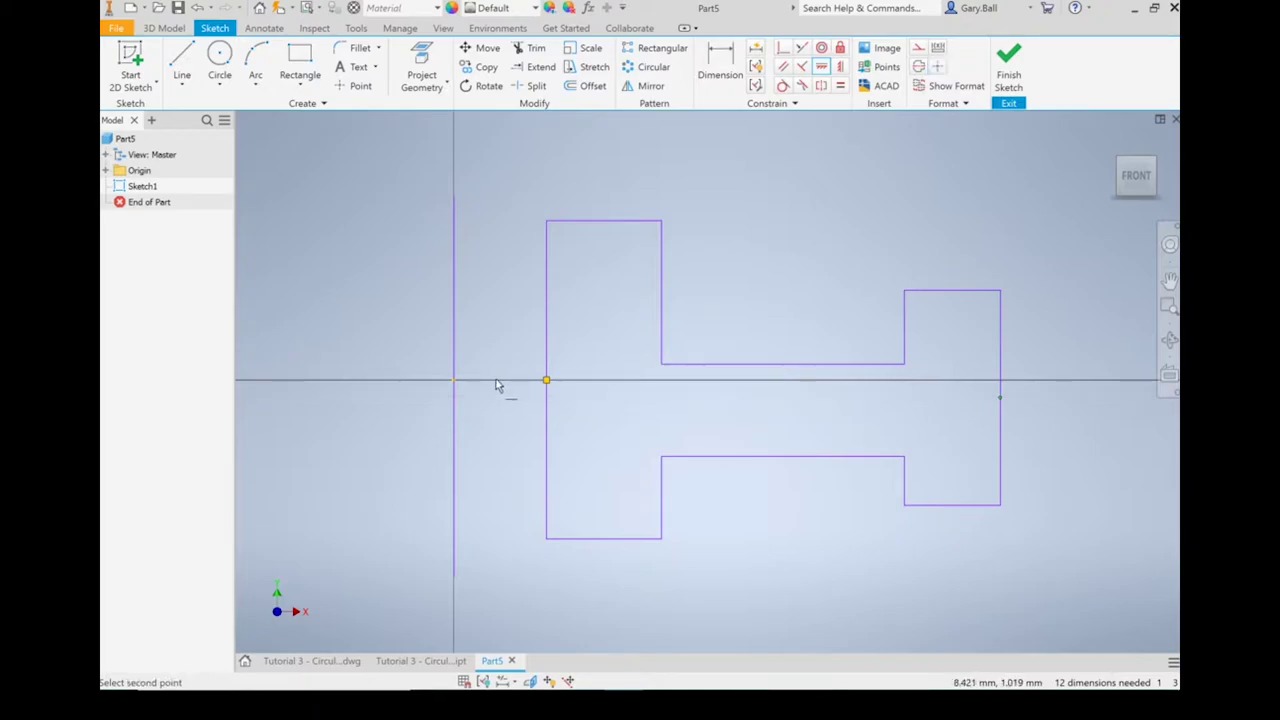
{"action": "left_click", "coordinate": [455, 383]}
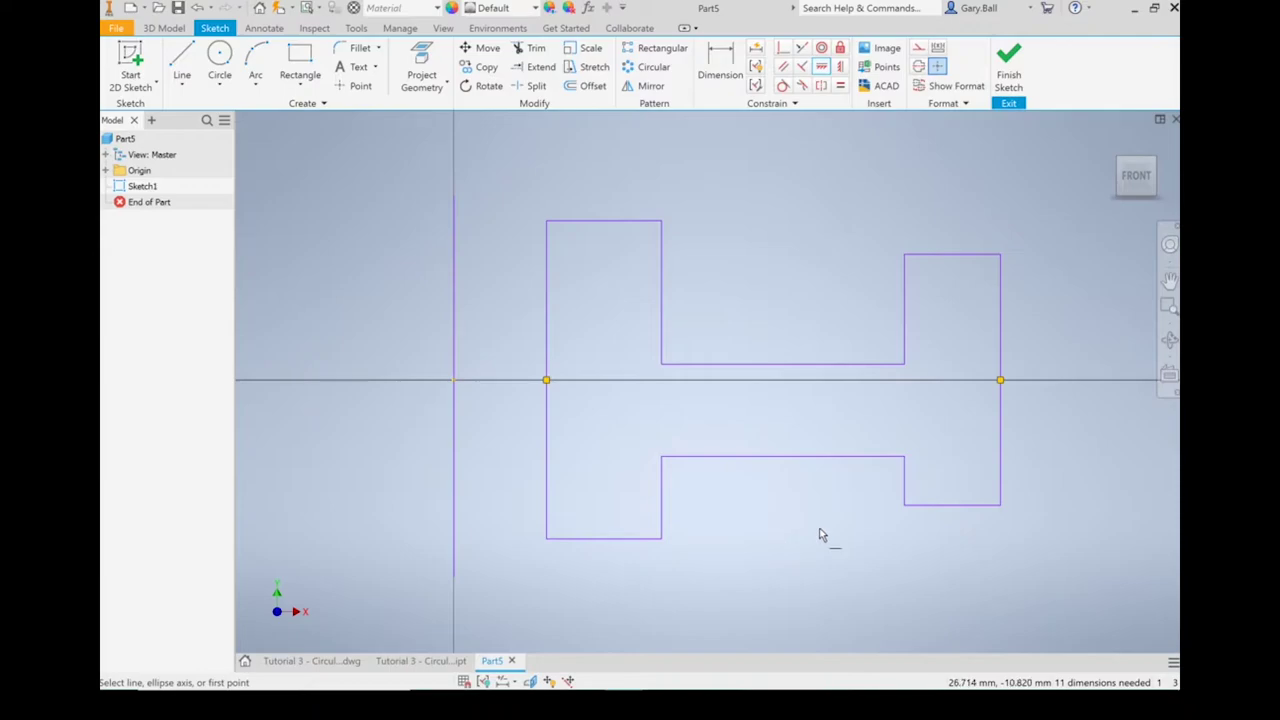
- Dimension the height of the profile's inner vertical edge nearest the axis as 65 mm
{"action": "key", "text": "d"}
{"action": "left_click", "coordinate": [546, 320]}
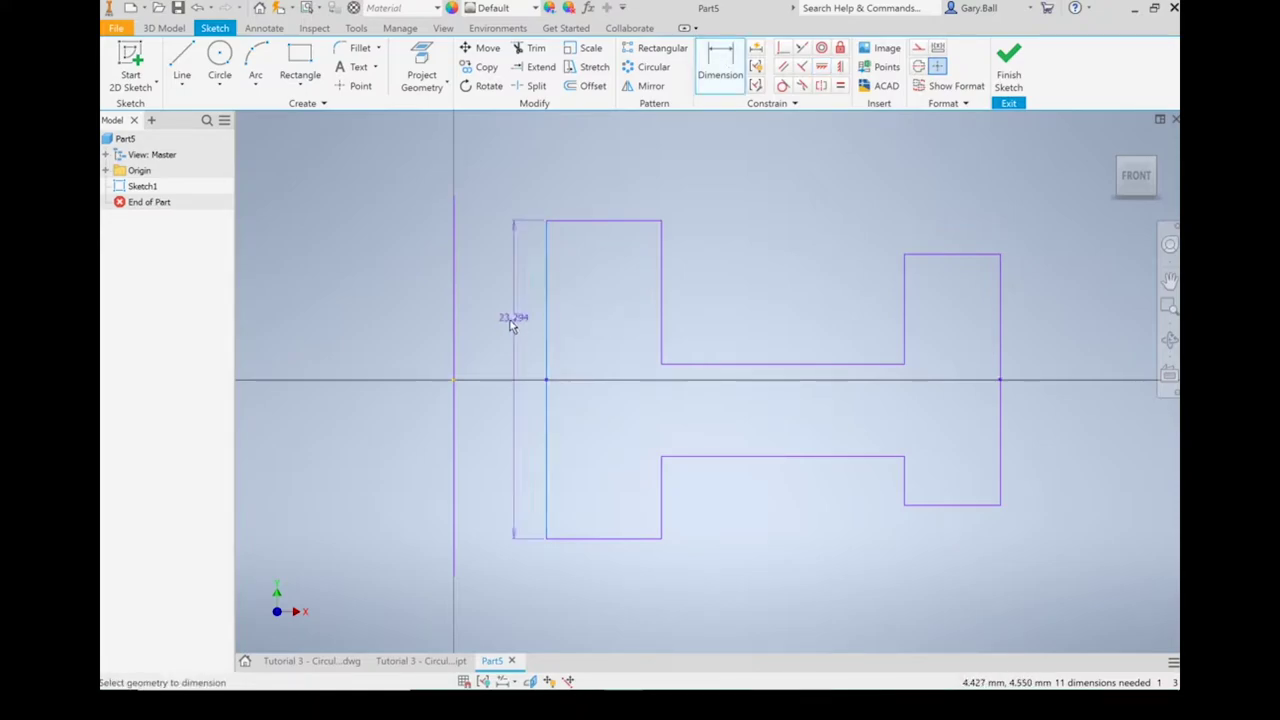
{"action": "left_click", "coordinate": [512, 324]}
{"action": "type", "text": "65"}
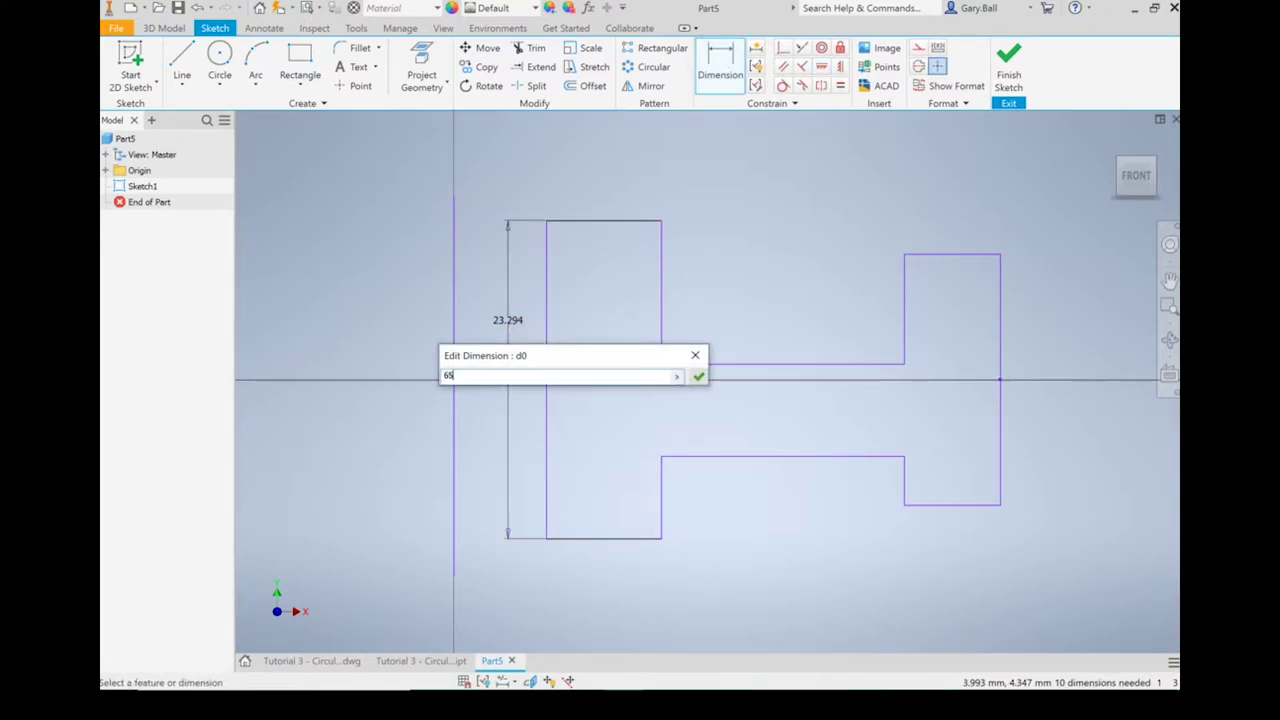
{"action": "key", "text": "Return"}
{"action": "scroll", "coordinate": [539, 342], "scroll_direction": "down", "scroll_amount": 3}
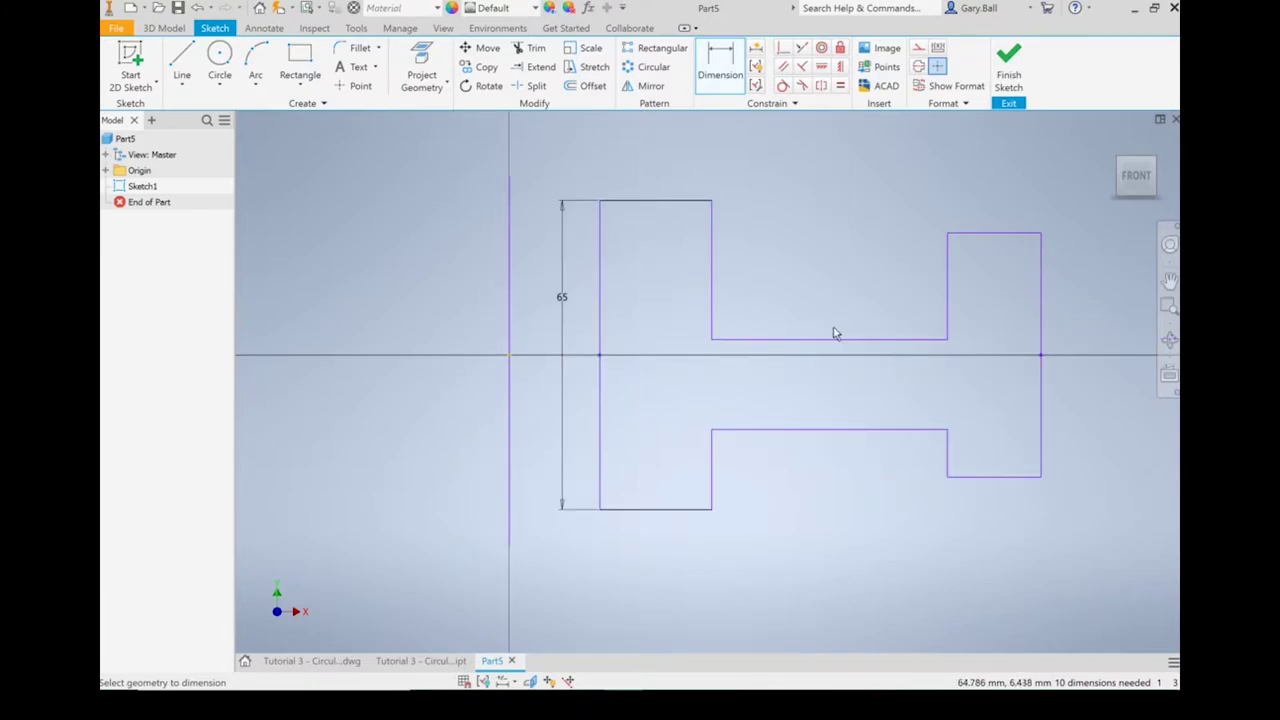
- Dimension the height of the profile's outermost vertical edge as 35 mm
{"action": "left_click", "coordinate": [1045, 401]}
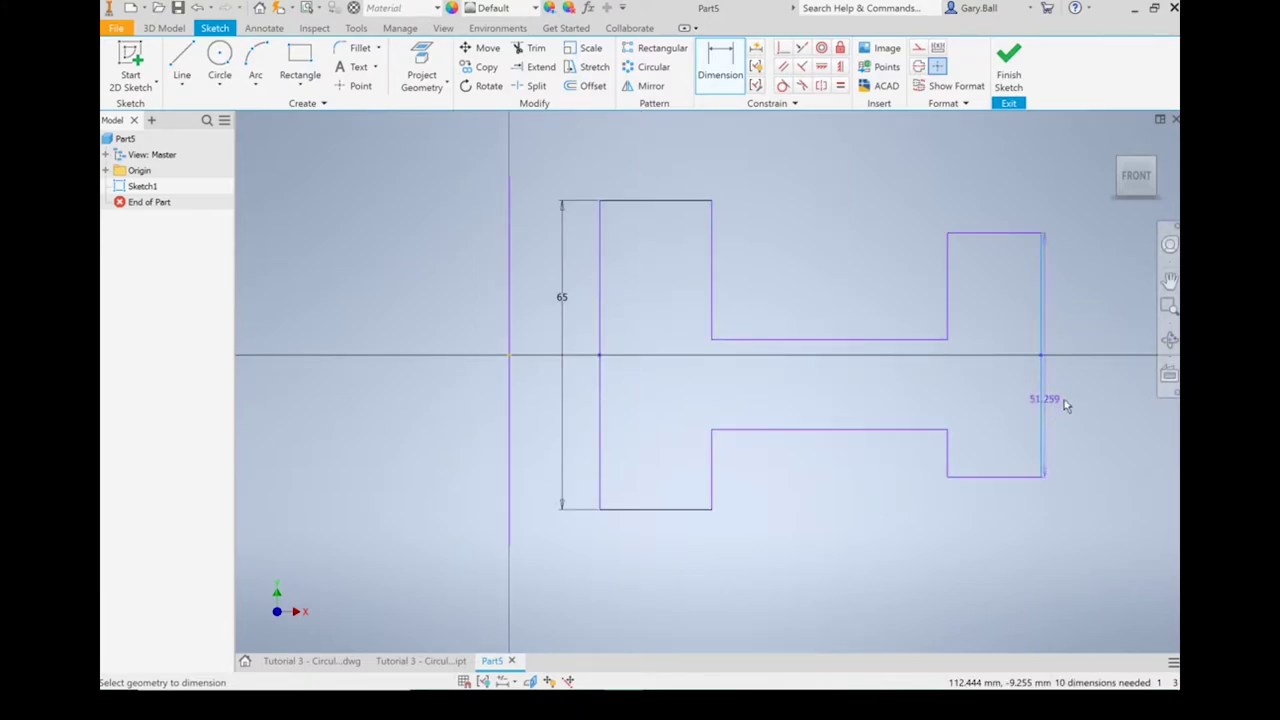
{"action": "left_click", "coordinate": [1082, 400]}
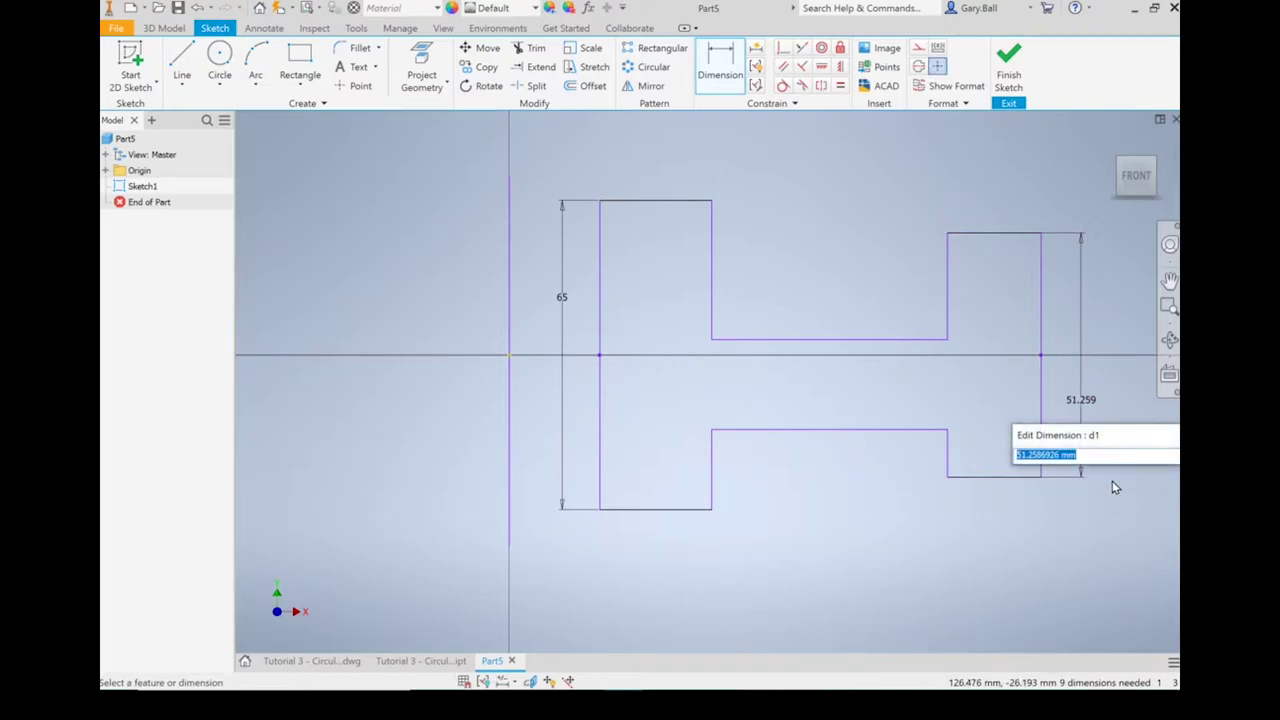
{"action": "type", "text": "35"}
{"action": "key", "text": "Return"}
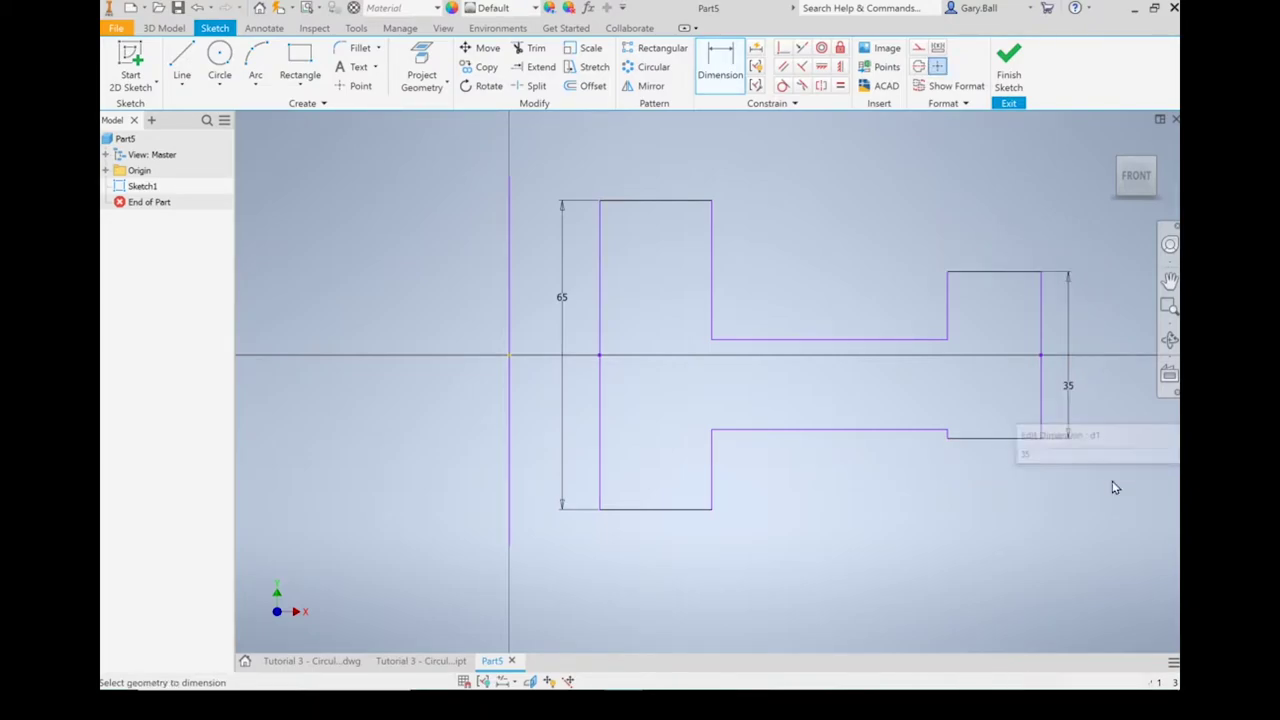
- Dimension the upper vertical step between the hub section's top and the web as 25 mm
{"action": "left_click", "coordinate": [711, 272]}
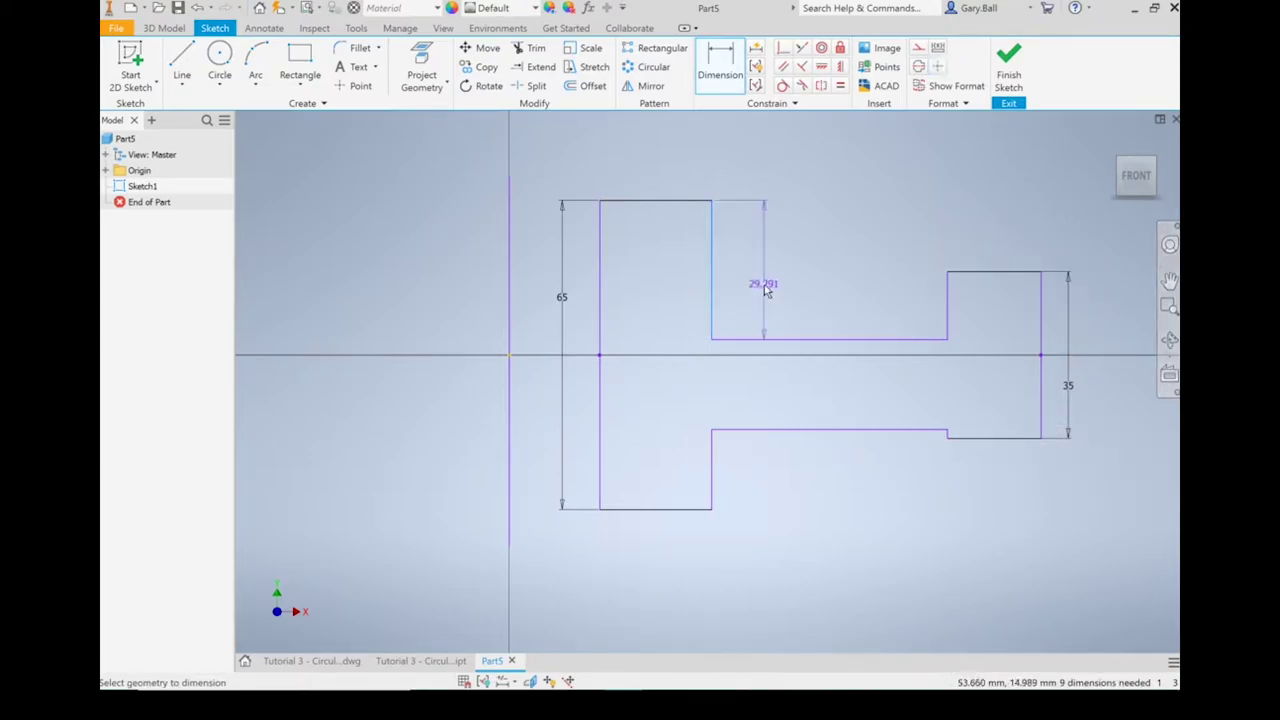
{"action": "left_click", "coordinate": [757, 288]}
{"action": "type", "text": "2"}
{"action": "key", "text": "Return"}
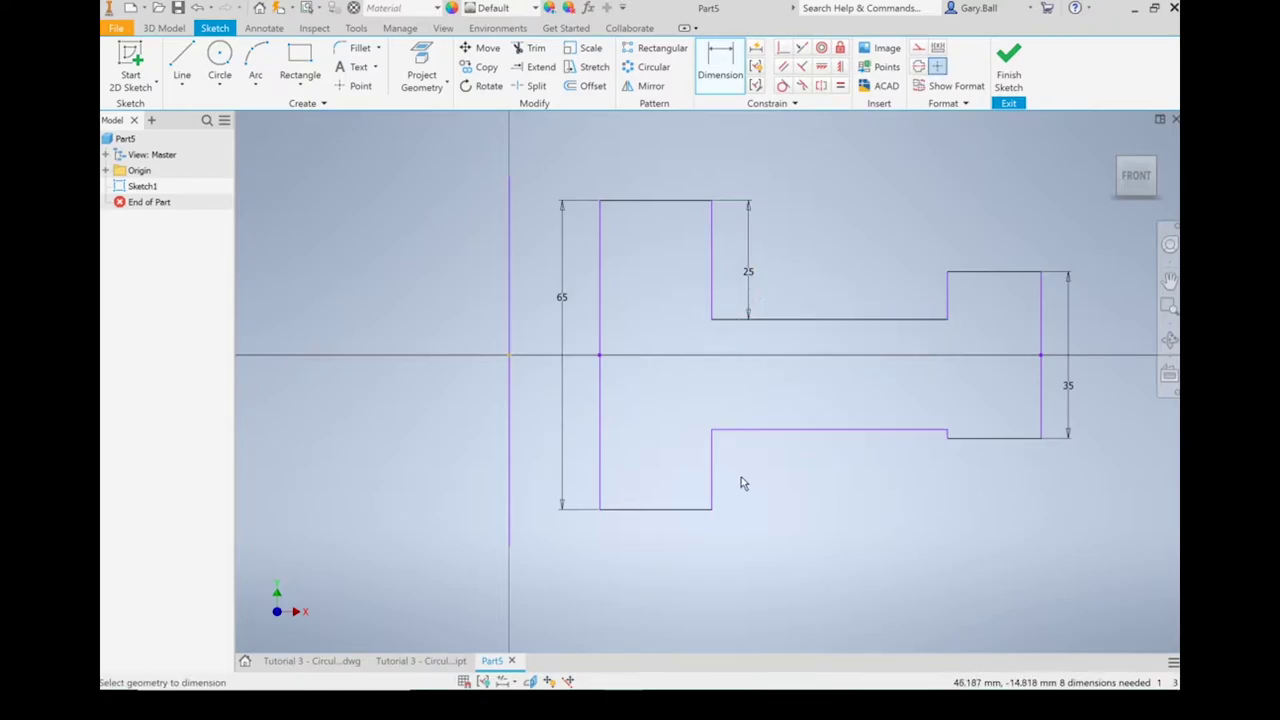
- Dimension the lower vertical step between the hub section's bottom and the web, linking its value to the upper step's dimension d2
{"action": "left_click", "coordinate": [711, 481]}
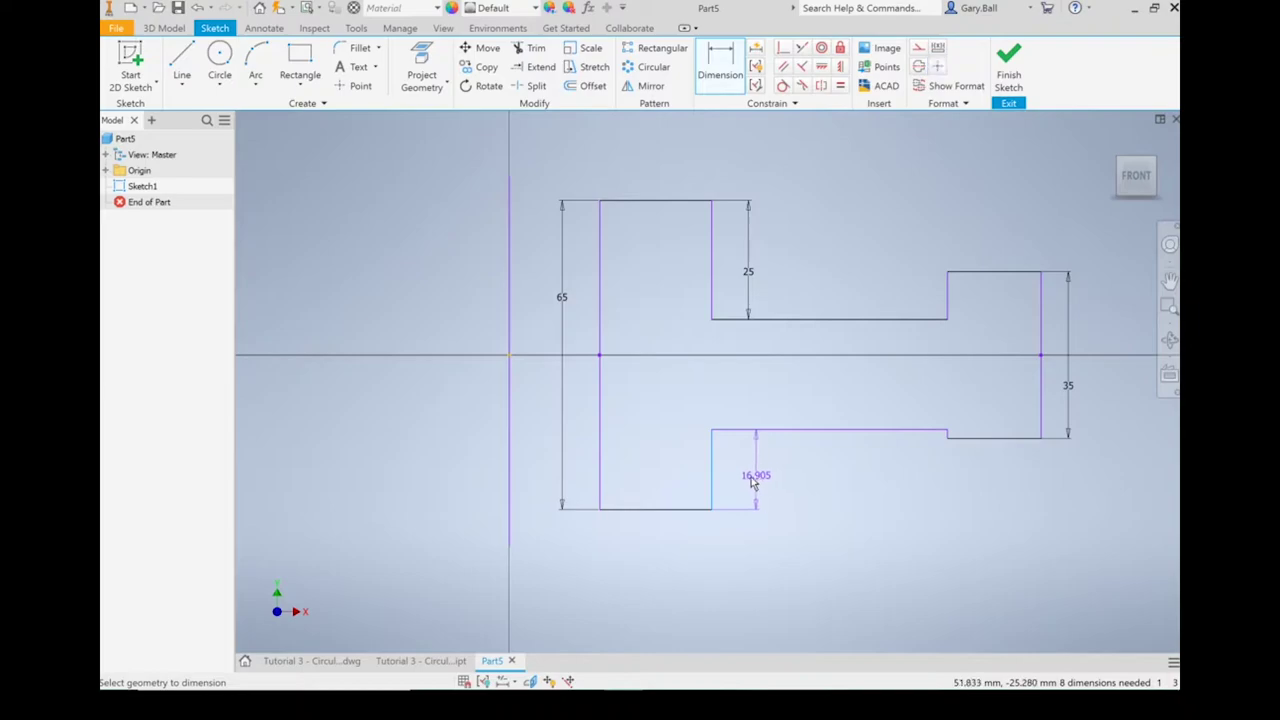
{"action": "left_click", "coordinate": [751, 483]}
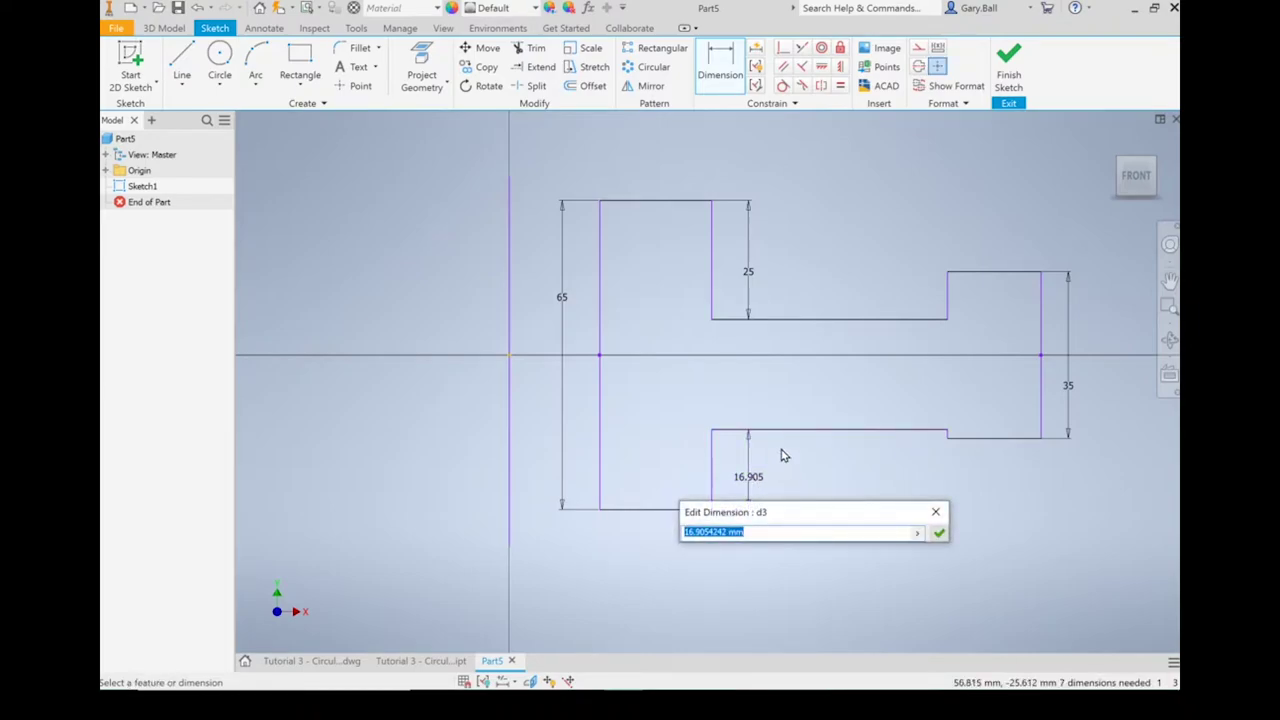
{"action": "left_click", "coordinate": [751, 280]}
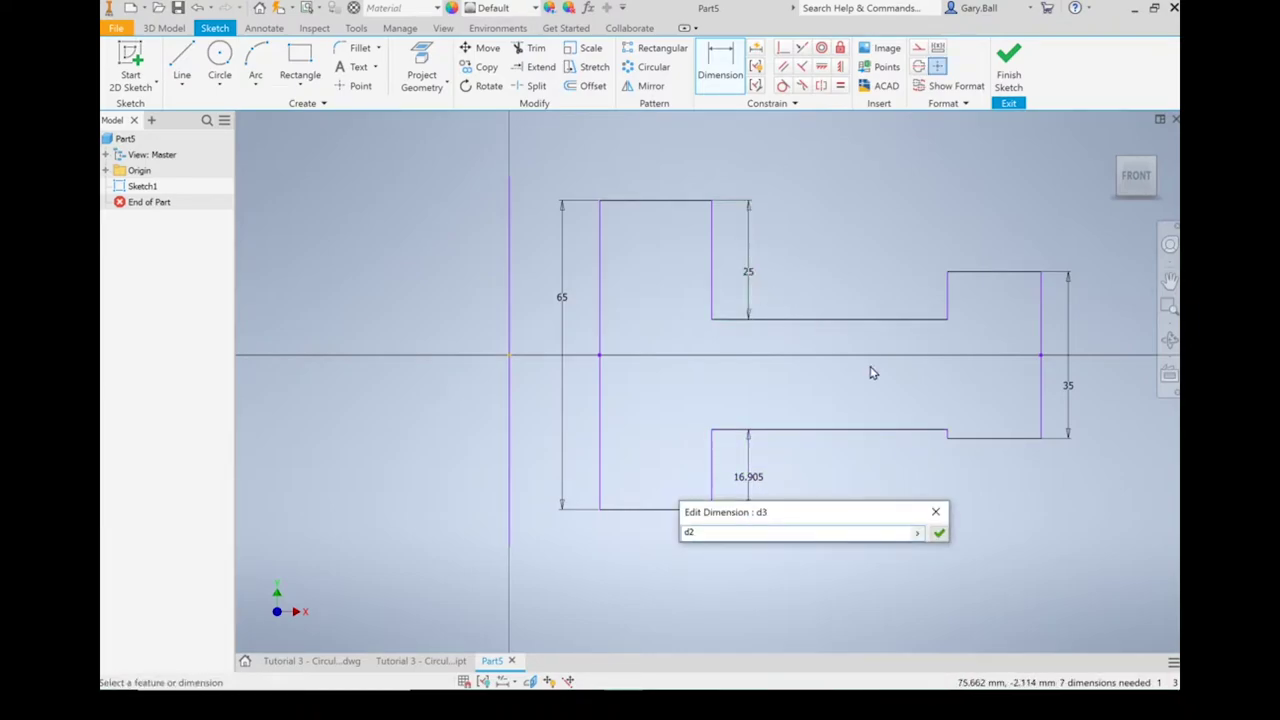
{"action": "key", "text": "Return"}
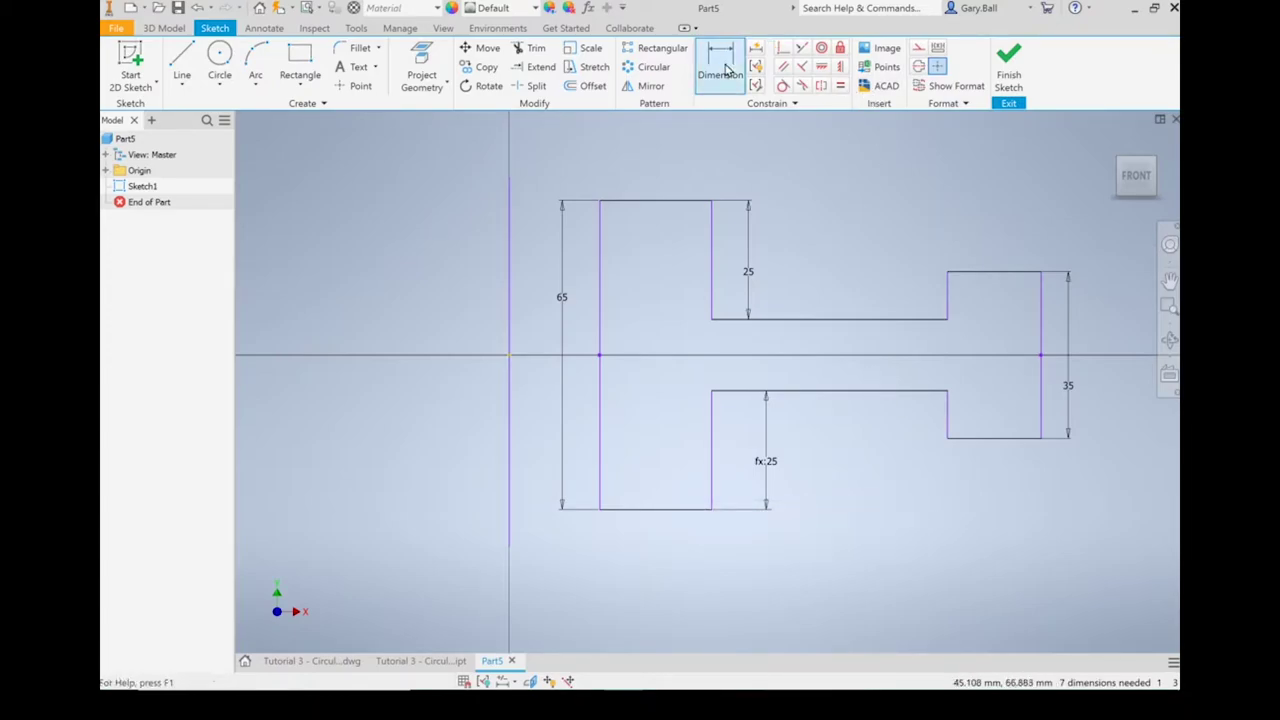
- Add a driven dimension for the web's thickness between its upper and lower horizontal edges
{"action": "left_click", "coordinate": [822, 320]}
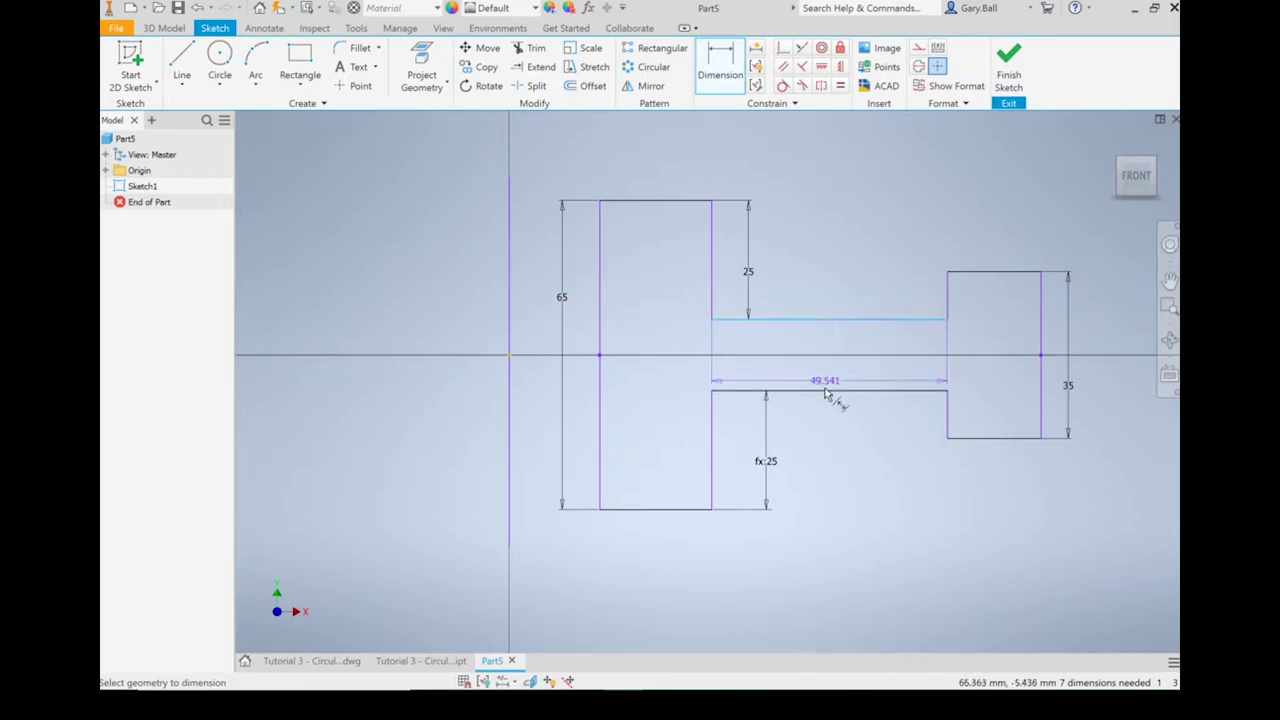
{"action": "left_click", "coordinate": [824, 391]}
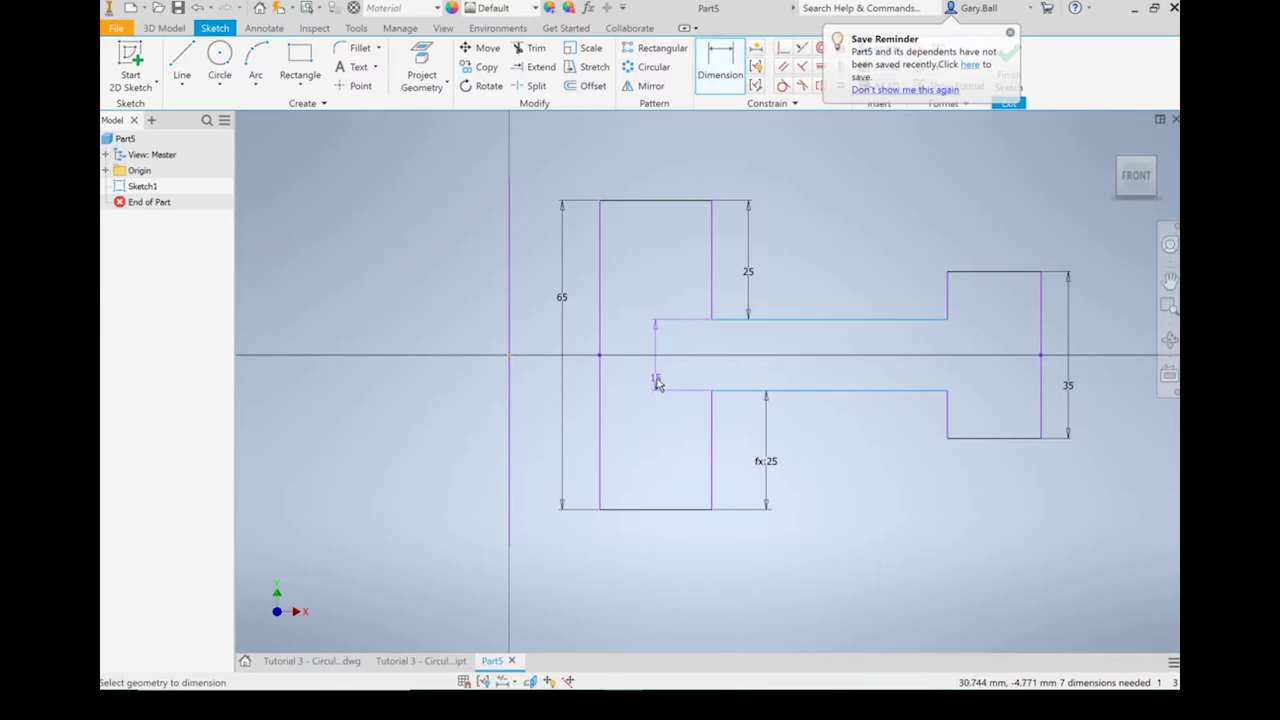
{"action": "left_click", "coordinate": [657, 384]}
{"action": "left_click_drag", "start_coordinate": [317, 28], "coordinate": [659, 137]}
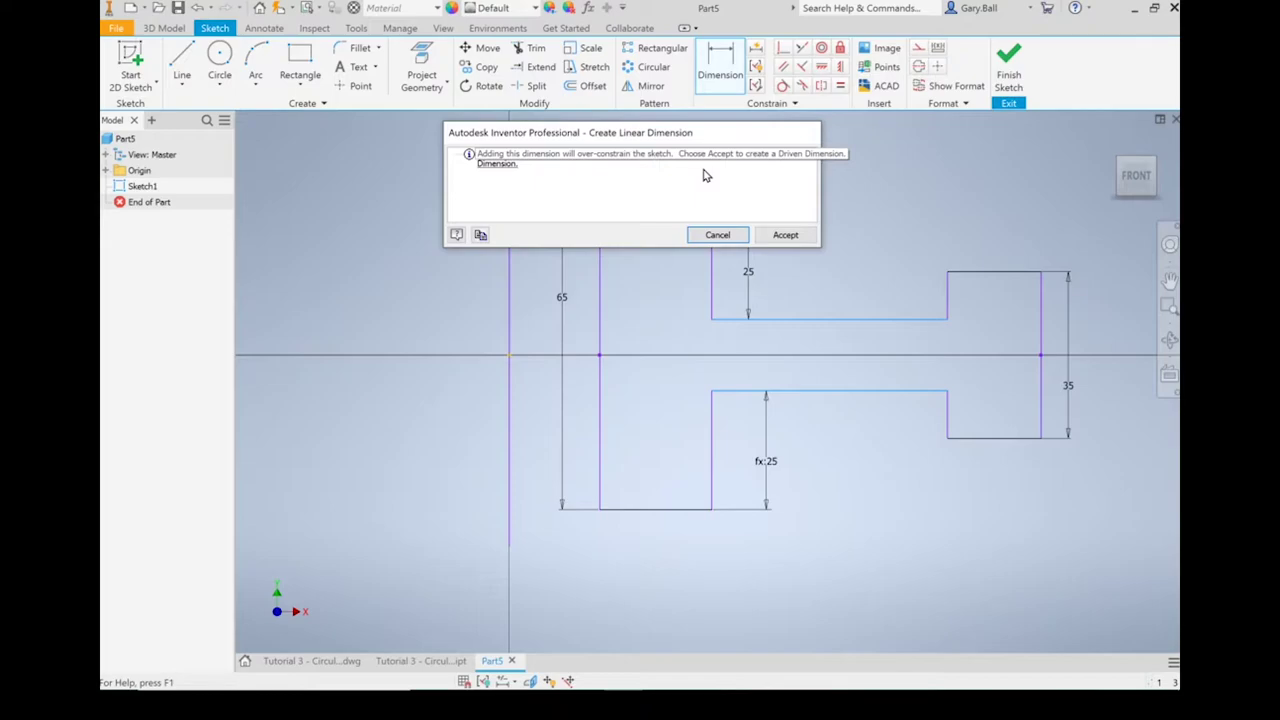
{"action": "left_click", "coordinate": [785, 235]}
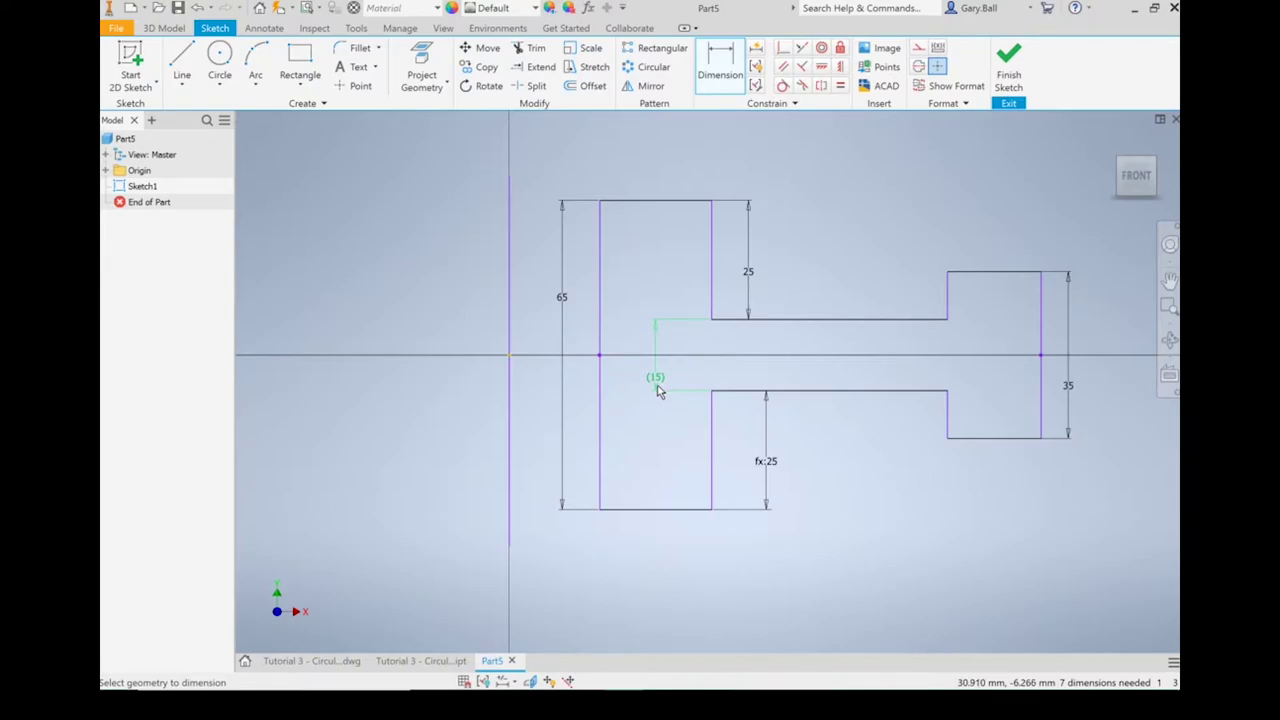
- Try 24 mm for the upper hub step, and undo that change together with the driven web thickness dimension
{"action": "double_click", "coordinate": [753, 276]}
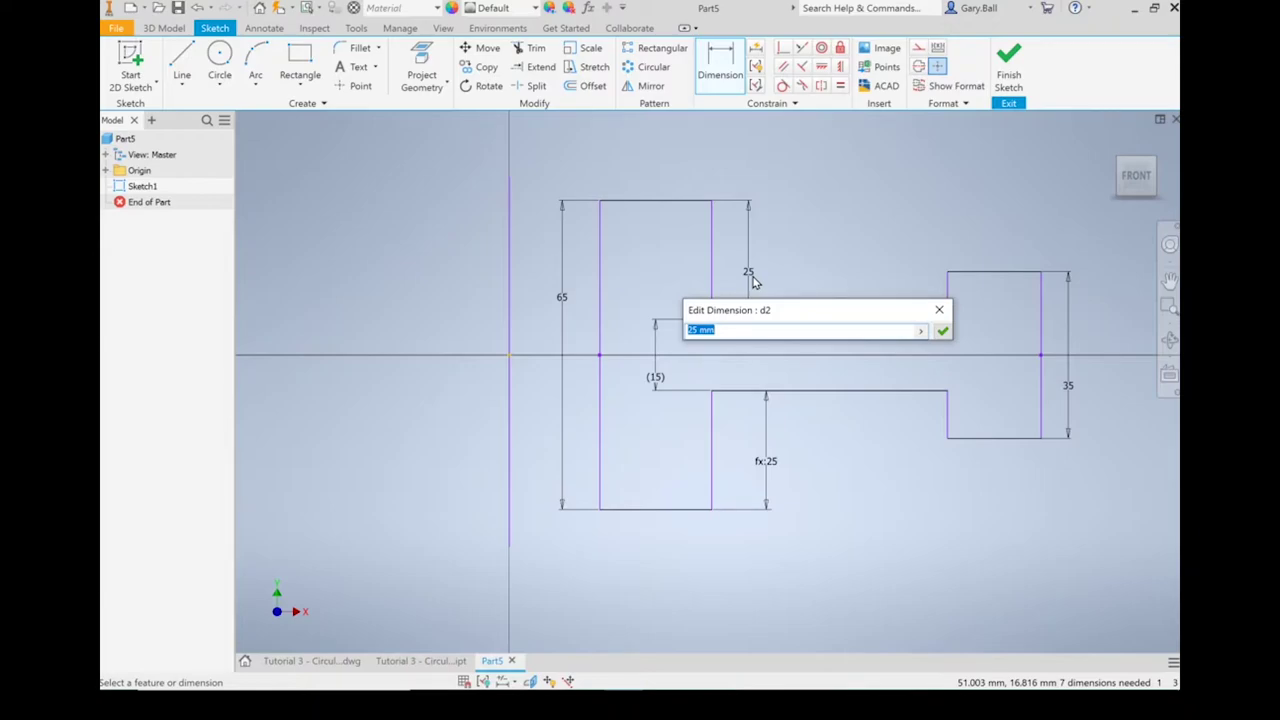
{"action": "type", "text": "24"}
{"action": "key", "text": "Return"}
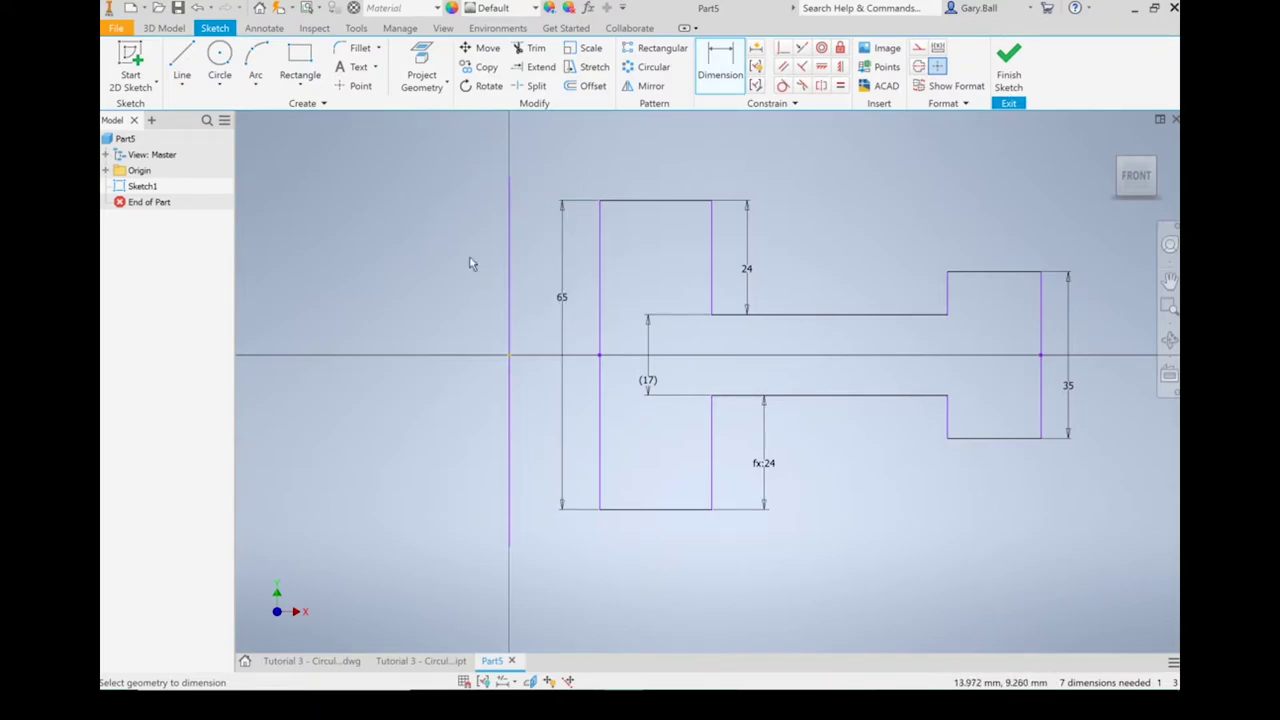
{"action": "left_click", "coordinate": [199, 10]}
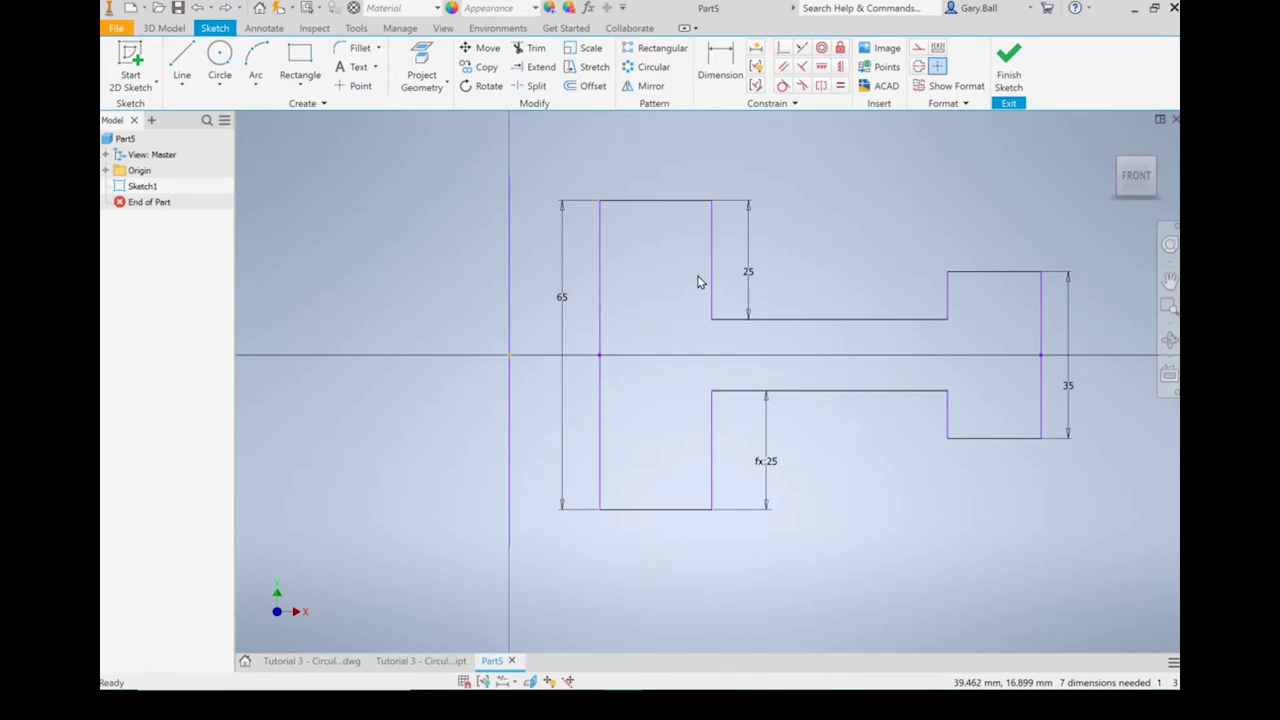
- Dimension the horizontal distance from the central axis line to the hub section's inner vertical edge as 20 mm
{"action": "left_click", "coordinate": [733, 48]}
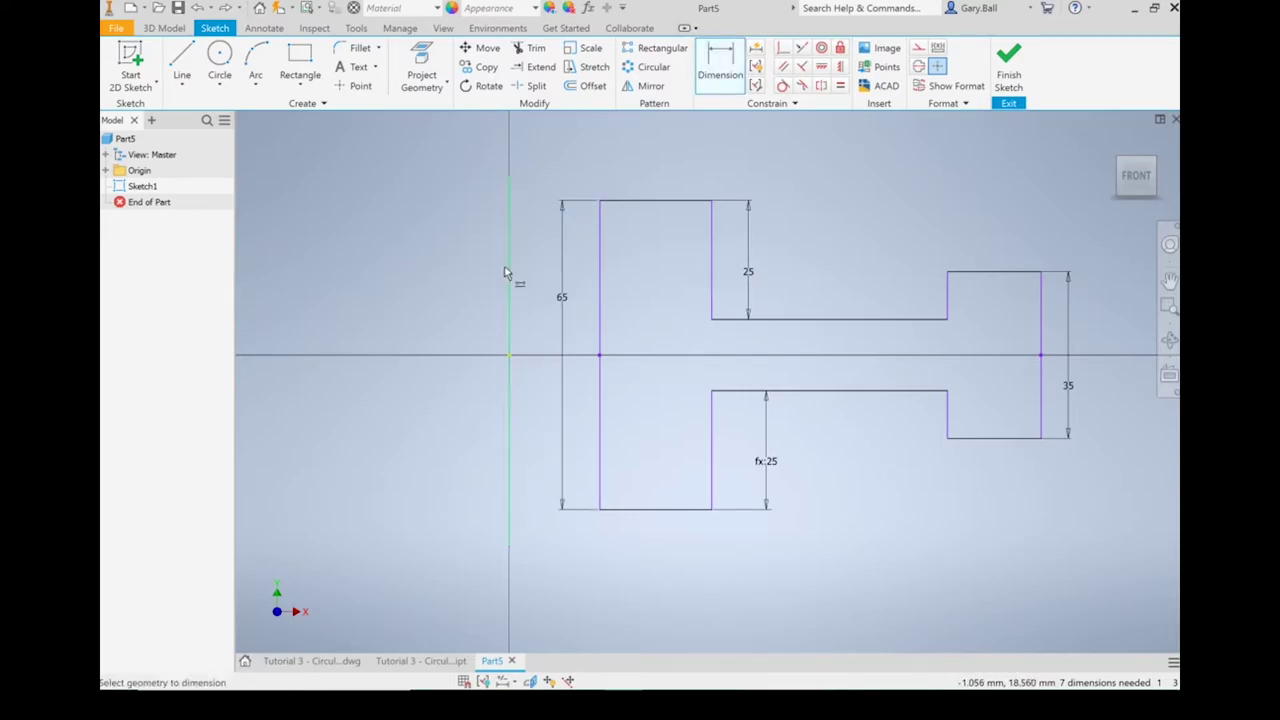
{"action": "left_click", "coordinate": [509, 272]}
{"action": "left_click", "coordinate": [600, 285]}
{"action": "left_click", "coordinate": [588, 160]}
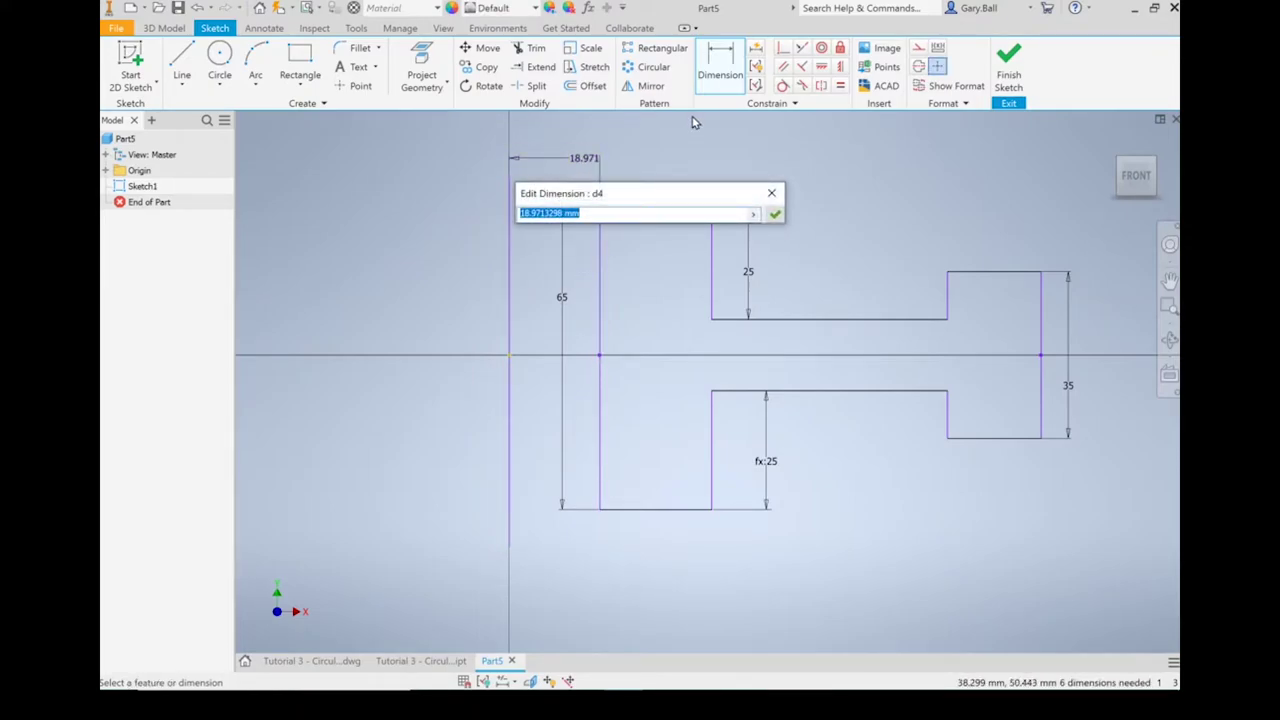
{"action": "type", "text": "20"}
{"action": "key", "text": "Return"}
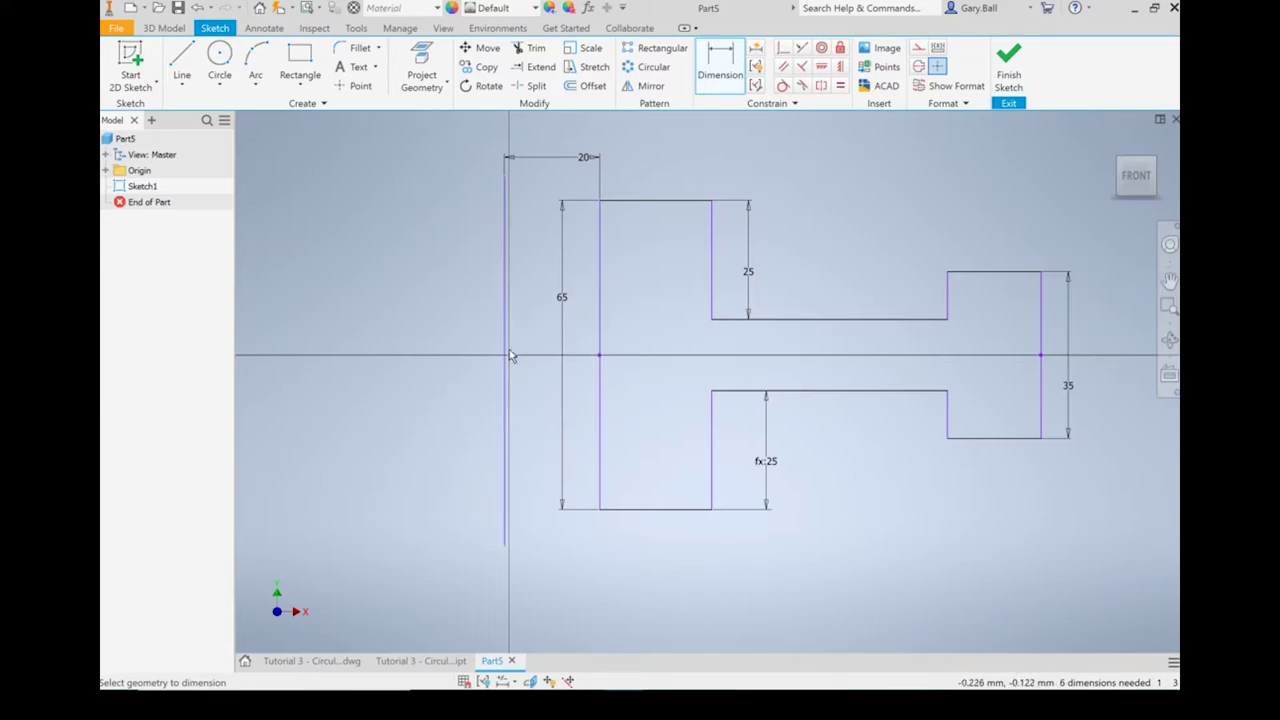
- Align the central axis line with the origin using a Vertical constraint
{"action": "left_click", "coordinate": [842, 67]}
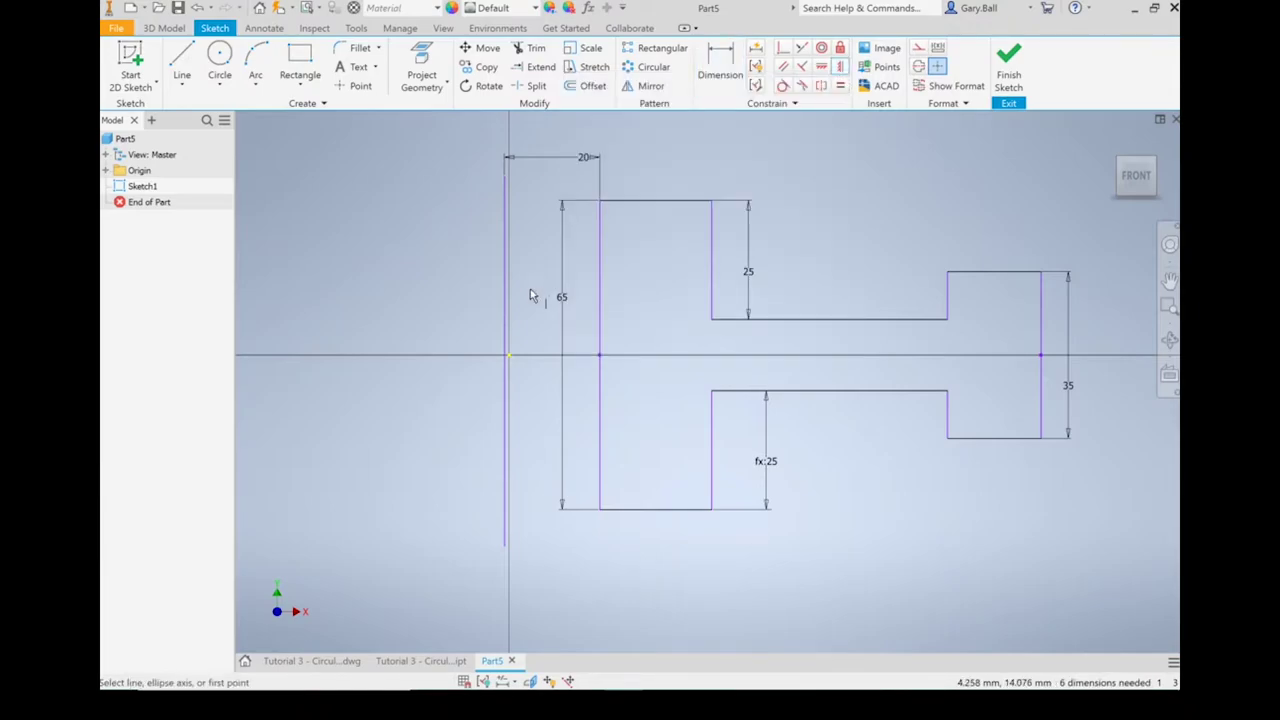
{"action": "left_click", "coordinate": [509, 365]}
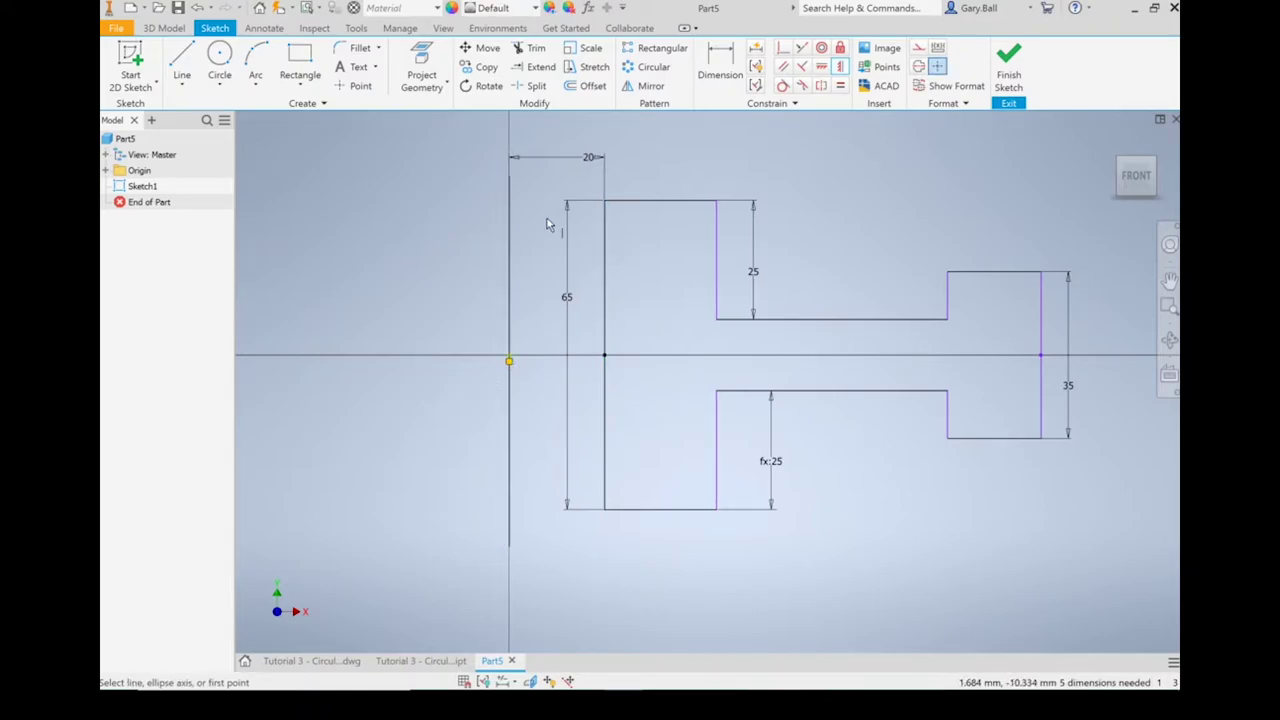
{"action": "key", "text": "Escape"}
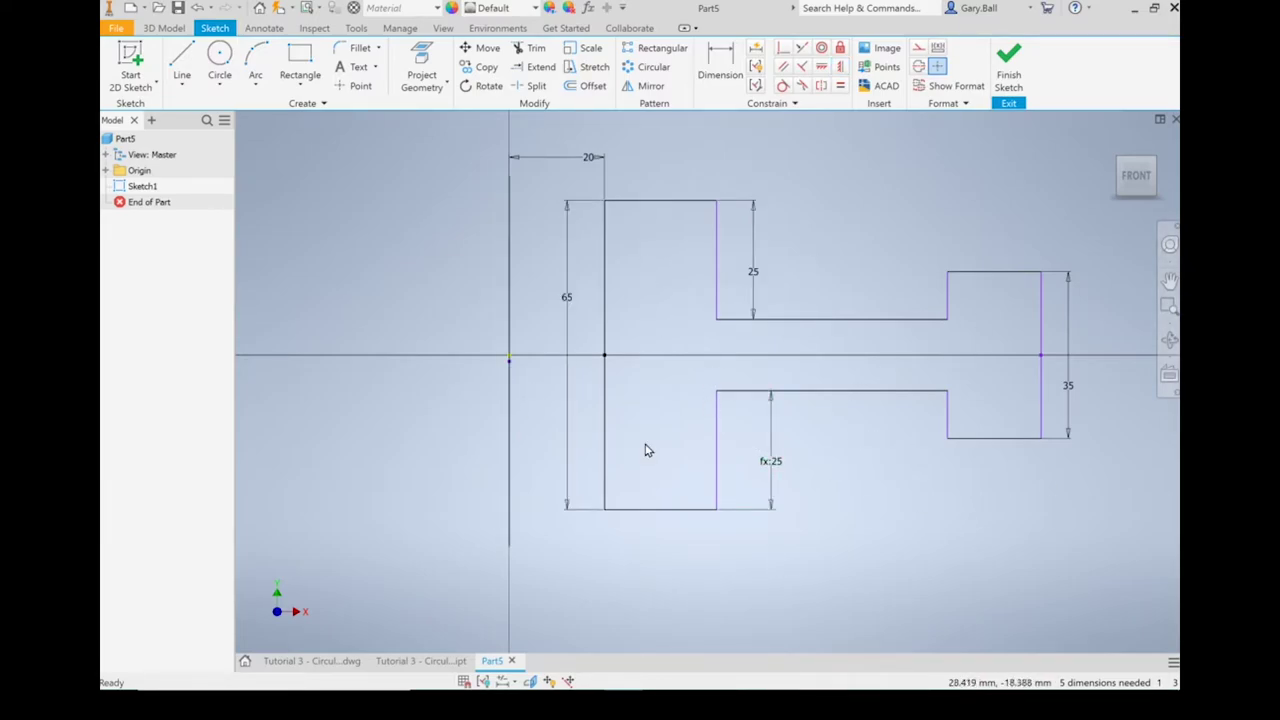
- Dimension the horizontal distance from the central axis line to the hub section's outer vertical edge as 45 mm
{"action": "left_click", "coordinate": [724, 62]}
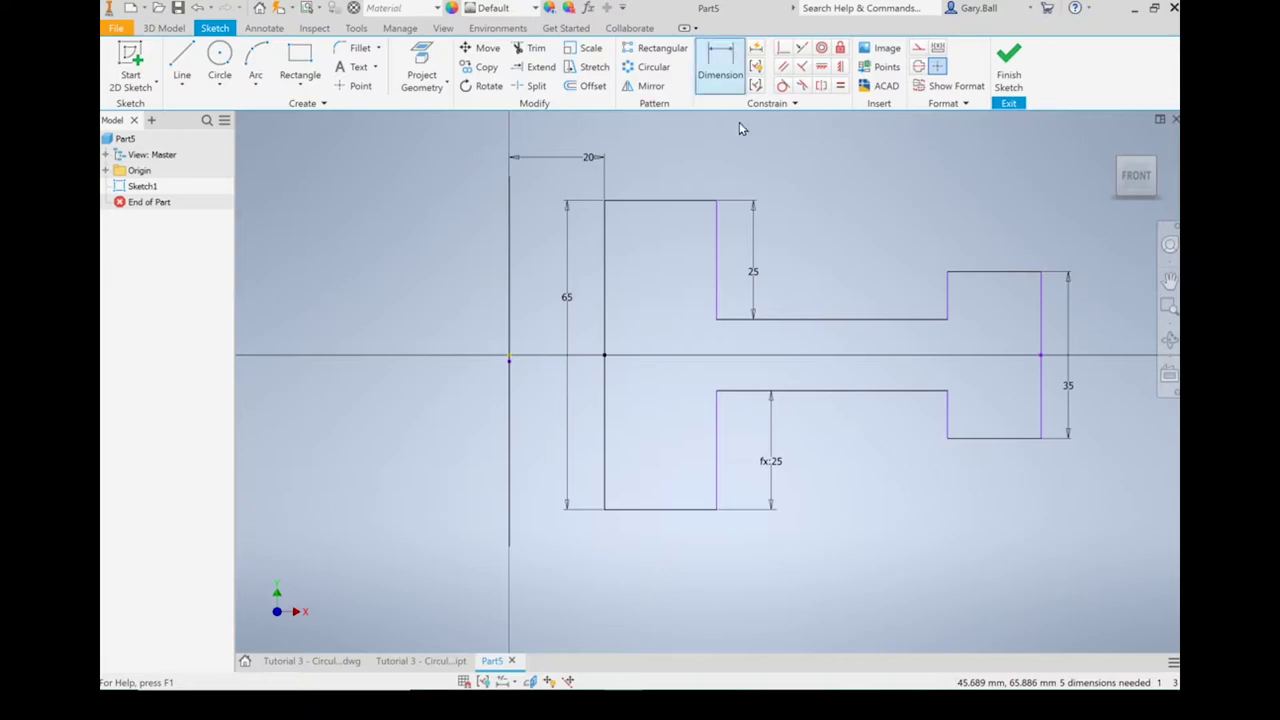
{"action": "left_click", "coordinate": [716, 276]}
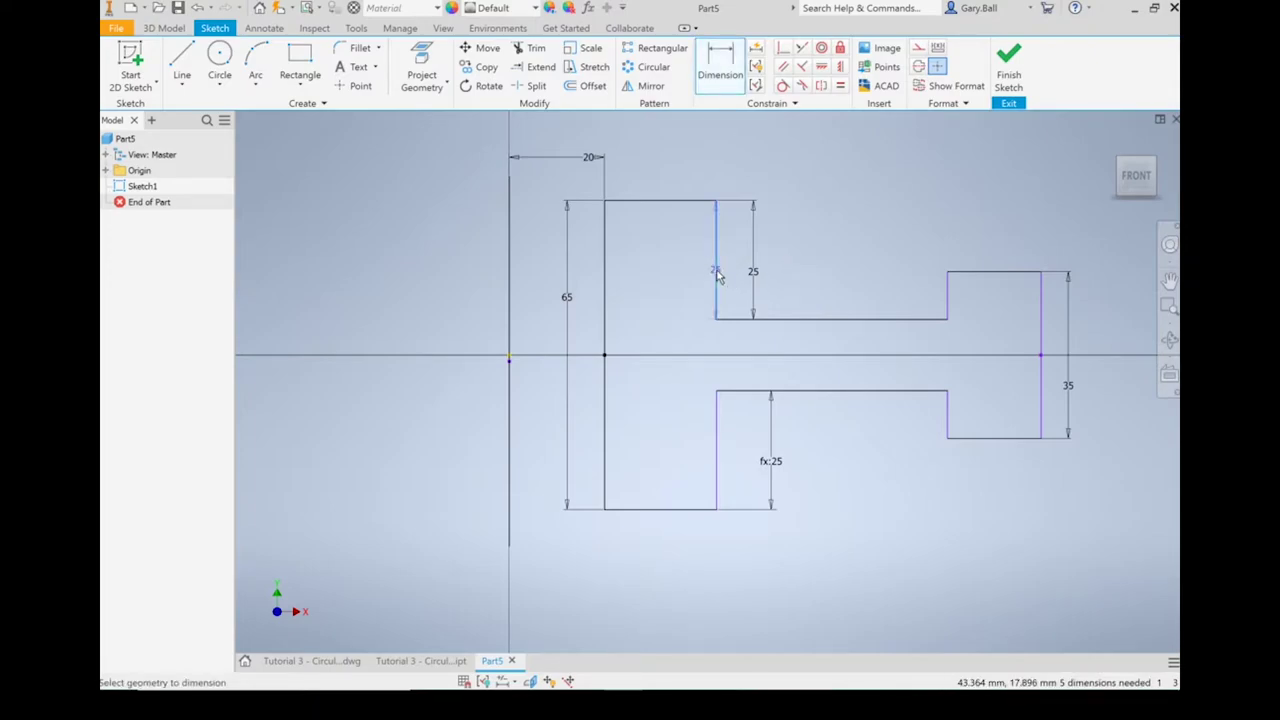
{"action": "left_click", "coordinate": [512, 289]}
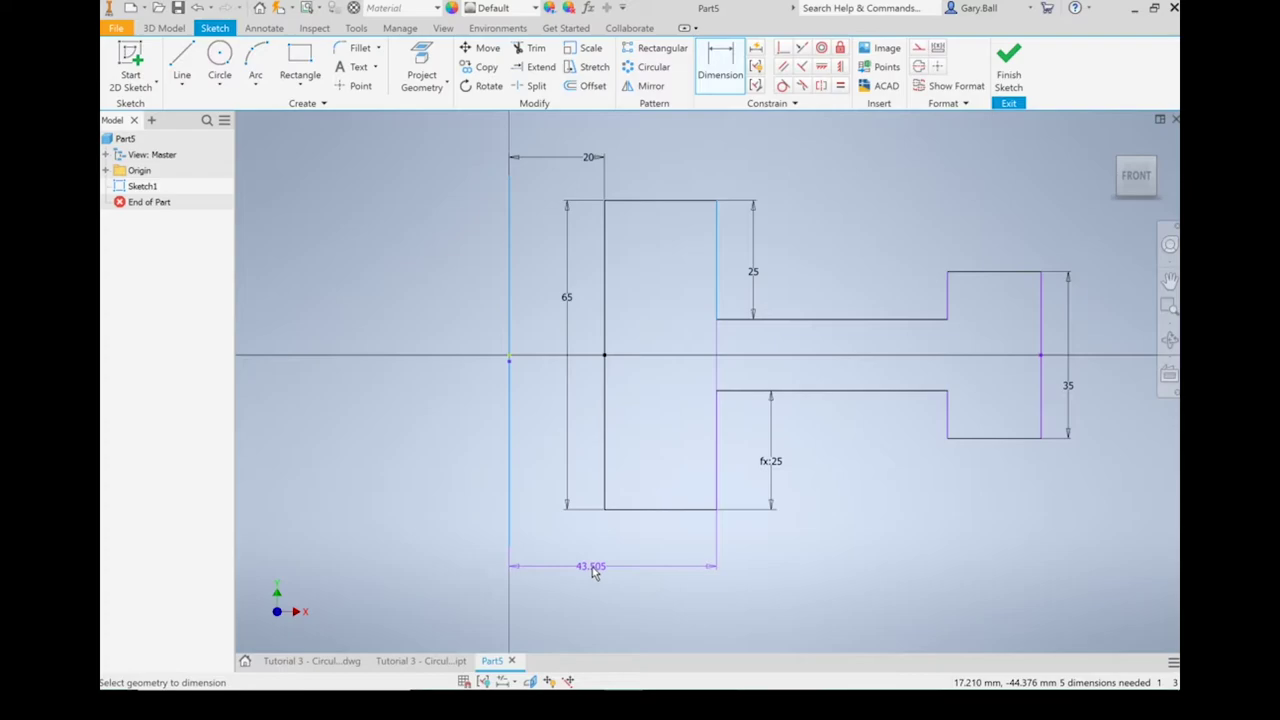
{"action": "left_click", "coordinate": [593, 570]}
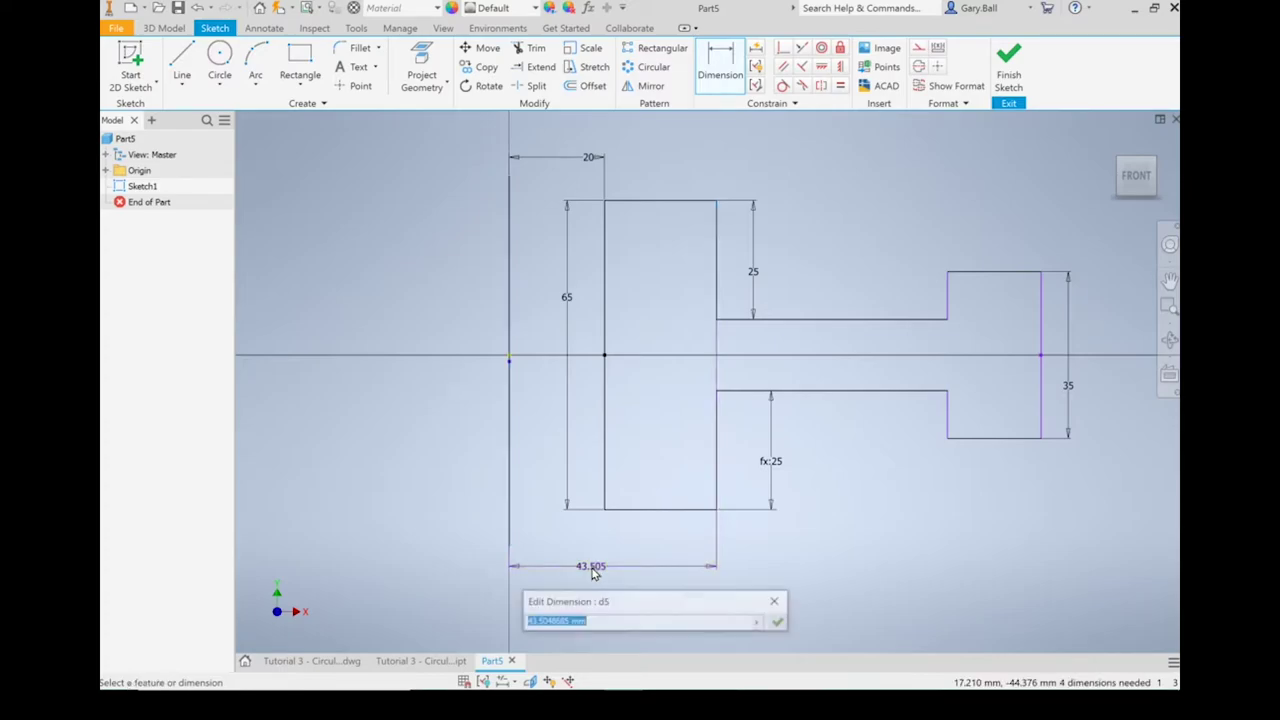
{"action": "type", "text": "45"}
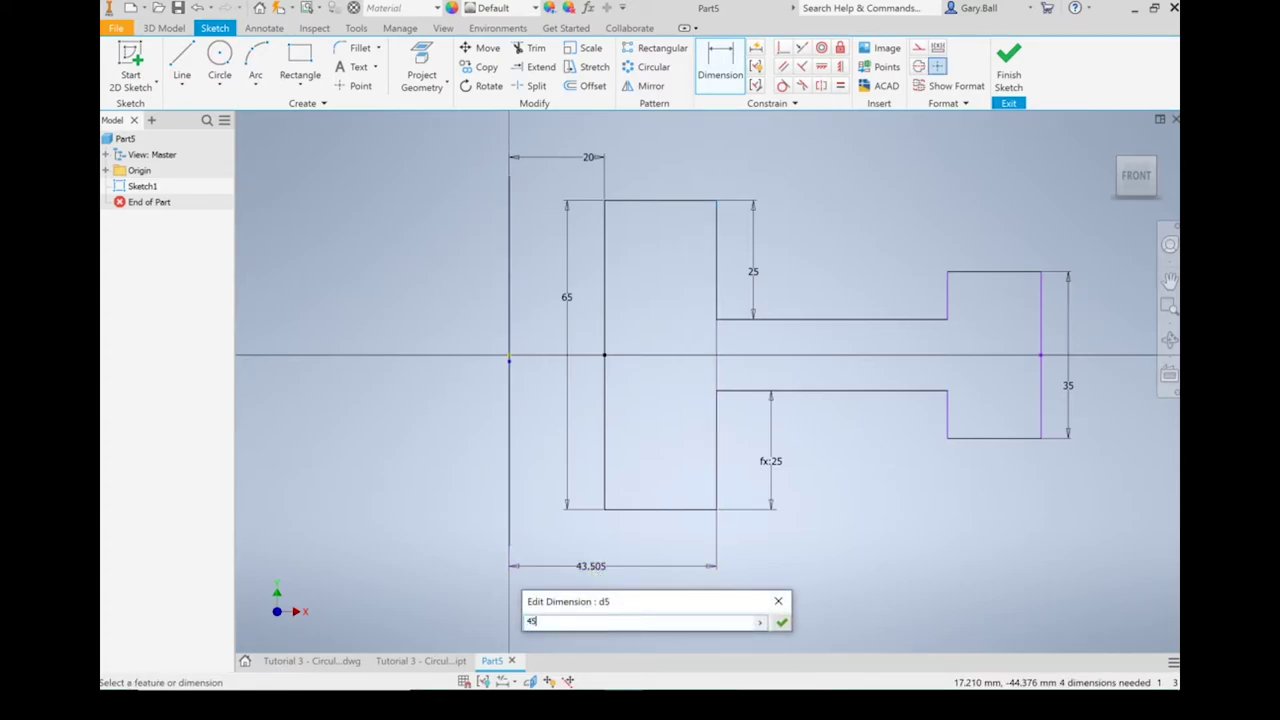
{"action": "key", "text": "Return"}
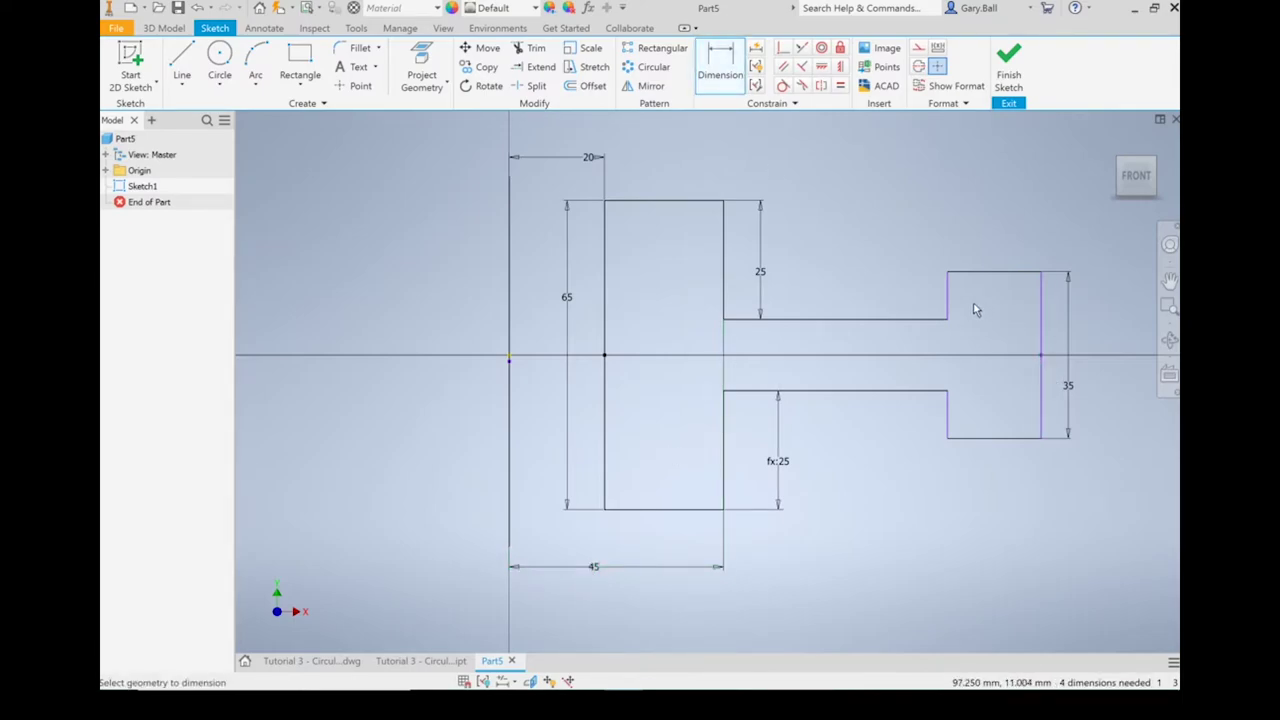
- Dimension the horizontal distance from the central axis line to the rim's outermost vertical edge as 140 mm
{"action": "left_click", "coordinate": [1041, 322]}
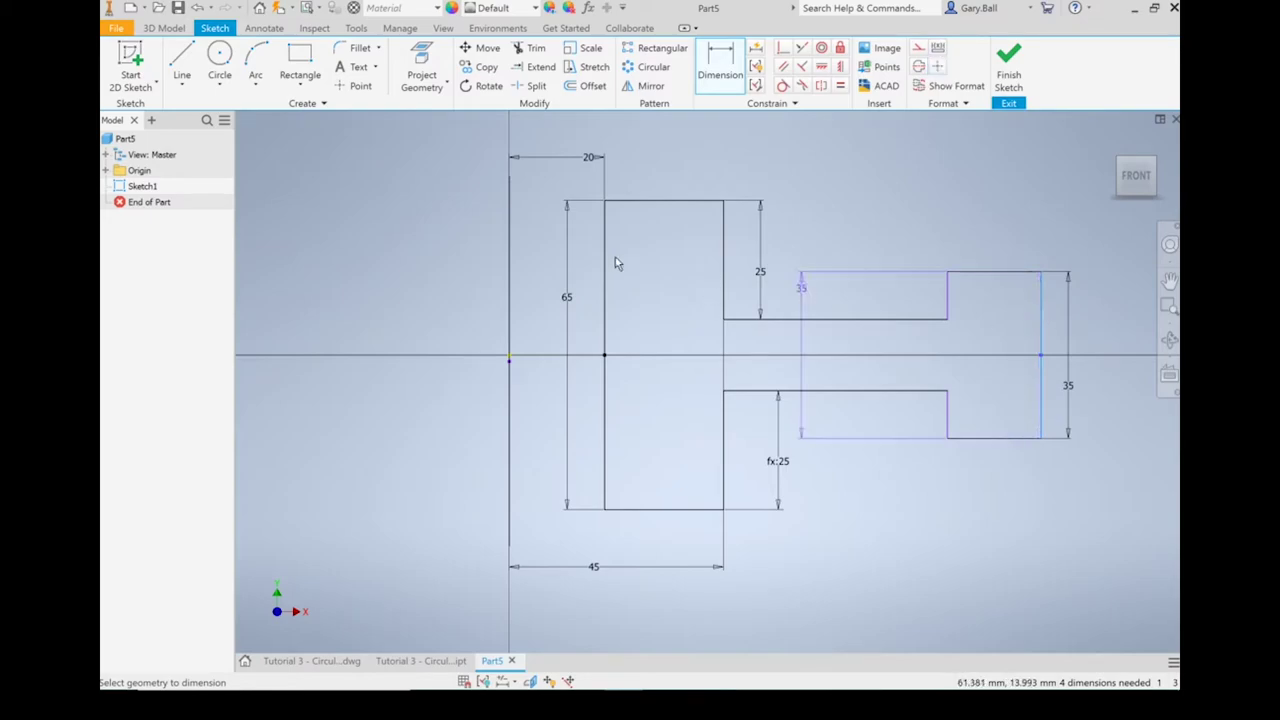
{"action": "left_click", "coordinate": [510, 310]}
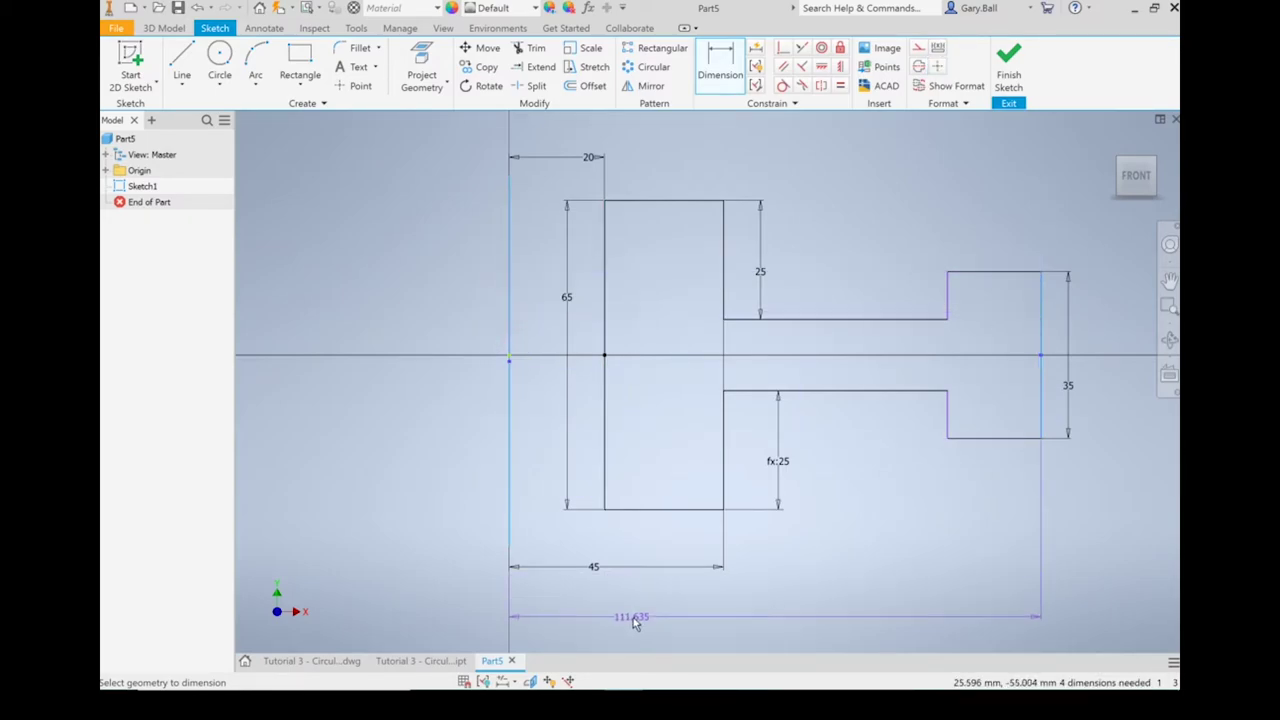
{"action": "left_click", "coordinate": [638, 612]}
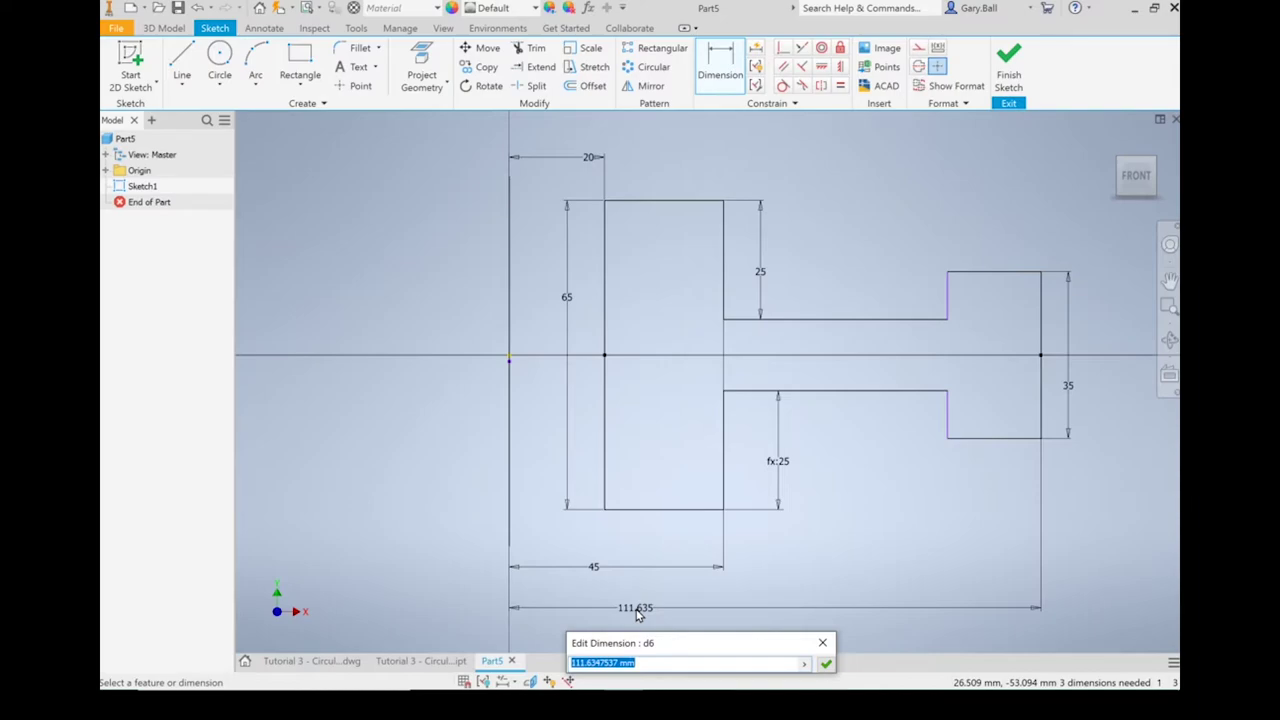
{"action": "type", "text": "140"}
{"action": "key", "text": "Return"}
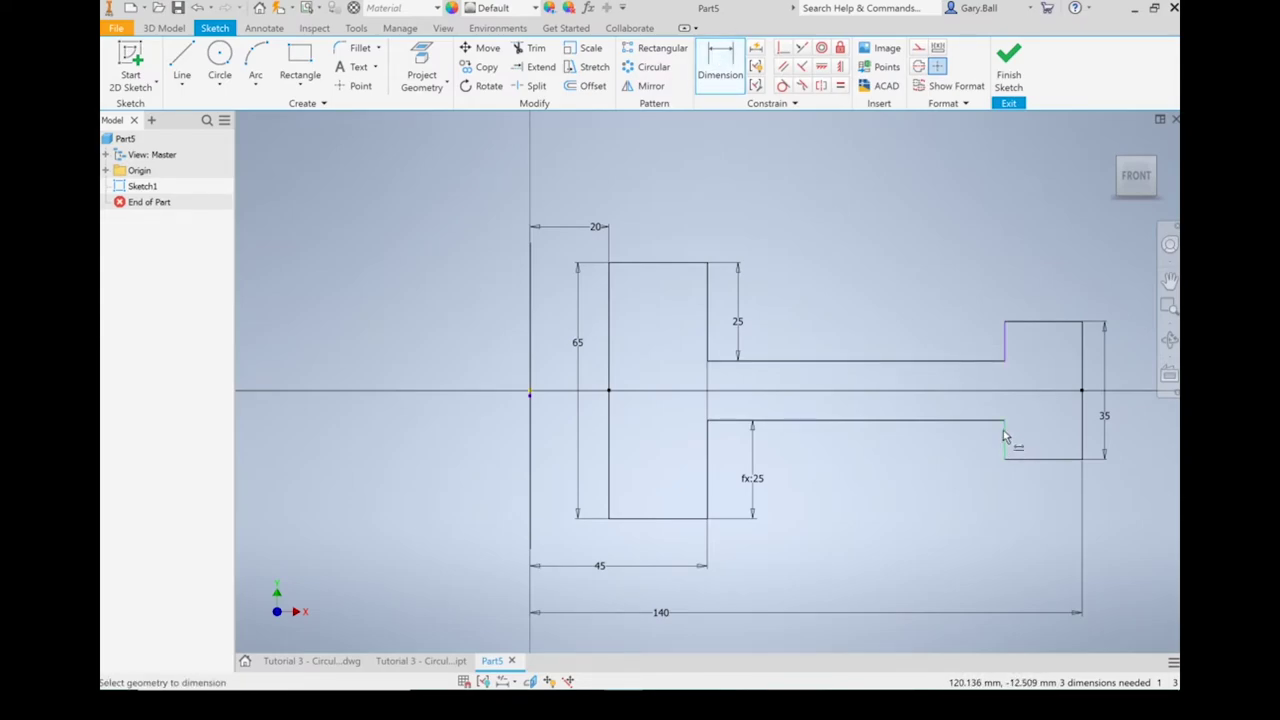
- Dimension the horizontal distance from the central axis line to the rim's inner vertical edge as 115 mm
{"action": "left_click", "coordinate": [1005, 344]}
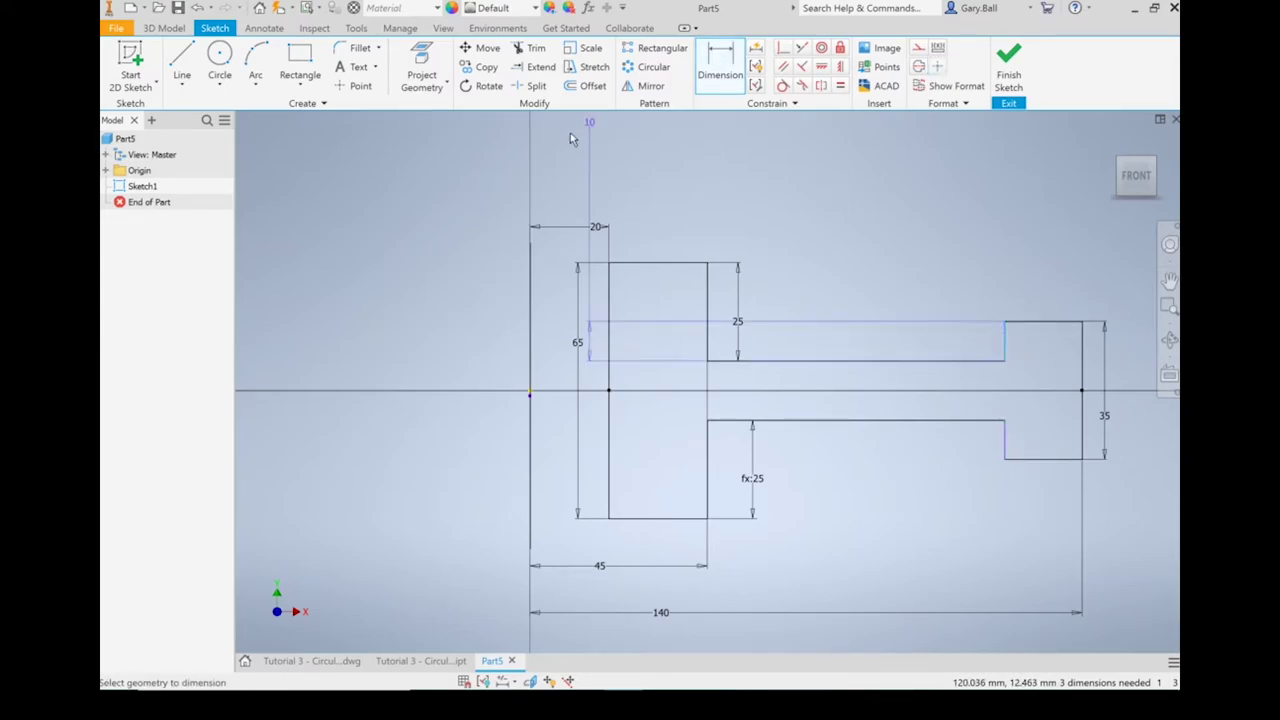
{"action": "left_click", "coordinate": [532, 272]}
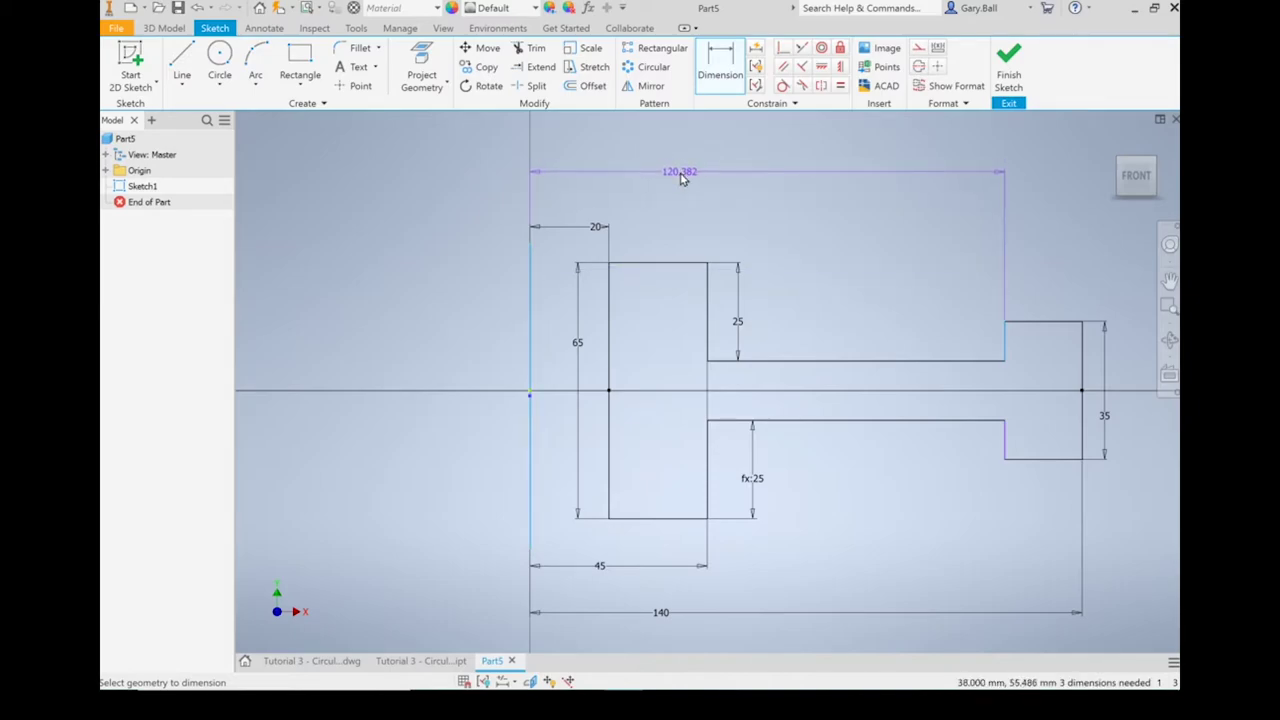
{"action": "left_click", "coordinate": [683, 177]}
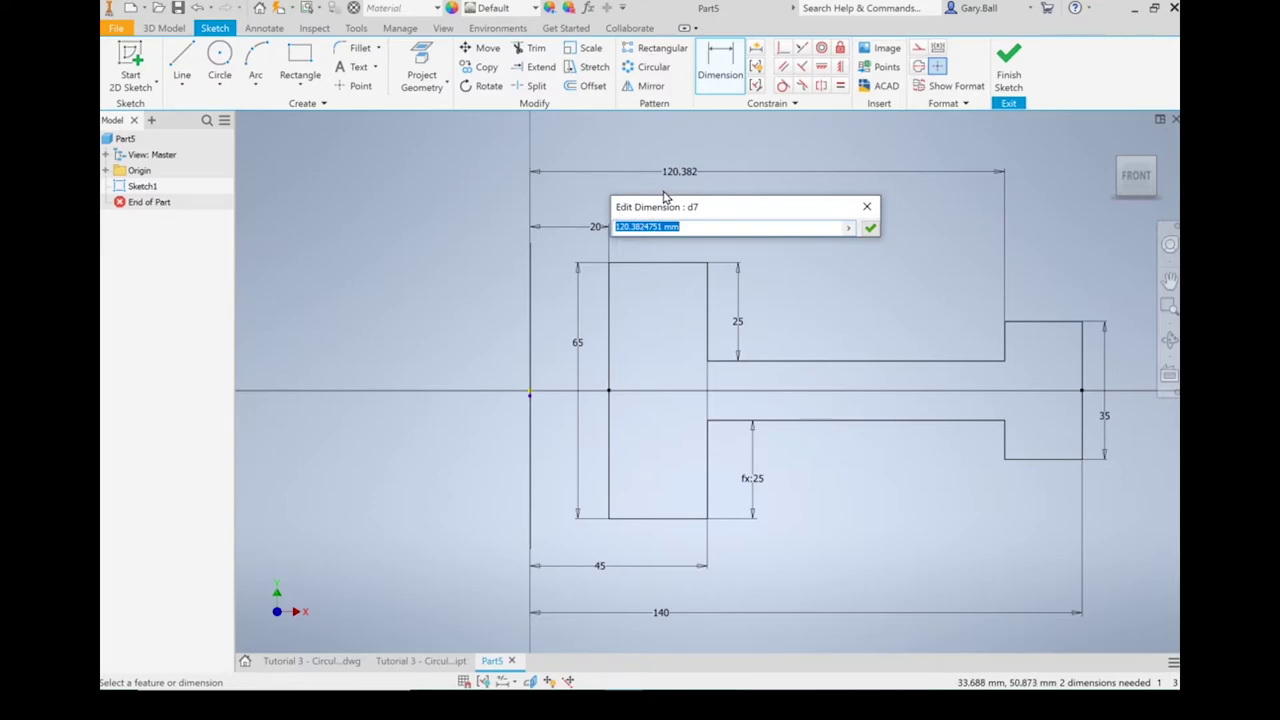
{"action": "type", "text": "115"}
{"action": "key", "text": "Return"}
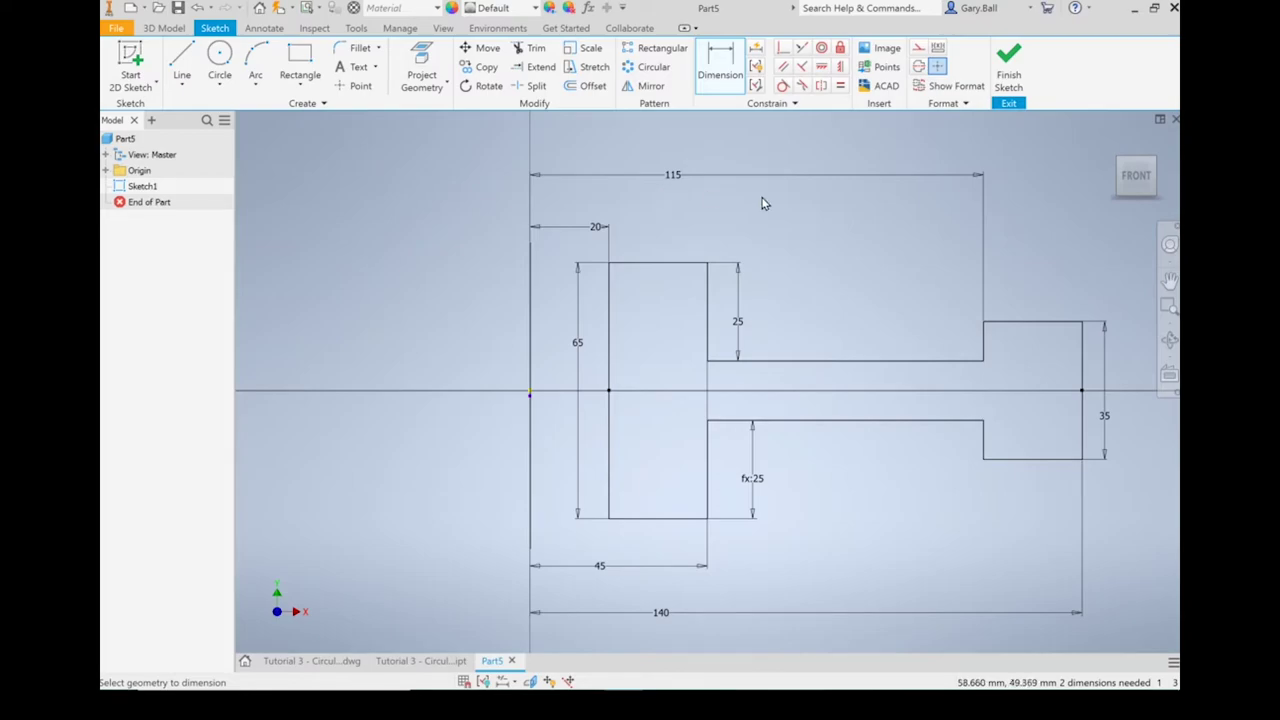
- Finish the sketch and revolve the hub, web and rim profile a full 360 degrees about the central axis line
{"action": "left_click", "coordinate": [1008, 70]}
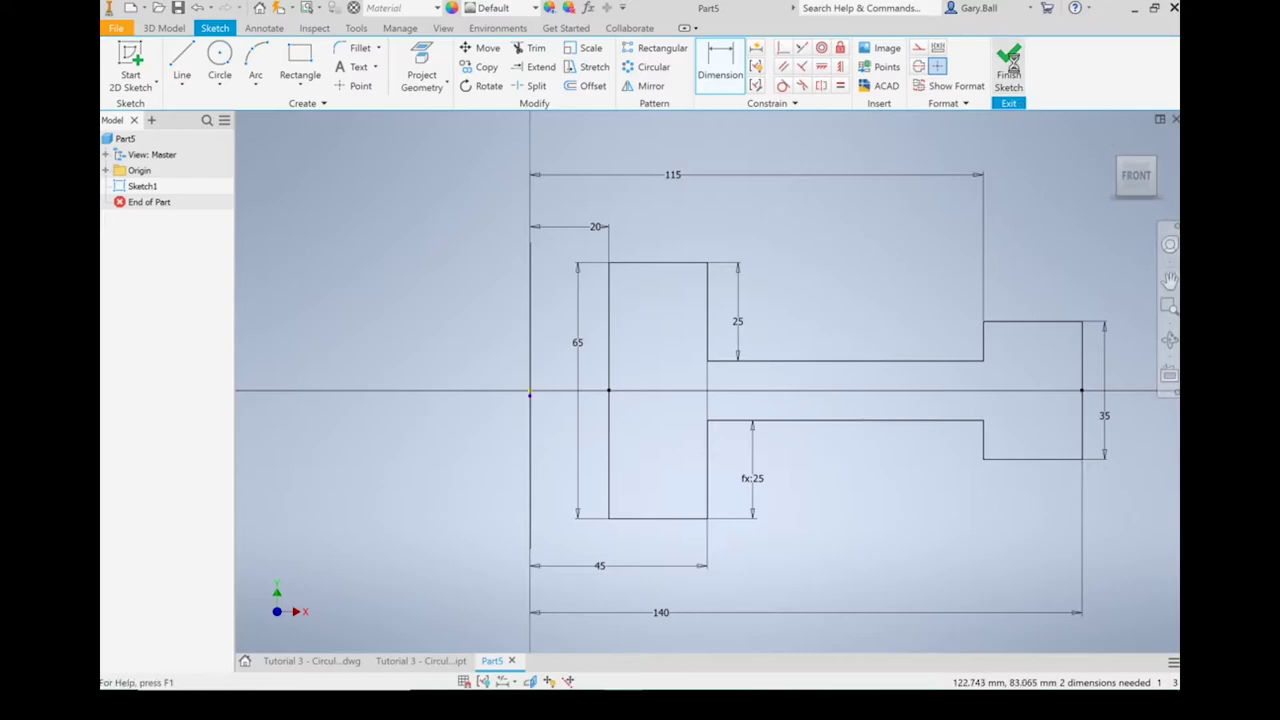
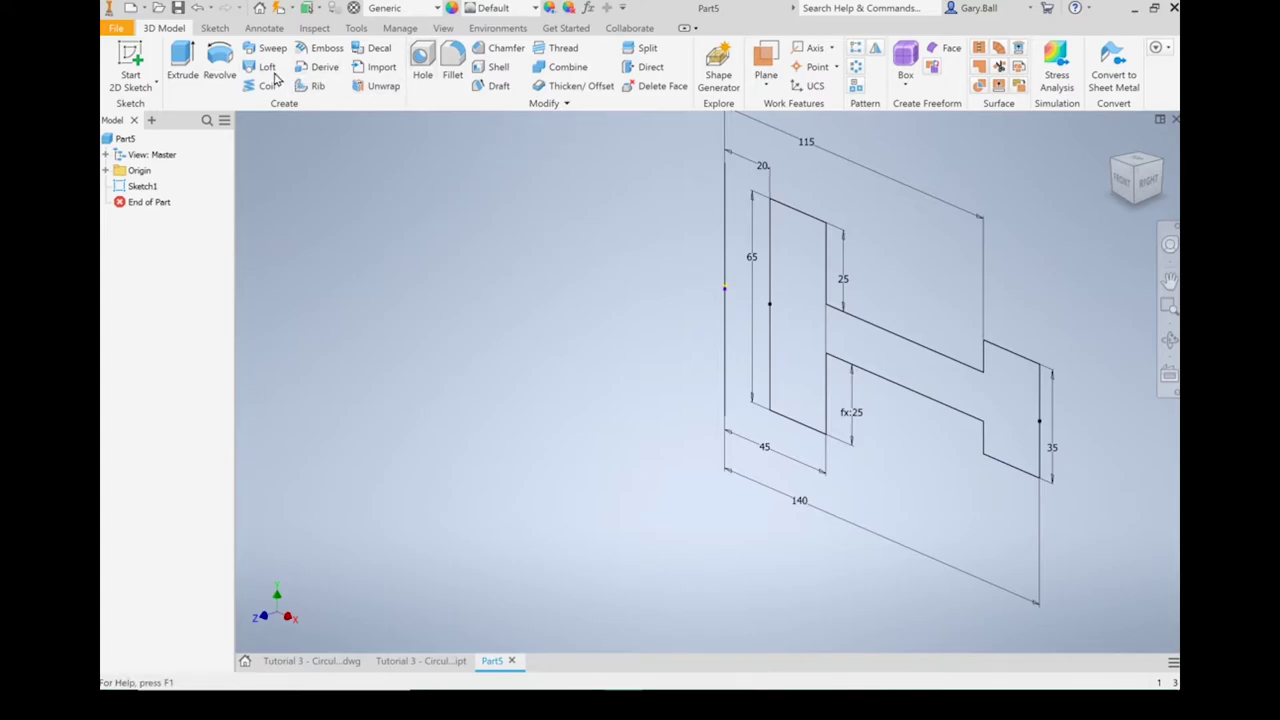
{"action": "left_click", "coordinate": [222, 64]}
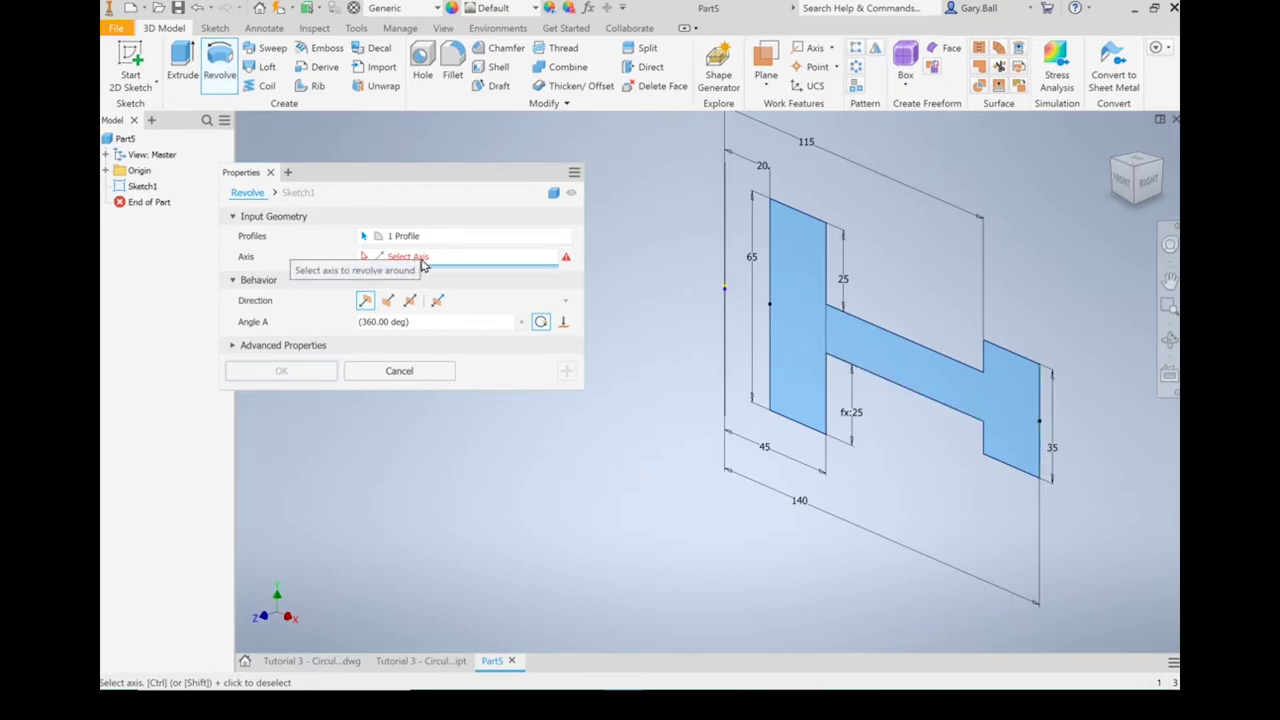
{"action": "left_click", "coordinate": [723, 316]}
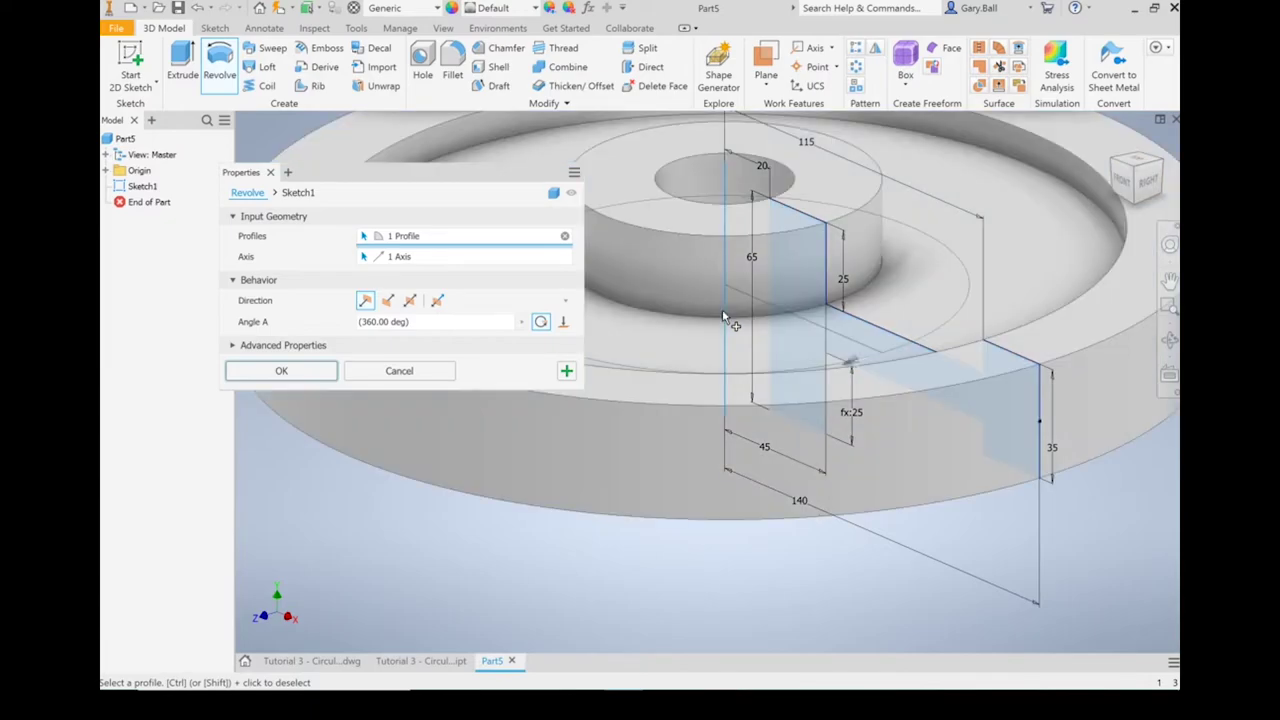
{"action": "scroll", "coordinate": [741, 334], "scroll_direction": "down", "scroll_amount": 2}
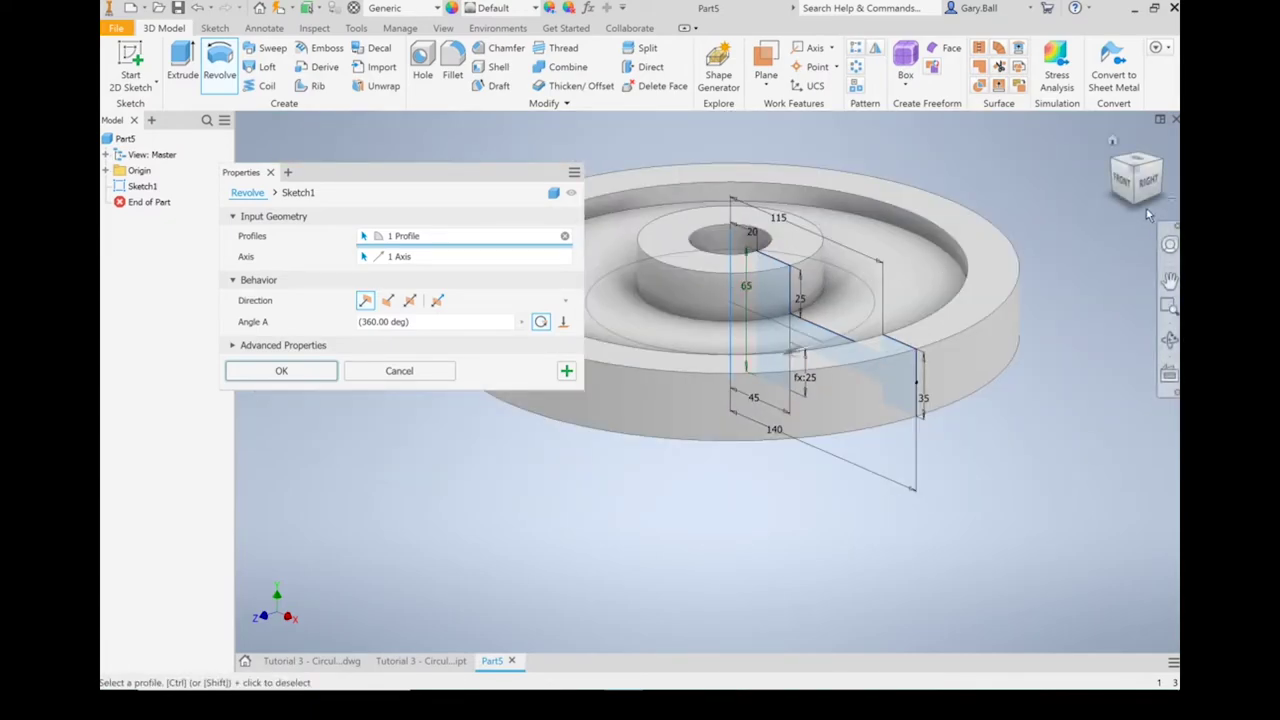
{"action": "scroll", "coordinate": [806, 330], "scroll_direction": "down", "scroll_amount": 2}
{"action": "scroll", "coordinate": [806, 330], "scroll_direction": "up", "scroll_amount": 1}
{"action": "middle_click_drag", "start_coordinate": [812, 350], "coordinate": [920, 497]}
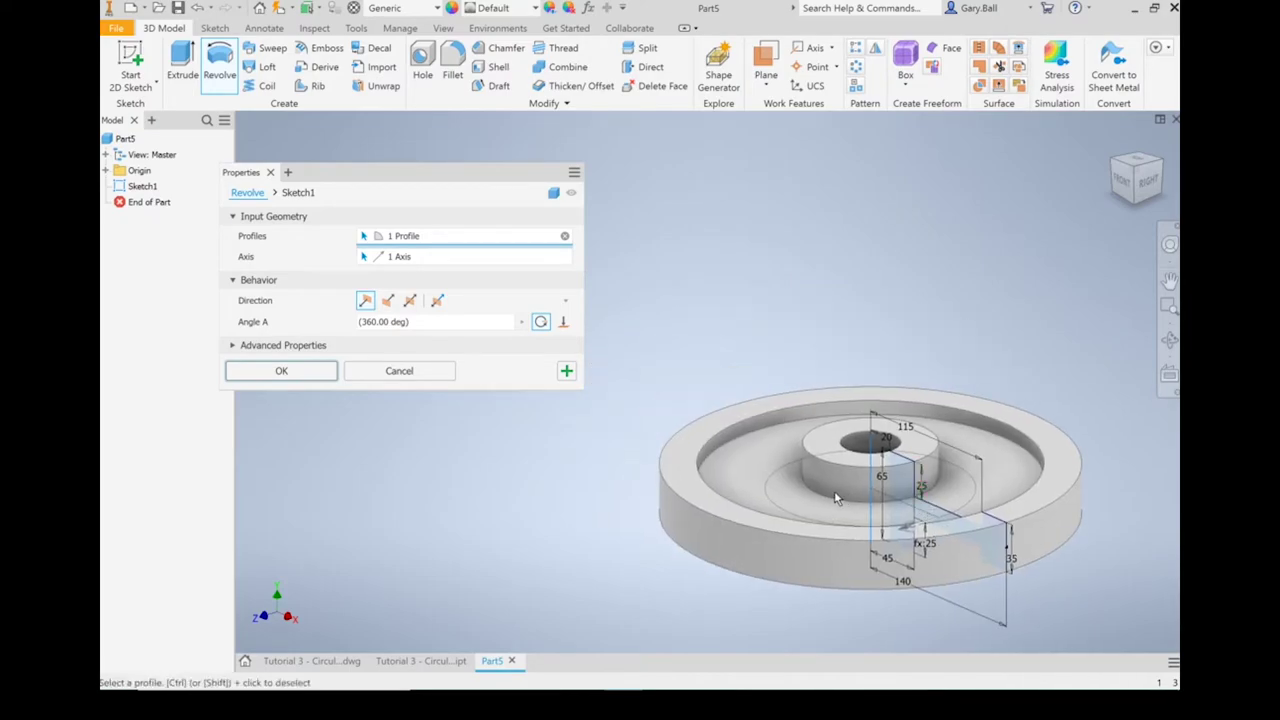
{"action": "scroll", "coordinate": [828, 471], "scroll_direction": "down", "scroll_amount": 1}
{"action": "middle_click_drag", "start_coordinate": [832, 494], "coordinate": [816, 390]}
{"action": "scroll", "coordinate": [816, 383], "scroll_direction": "up", "scroll_amount": 2}
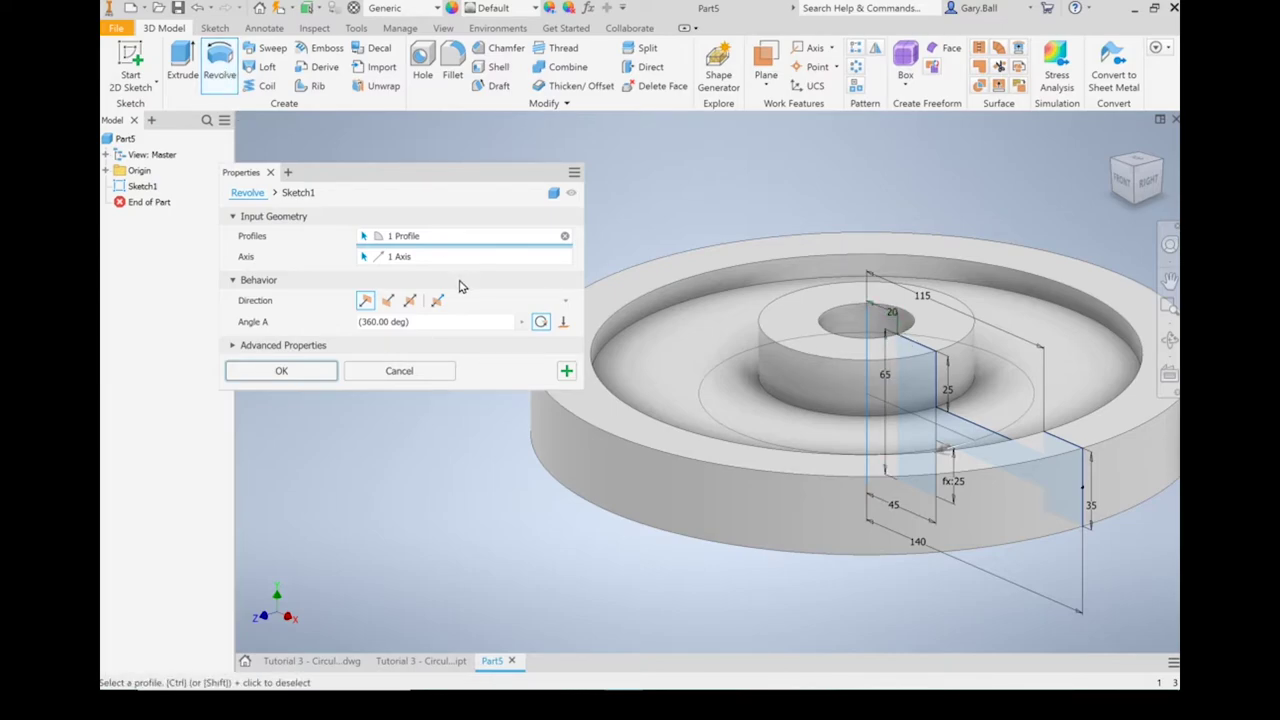
{"action": "left_click", "coordinate": [281, 371]}
- Start a new 2D sketch on the YZ origin plane through the revolved wheel
{"action": "key", "text": "F2"}
{"action": "left_click_drag", "start_coordinate": [908, 400], "coordinate": [810, 392]}
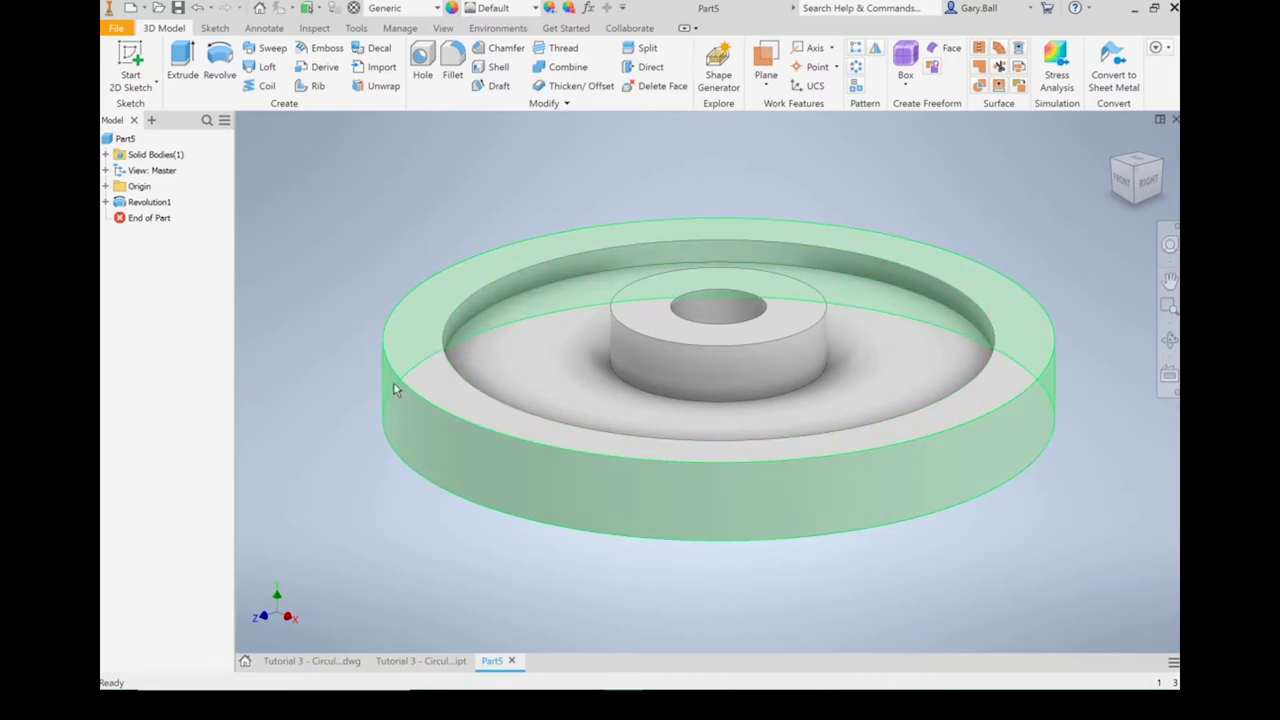
{"action": "left_click", "coordinate": [130, 65]}
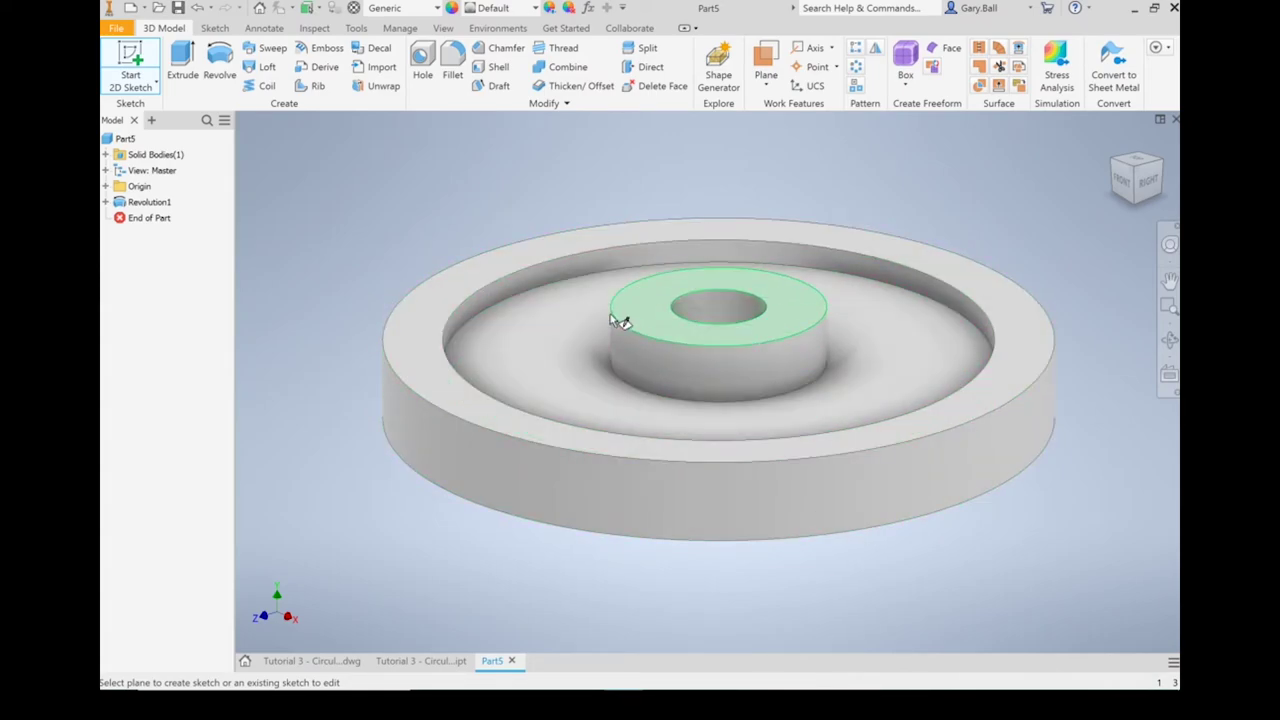
{"action": "left_click", "coordinate": [106, 187]}
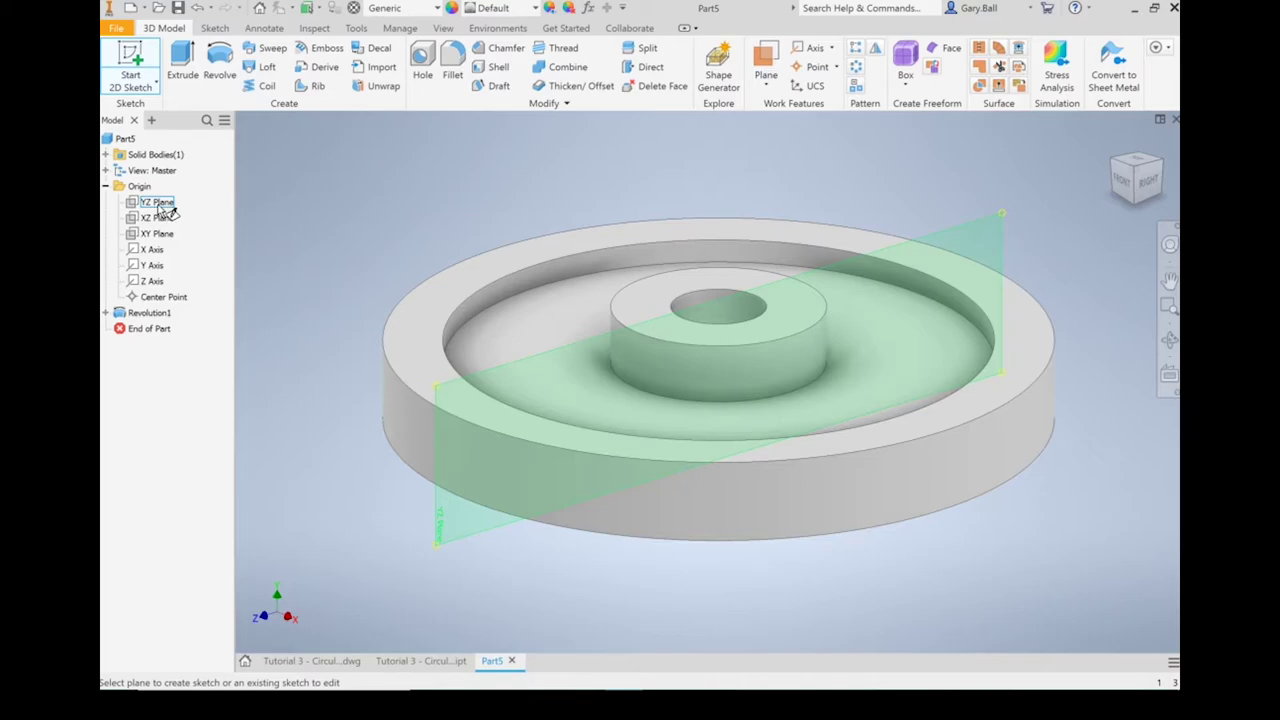
{"action": "left_click", "coordinate": [158, 207]}
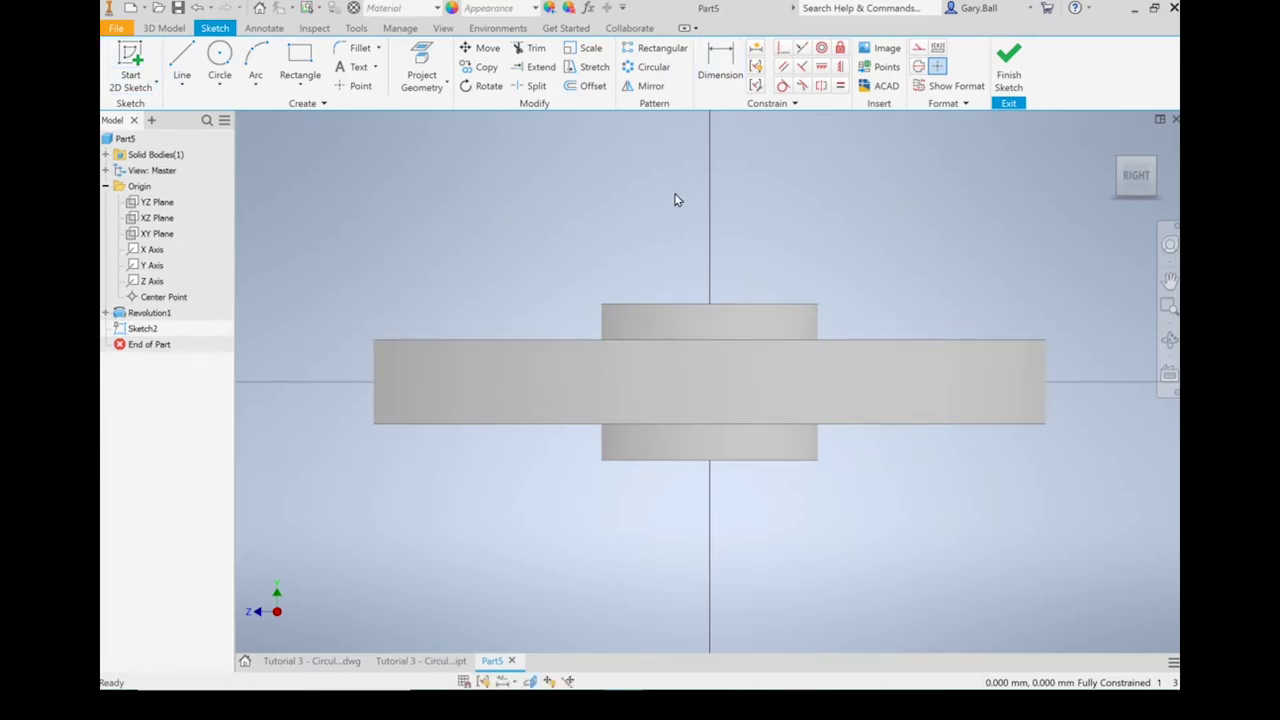
- Project the rim's outermost vertical edge on the positive Z side into the new sketch
{"action": "left_click", "coordinate": [420, 66]}
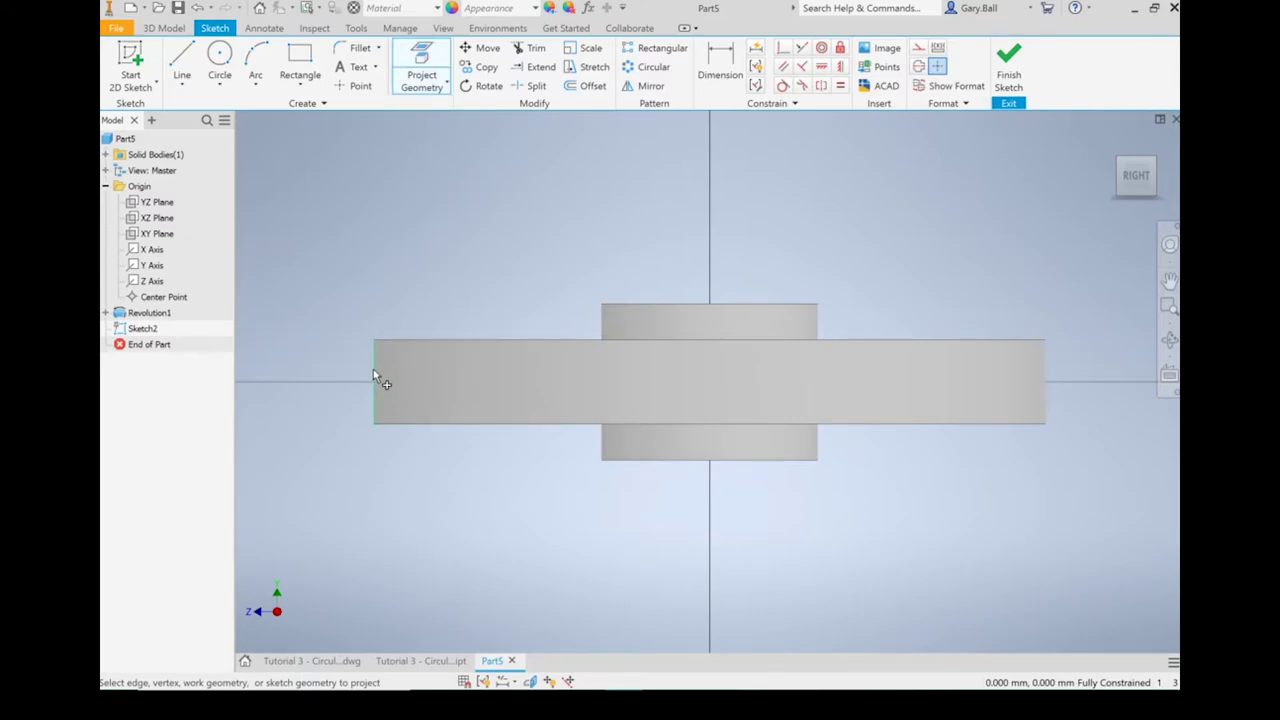
{"action": "scroll", "coordinate": [373, 370], "scroll_direction": "up", "scroll_amount": 3}
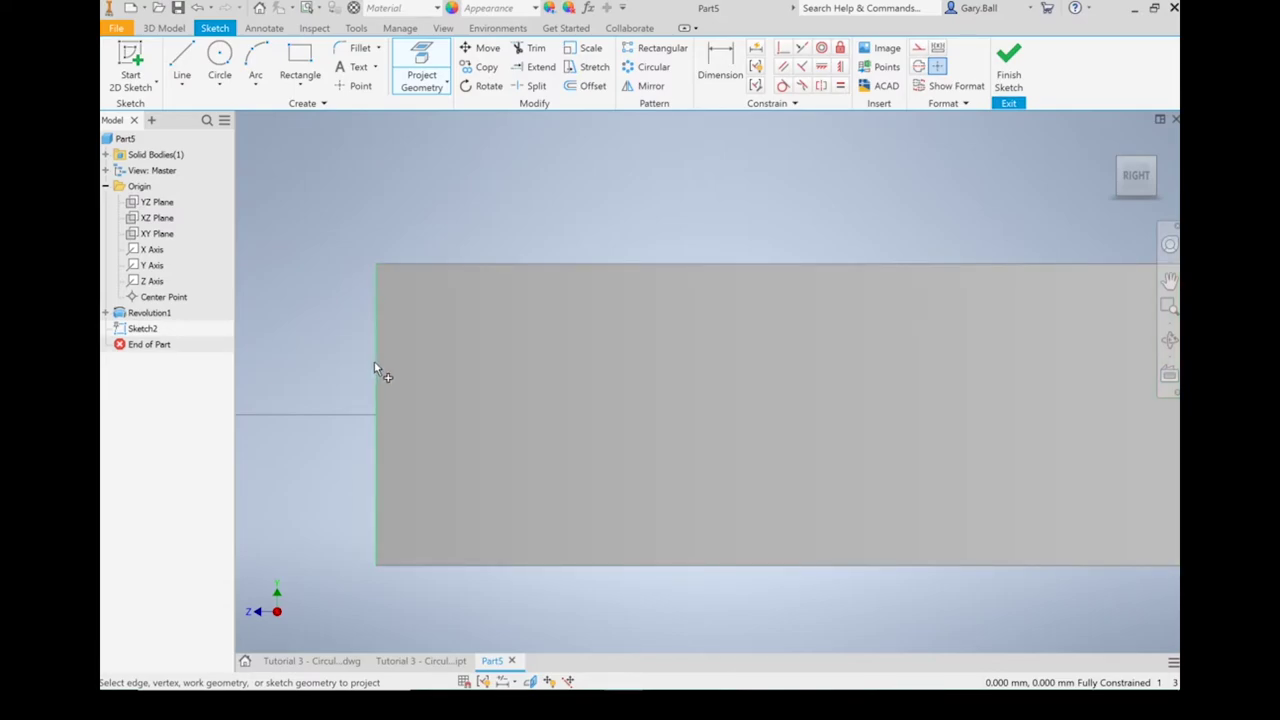
{"action": "scroll", "coordinate": [310, 286], "scroll_direction": "down", "scroll_amount": 3}
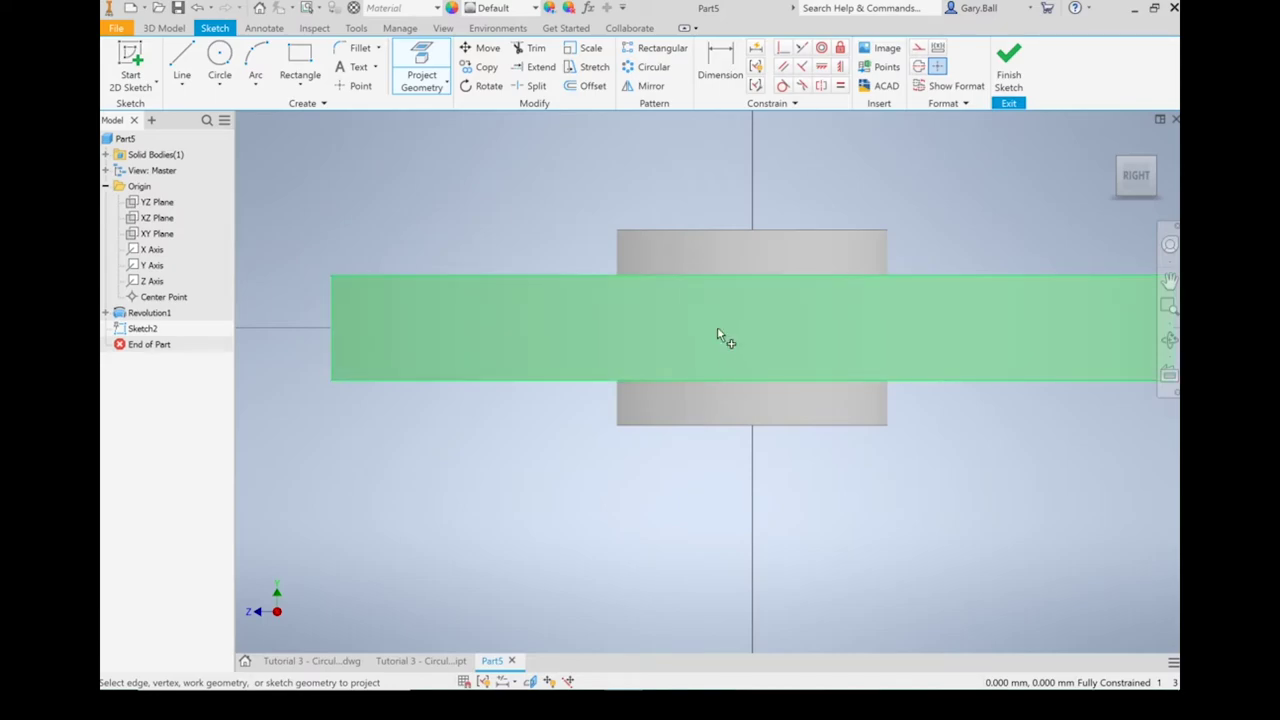
- Hide the solid body Solid1 so that only the sketch geometry is displayed
{"action": "left_click", "coordinate": [140, 166]}
{"action": "right_click", "coordinate": [150, 173]}
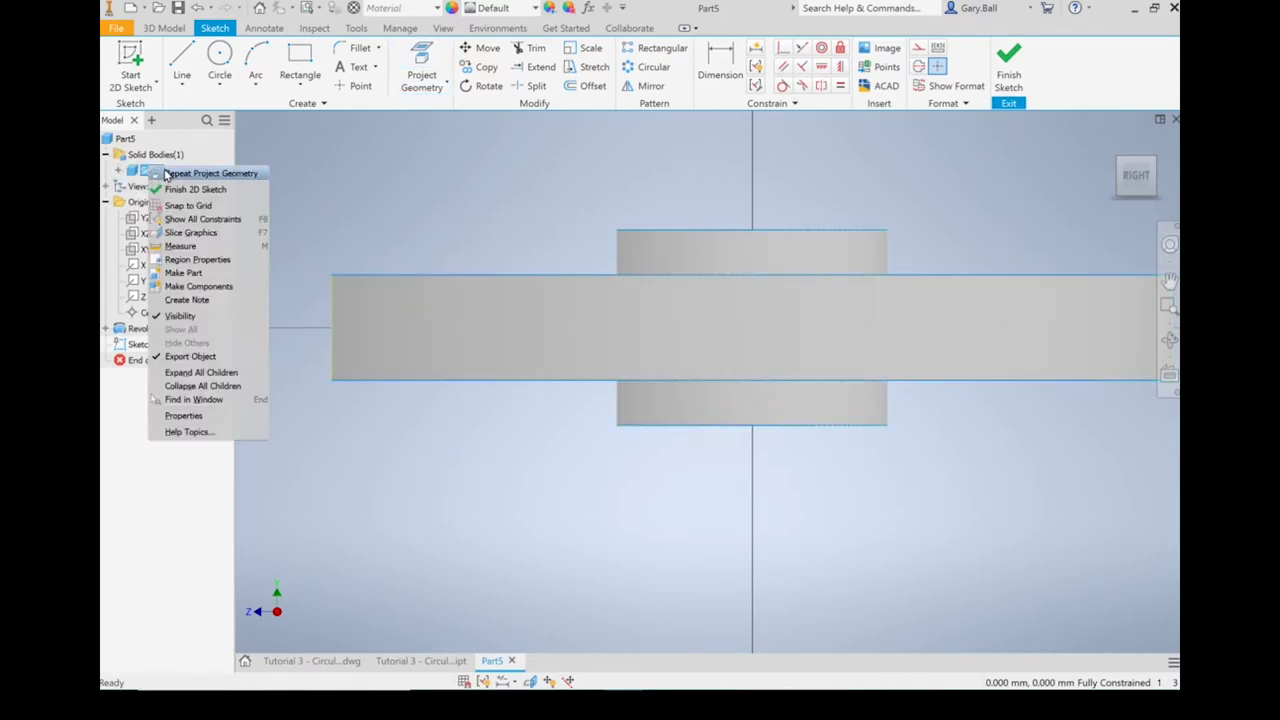
{"action": "left_click", "coordinate": [214, 317]}
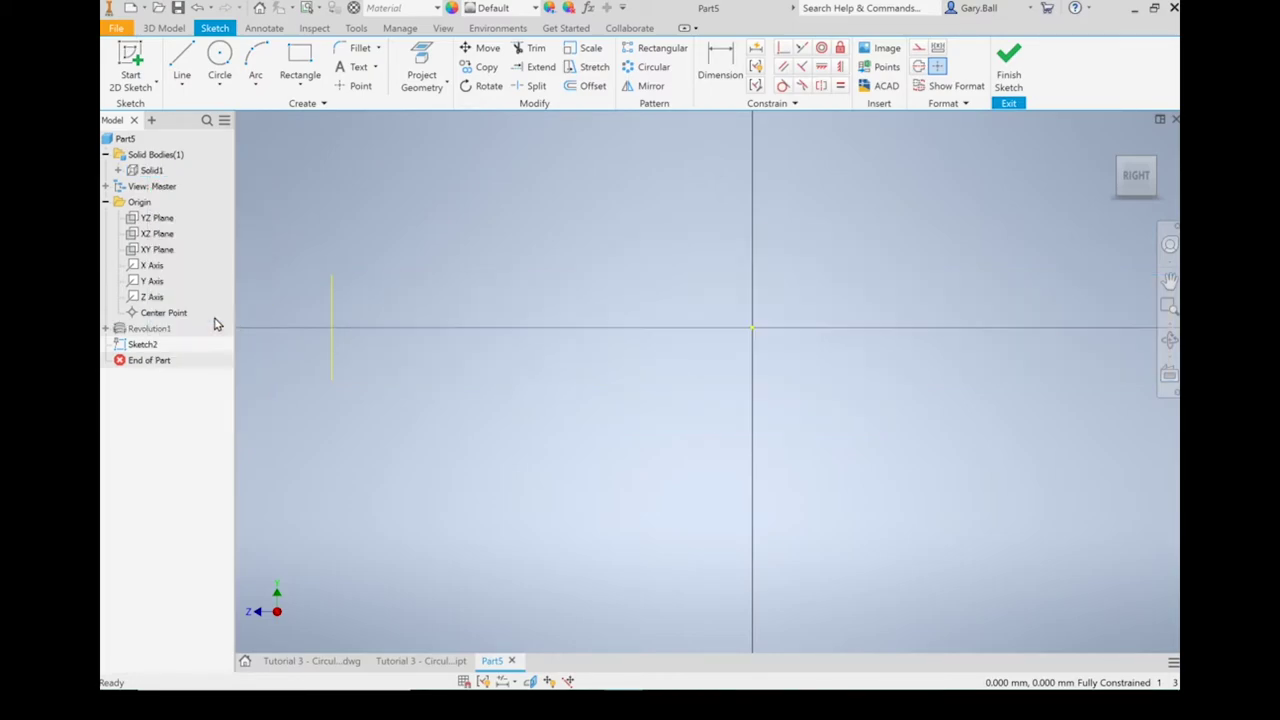
{"action": "right_click", "coordinate": [154, 174]}
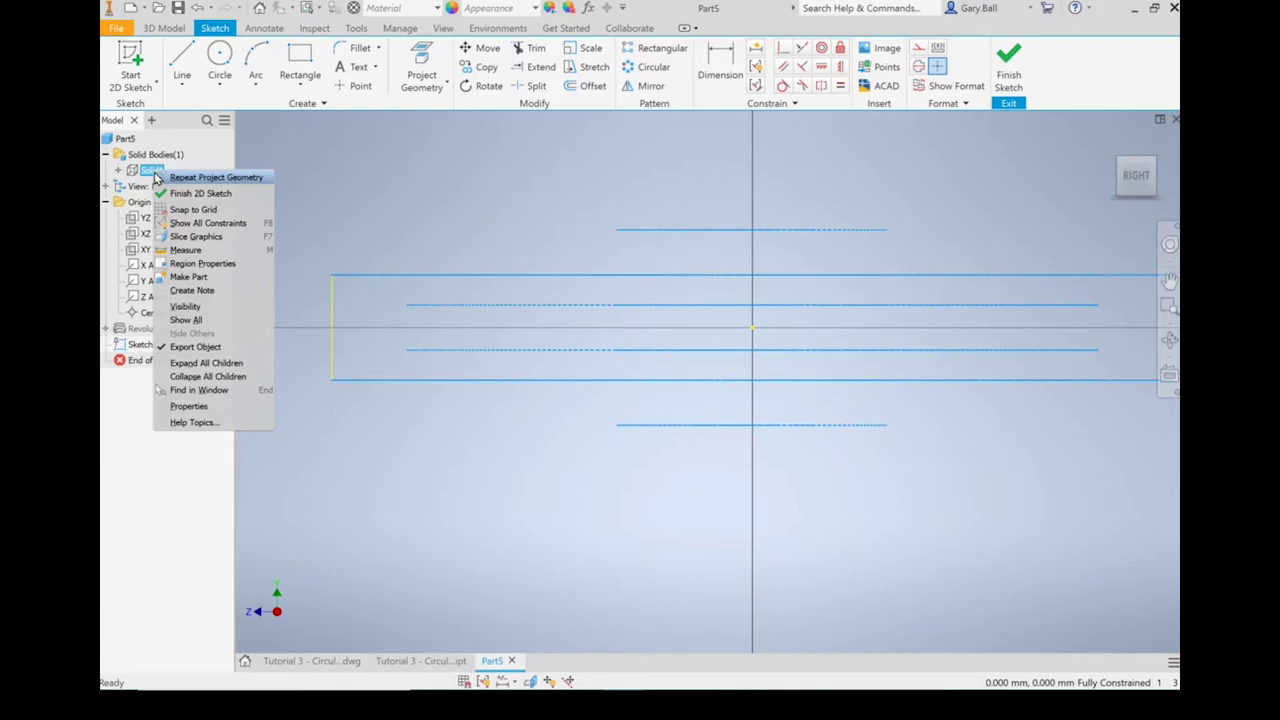
{"action": "left_click", "coordinate": [280, 124]}
{"action": "left_click", "coordinate": [610, 235]}
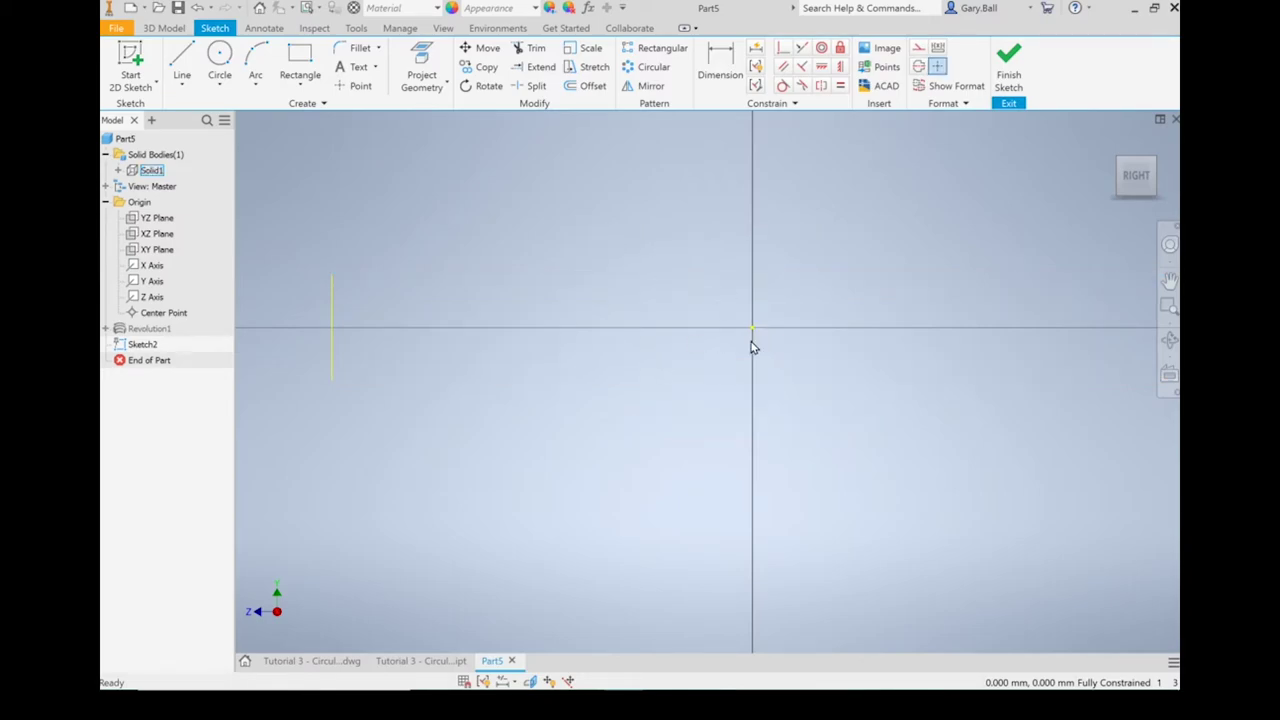
- Draw a short vertical line down from the projected edge's upper end, continuing into an open trapezoidal groove outline about 7 mm deep
{"action": "scroll", "coordinate": [277, 294], "scroll_direction": "down", "scroll_amount": 3}
{"action": "scroll", "coordinate": [277, 294], "scroll_direction": "down", "scroll_amount": 3}
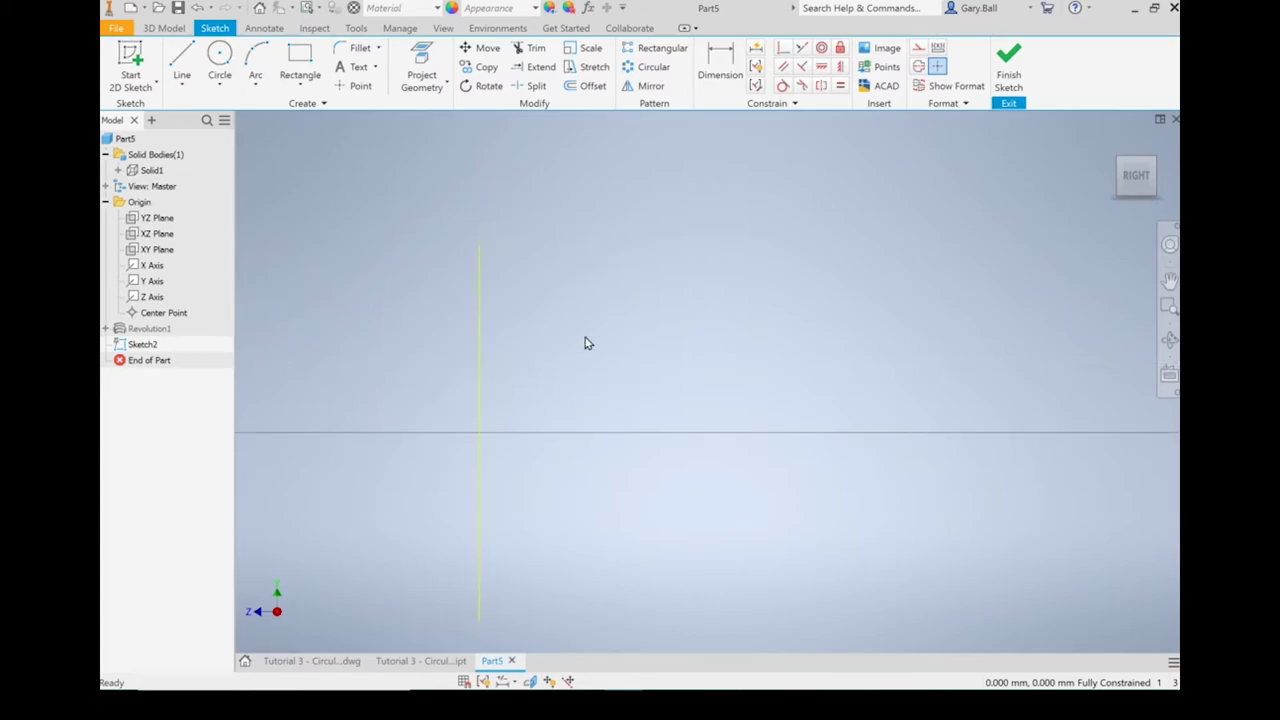
{"action": "left_click", "coordinate": [181, 62]}
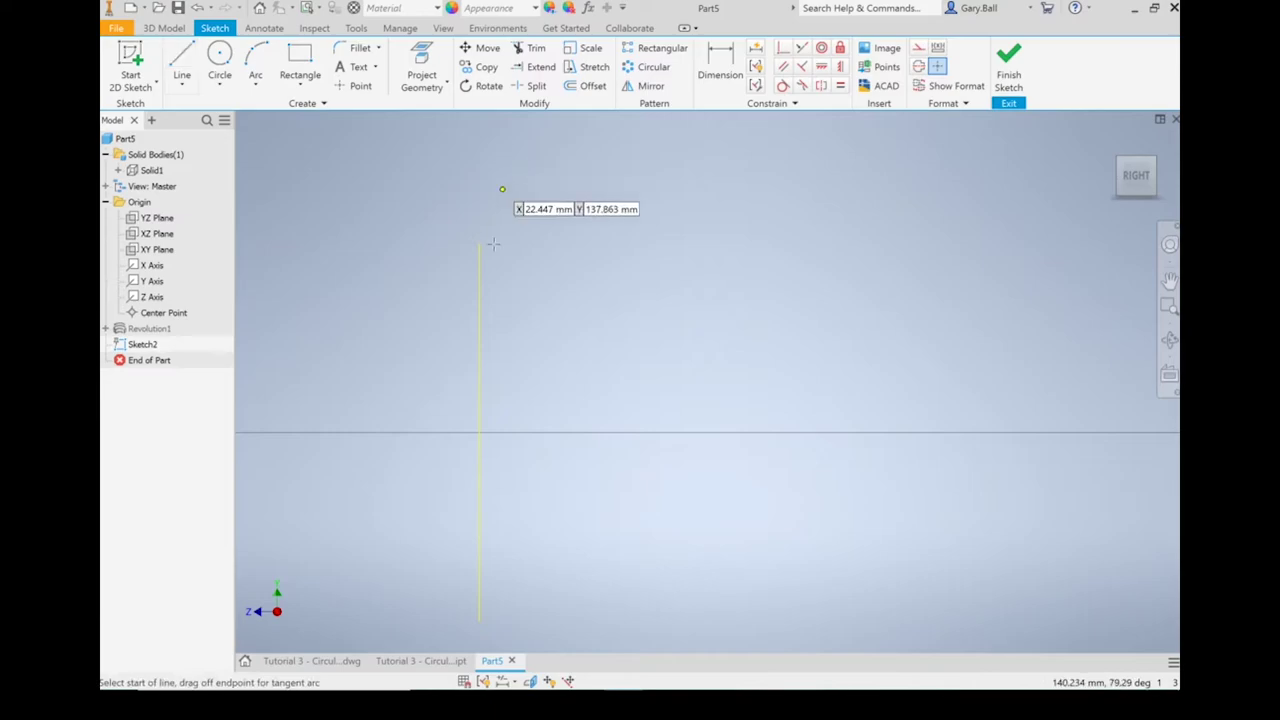
{"action": "left_click", "coordinate": [479, 243]}
{"action": "left_click", "coordinate": [479, 278]}
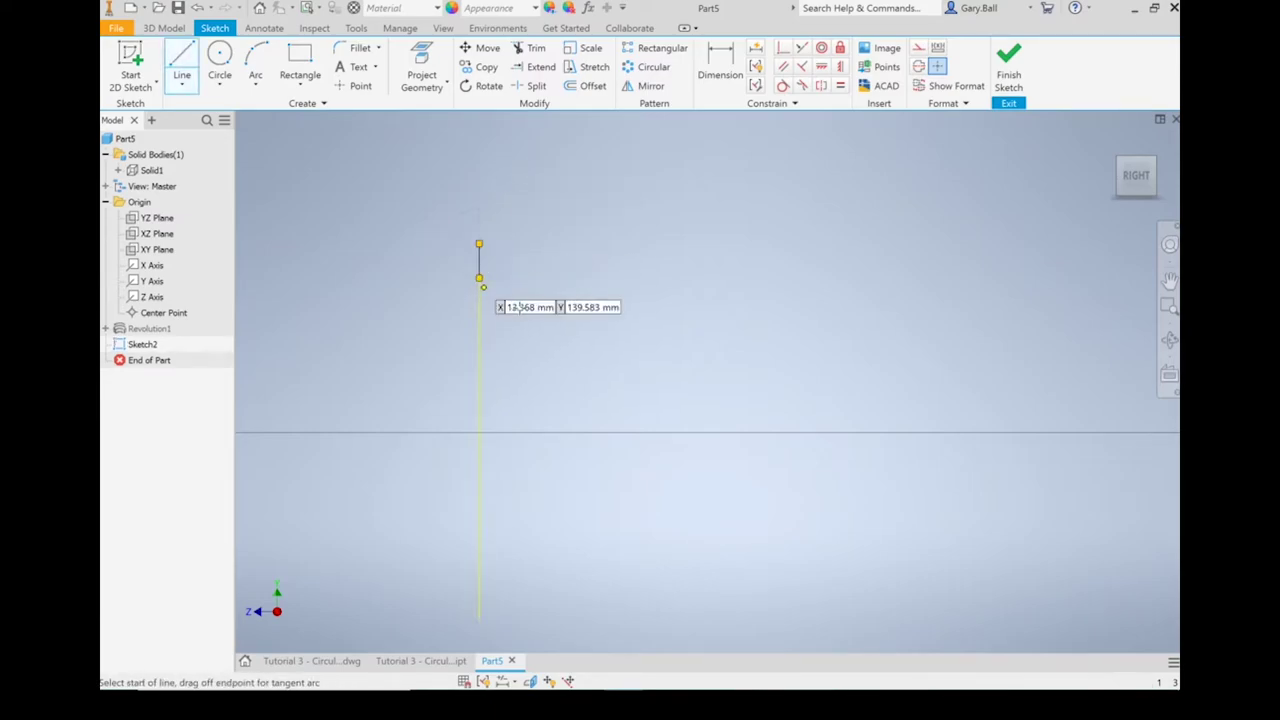
{"action": "left_click", "coordinate": [480, 278]}
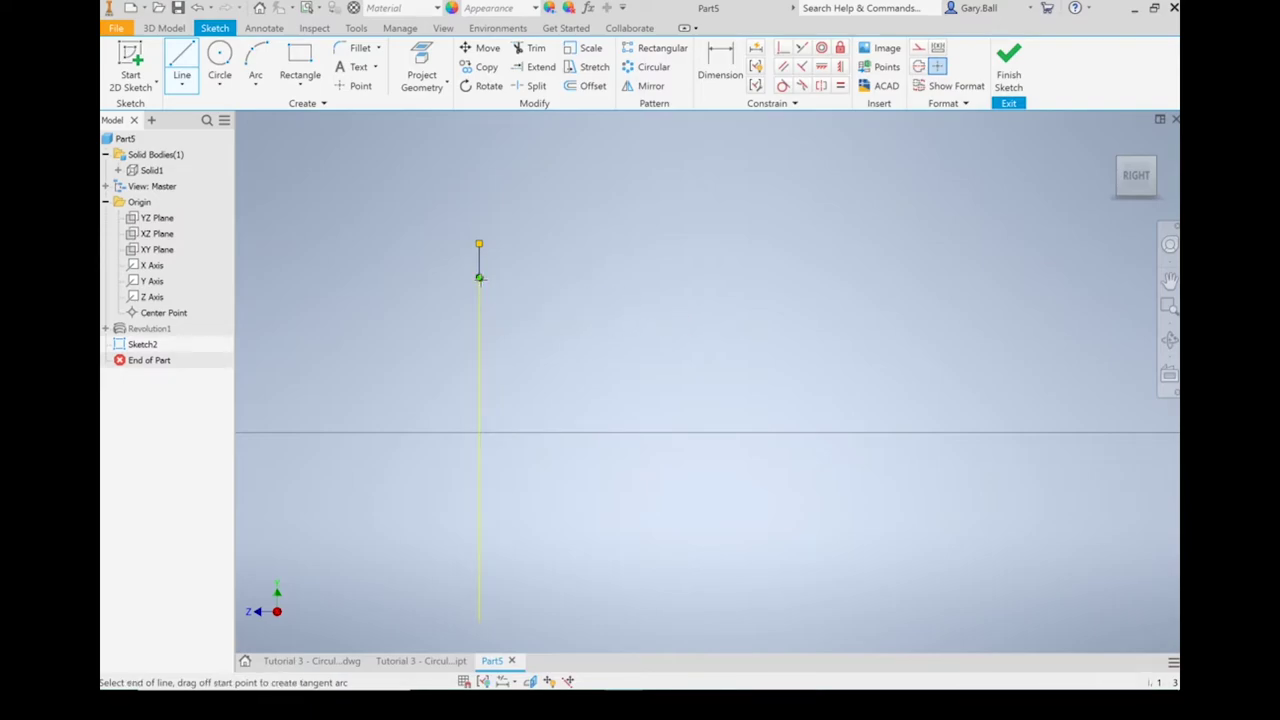
{"action": "left_click", "coordinate": [560, 354]}
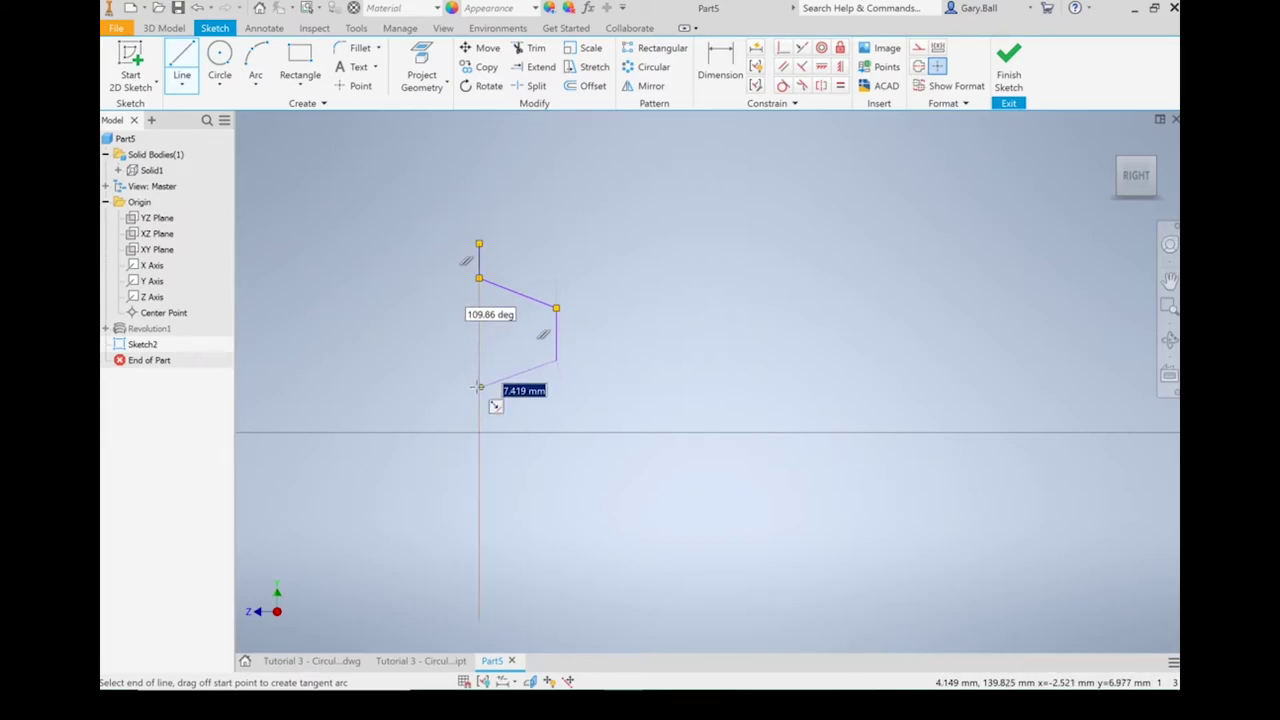
{"action": "double_click", "coordinate": [479, 387]}
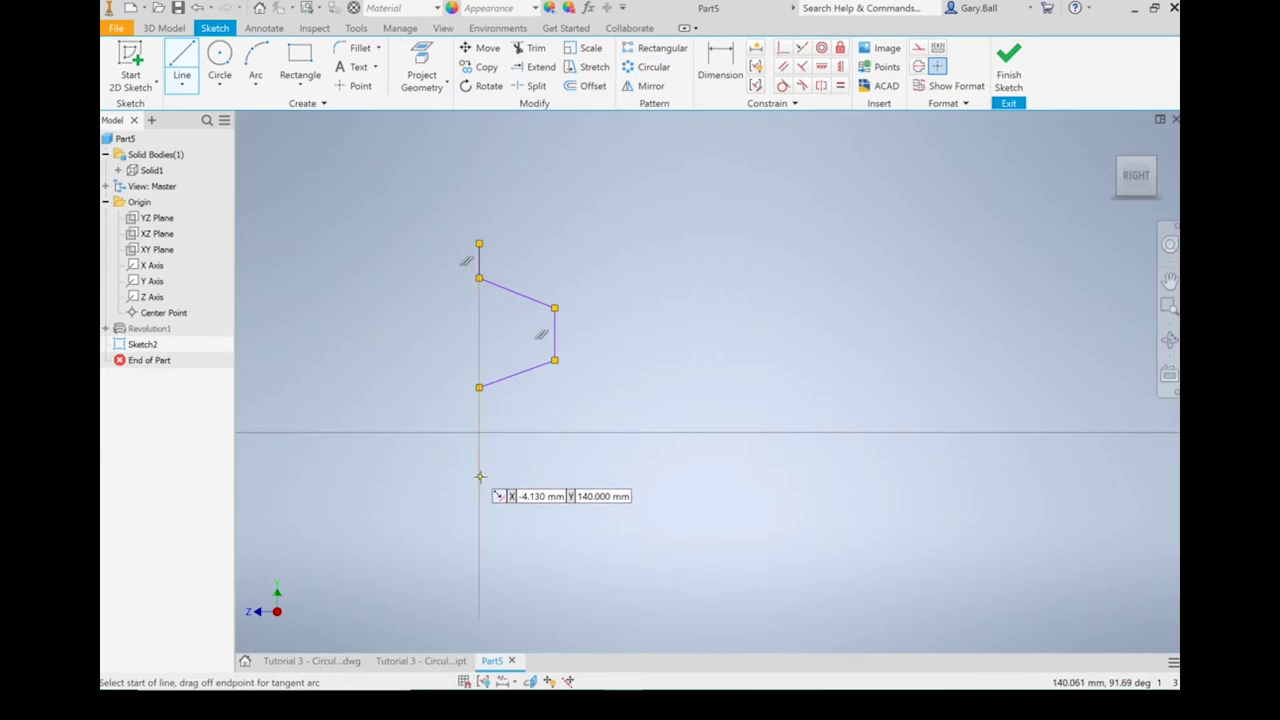
- Draw a second open trapezoidal groove outline, about 7 mm deep, from the projected edge below the horizontal axis
{"action": "left_click", "coordinate": [479, 476]}
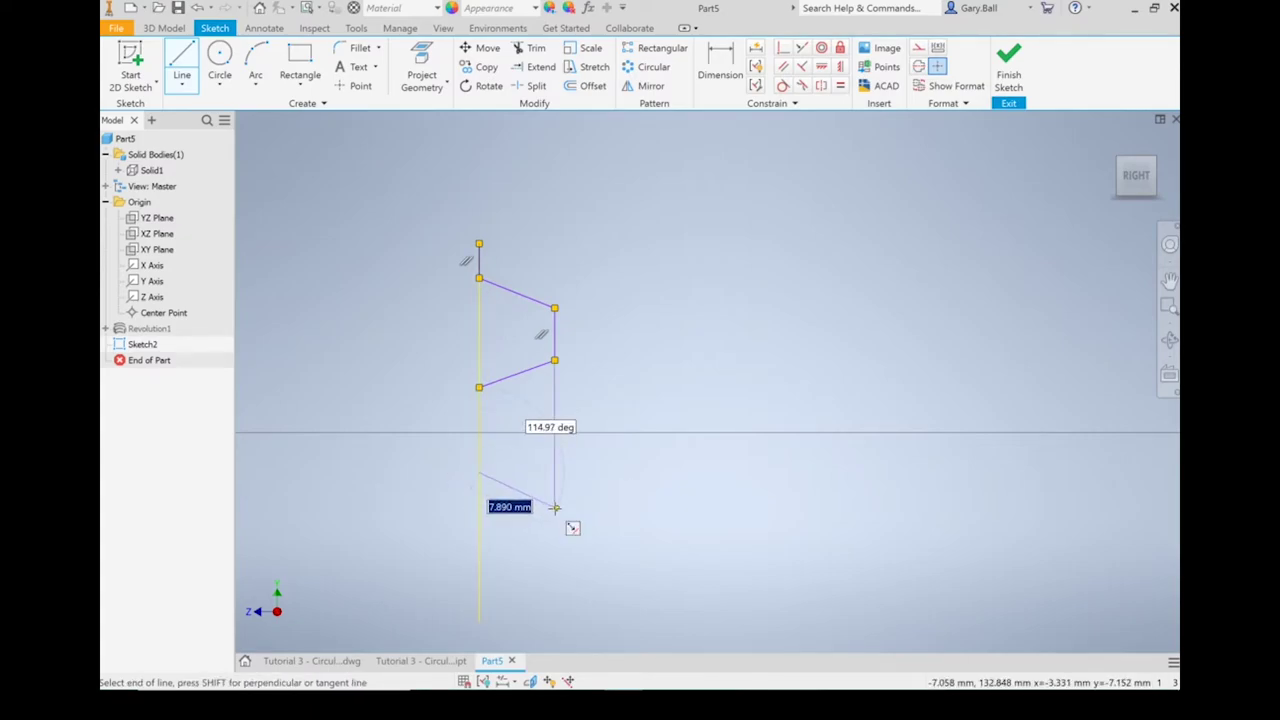
{"action": "left_click", "coordinate": [555, 507]}
{"action": "left_click", "coordinate": [556, 567]}
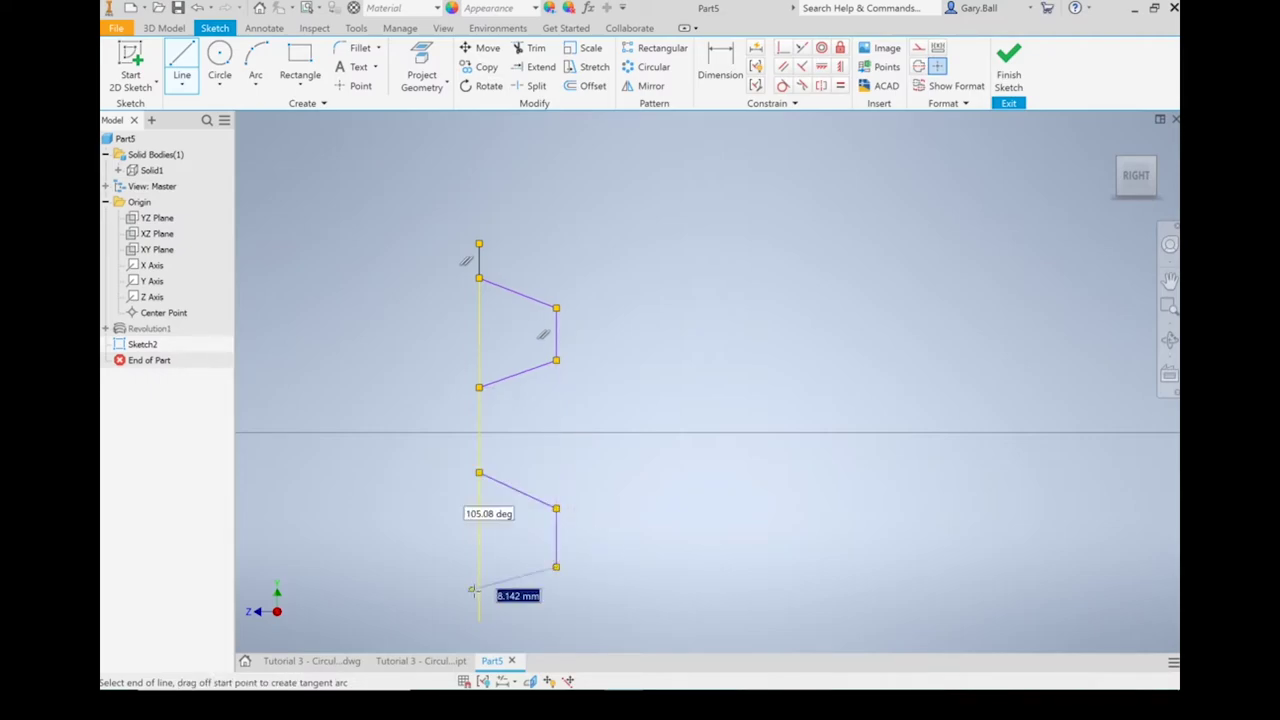
{"action": "double_click", "coordinate": [480, 594]}
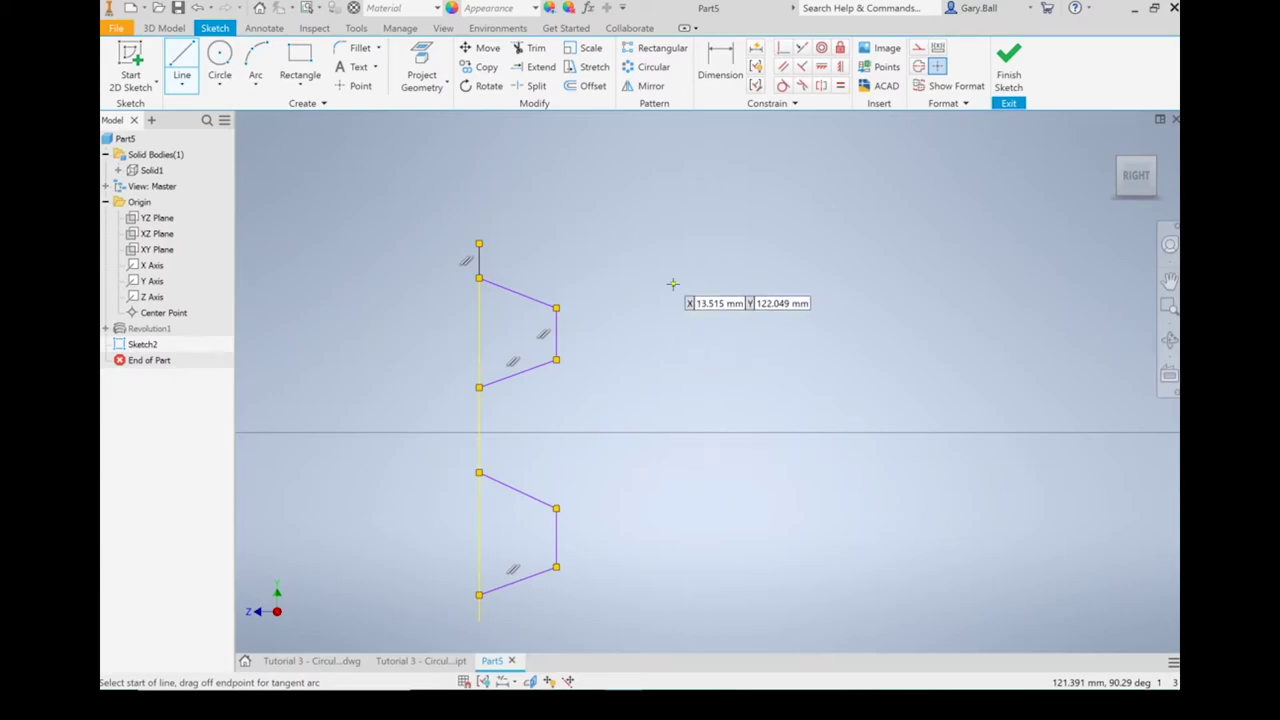
- Dimension the groove outlines' offsets from both ends of the projected edge as 4 mm and the gap between them as 3 mm
{"action": "left_click", "coordinate": [720, 62]}
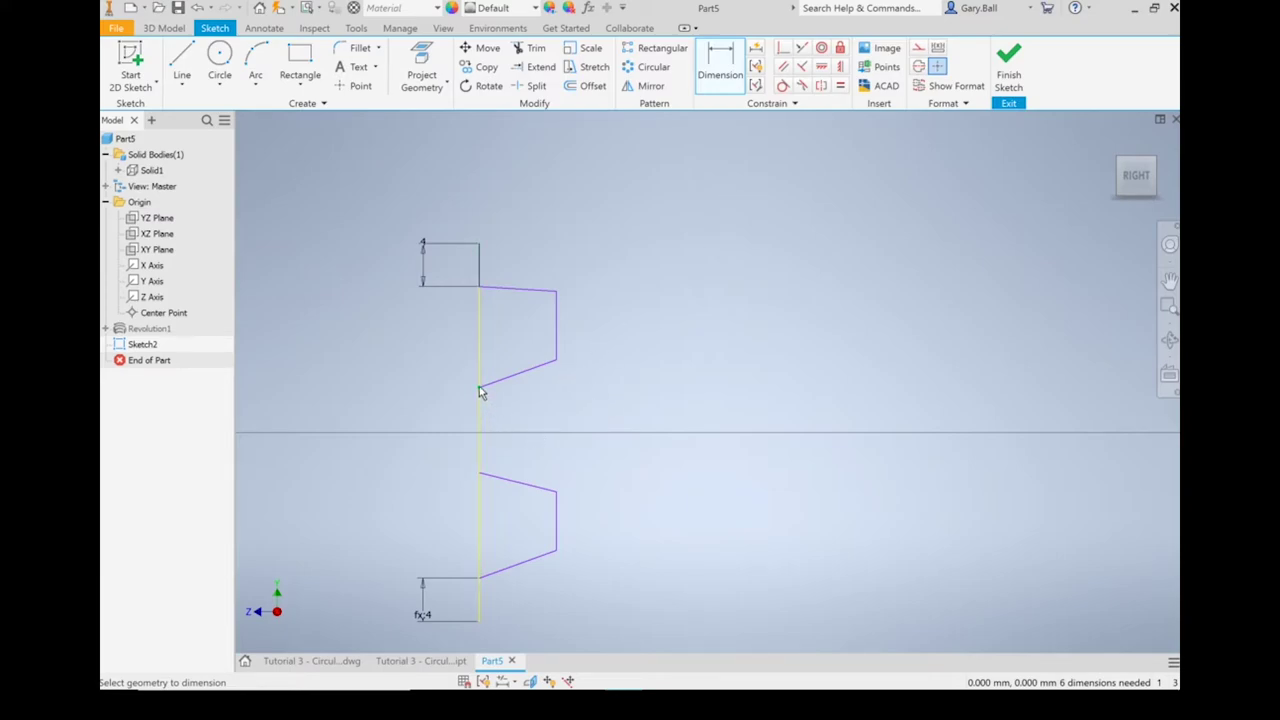
{"action": "left_click", "coordinate": [479, 474]}
{"action": "left_click", "coordinate": [423, 449]}
{"action": "type", "text": "3"}
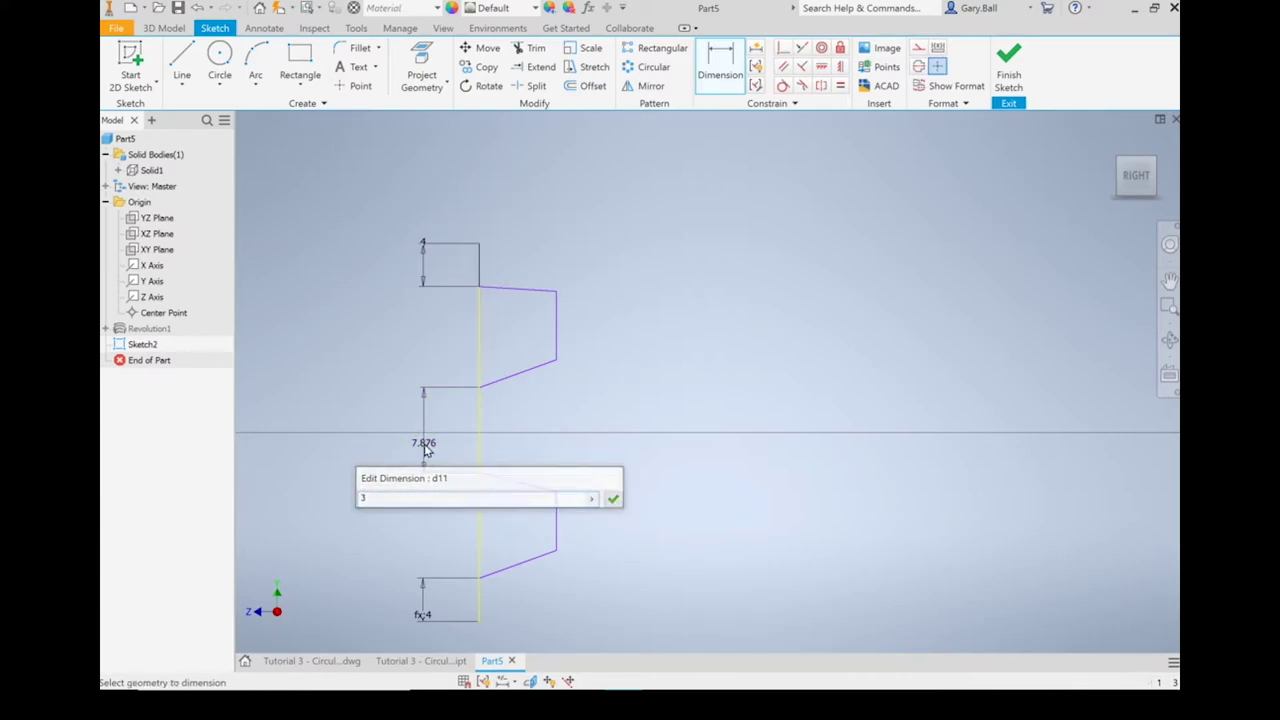
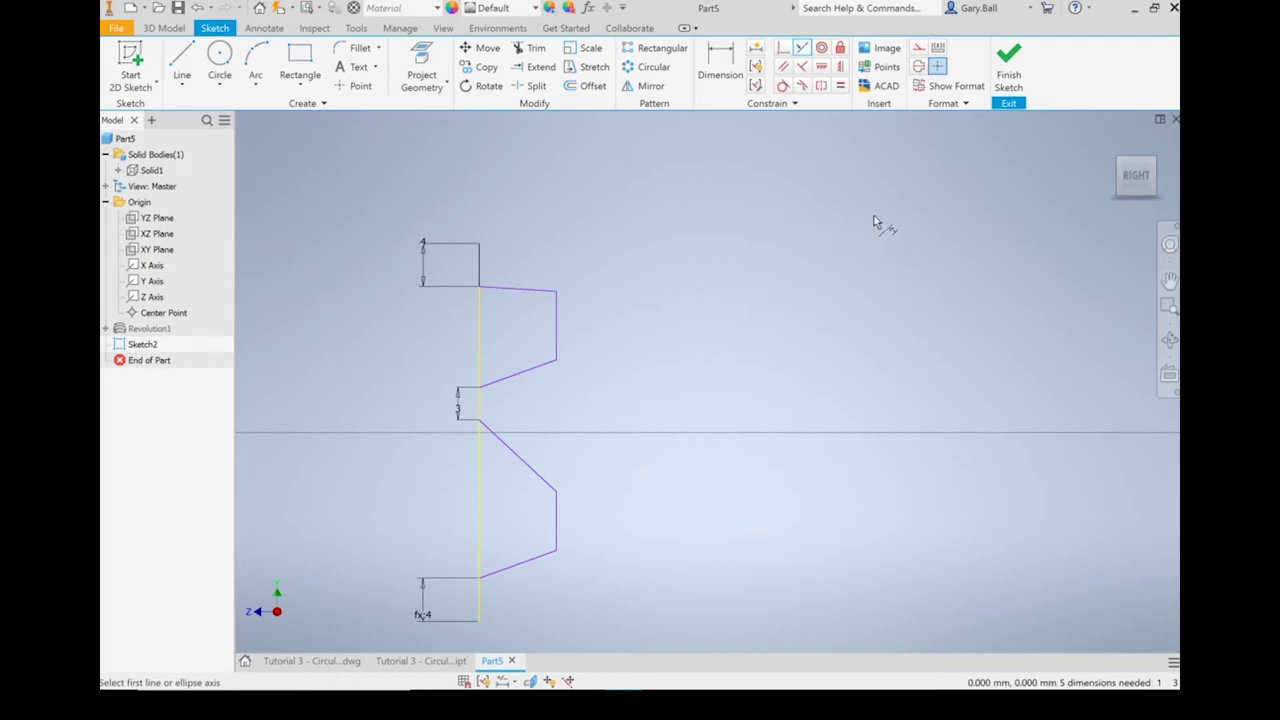
{"action": "key", "text": "Escape"}
- Dimension the angle between the upper groove's top sloping line and the projected edge as 60 degrees
{"action": "left_click", "coordinate": [726, 60]}
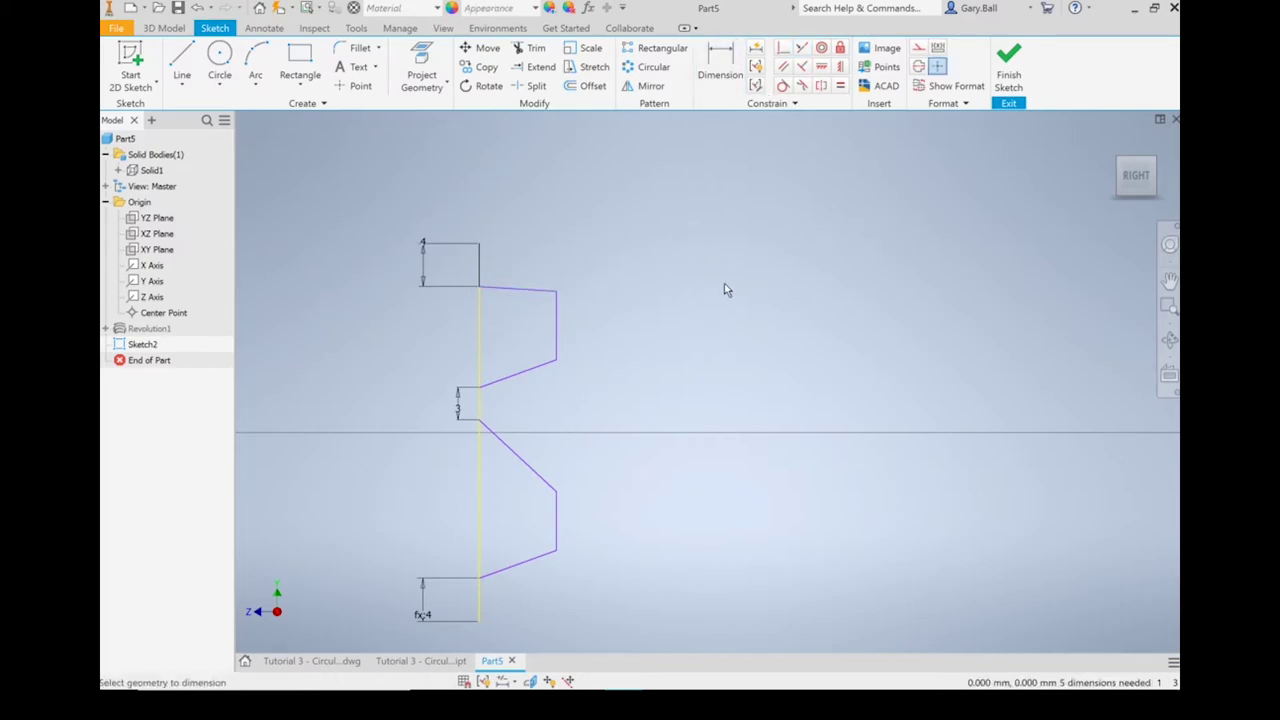
{"action": "left_click", "coordinate": [510, 289]}
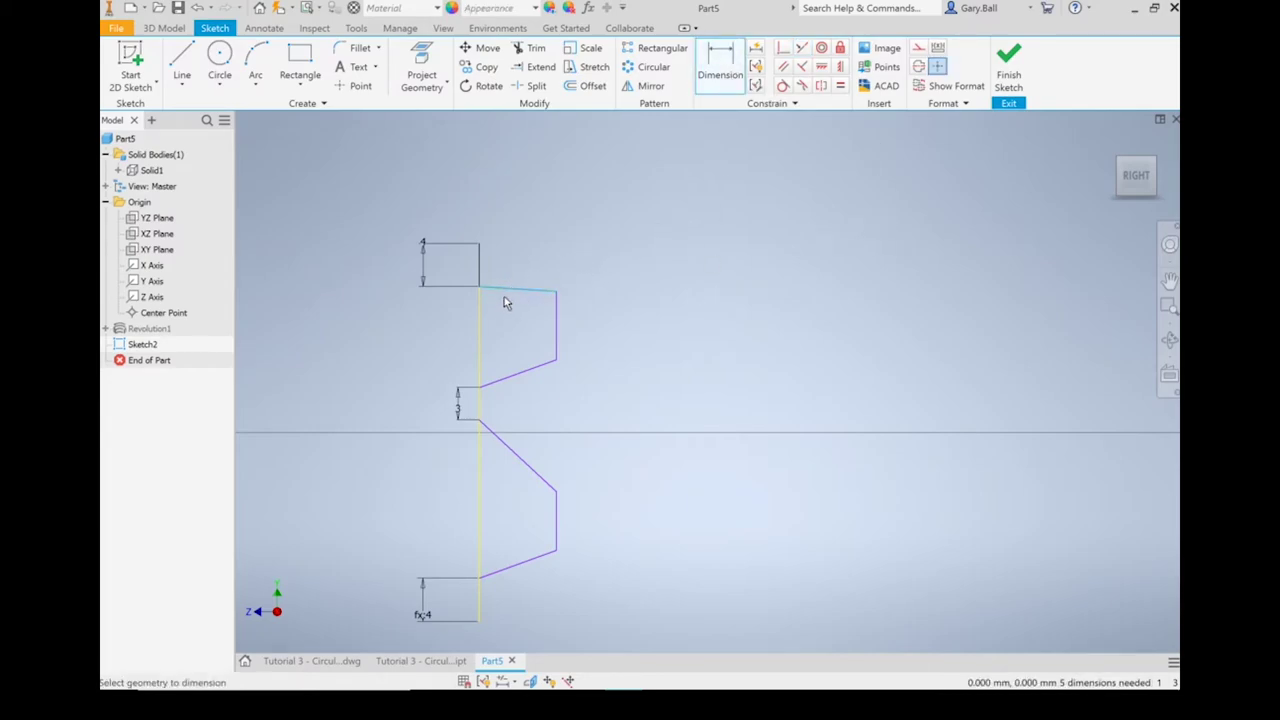
{"action": "left_click", "coordinate": [486, 320]}
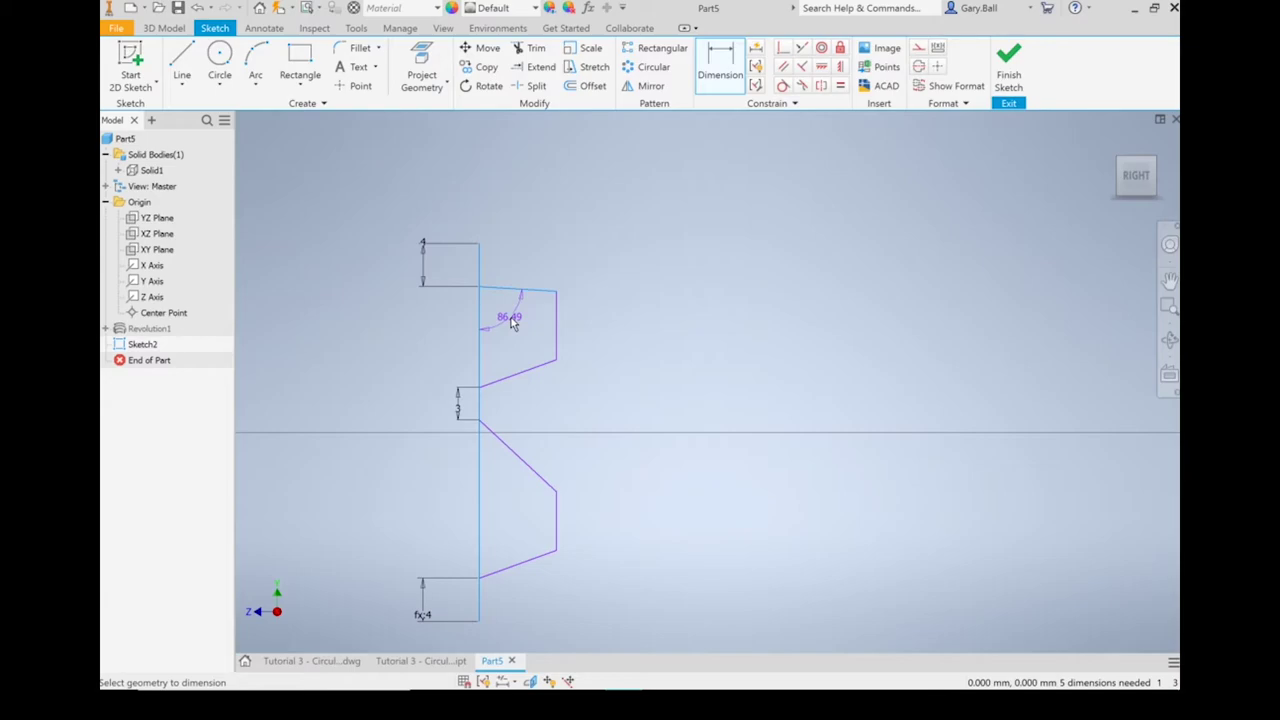
{"action": "left_click", "coordinate": [512, 322]}
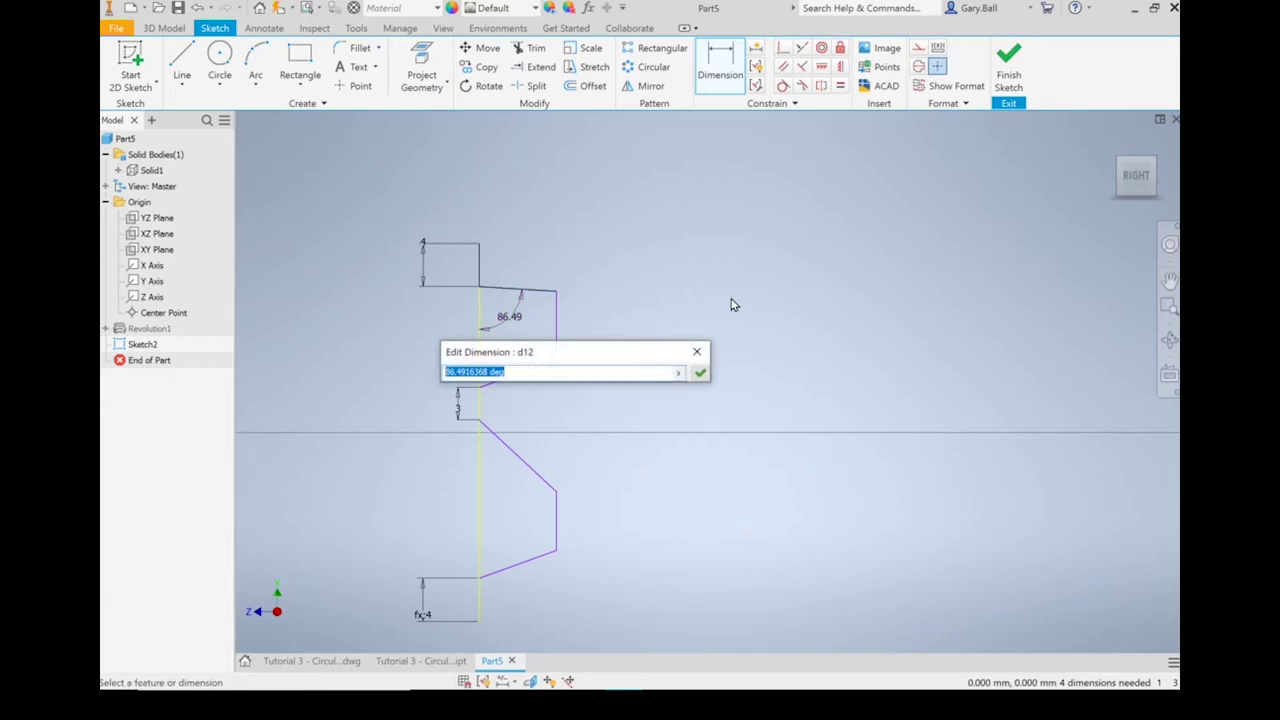
{"action": "type", "text": "60"}
{"action": "key", "text": "Return"}
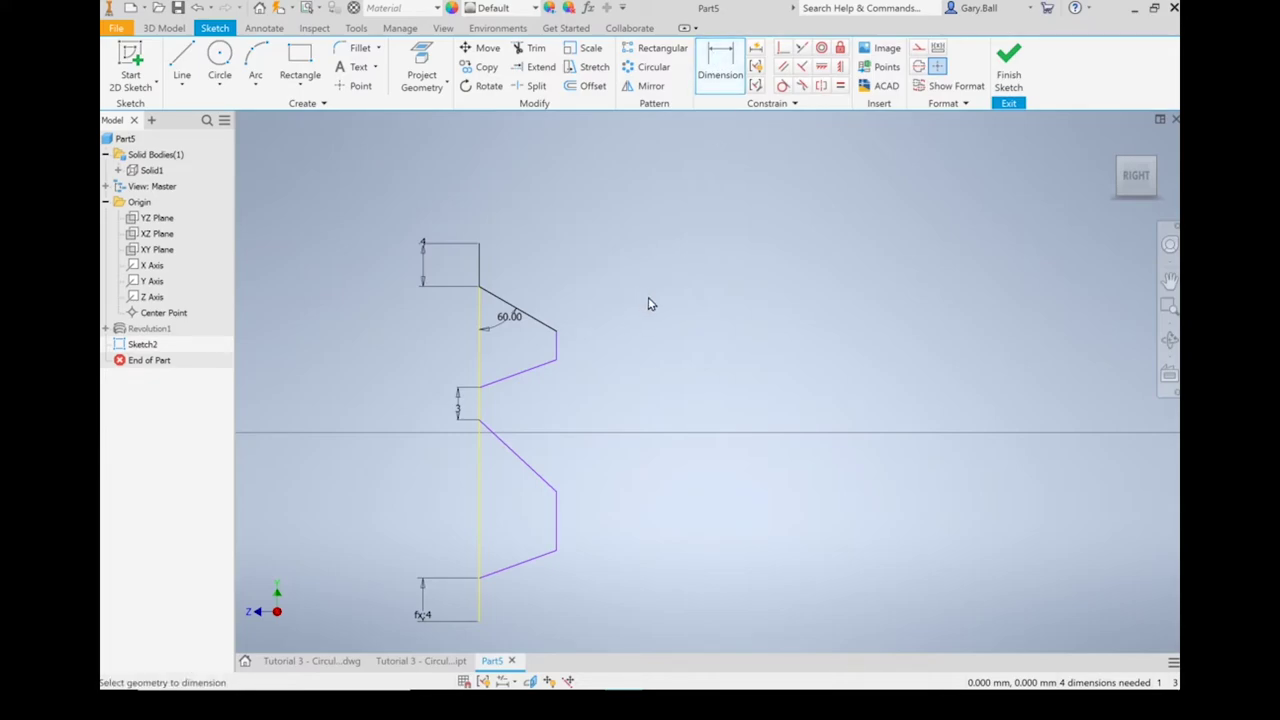
- Dimension the depth of the upper groove from the projected edge to its vertical bottom line as 6 mm
{"action": "left_click", "coordinate": [557, 345]}
{"action": "left_click", "coordinate": [479, 347]}
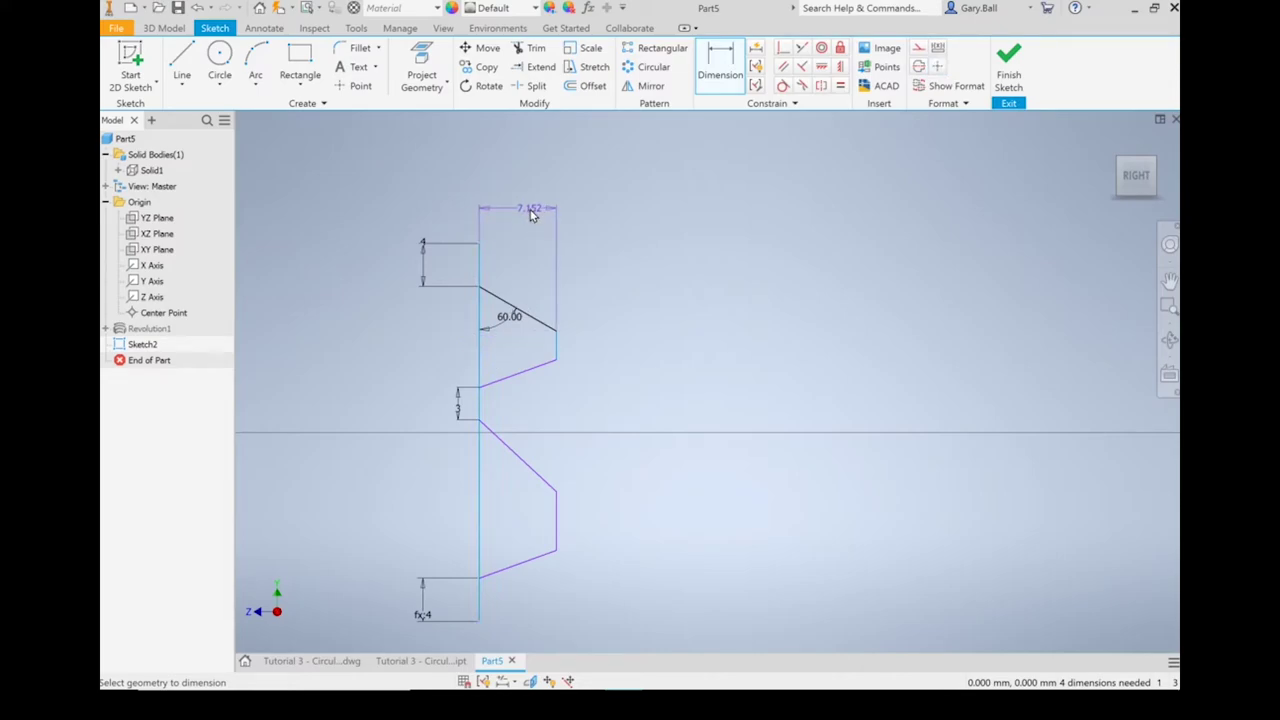
{"action": "left_click", "coordinate": [531, 213]}
{"action": "type", "text": "6"}
{"action": "key", "text": "Return"}
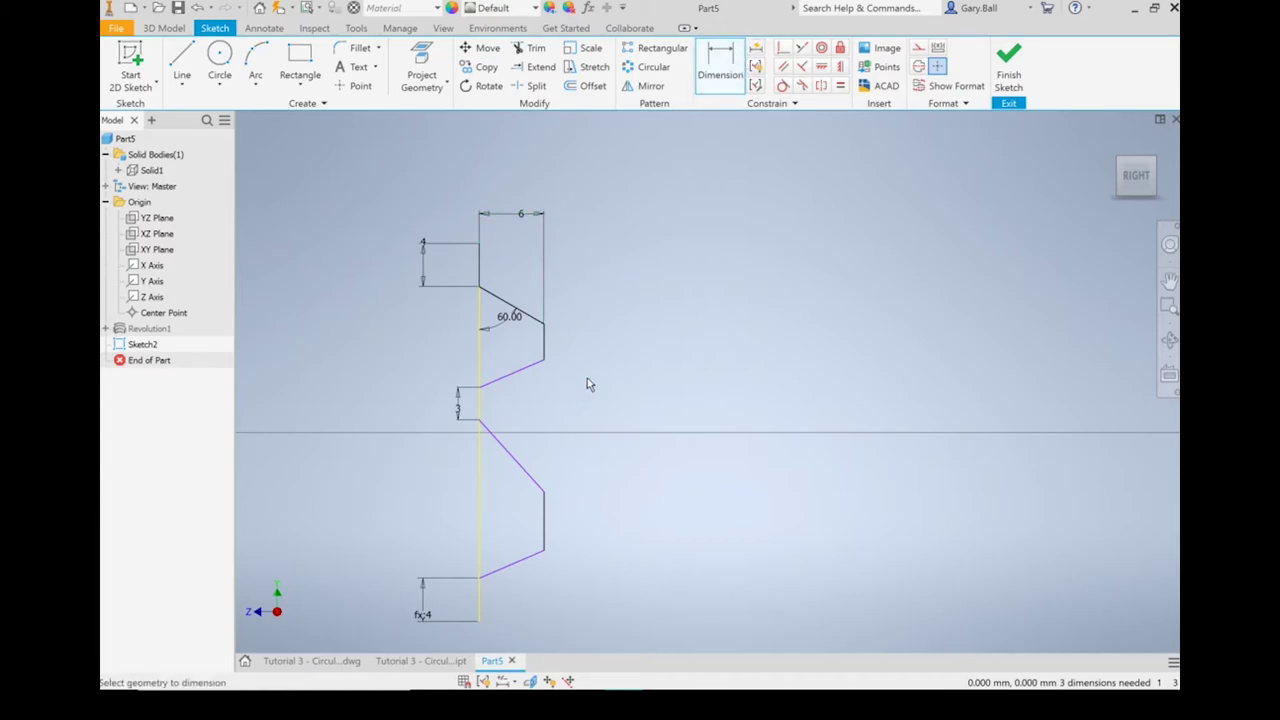
- Dimension the angle between the upper groove's lower sloping line and the projected edge, linking it to the existing 60-degree dimension
{"action": "left_click", "coordinate": [518, 378]}
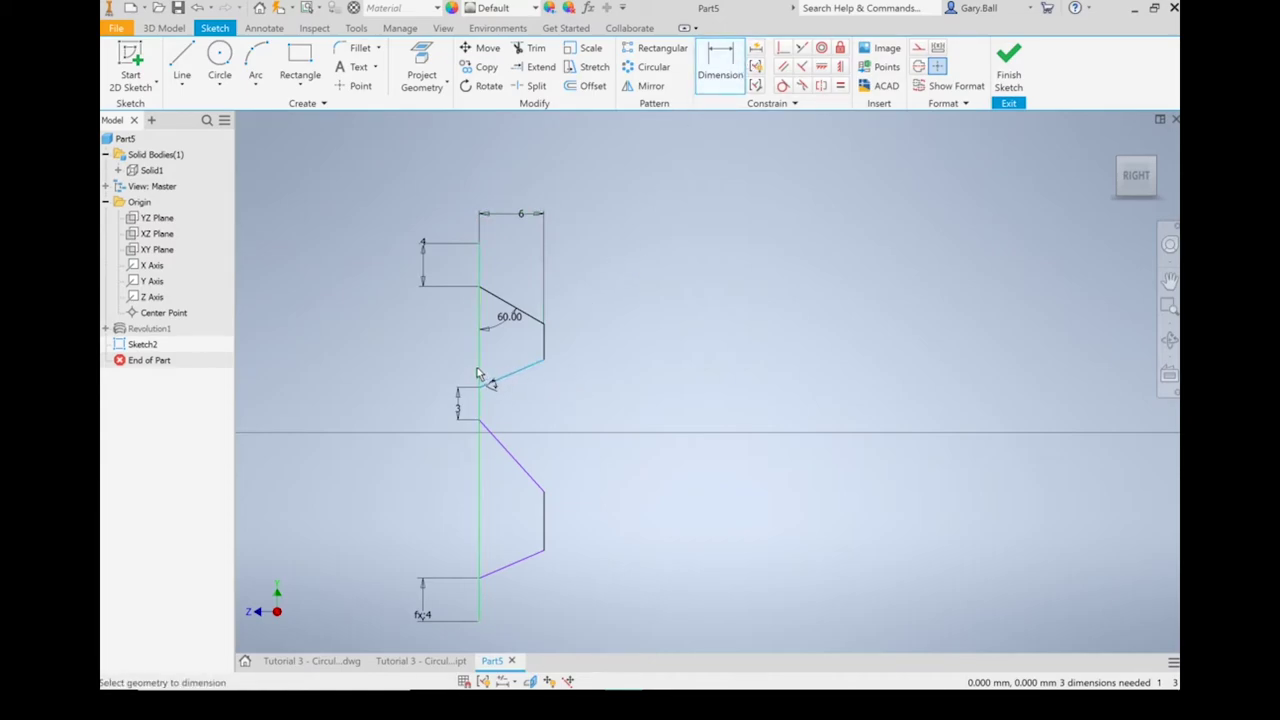
{"action": "left_click", "coordinate": [481, 372]}
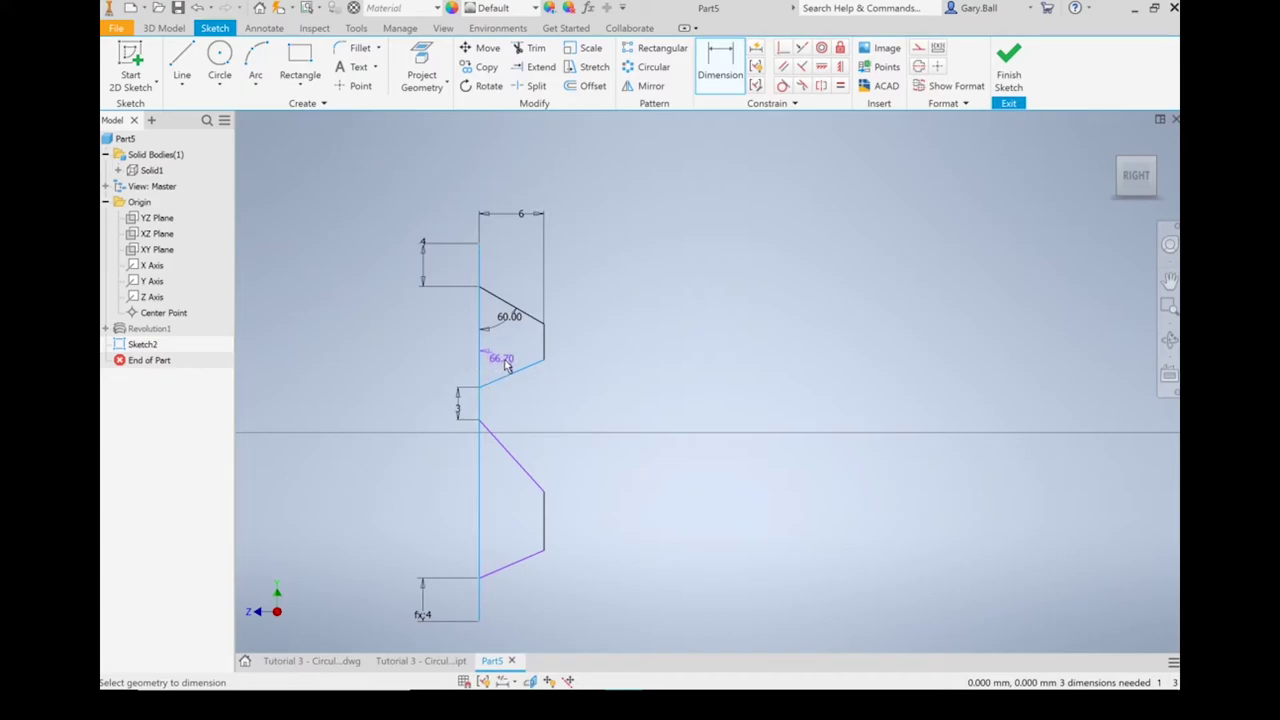
{"action": "left_click", "coordinate": [507, 364]}
{"action": "left_click", "coordinate": [511, 318]}
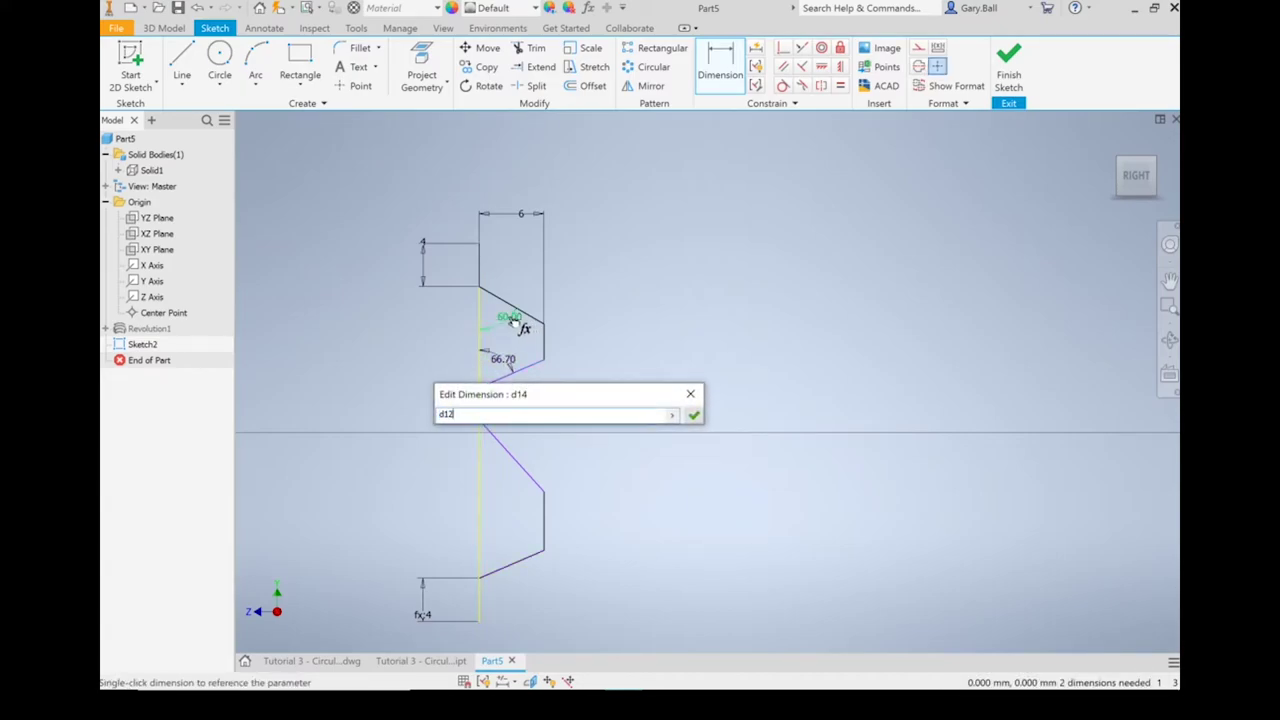
{"action": "key", "text": "Return"}
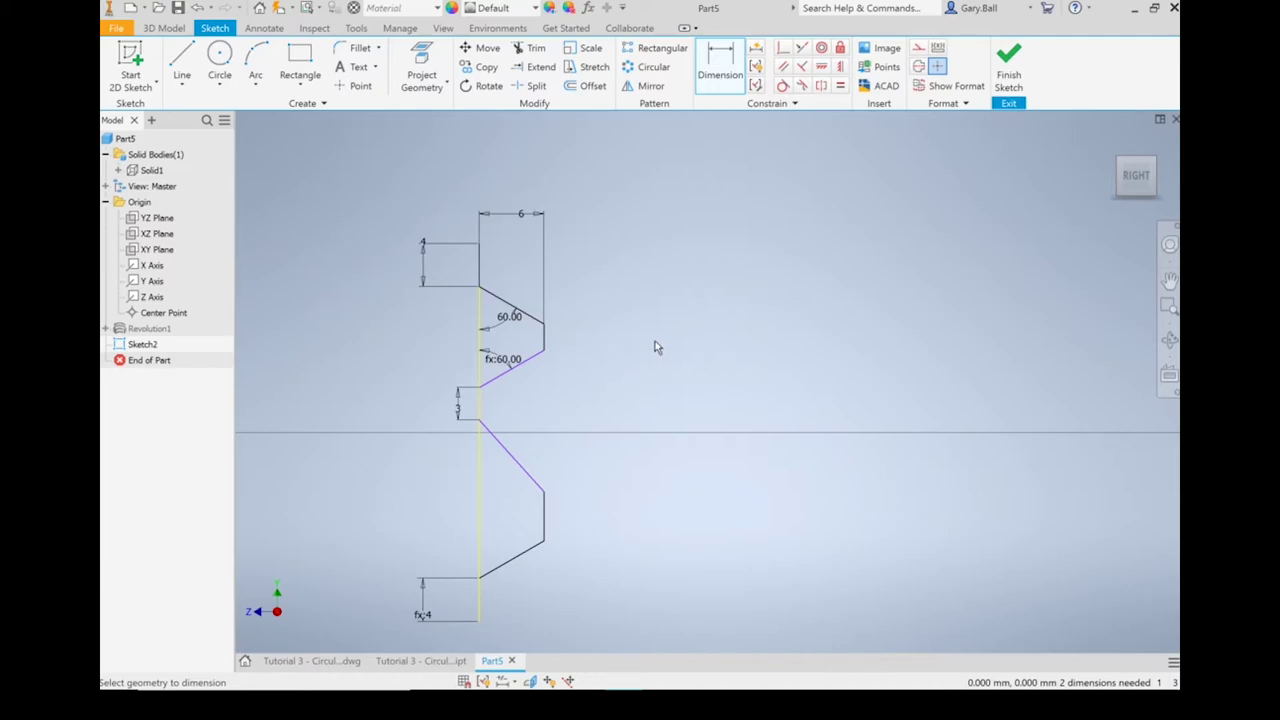
- Dimension the angle between the lower groove's top sloping line and the projected edge, linked to the upper groove's original 60-degree angle
{"action": "left_click", "coordinate": [505, 453]}
{"action": "left_click", "coordinate": [480, 458]}
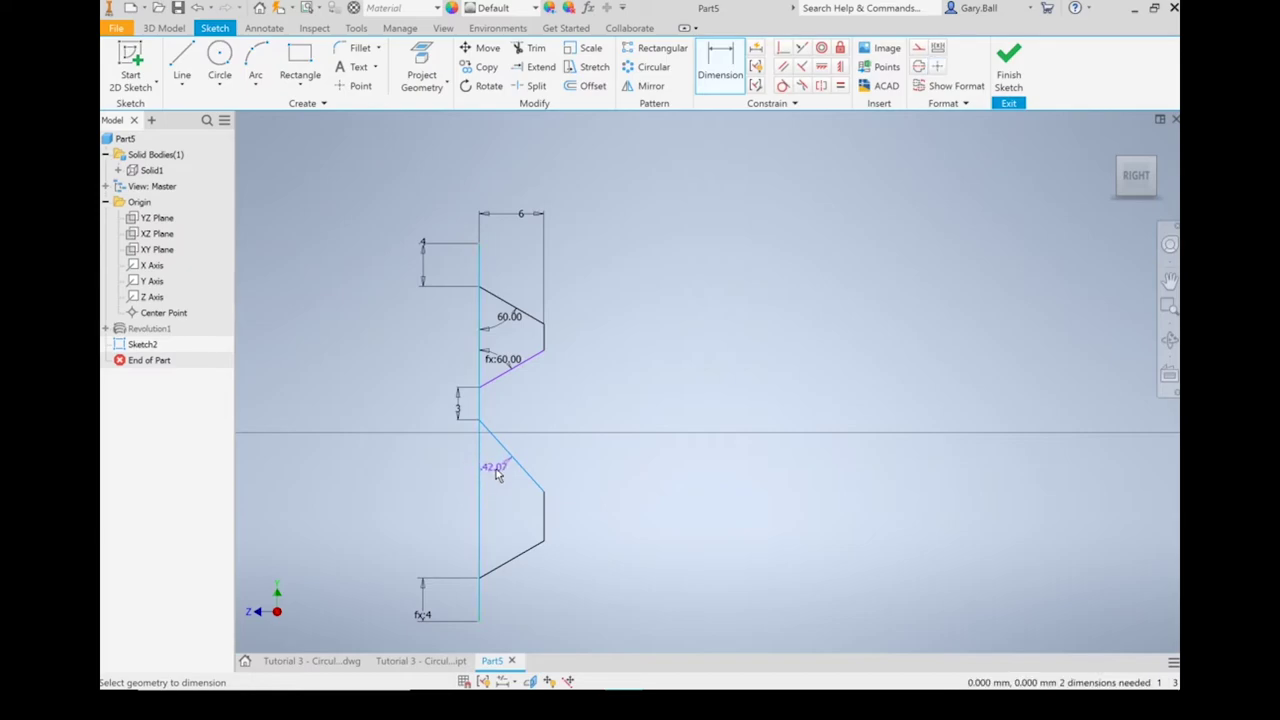
{"action": "left_click", "coordinate": [503, 483]}
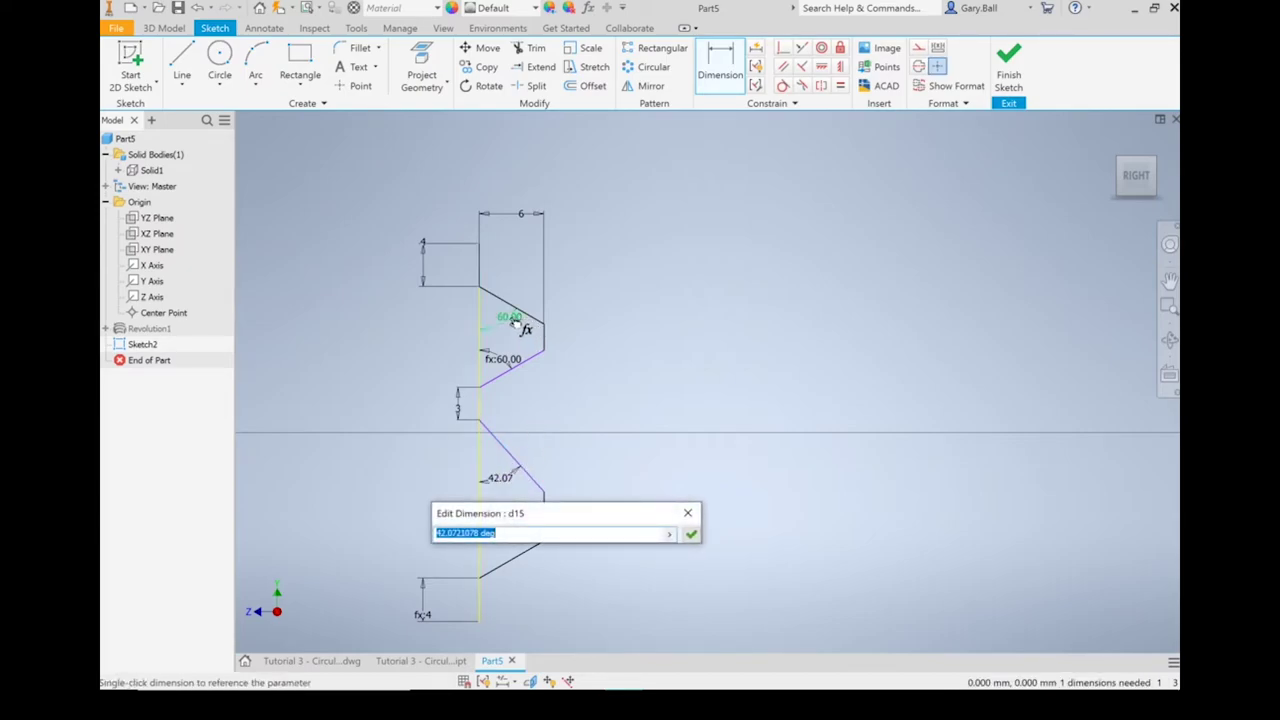
{"action": "left_click", "coordinate": [512, 320]}
{"action": "key", "text": "Return"}
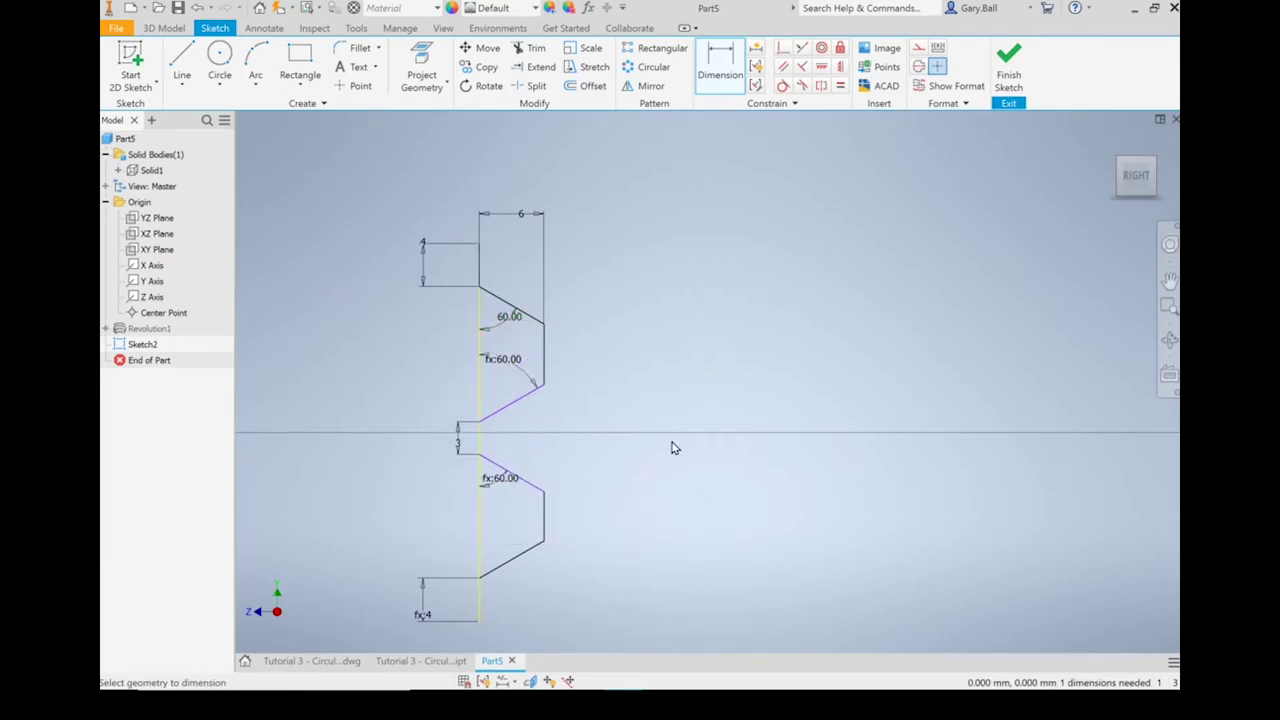
- Add a driven angular dimension between the lower groove's bottom sloping line and the projected edge
{"action": "left_click", "coordinate": [480, 540]}
{"action": "left_click", "coordinate": [510, 567]}
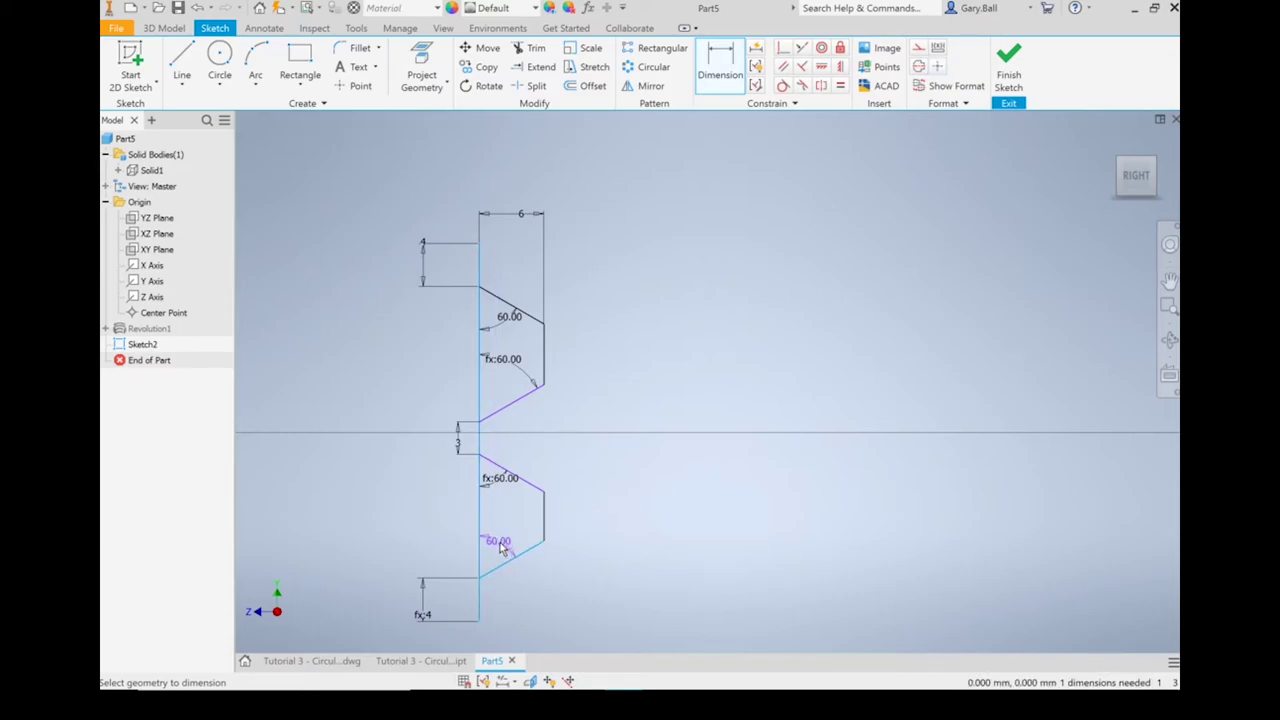
{"action": "left_click", "coordinate": [500, 548]}
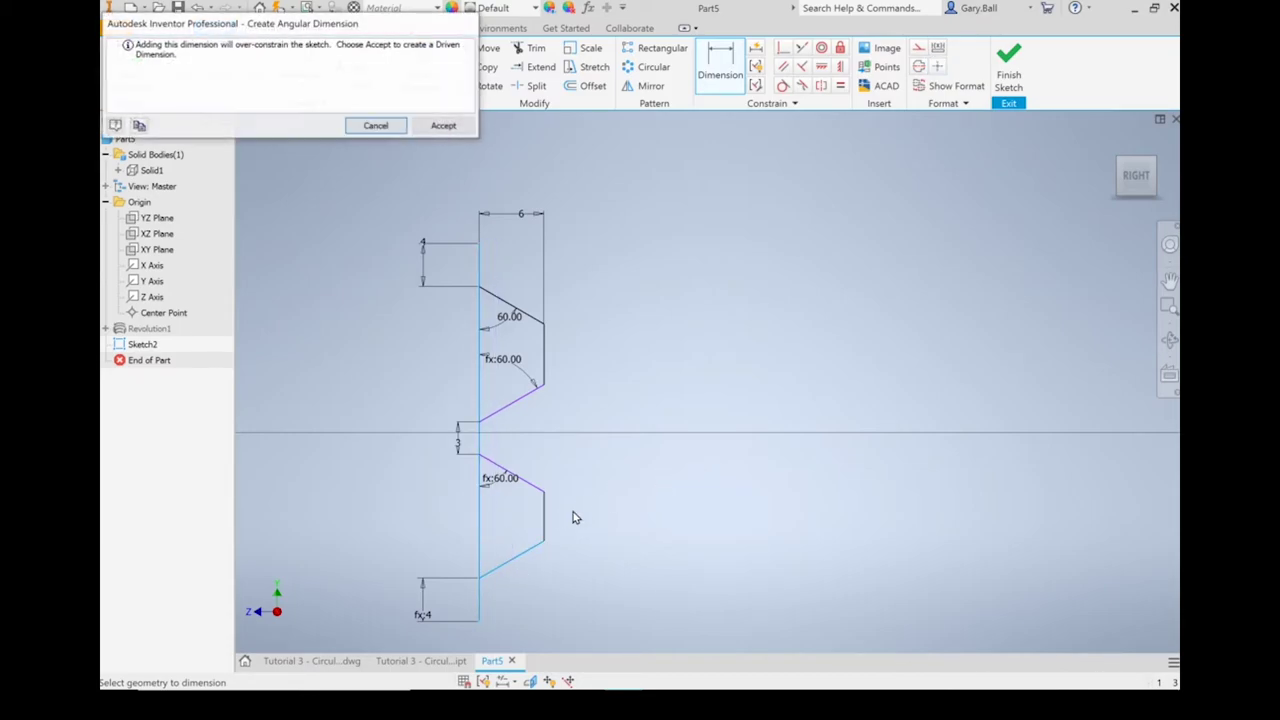
{"action": "left_click", "coordinate": [444, 126]}
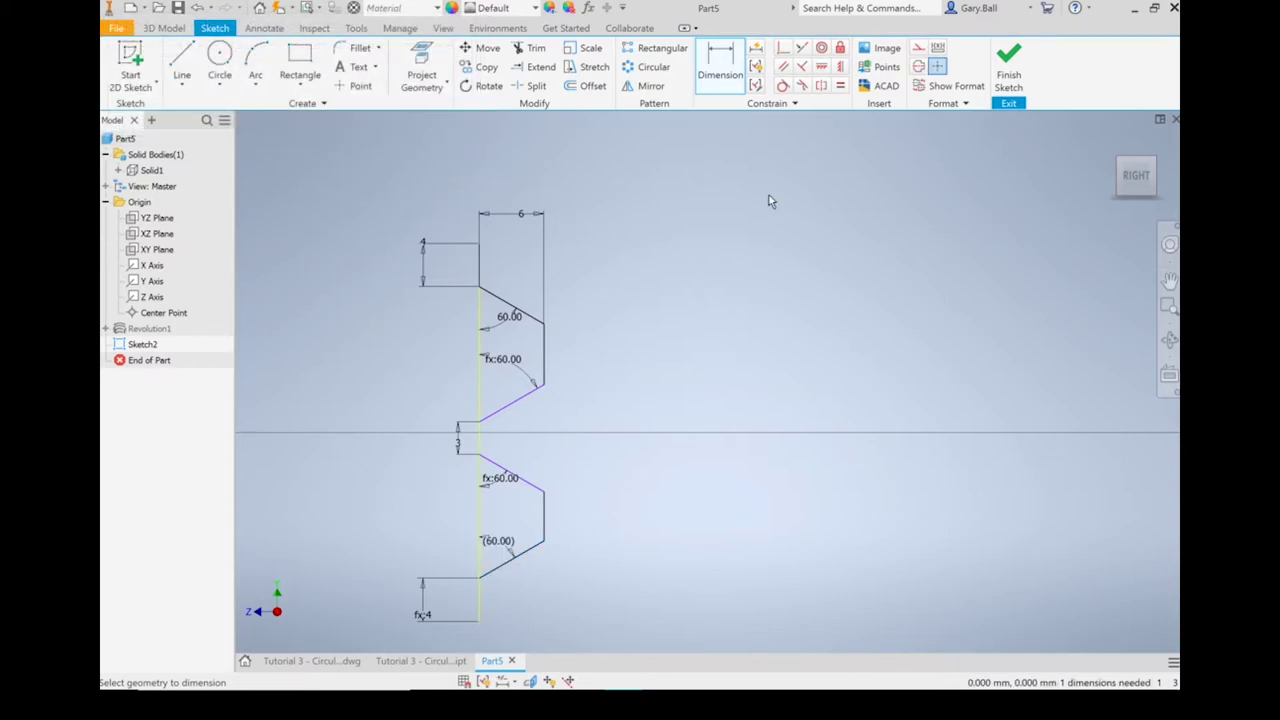
{"action": "key", "text": "Escape"}
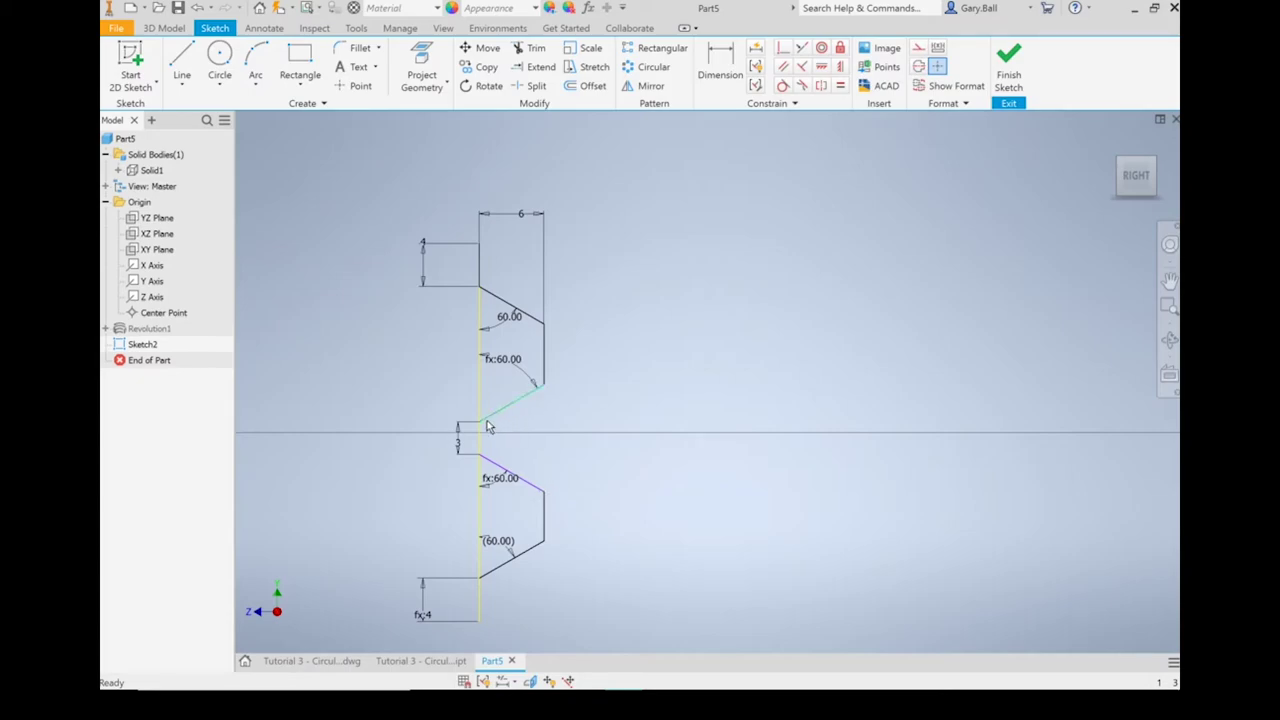
- Dimension the upper groove's opening width along the projected edge as 12 mm
{"action": "key", "text": "d"}
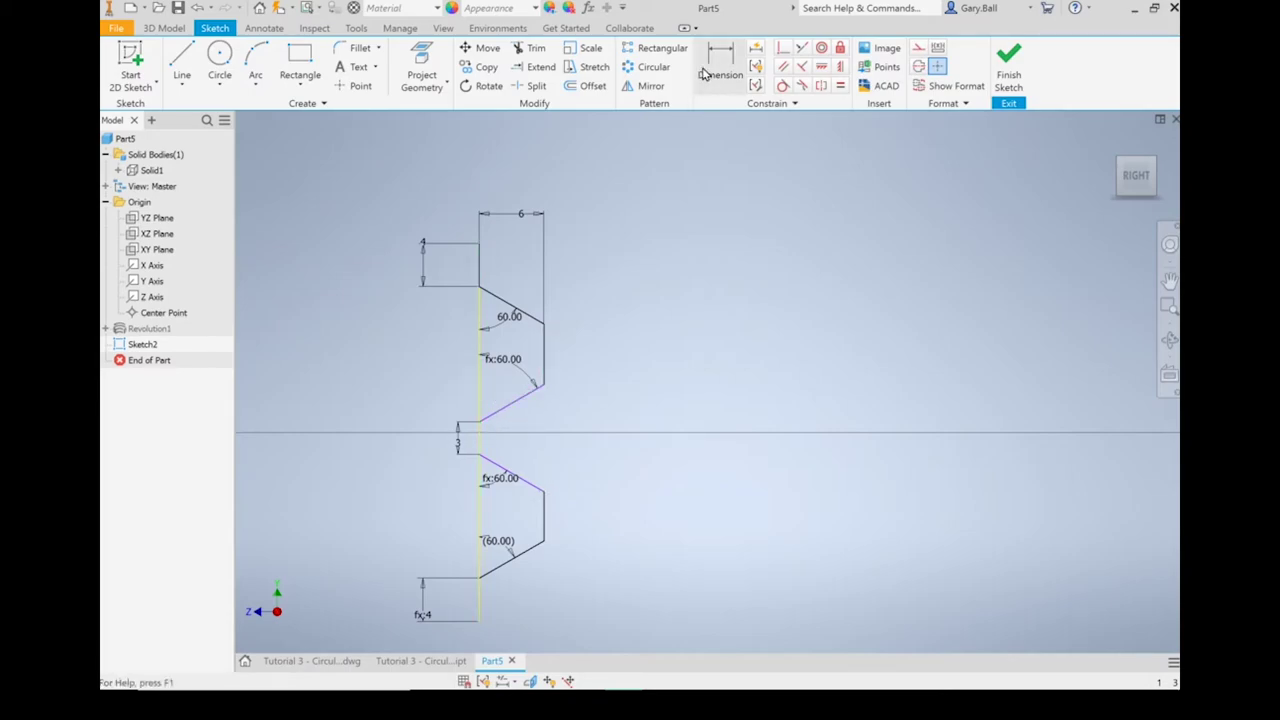
{"action": "left_click", "coordinate": [479, 425]}
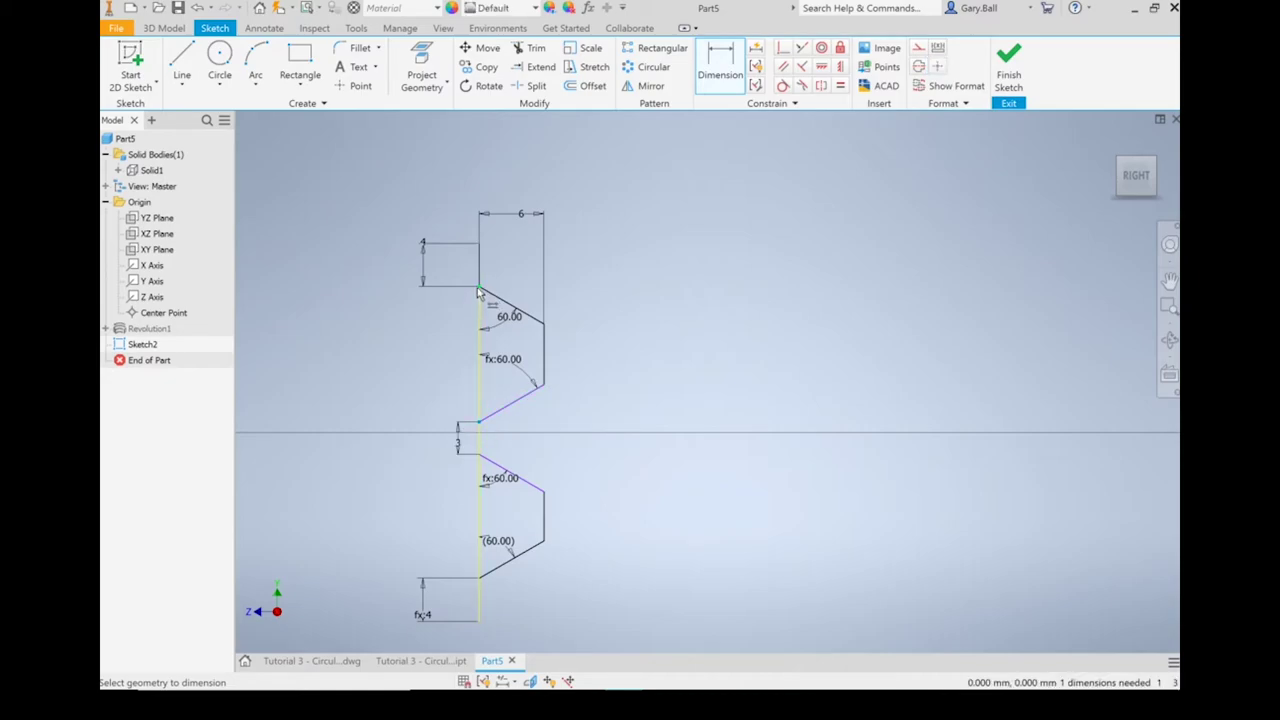
{"action": "left_click", "coordinate": [480, 290]}
{"action": "left_click", "coordinate": [415, 300]}
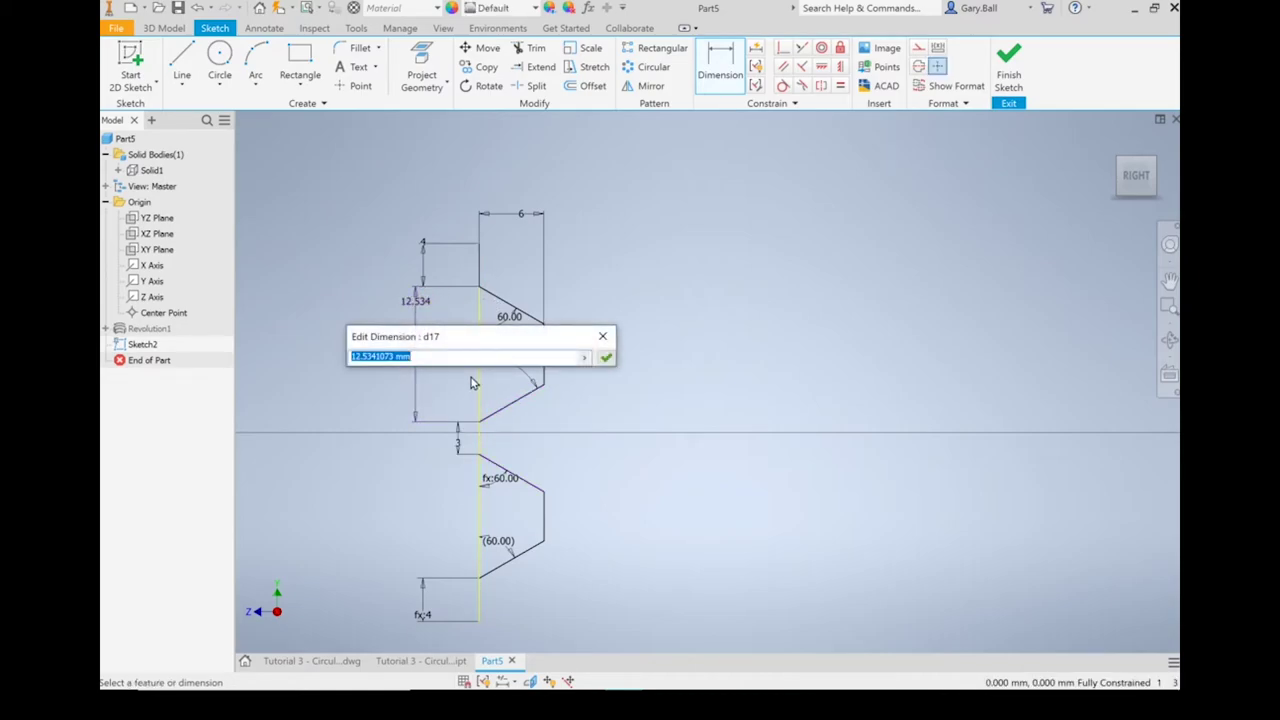
{"action": "type", "text": "12"}
{"action": "key", "text": "Return"}
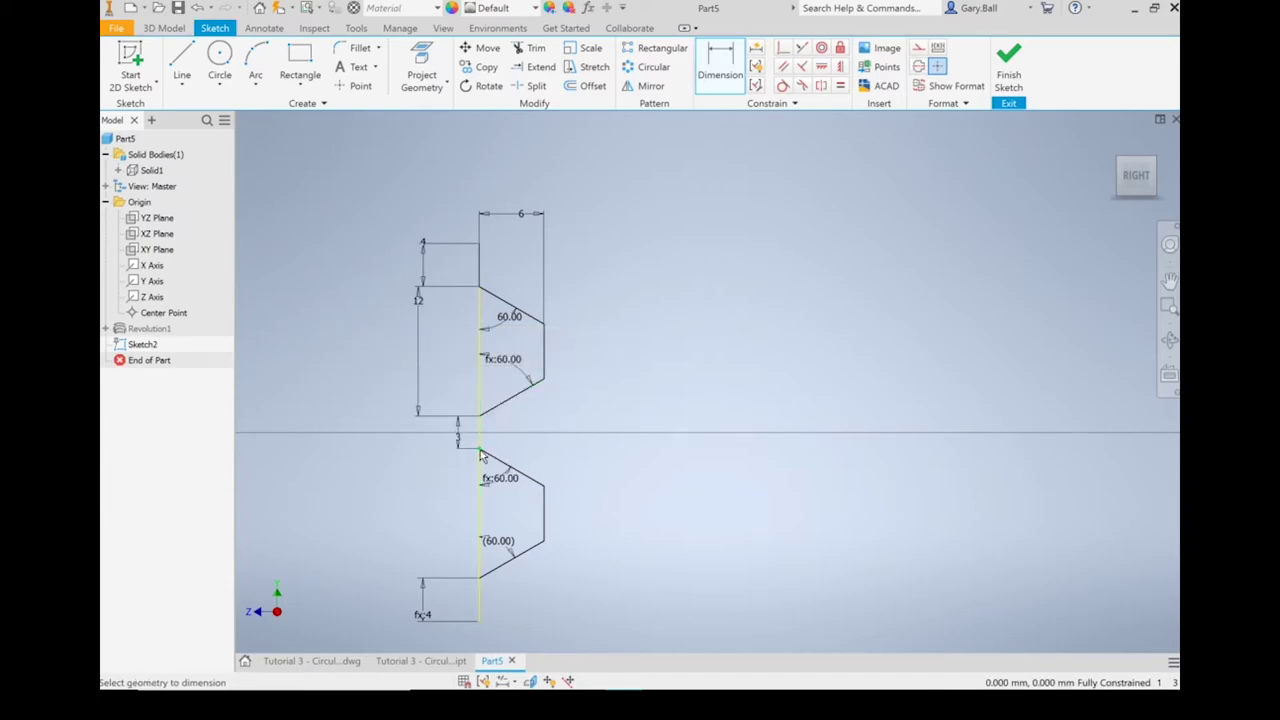
{"action": "left_click", "coordinate": [479, 586]}
{"action": "left_click", "coordinate": [424, 516]}
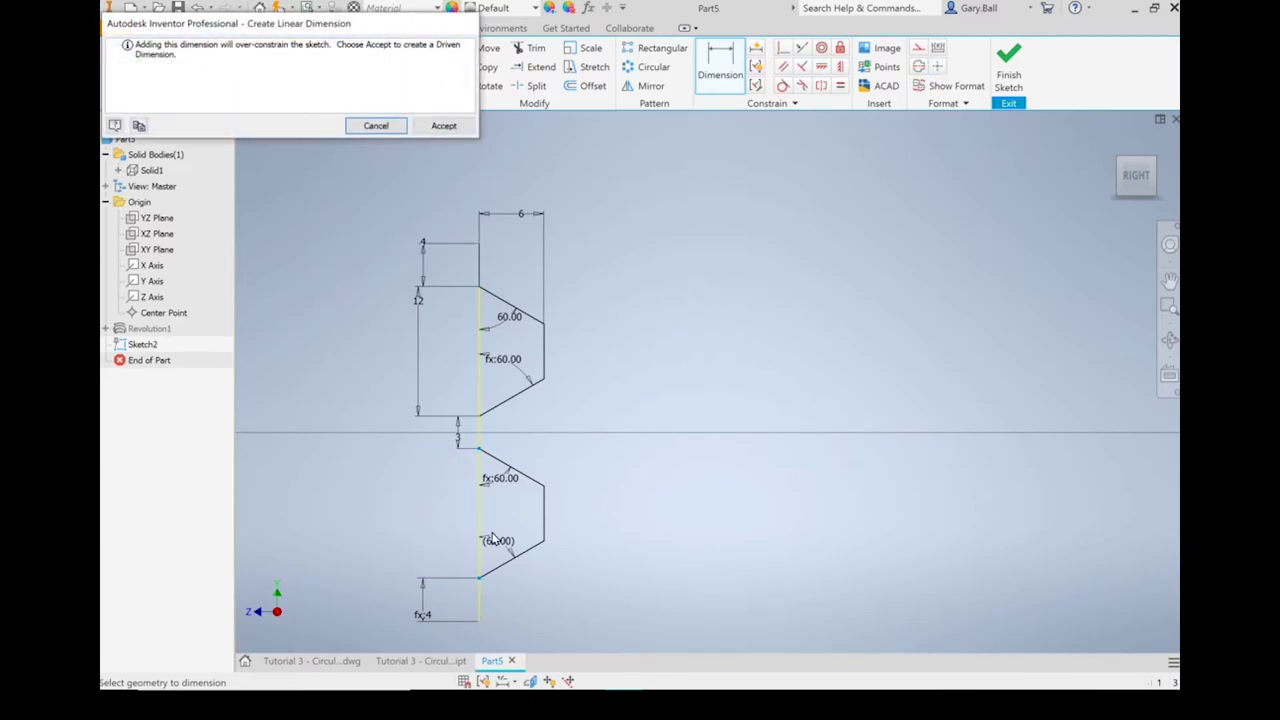
{"action": "left_click", "coordinate": [378, 126]}
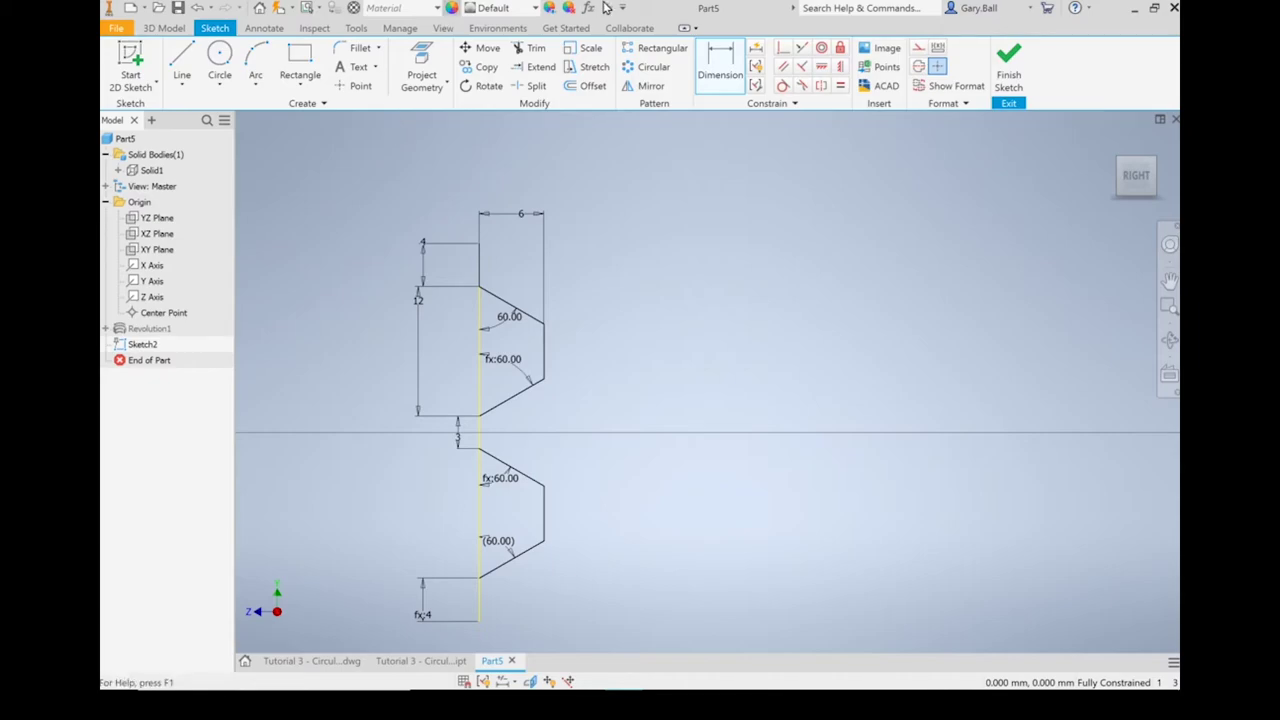
- Finish the groove sketch and make the wheel's solid body visible again
{"action": "left_click", "coordinate": [1012, 65]}
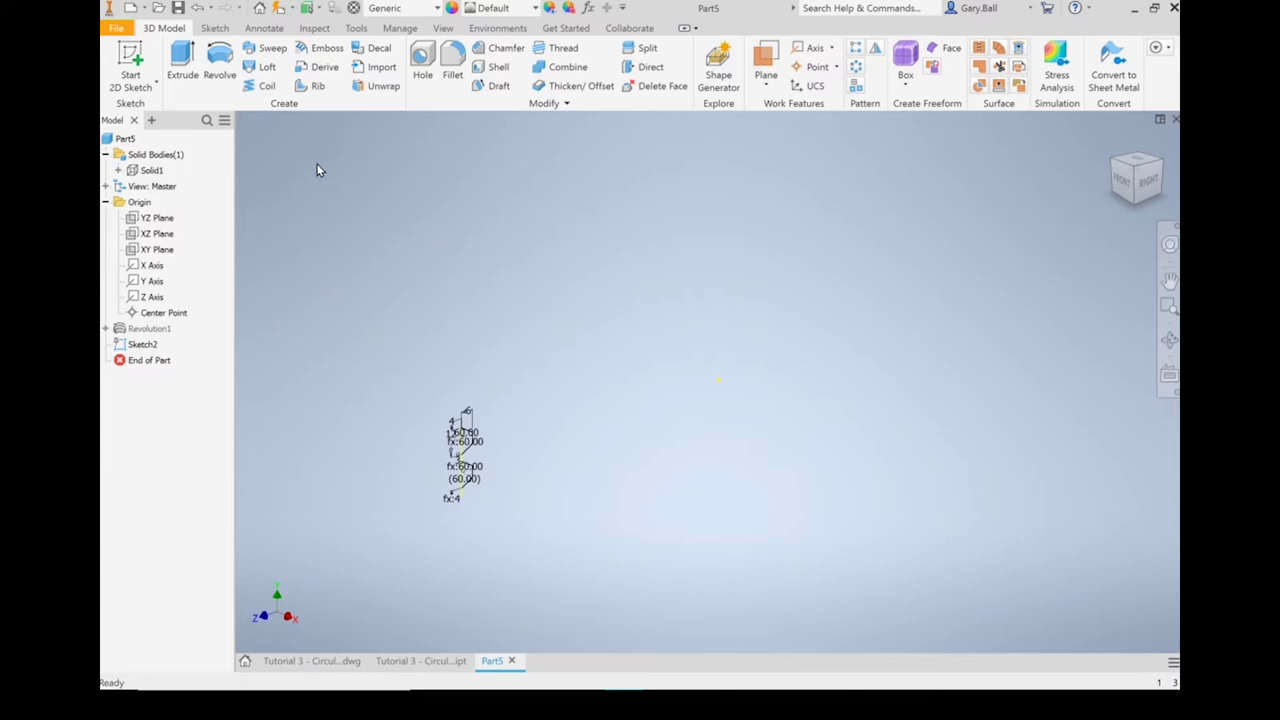
{"action": "right_click", "coordinate": [155, 175]}
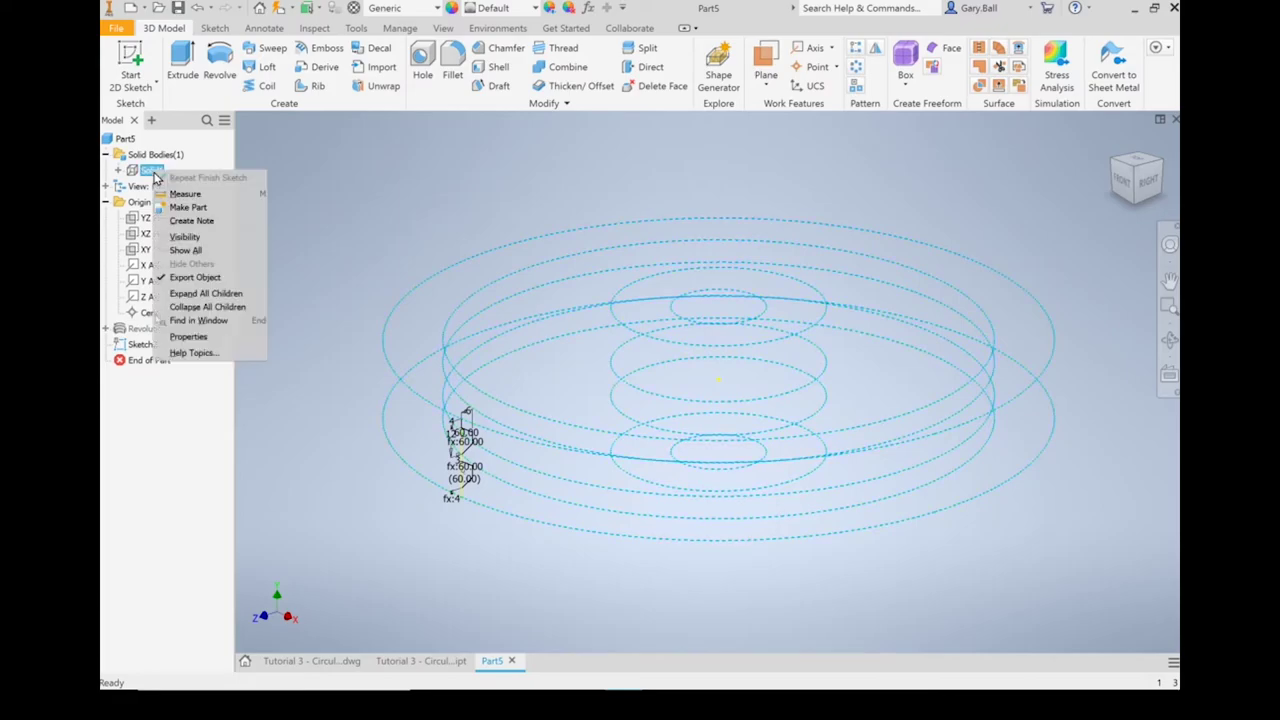
{"action": "left_click", "coordinate": [186, 237]}
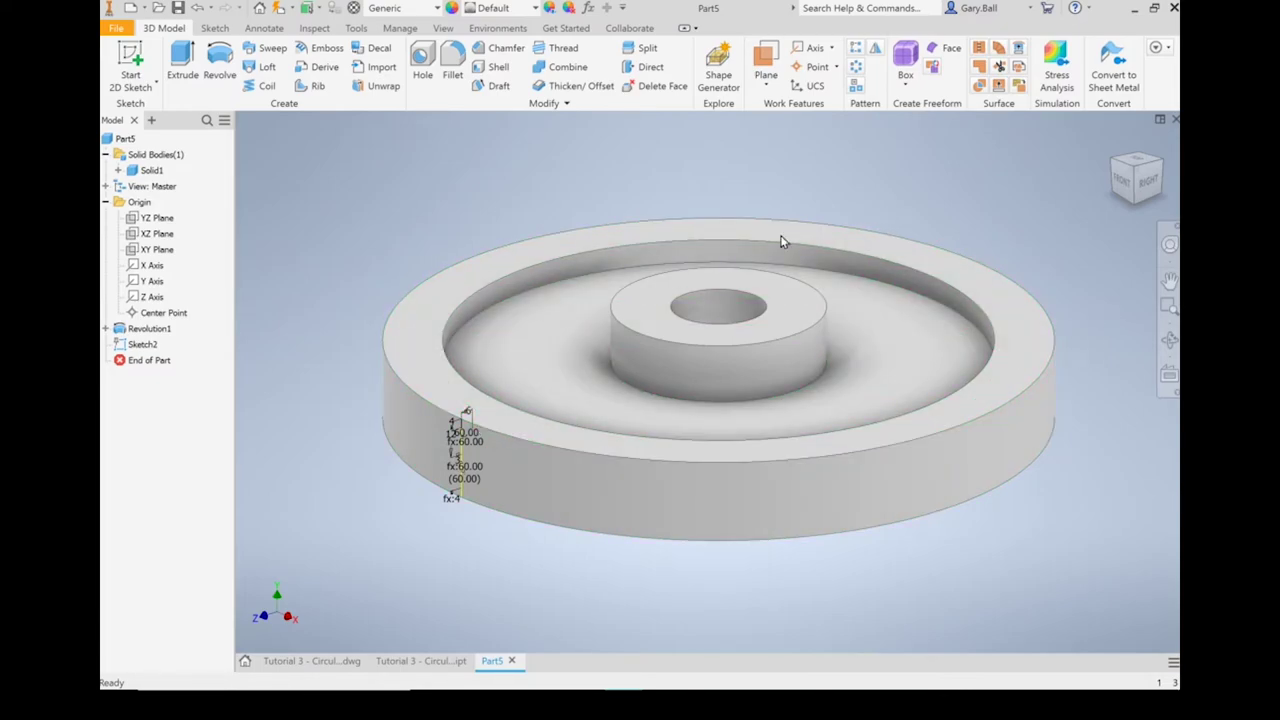
- Set the model's visual style to Wireframe so the groove profiles inside the rim can be selected
{"action": "left_click", "coordinate": [226, 64]}
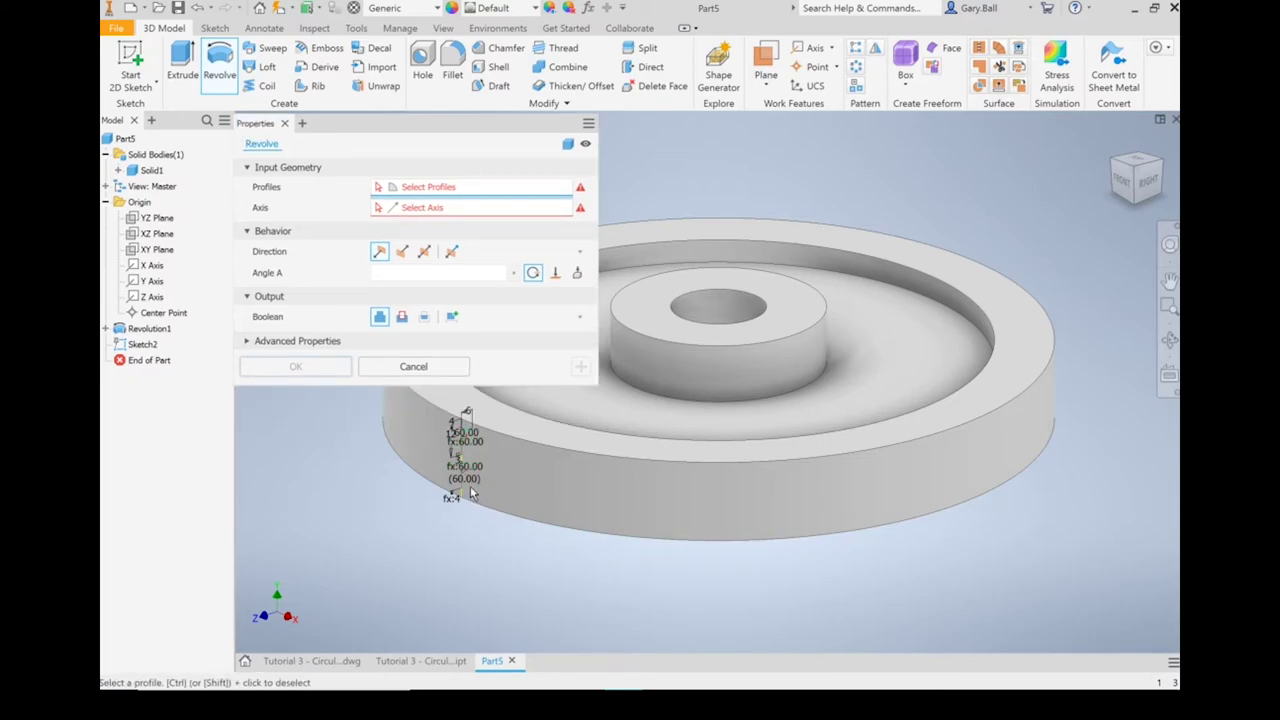
{"action": "left_click", "coordinate": [446, 367]}
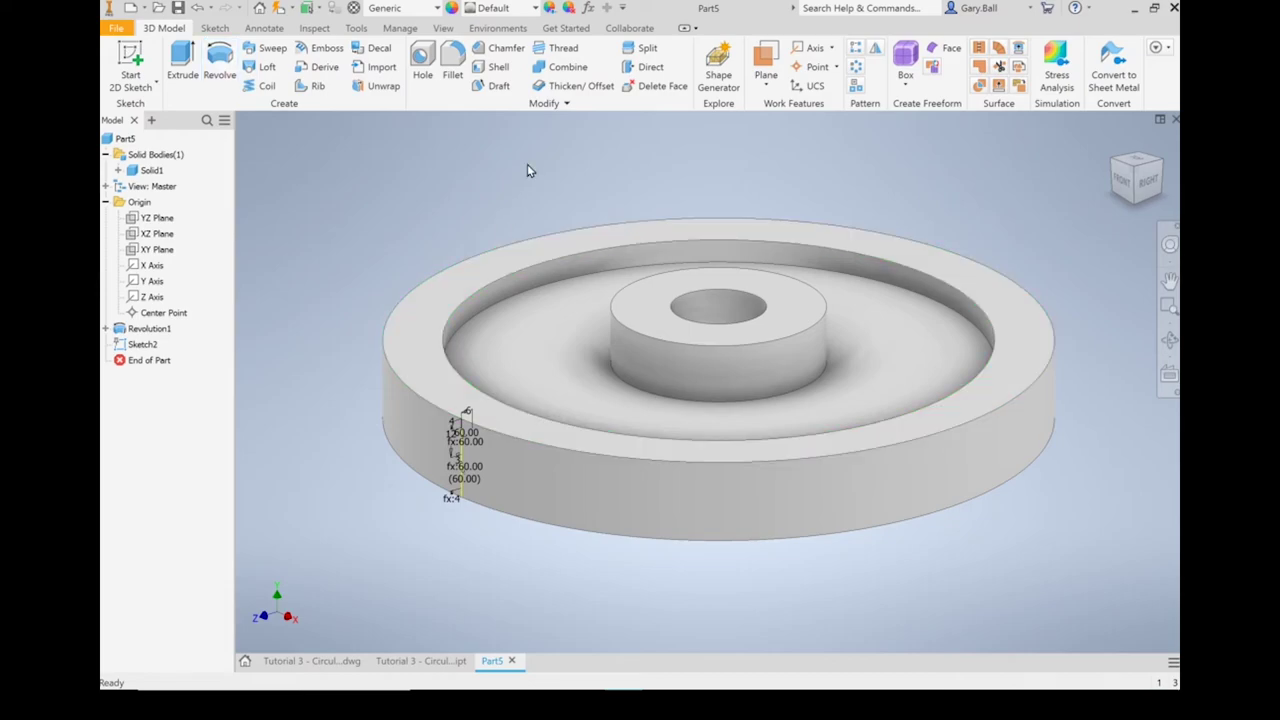
{"action": "left_click", "coordinate": [443, 30]}
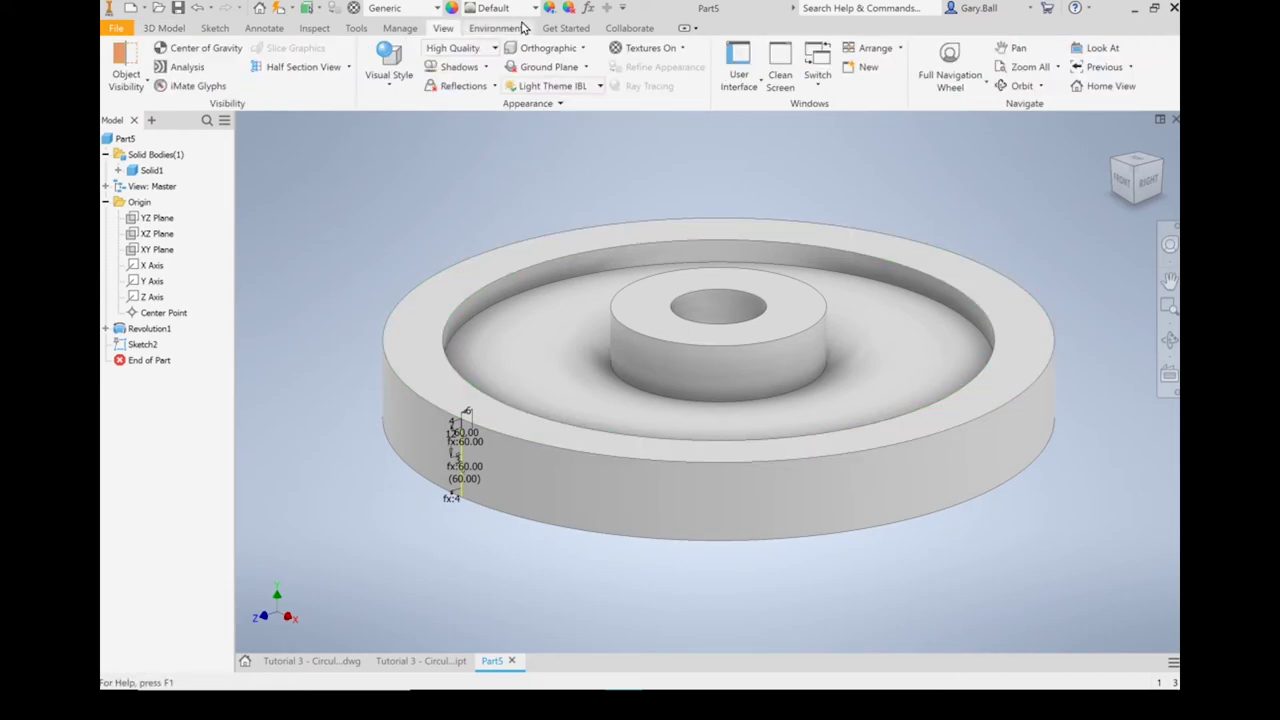
{"action": "left_click", "coordinate": [395, 90]}
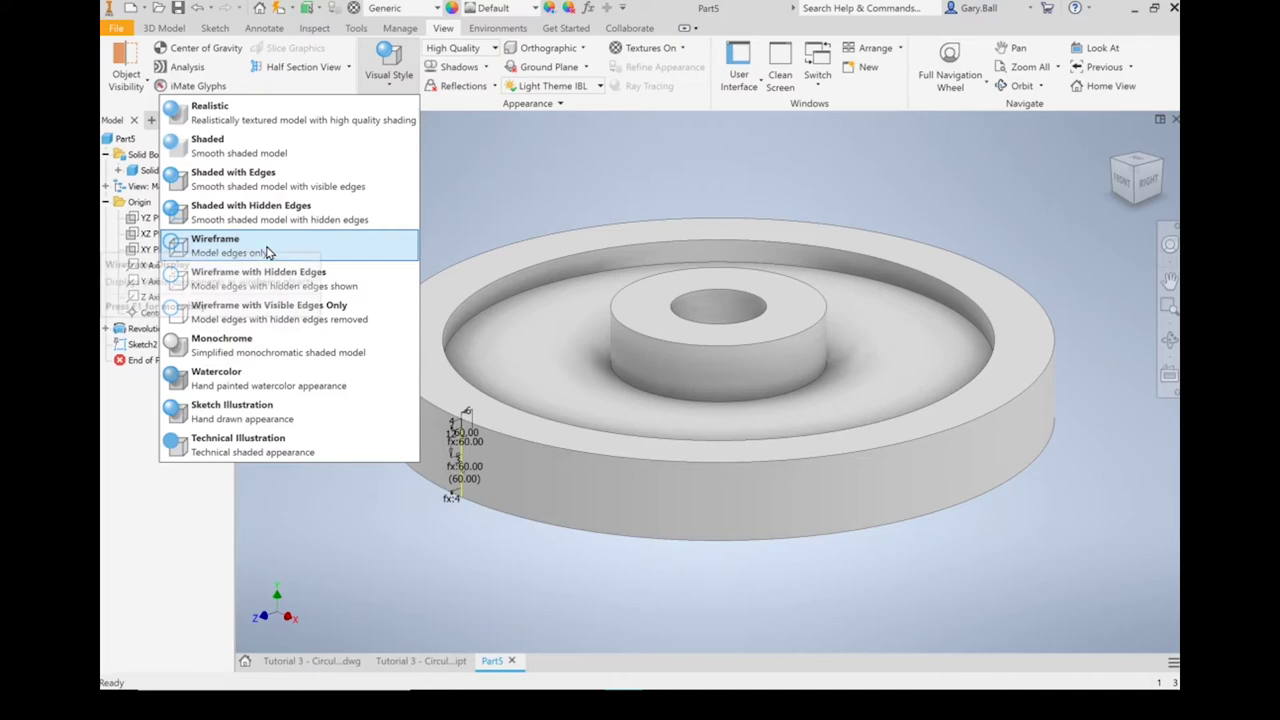
{"action": "left_click", "coordinate": [268, 250]}
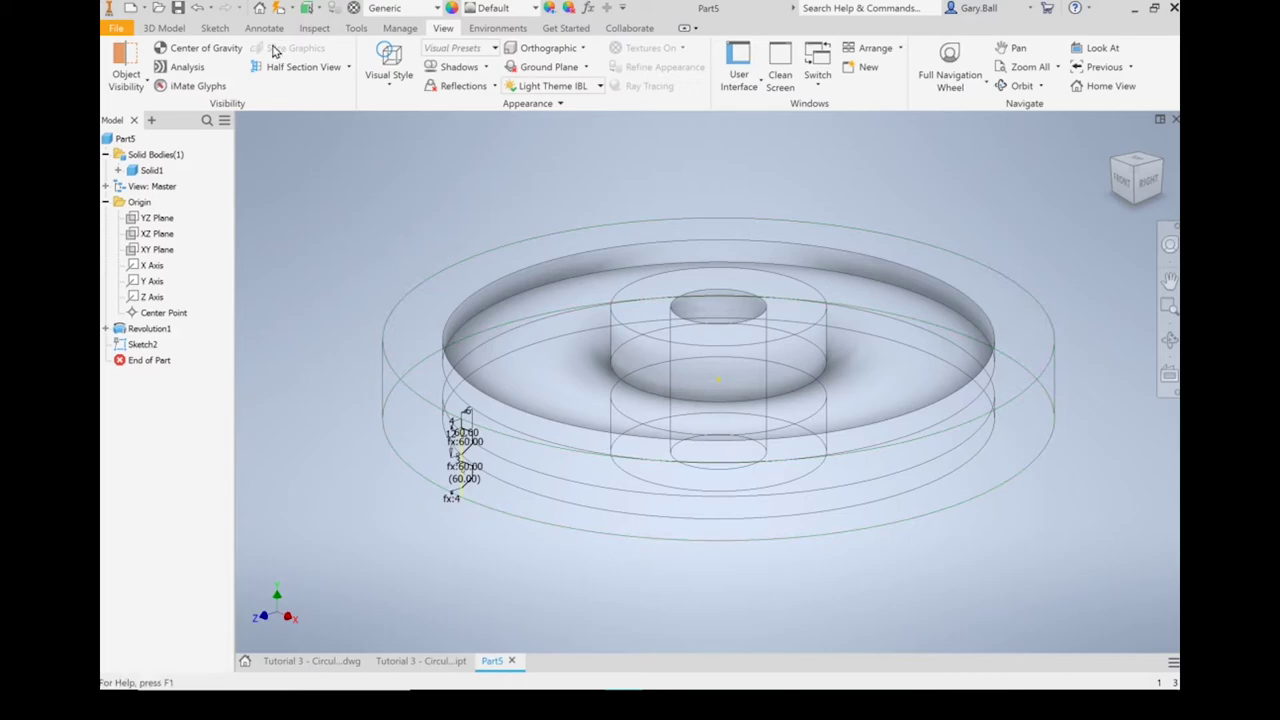
- Start a Revolve feature and select the upper and lower groove profiles in the rim
{"action": "left_click", "coordinate": [172, 30]}
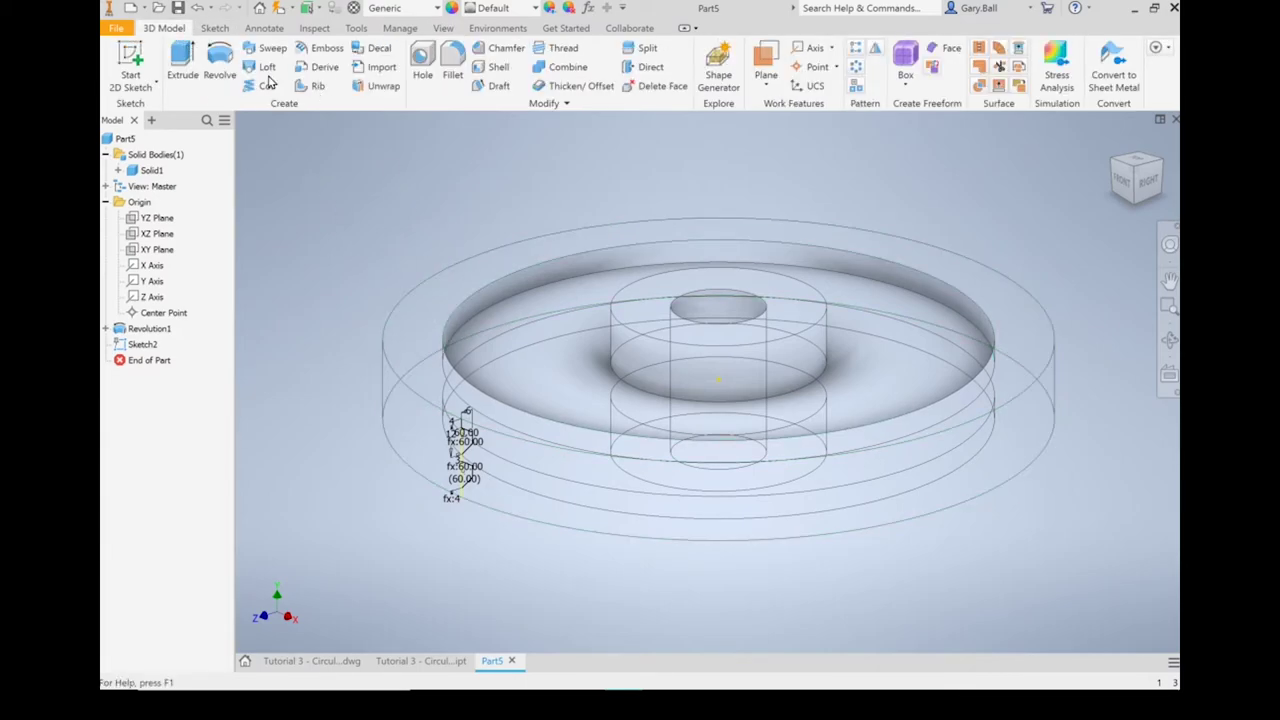
{"action": "left_click", "coordinate": [219, 65]}
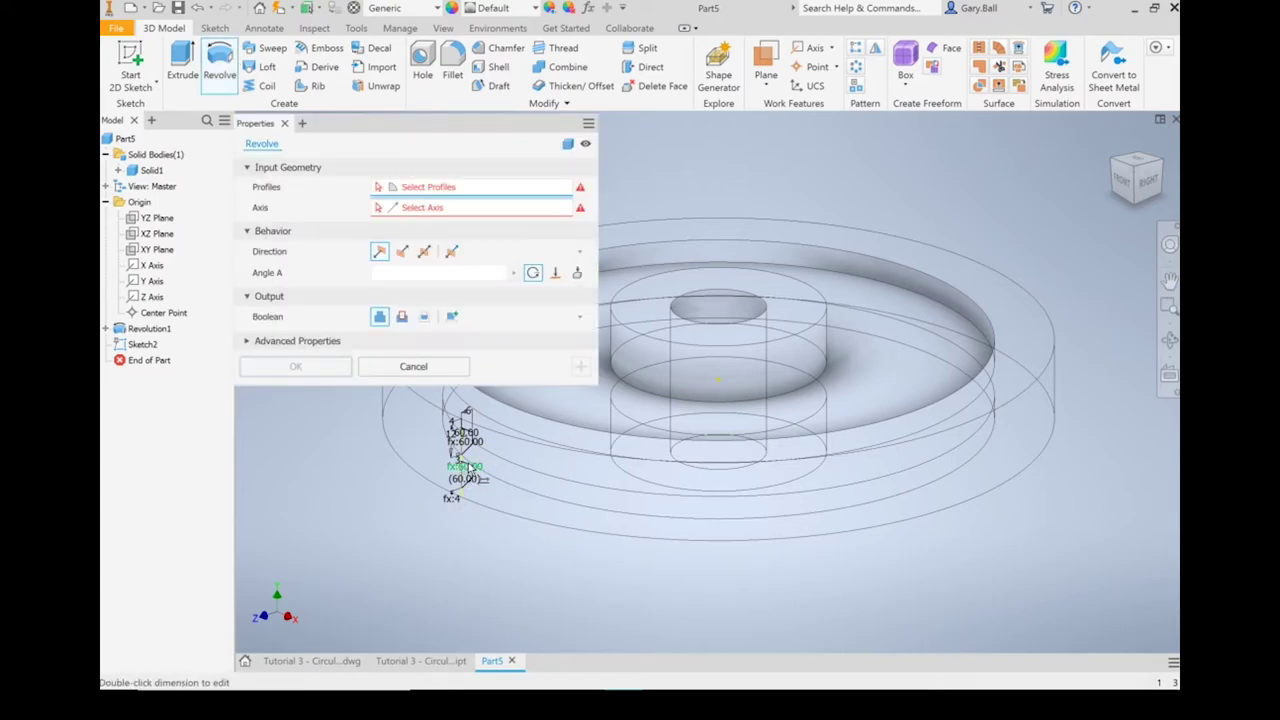
{"action": "scroll", "coordinate": [470, 465], "scroll_direction": "up", "scroll_amount": 5}
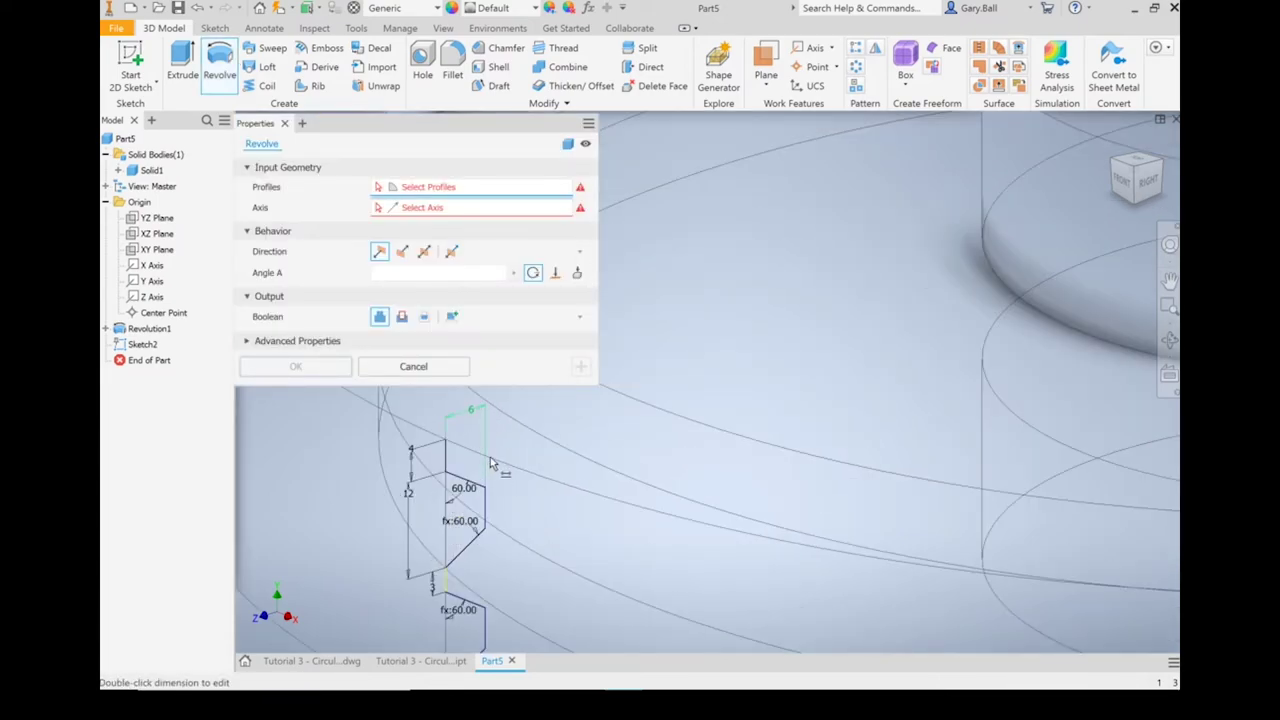
{"action": "scroll", "coordinate": [490, 463], "scroll_direction": "down", "scroll_amount": 3}
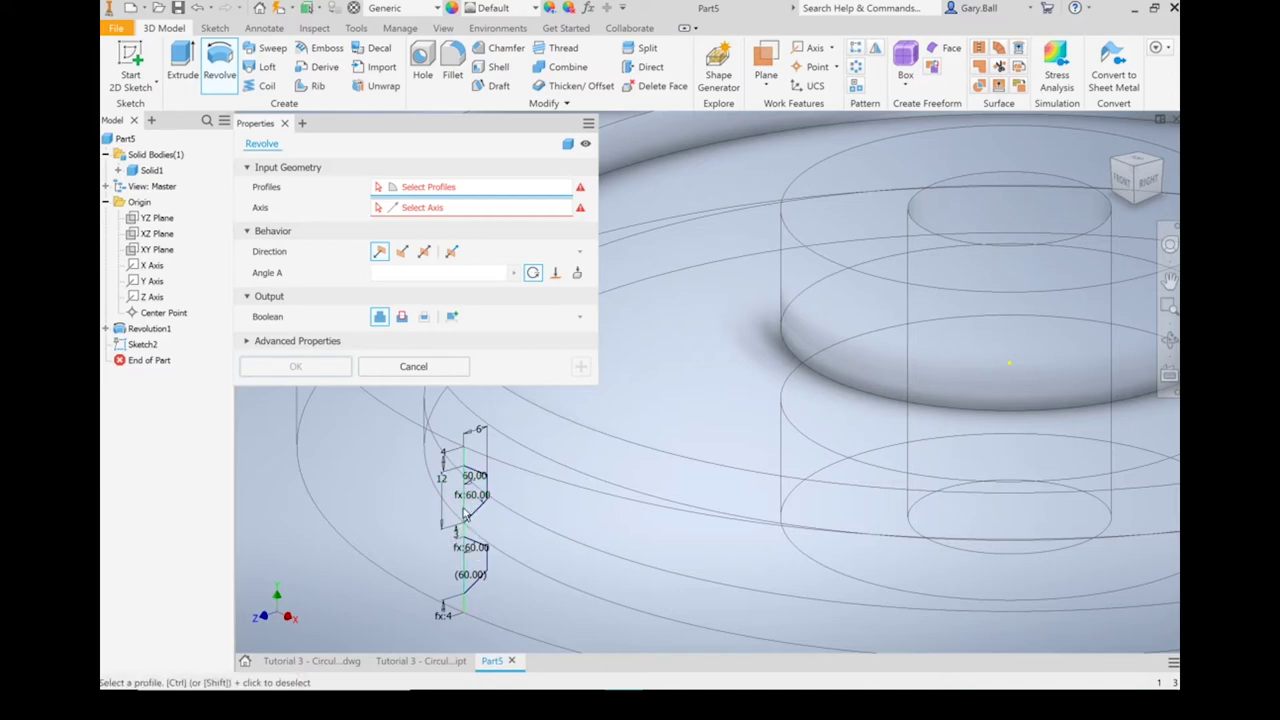
{"action": "key", "text": "F2"}
{"action": "mouse_move", "coordinate": [686, 486]}
{"action": "left_mouse_down"}
{"action": "mouse_move", "coordinate": [786, 414]}
{"action": "mouse_move", "coordinate": [800, 380]}
{"action": "mouse_move", "coordinate": [786, 356]}
{"action": "left_mouse_up"}
{"action": "scroll", "coordinate": [765, 370], "scroll_direction": "up", "scroll_amount": 3}
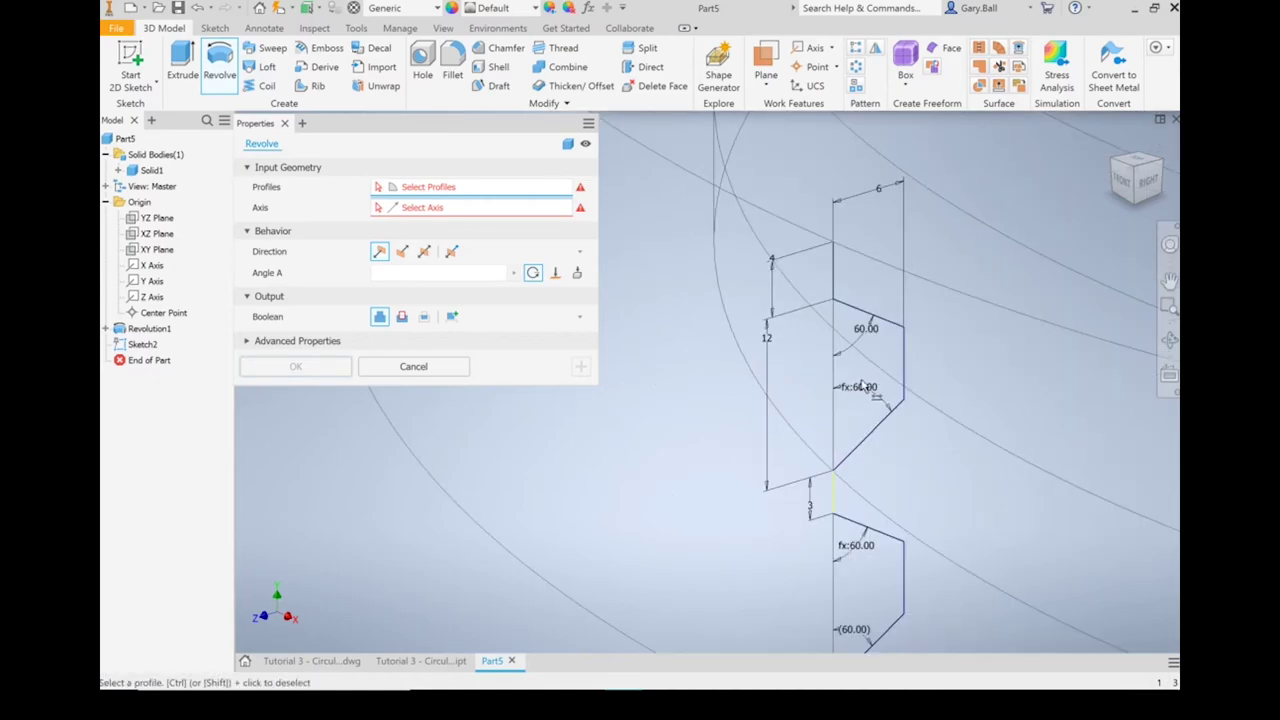
{"action": "left_click", "coordinate": [893, 380]}
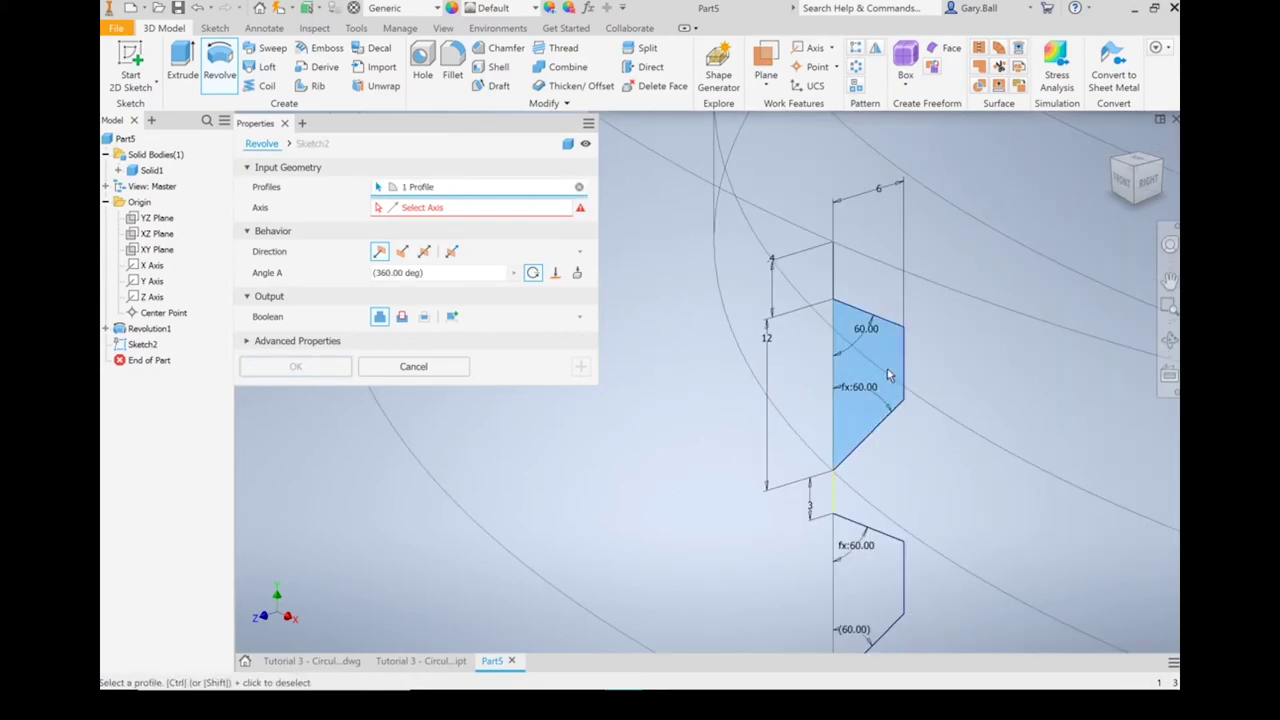
{"action": "left_click", "coordinate": [863, 595]}
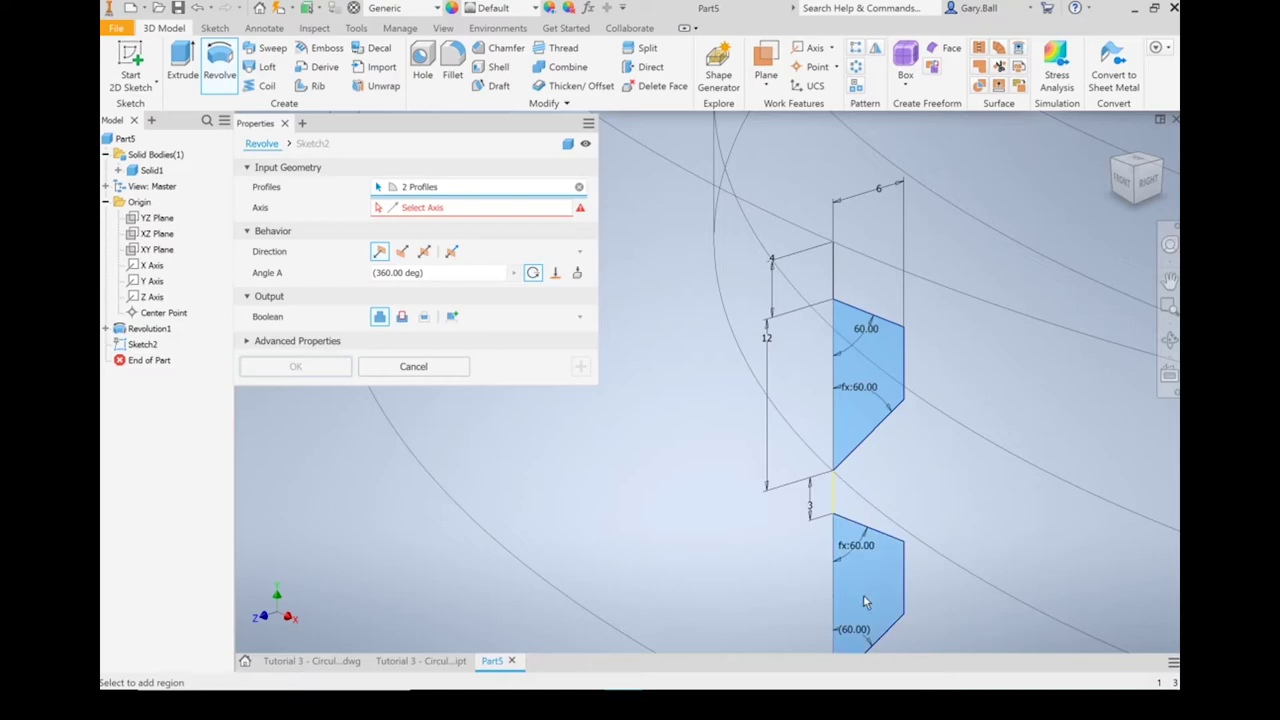
{"action": "scroll", "coordinate": [806, 512], "scroll_direction": "down", "scroll_amount": 3}
{"action": "scroll", "coordinate": [806, 512], "scroll_direction": "down", "scroll_amount": 4}
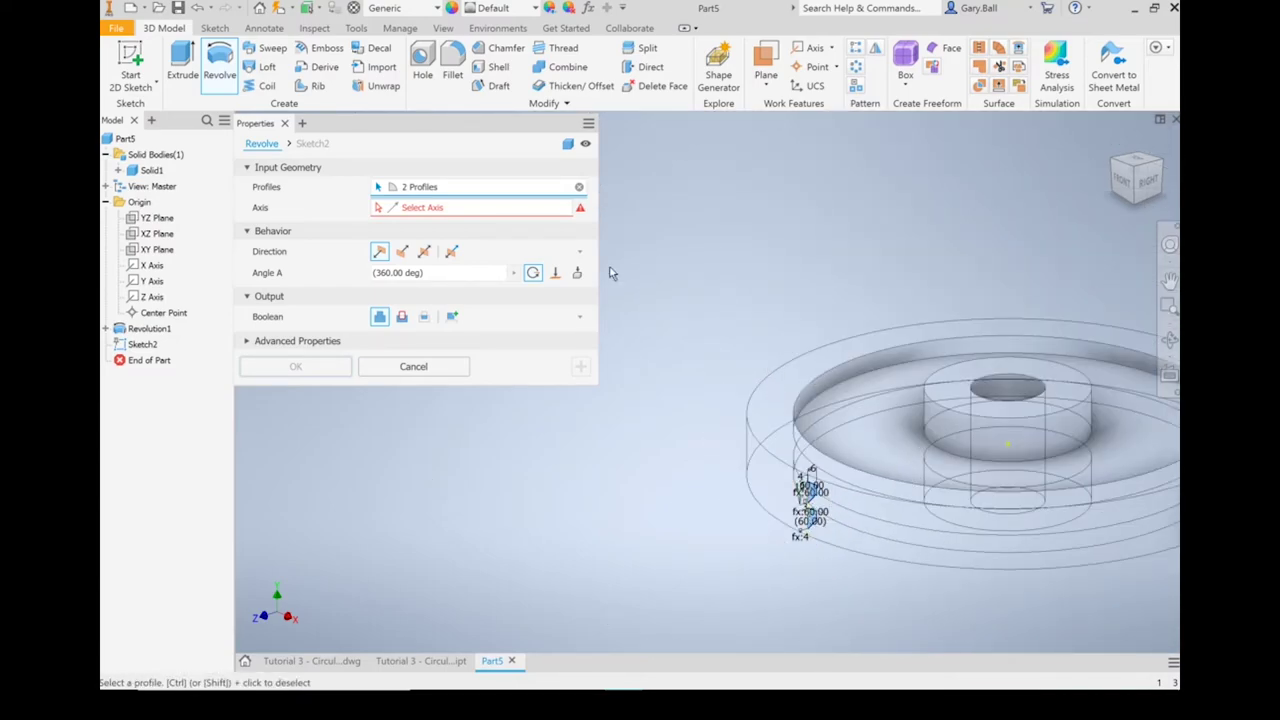
- Cut the two grooves into the rim by revolving the selected profiles a full 360° about the Y axis
{"action": "left_click", "coordinate": [458, 214]}
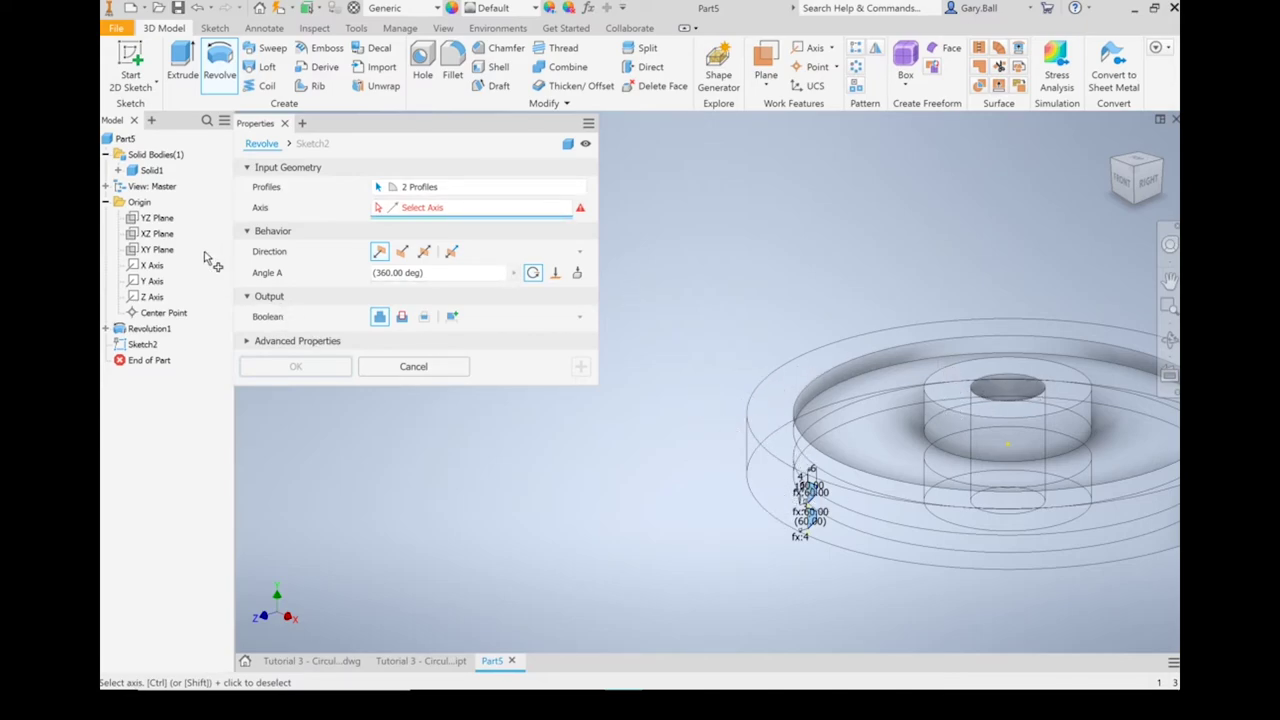
{"action": "left_click", "coordinate": [152, 282]}
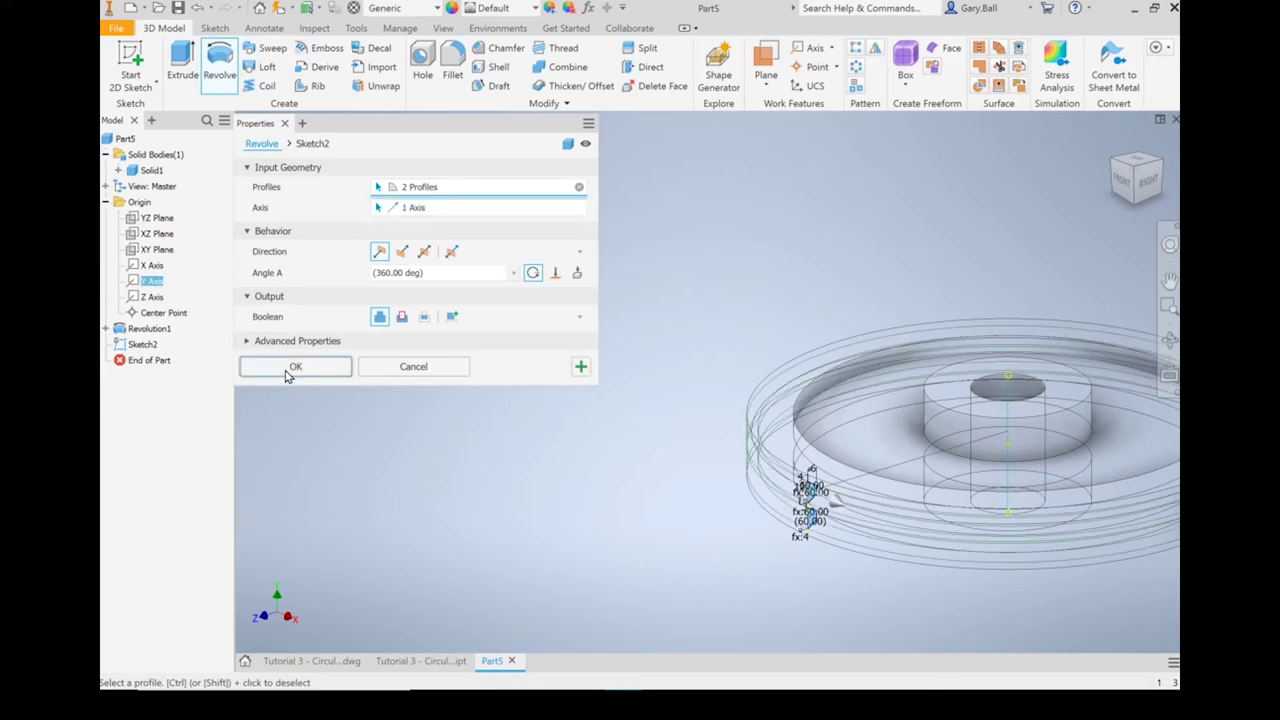
{"action": "left_click", "coordinate": [402, 320]}
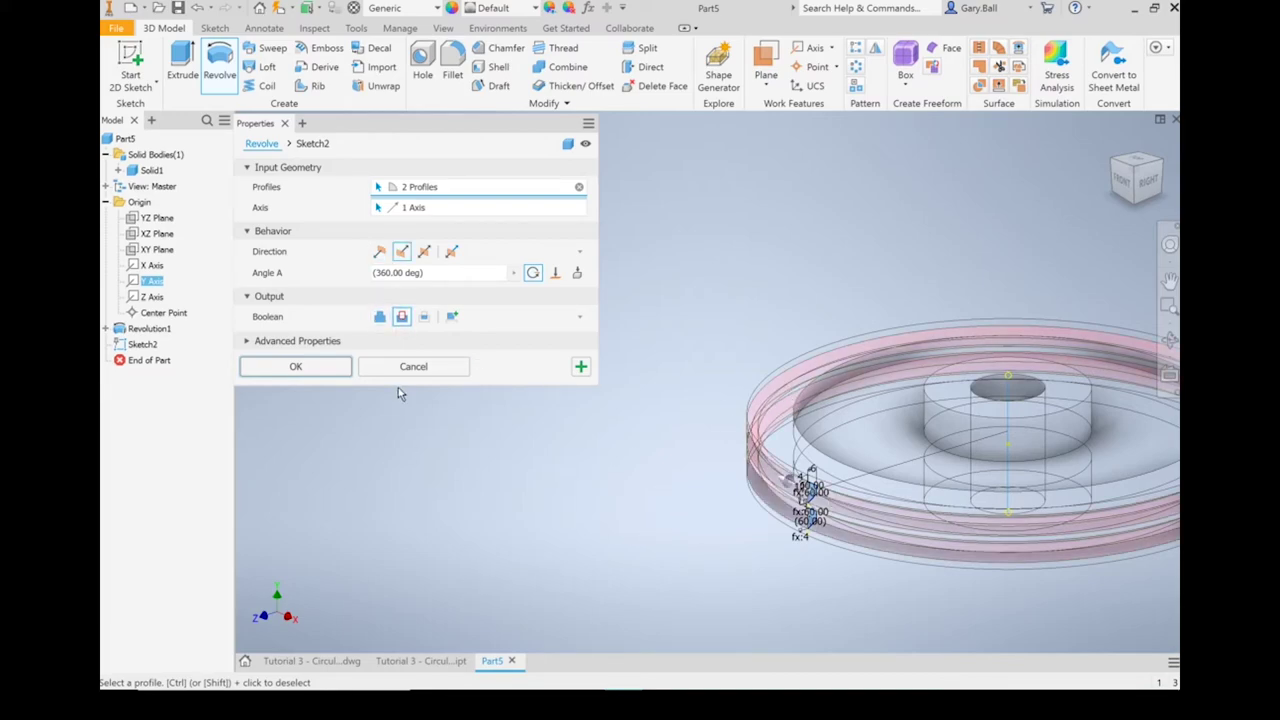
{"action": "left_click", "coordinate": [296, 368]}
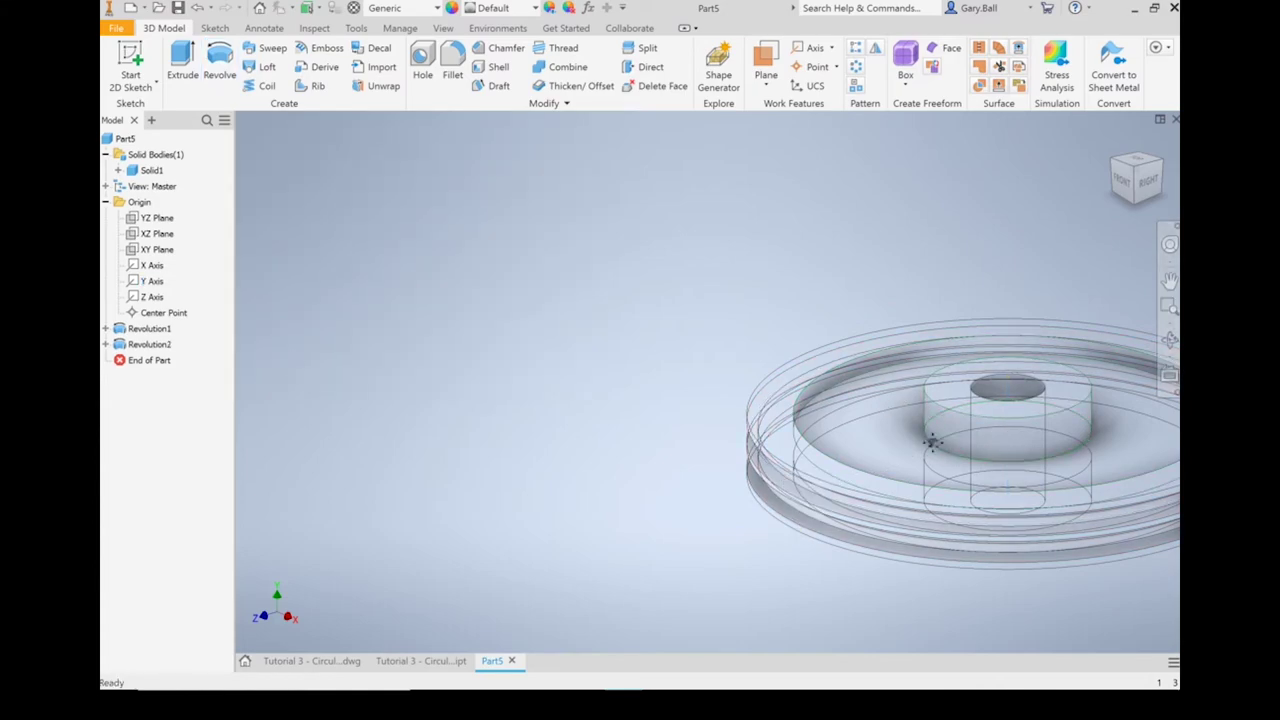
- Set the visual style to Shaded with Edges and inspect the grooved wheel from the side and above
{"action": "middle_click_drag", "start_coordinate": [952, 447], "coordinate": [642, 375]}
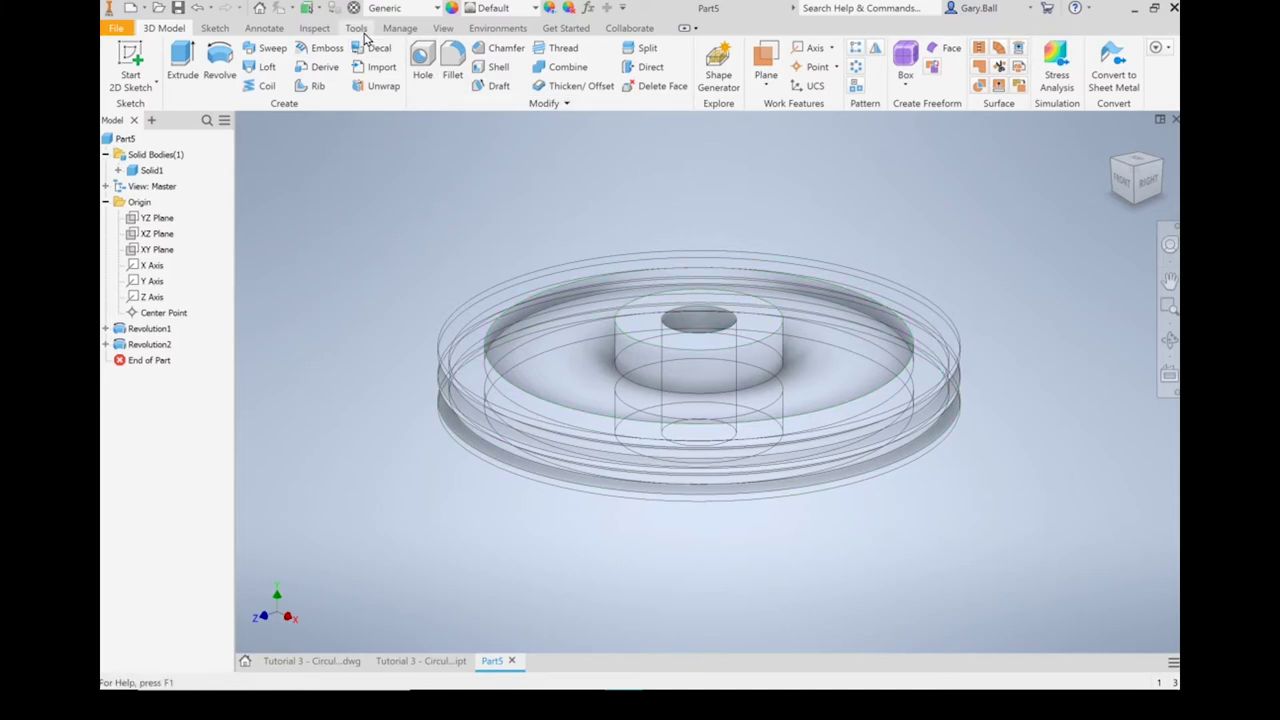
{"action": "left_click", "coordinate": [442, 28]}
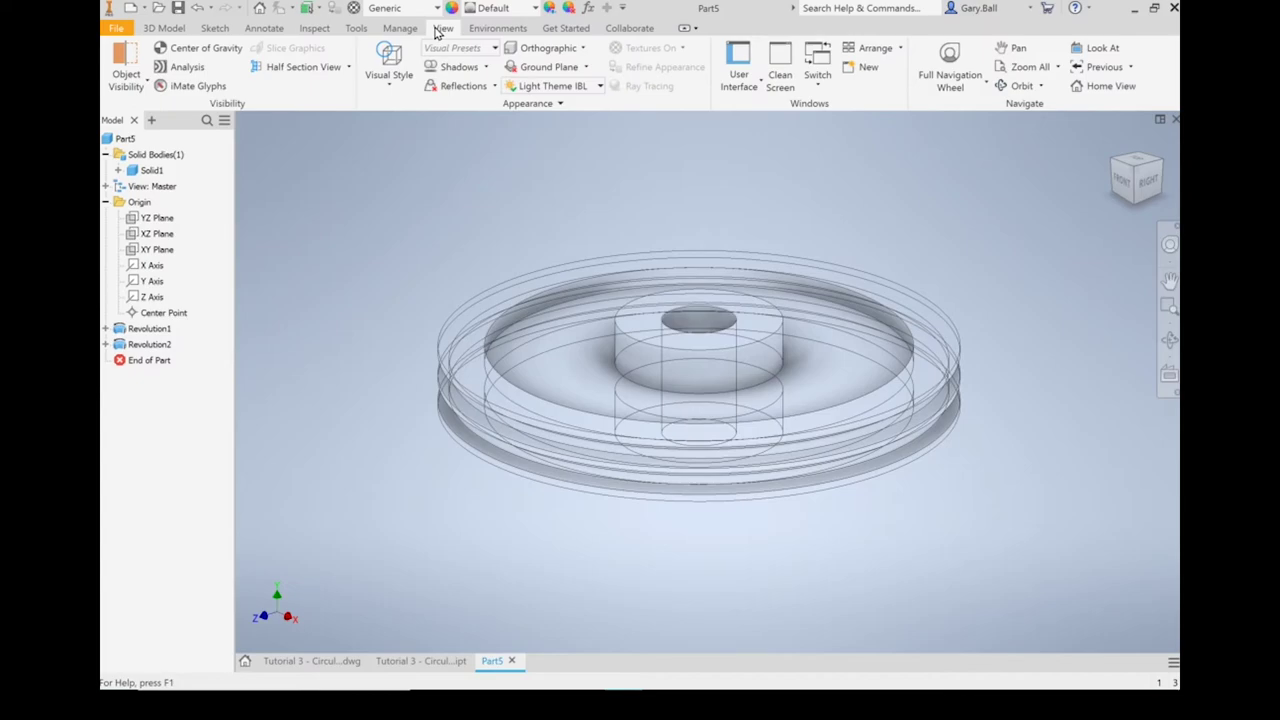
{"action": "left_click", "coordinate": [389, 88]}
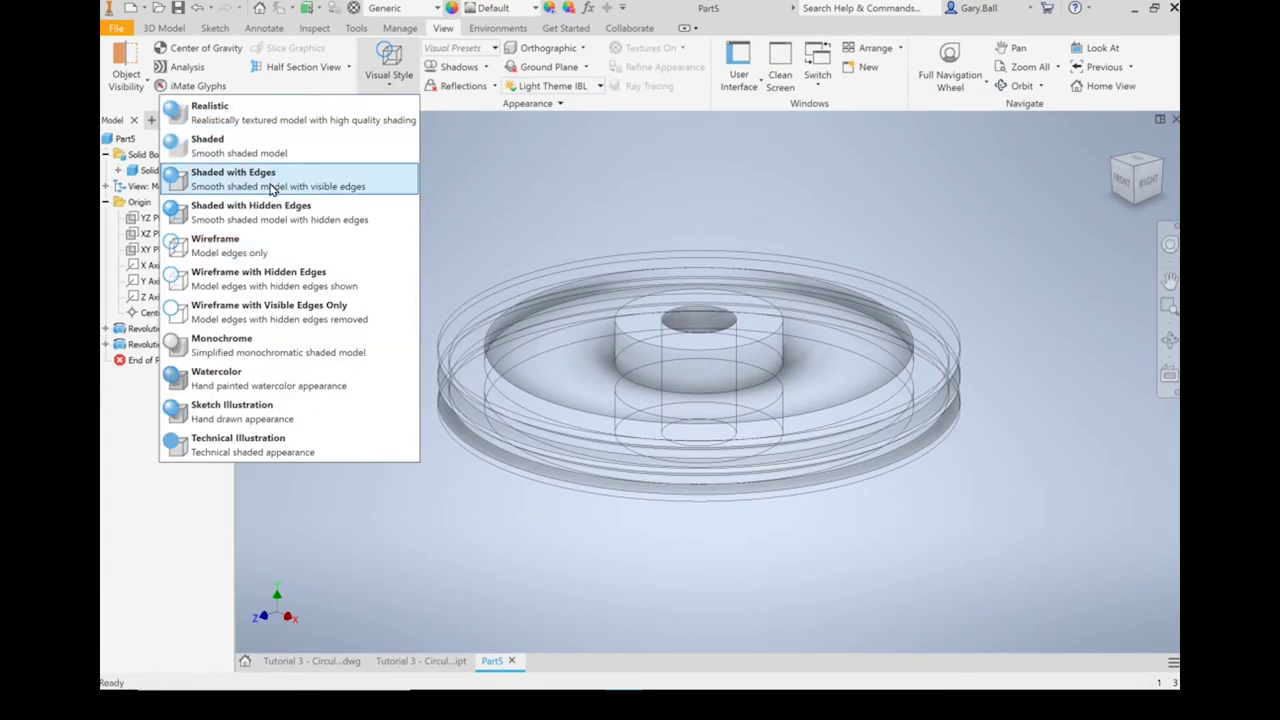
{"action": "left_click", "coordinate": [268, 186]}
{"action": "left_click", "coordinate": [1148, 180]}
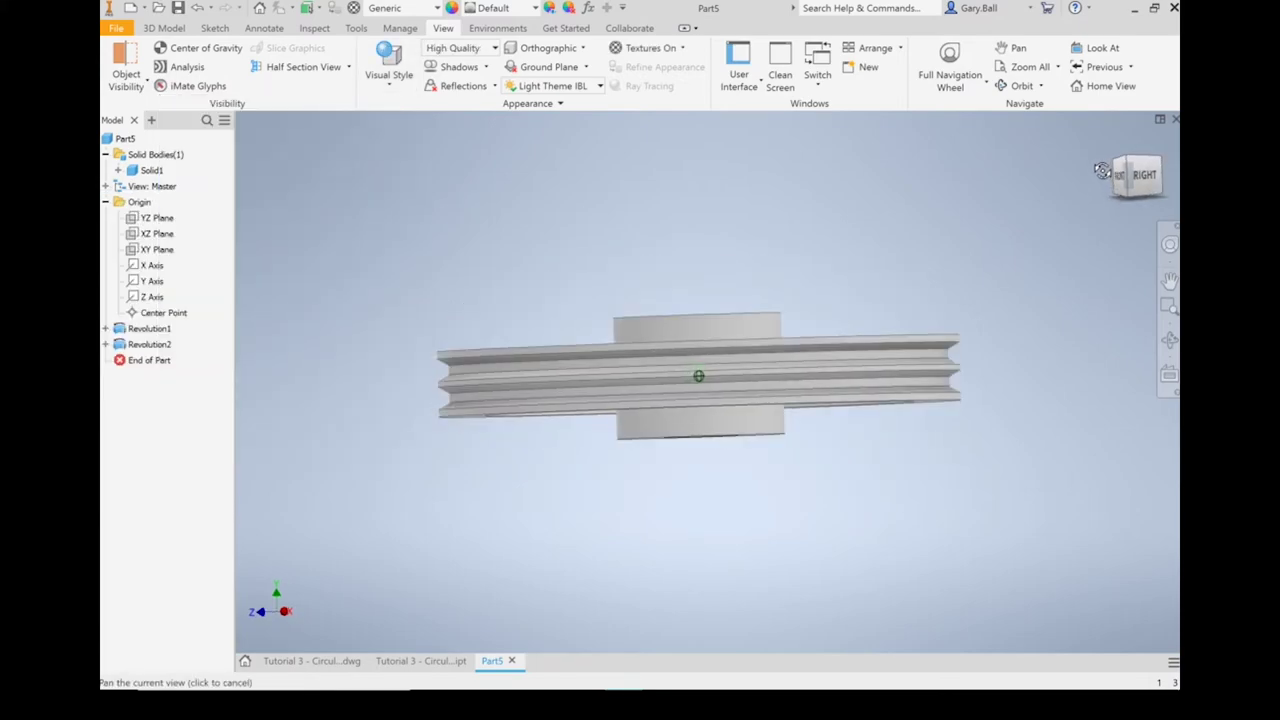
{"action": "left_click", "coordinate": [1098, 187]}
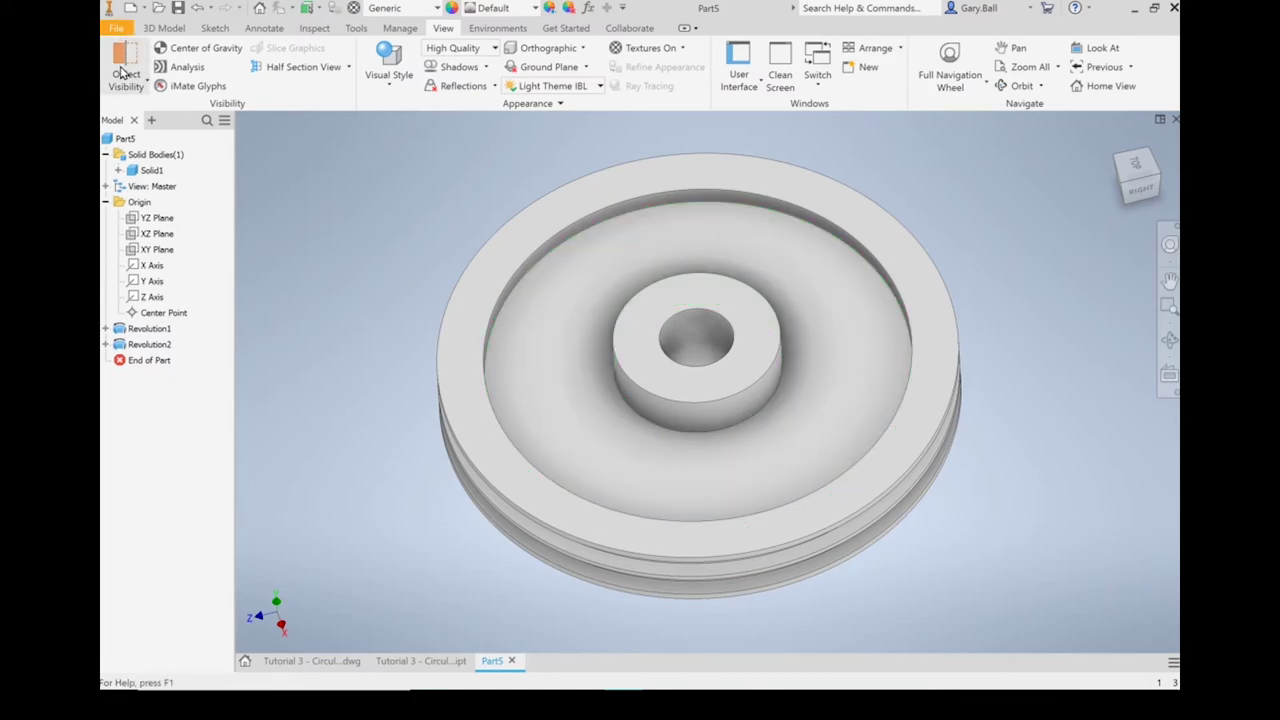
- Start a sketch on the wheel's web face and project the face's inner and outer circular edges into it
{"action": "left_click", "coordinate": [162, 29]}
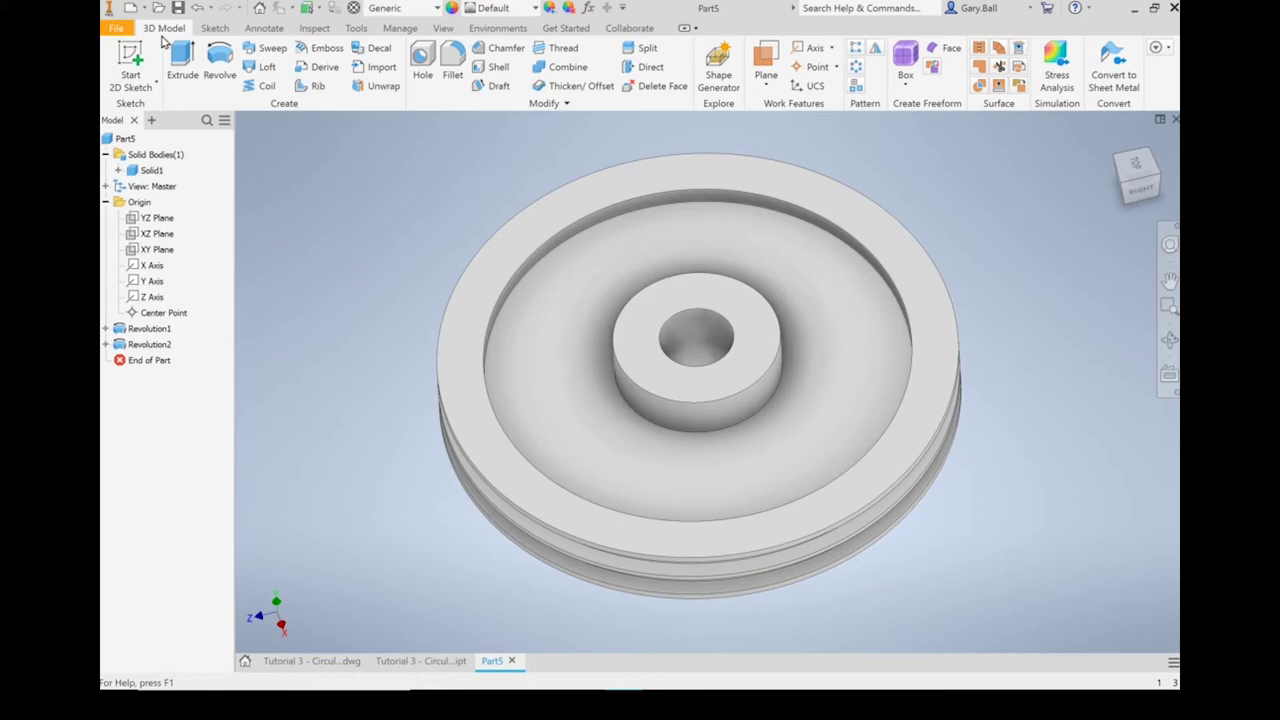
{"action": "left_click", "coordinate": [131, 60]}
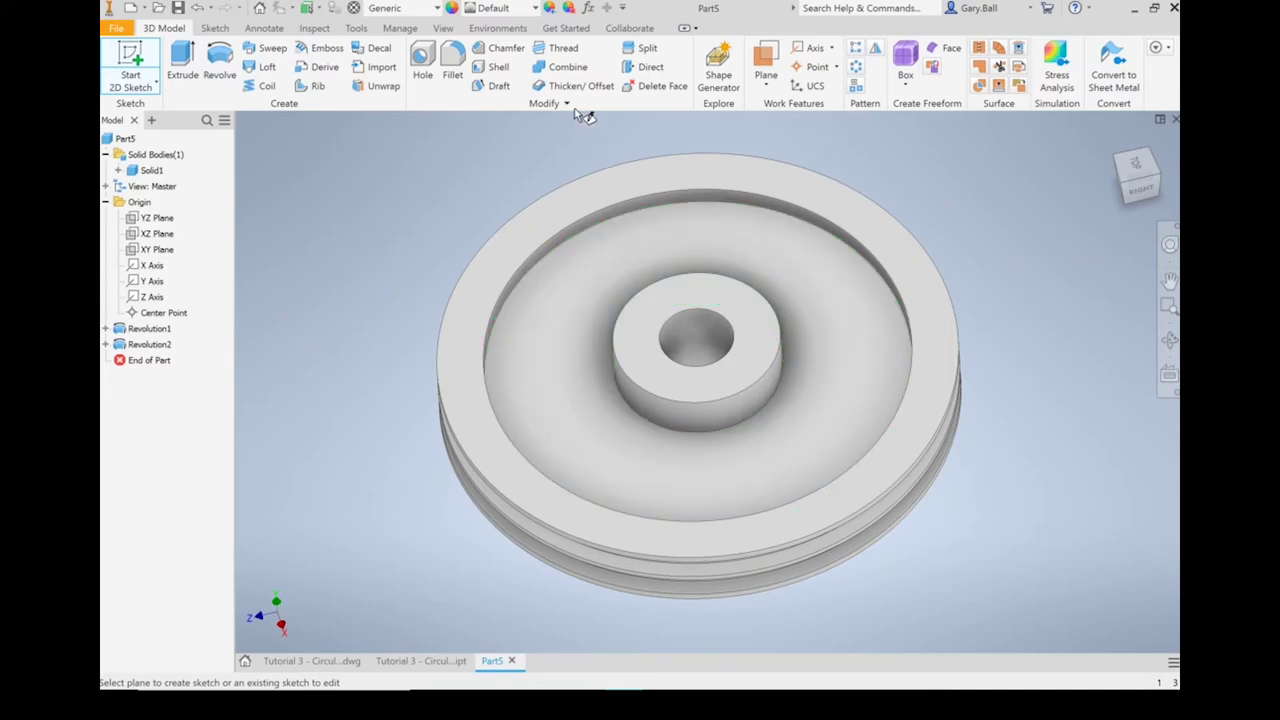
{"action": "left_click", "coordinate": [575, 292]}
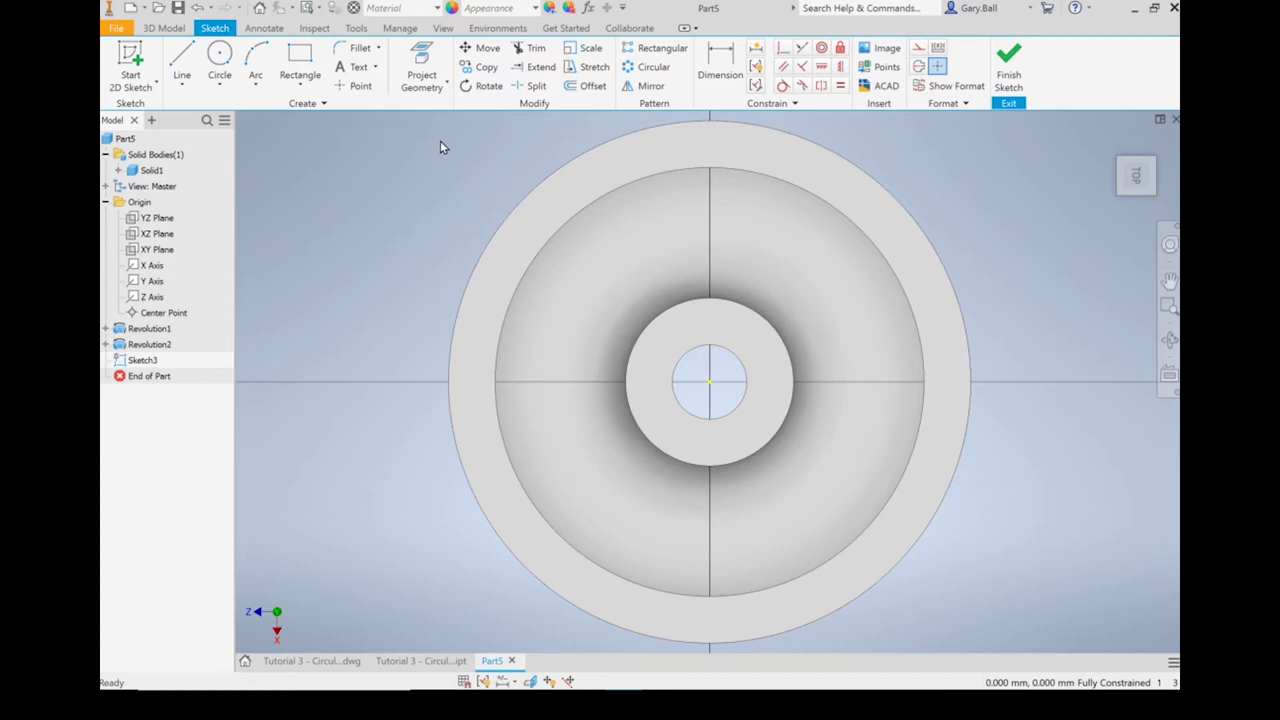
{"action": "left_click", "coordinate": [421, 68]}
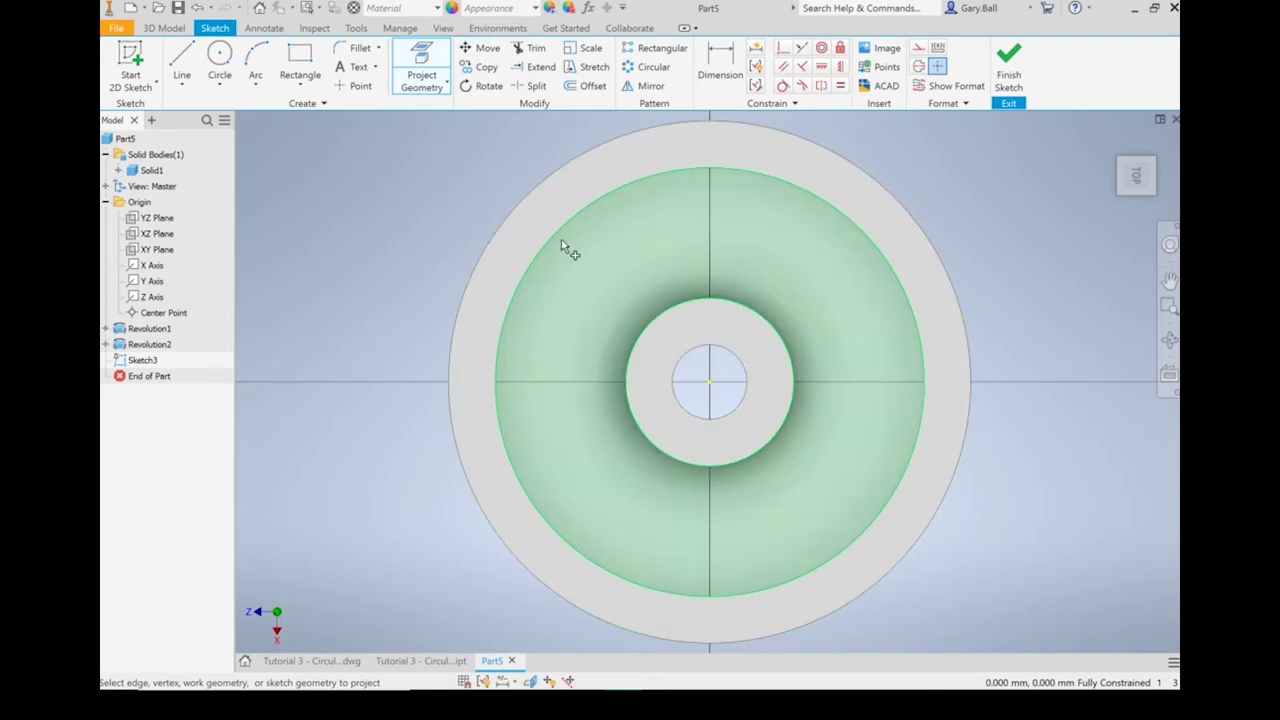
{"action": "left_click", "coordinate": [590, 305]}
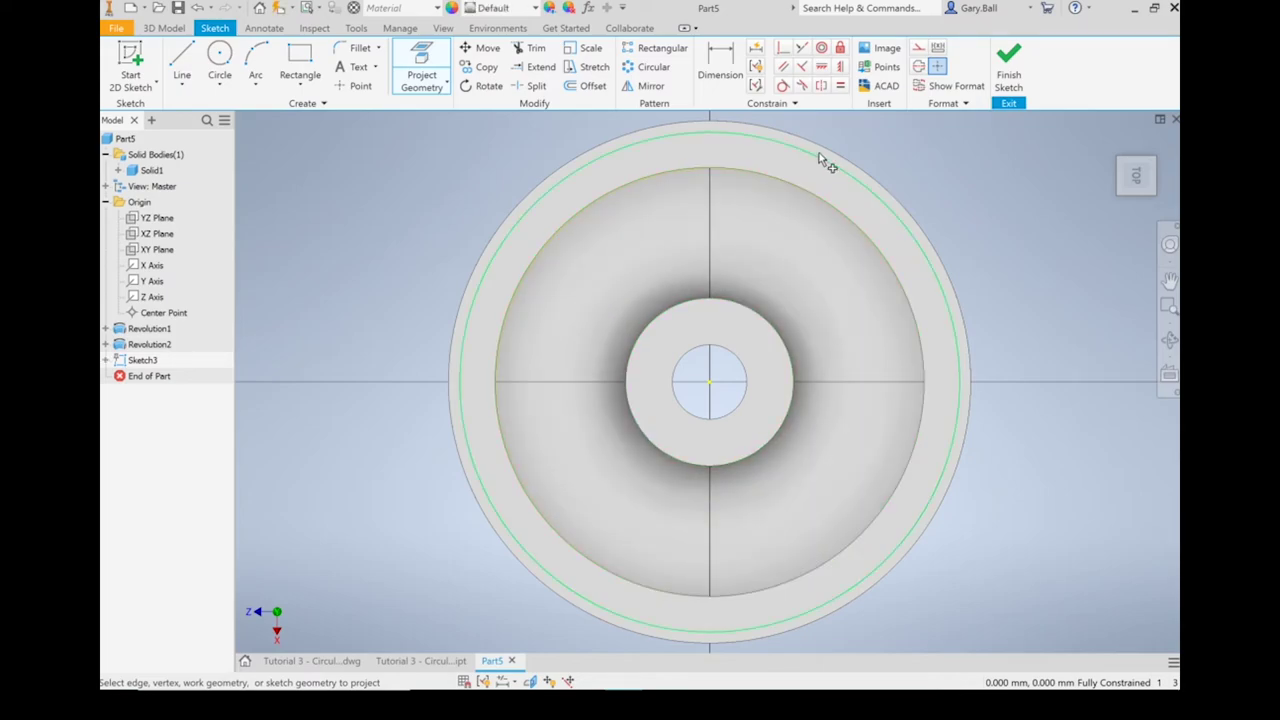
{"action": "key", "text": "Escape"}
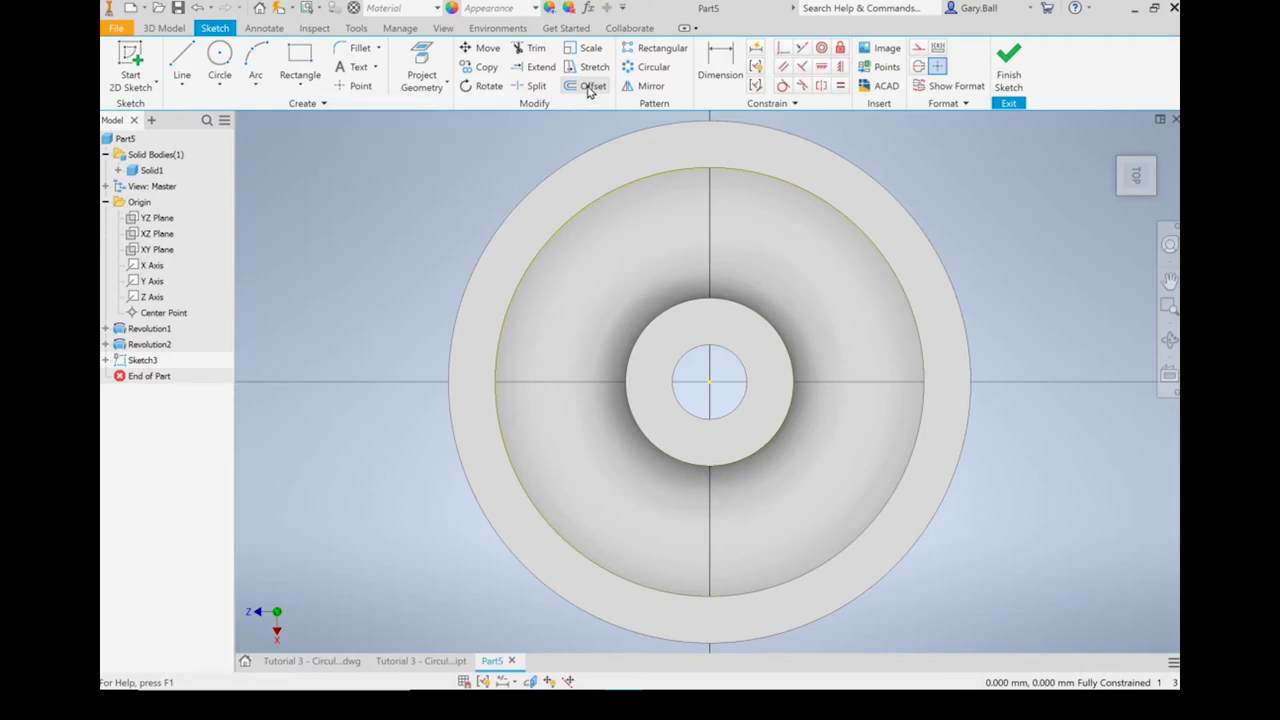
- Offset the projected outer circle of the web inward by 5 mm
{"action": "left_click", "coordinate": [590, 87]}
{"action": "left_click", "coordinate": [552, 237]}
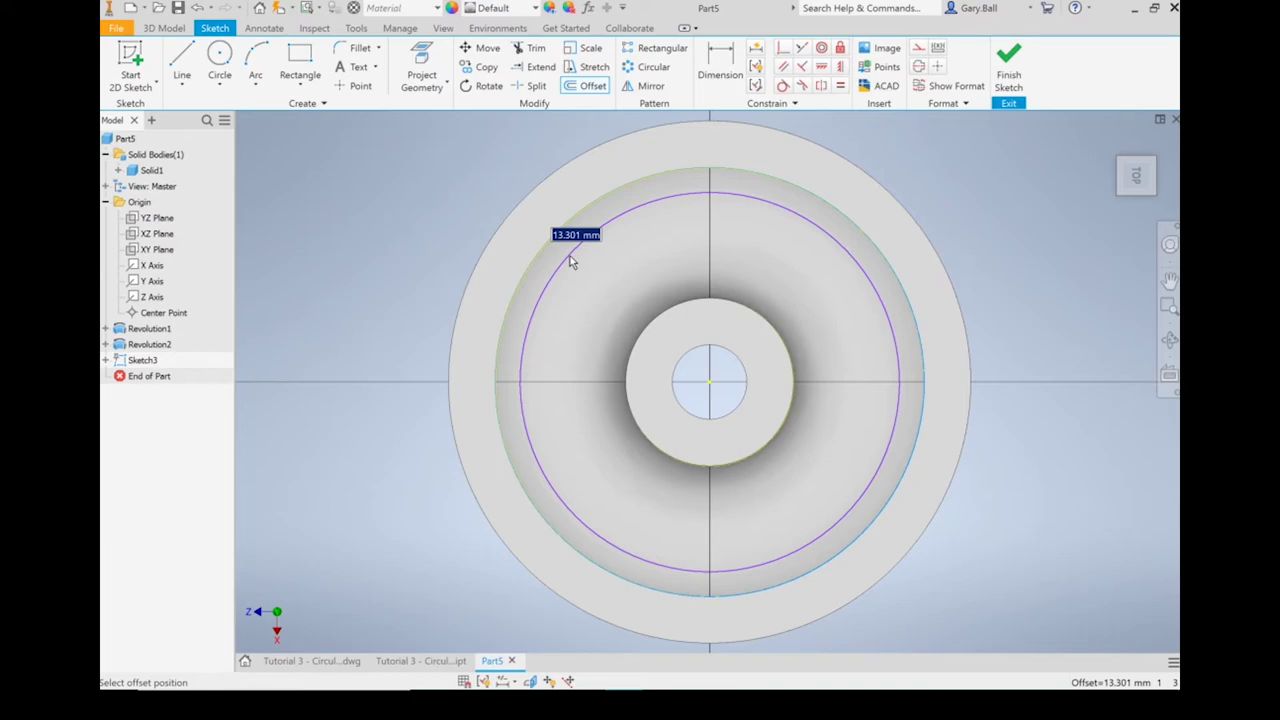
{"action": "left_click", "coordinate": [570, 260]}
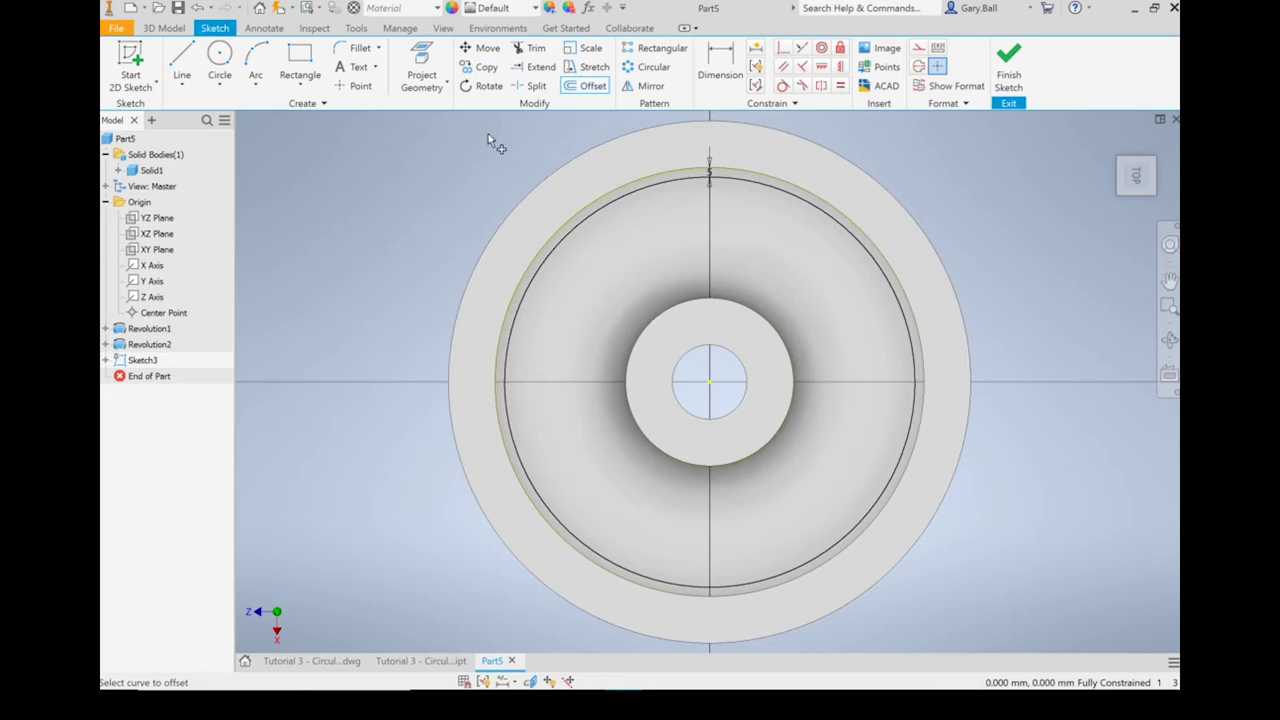
- Offset the projected hub circle outward by 10 mm
{"action": "left_click", "coordinate": [570, 90]}
{"action": "left_click", "coordinate": [656, 323]}
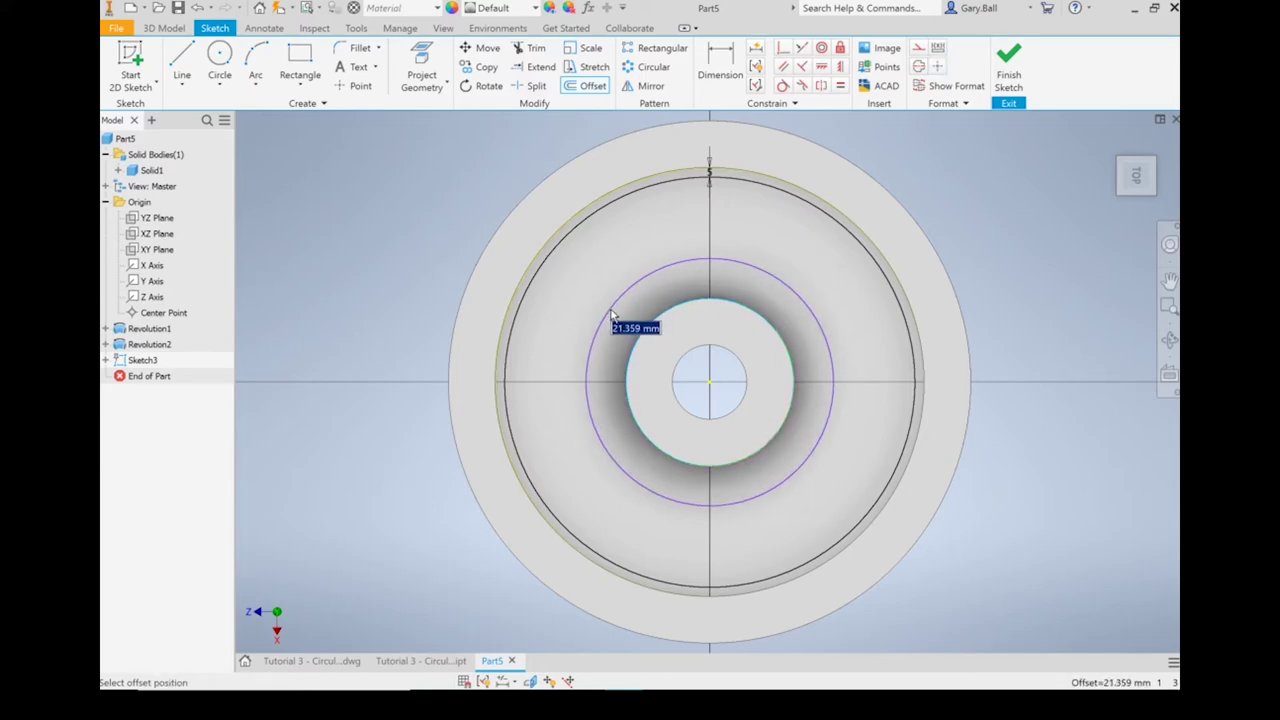
{"action": "type", "text": "10"}
{"action": "key", "text": "Return"}
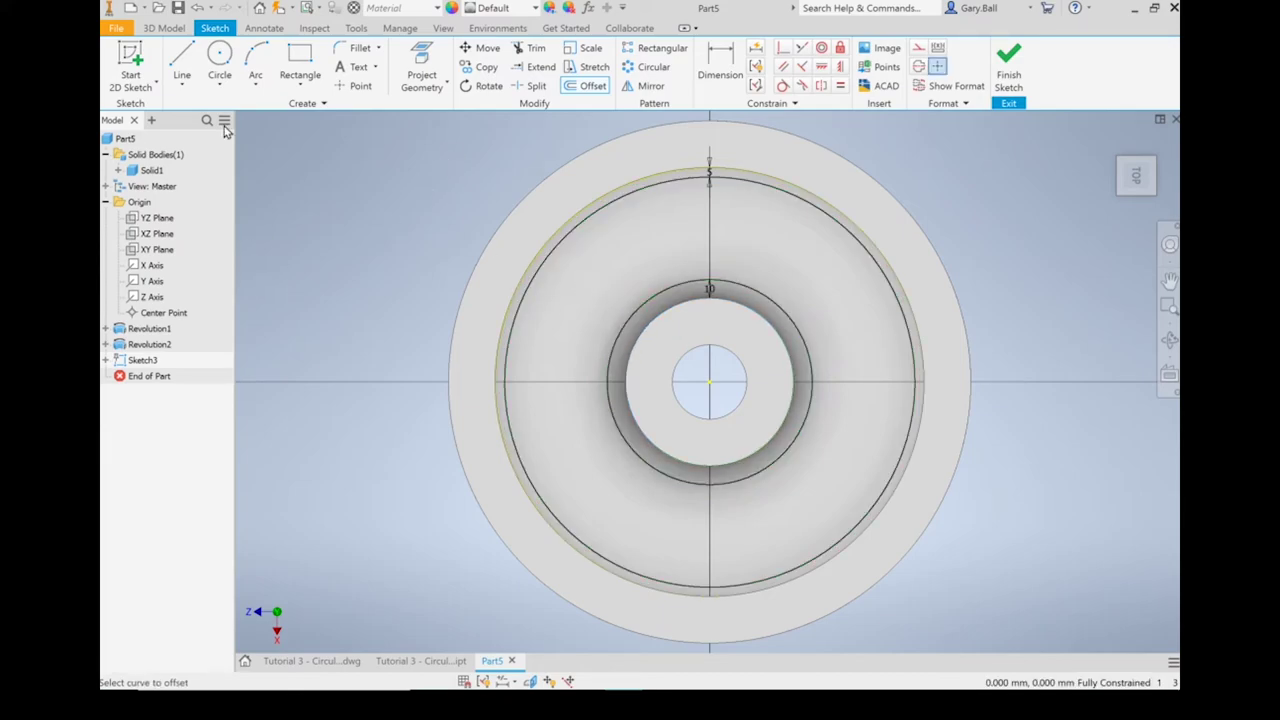
- Draw three 110 mm lines from the centre point to the outer offset circle: one horizontal and one angled about 16° on each side of it
{"action": "left_click", "coordinate": [183, 58]}
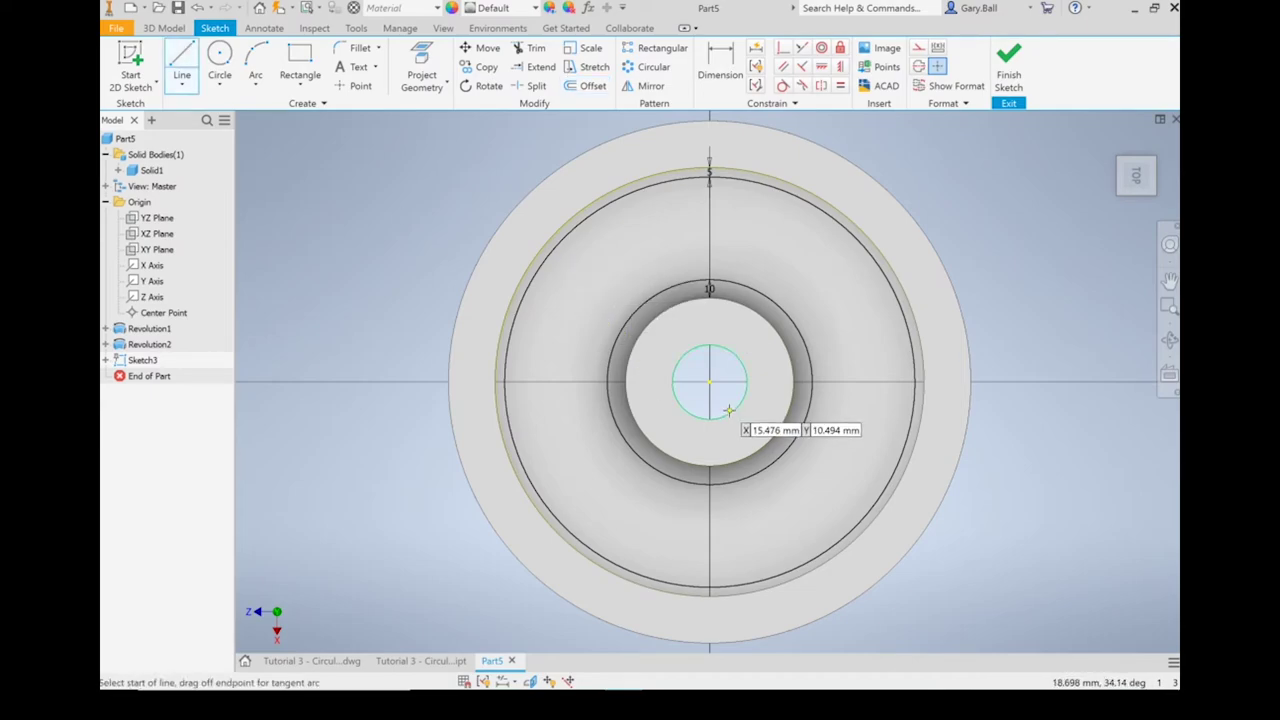
{"action": "left_click", "coordinate": [709, 383]}
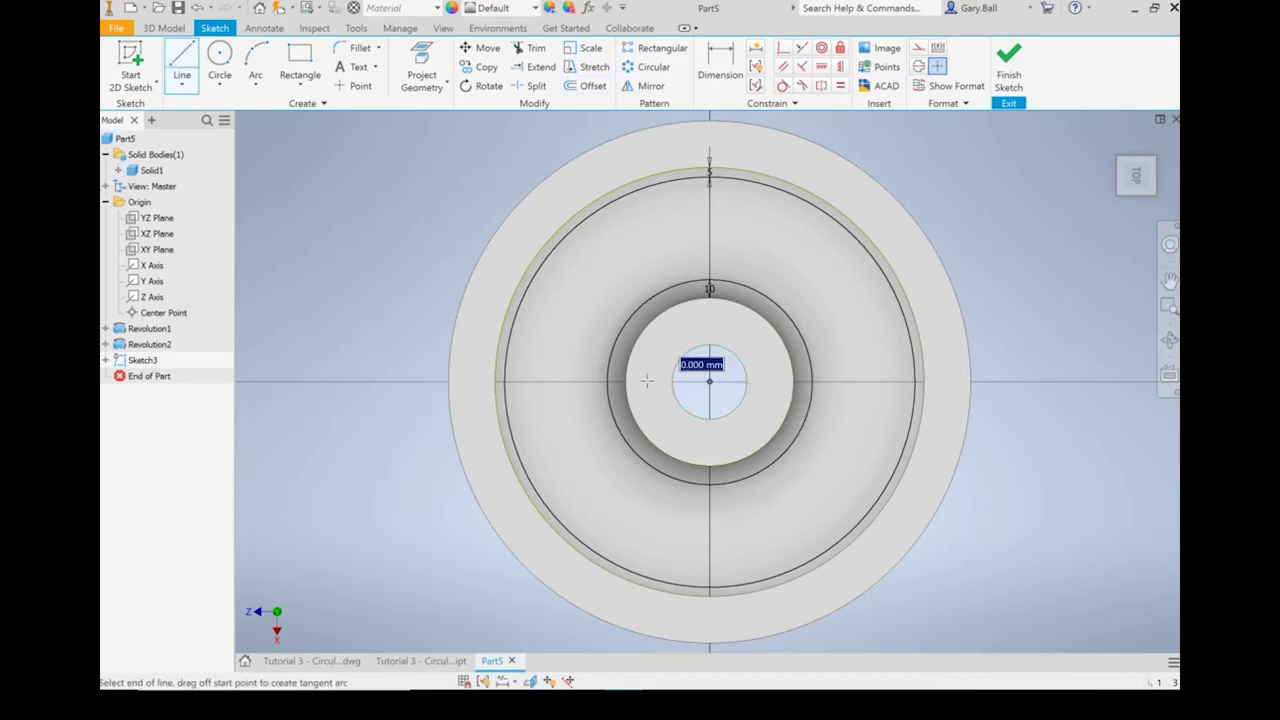
{"action": "double_click", "coordinate": [505, 381]}
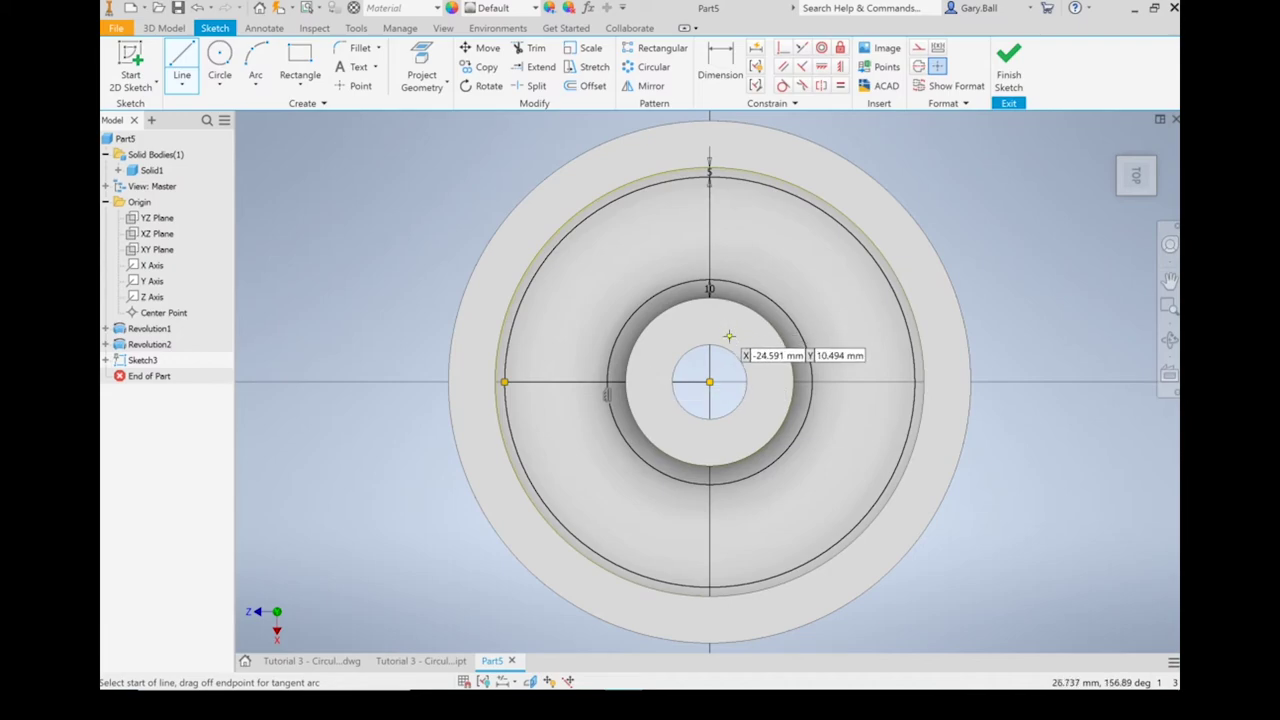
{"action": "left_click", "coordinate": [709, 381]}
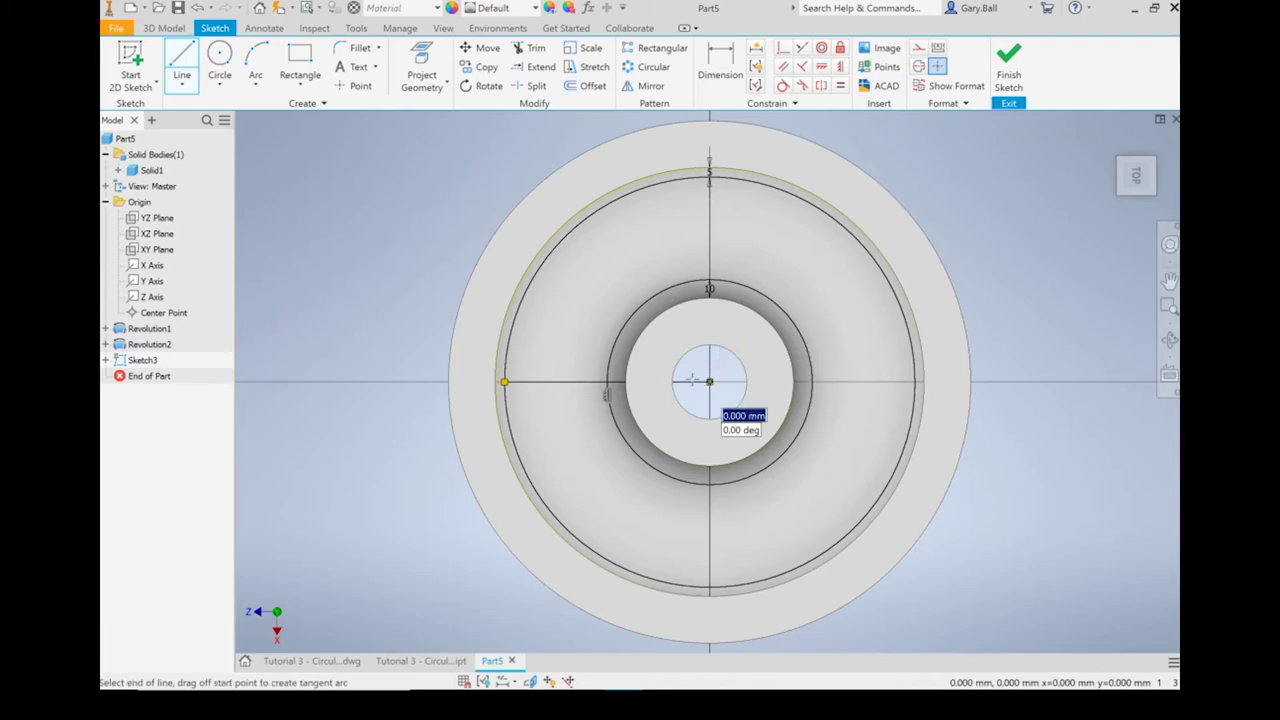
{"action": "double_click", "coordinate": [531, 338]}
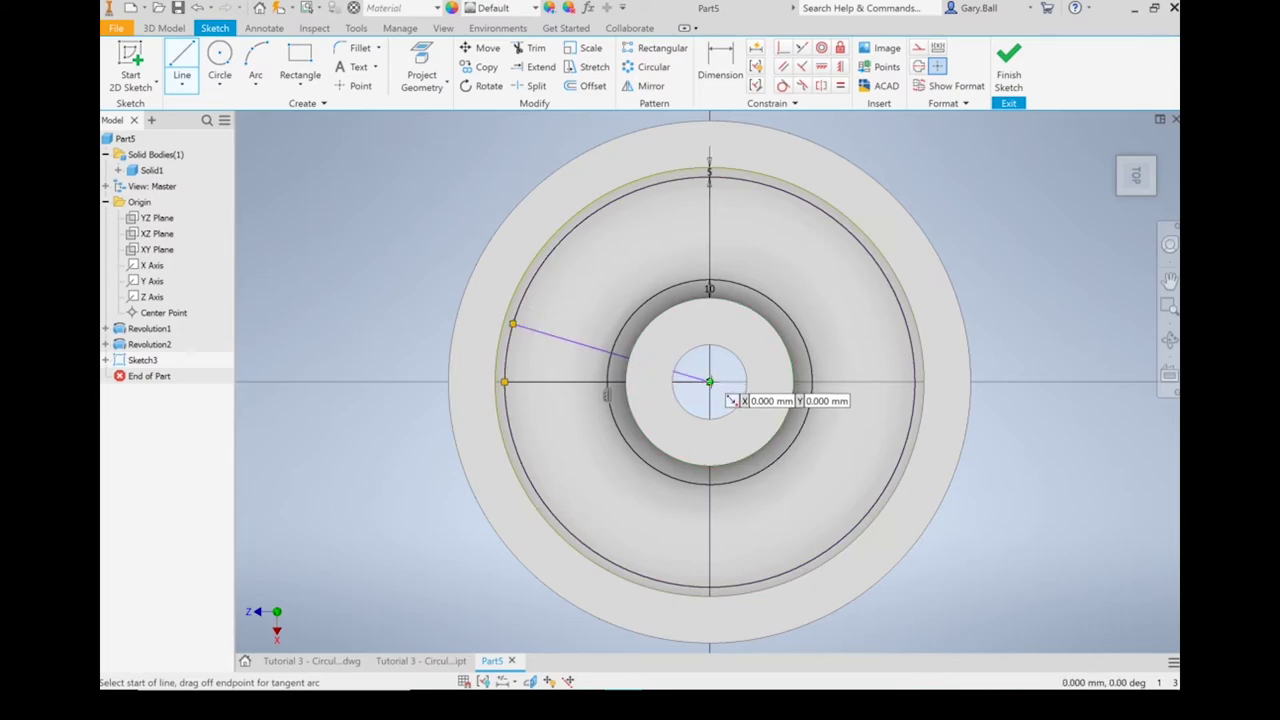
{"action": "left_click", "coordinate": [709, 381]}
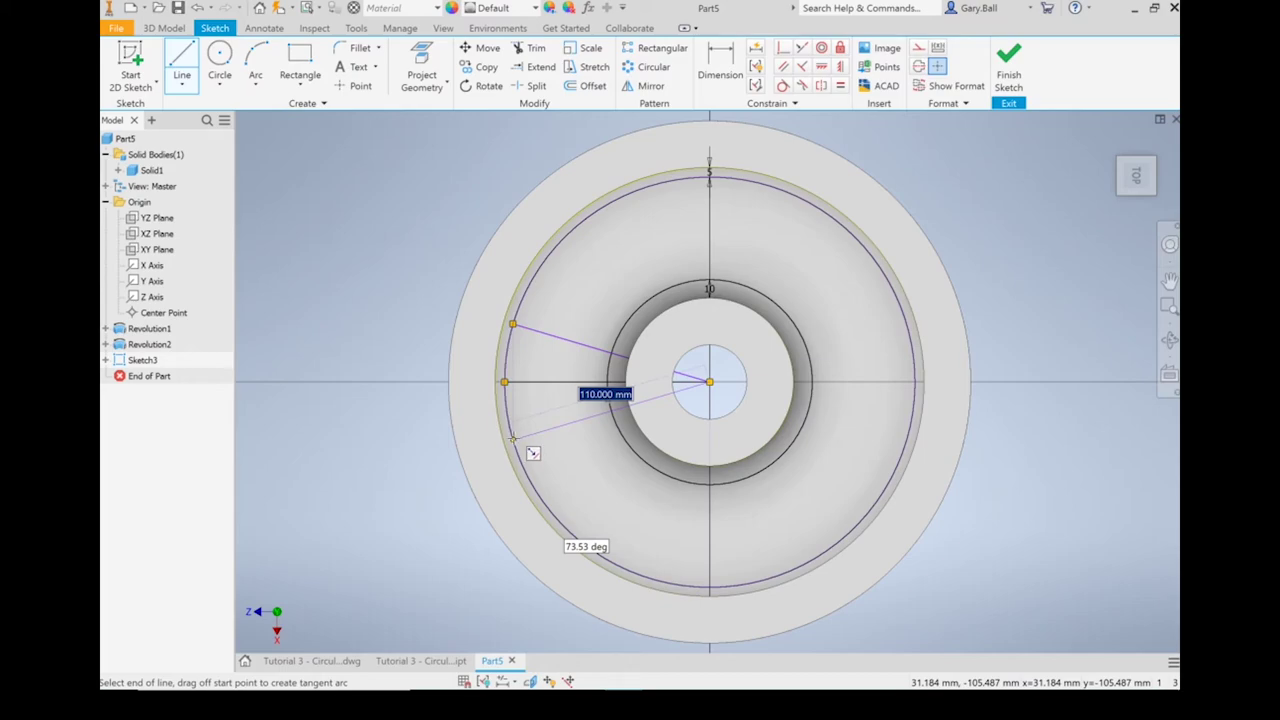
{"action": "double_click", "coordinate": [512, 438]}
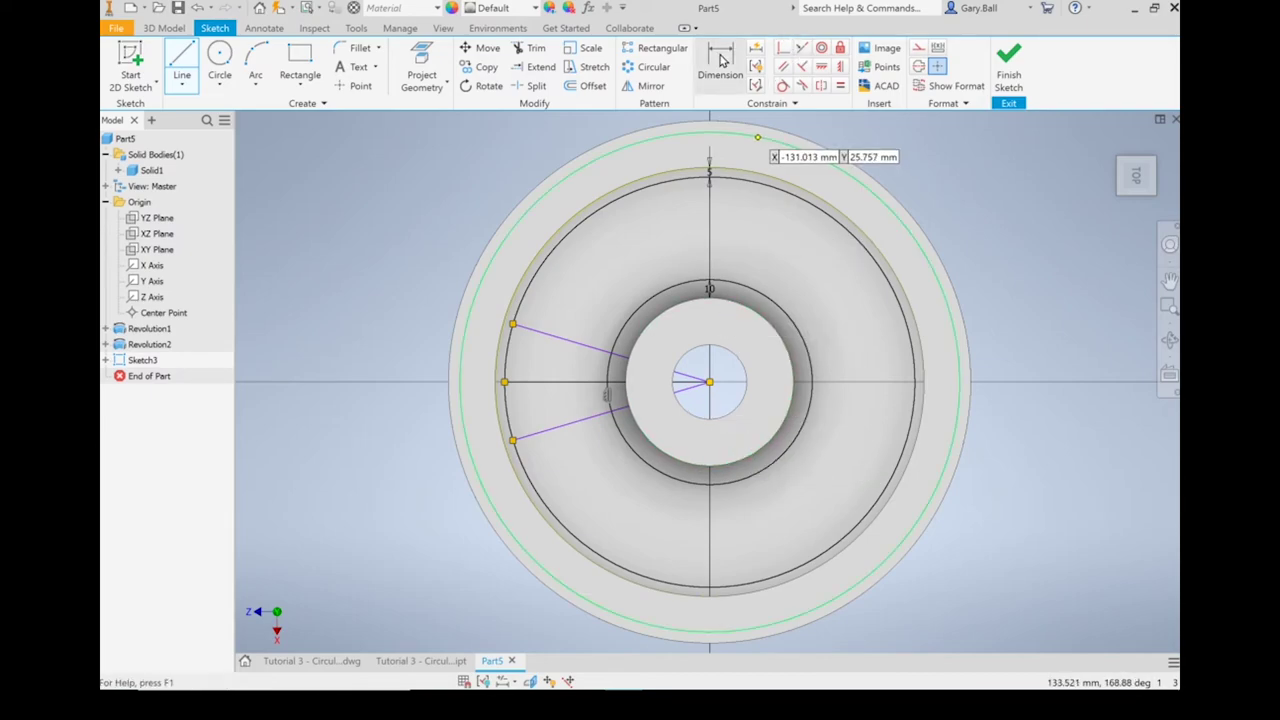
- Dimension the angle between the horizontal line and the upper angled line, and set it to 15°
{"action": "left_click", "coordinate": [724, 62]}
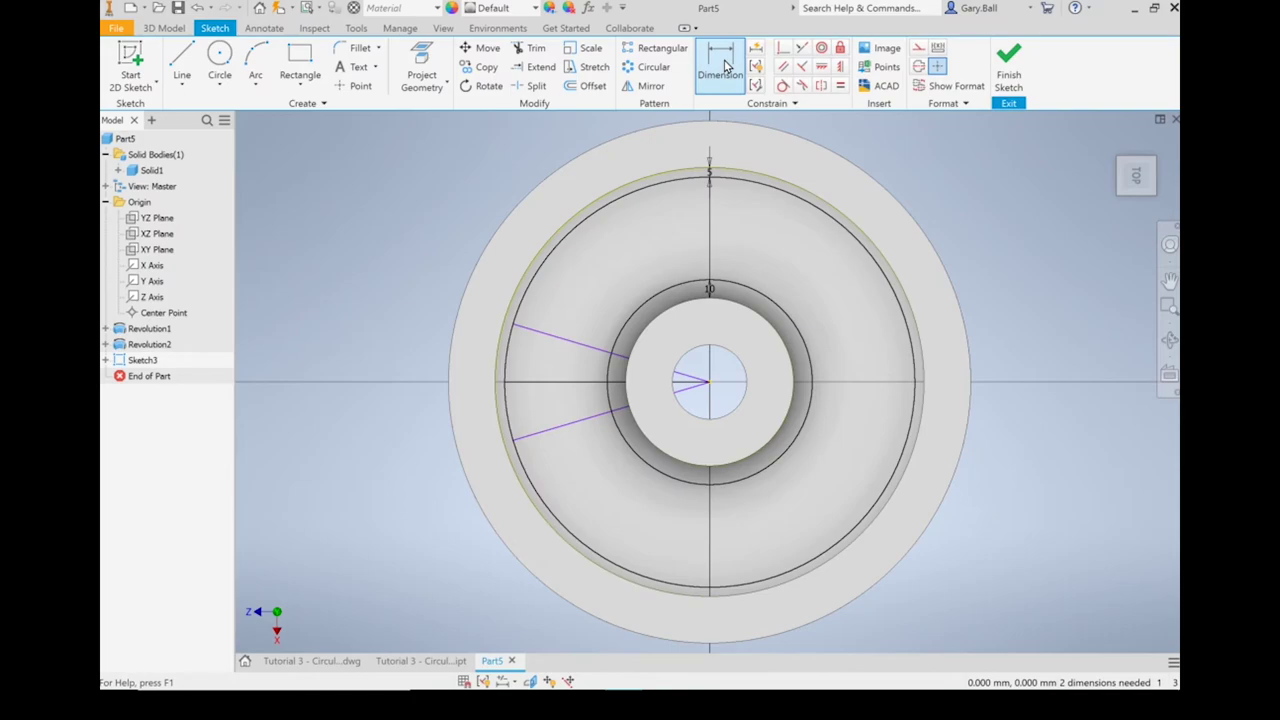
{"action": "left_click", "coordinate": [567, 385]}
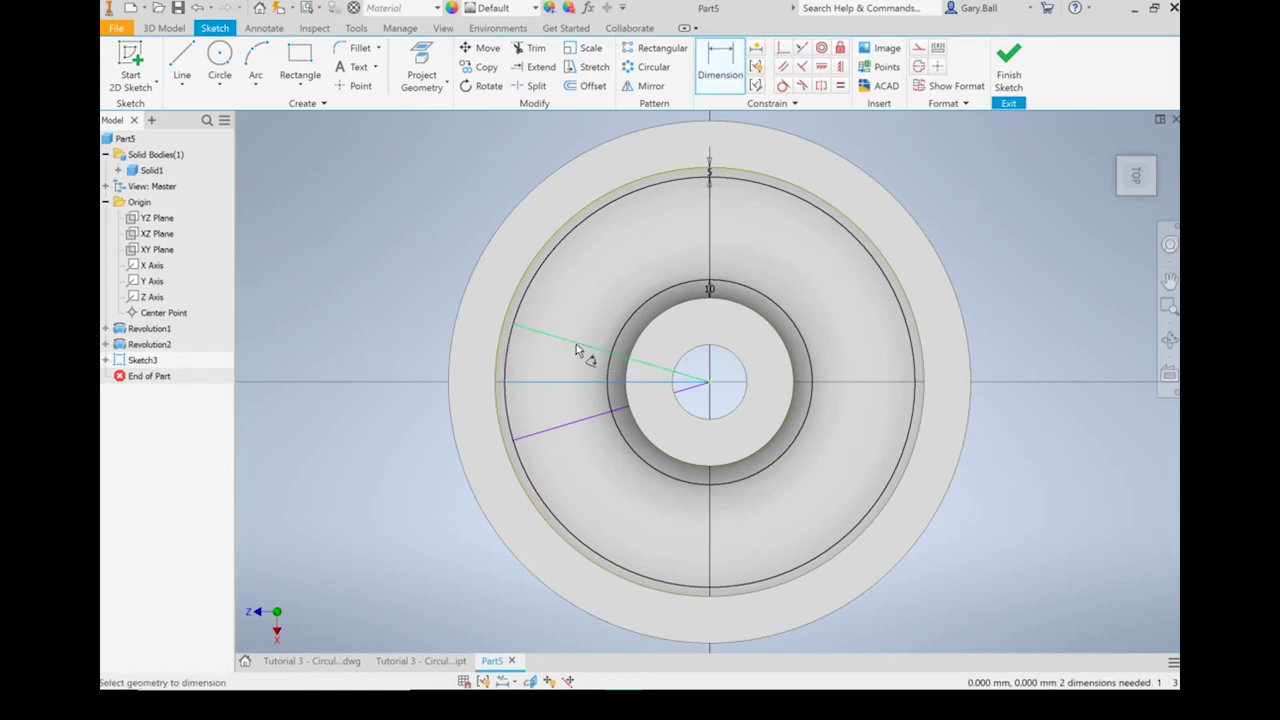
{"action": "left_click", "coordinate": [576, 351]}
{"action": "left_click", "coordinate": [556, 362]}
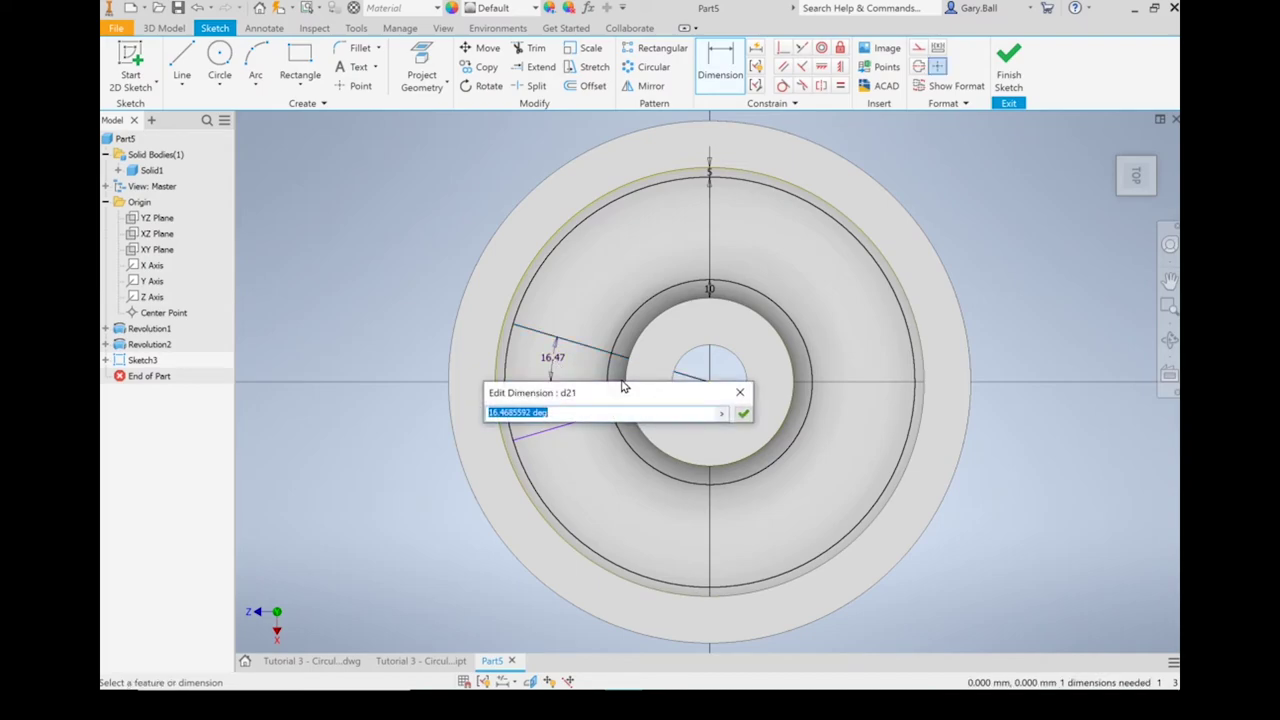
{"action": "type", "text": "15"}
{"action": "key", "text": "Return"}
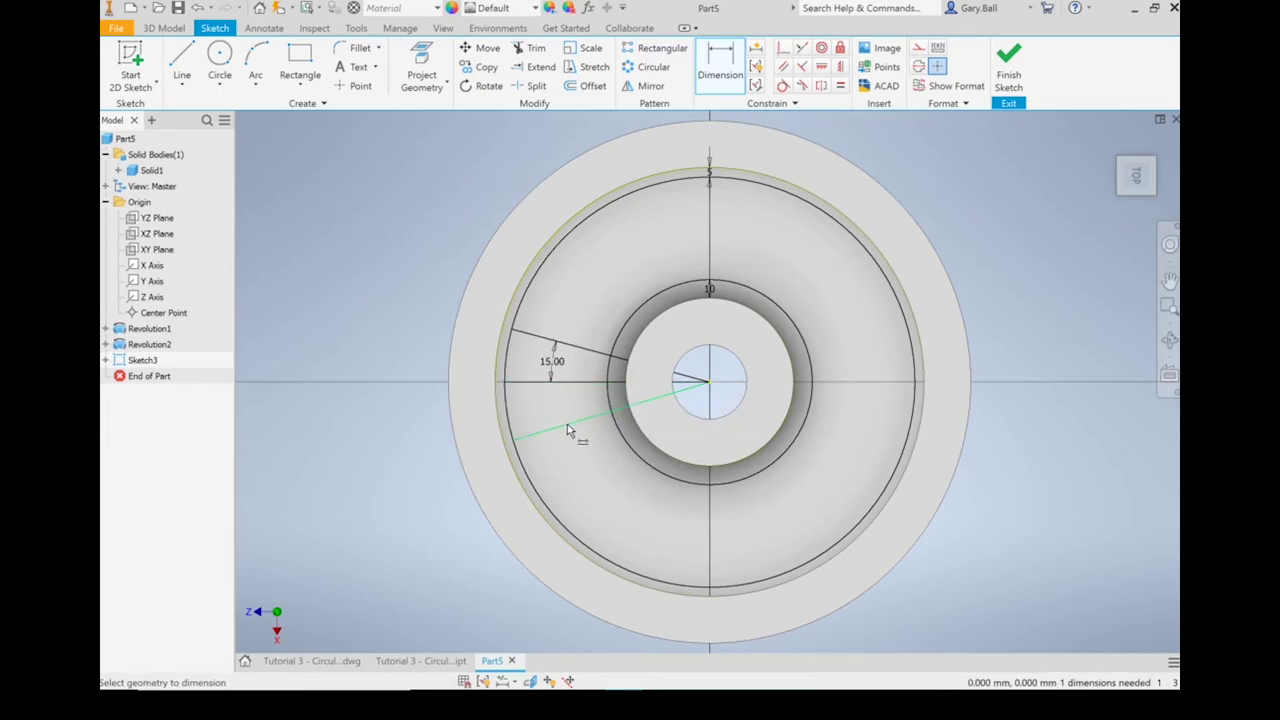
- Dimension the angle between the horizontal and lower angled lines, link it to the upper 15° angle, and finish the sketch
{"action": "left_click", "coordinate": [567, 424]}
{"action": "left_click", "coordinate": [576, 388]}
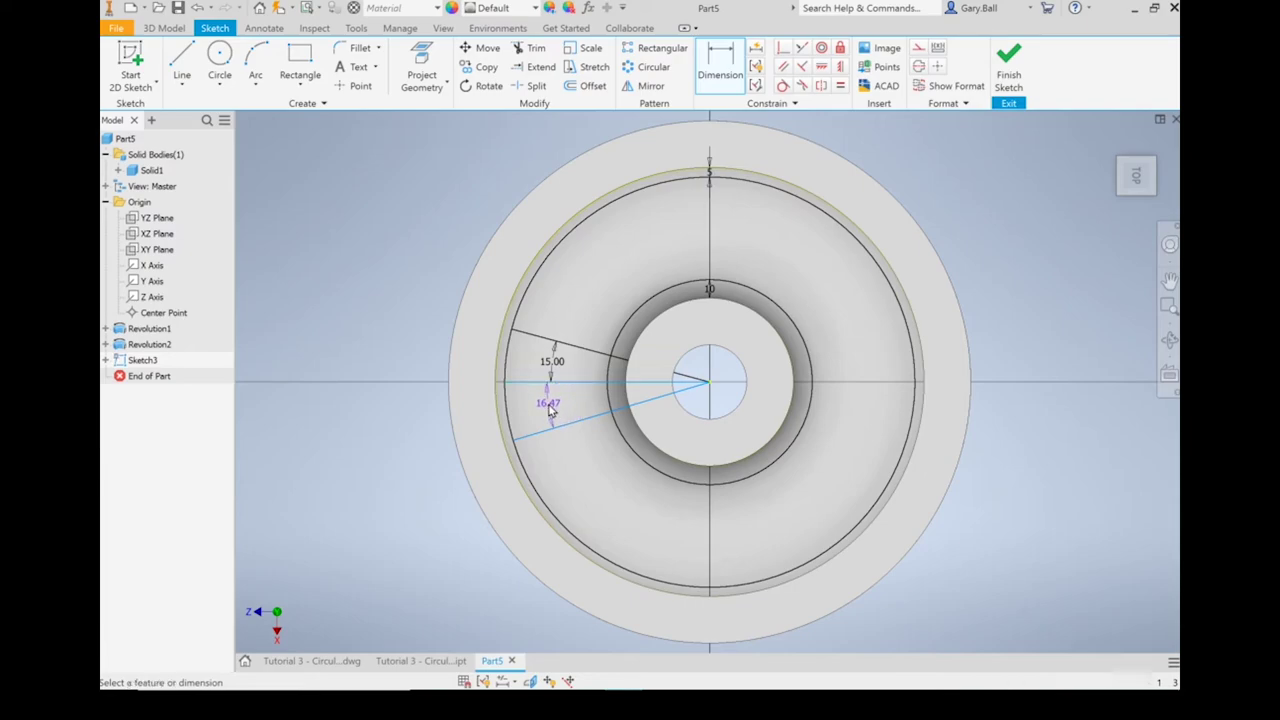
{"action": "left_click", "coordinate": [552, 404]}
{"action": "left_click", "coordinate": [559, 371]}
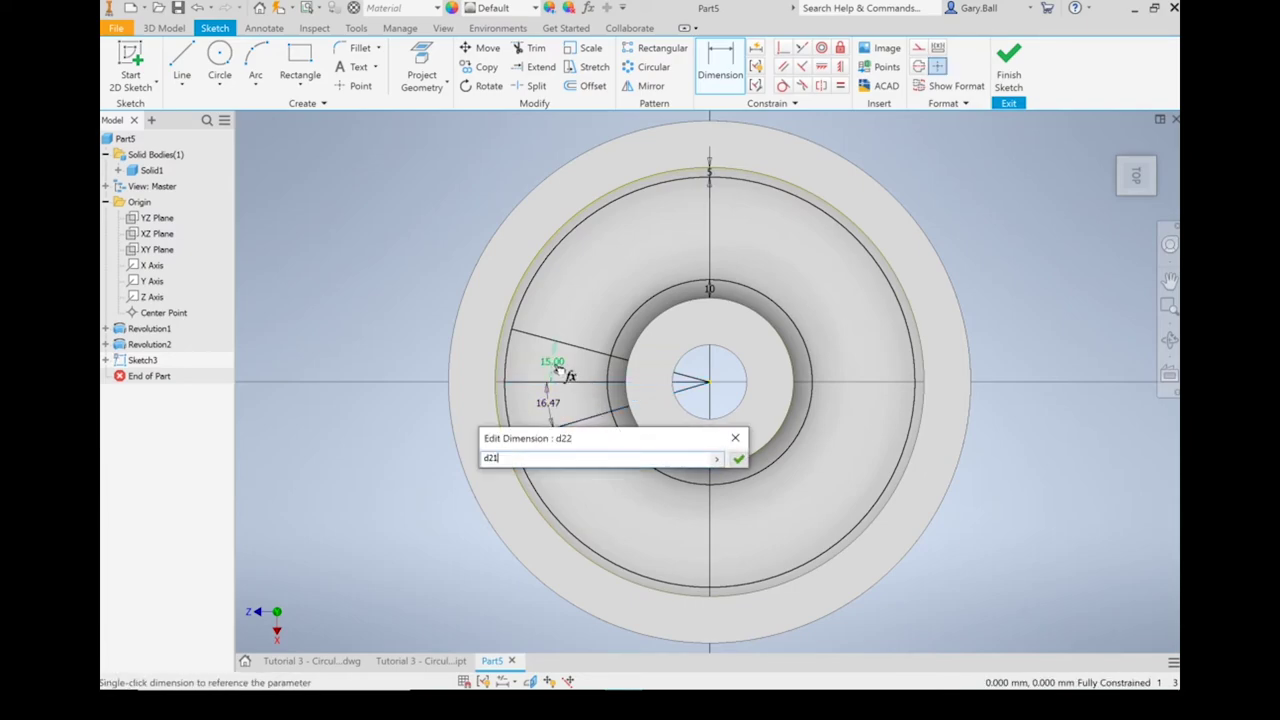
{"action": "key", "text": "Return"}
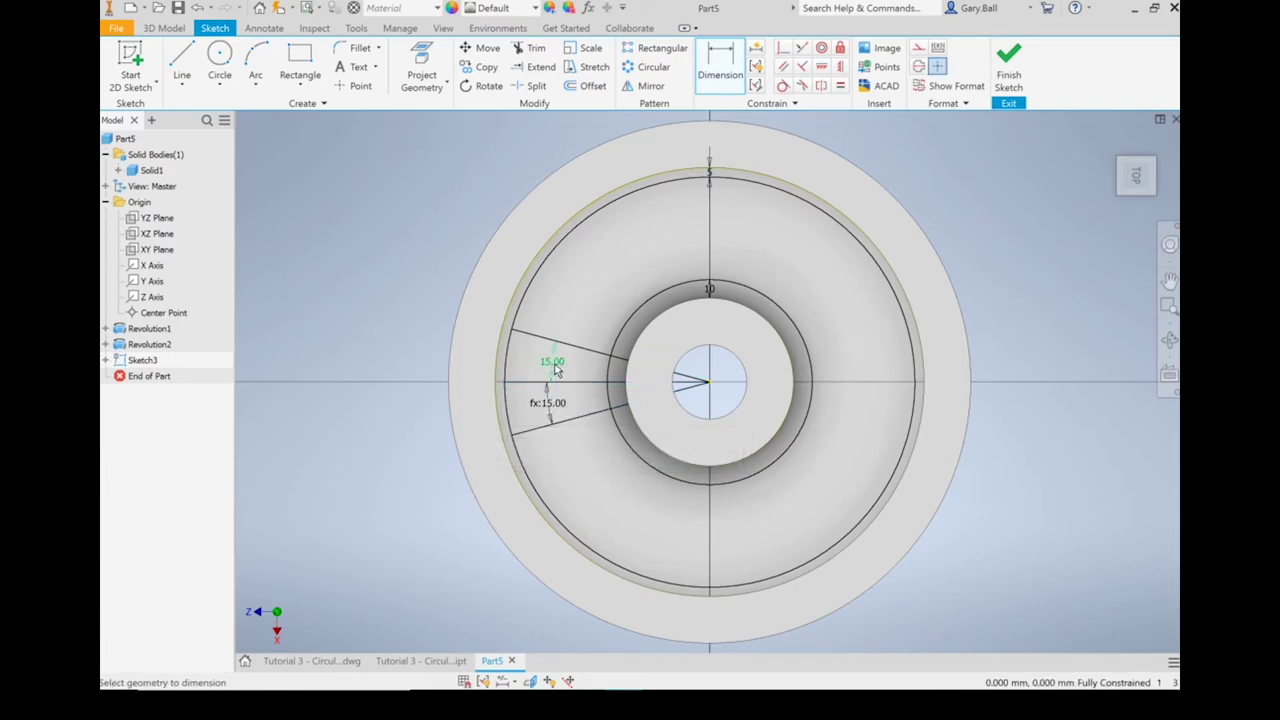
{"action": "left_click", "coordinate": [1010, 60]}
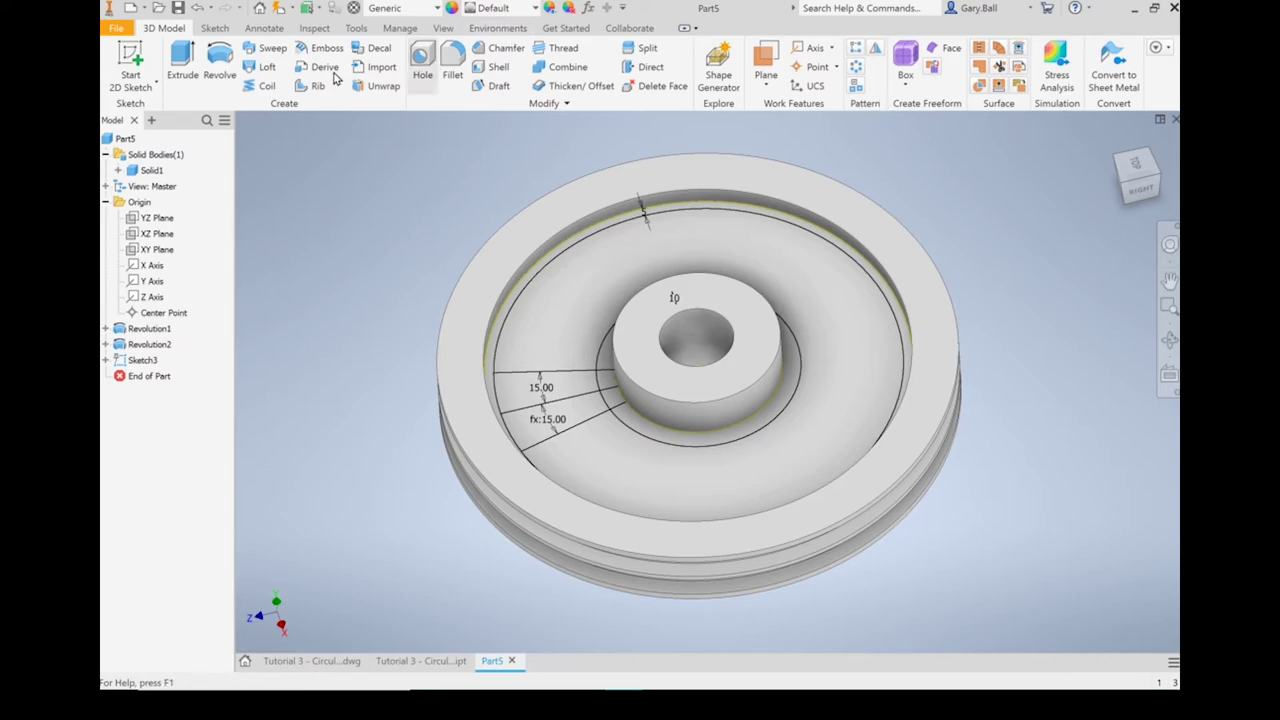
- Extrude the two adjoining wedge profiles between the hub and rim offset circles as a cut through all of the web
{"action": "left_click", "coordinate": [193, 62]}
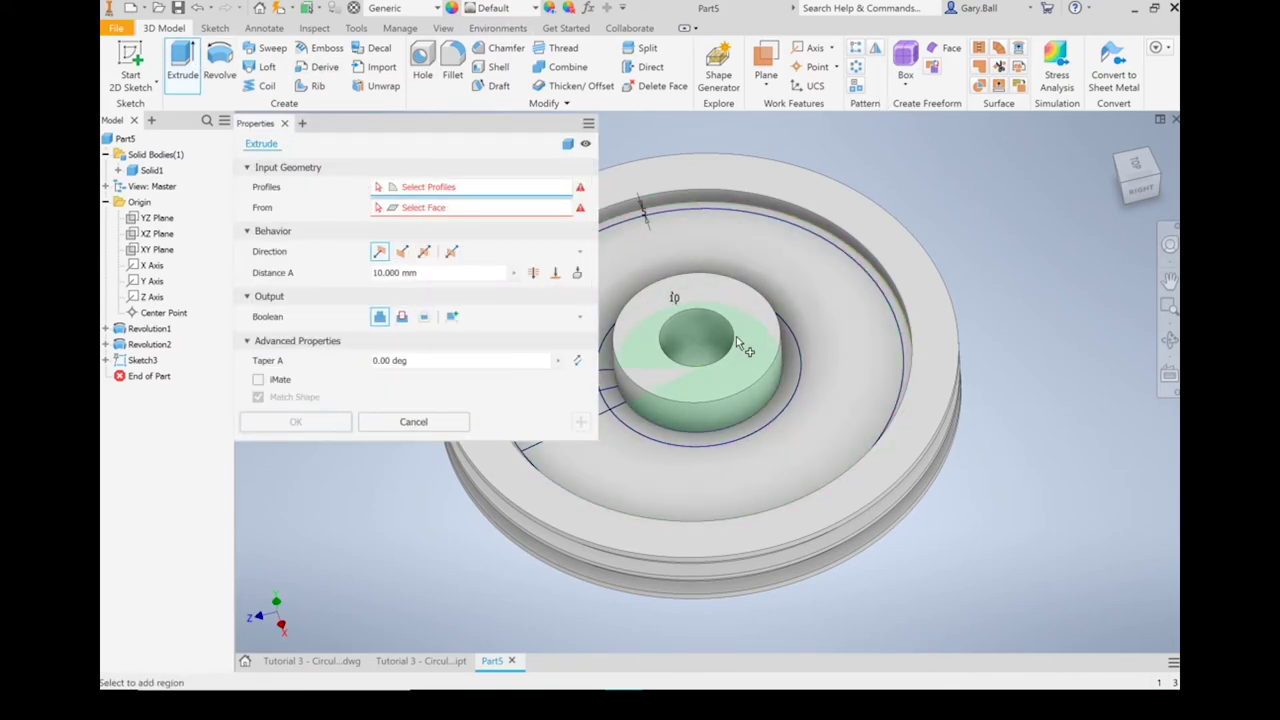
{"action": "middle_click_drag", "start_coordinate": [706, 345], "coordinate": [971, 280]}
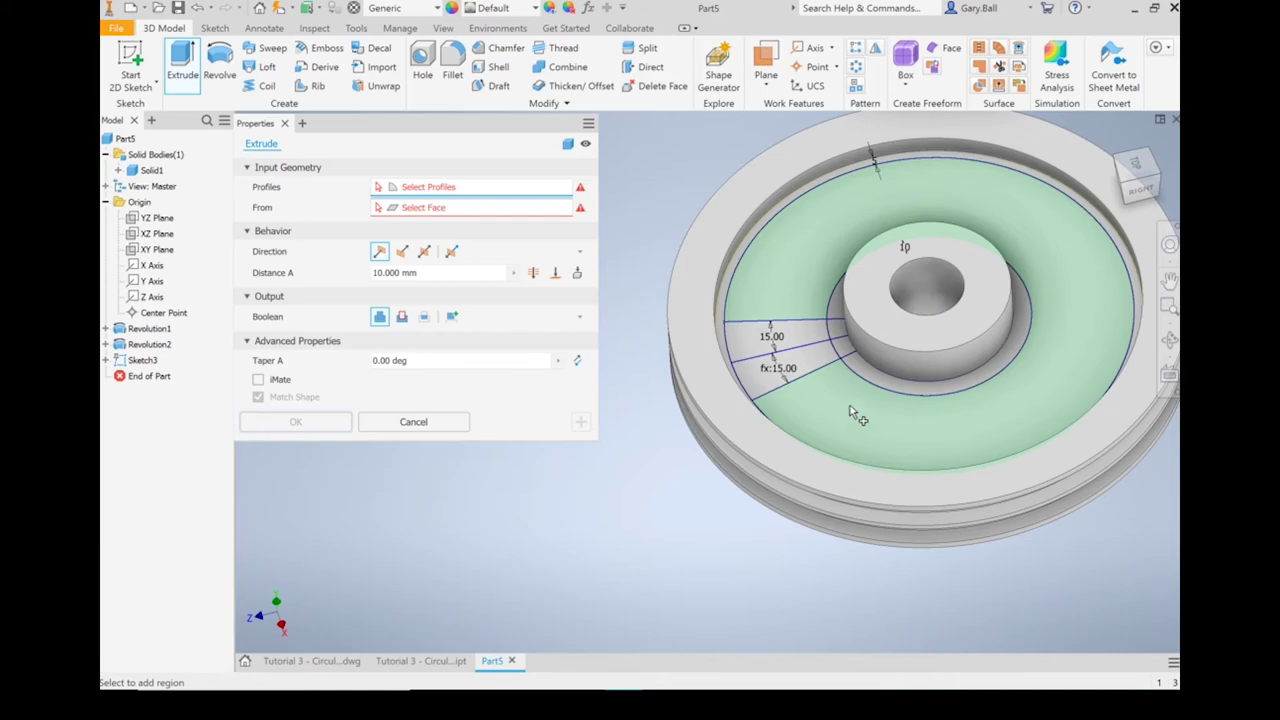
{"action": "left_click", "coordinate": [814, 365]}
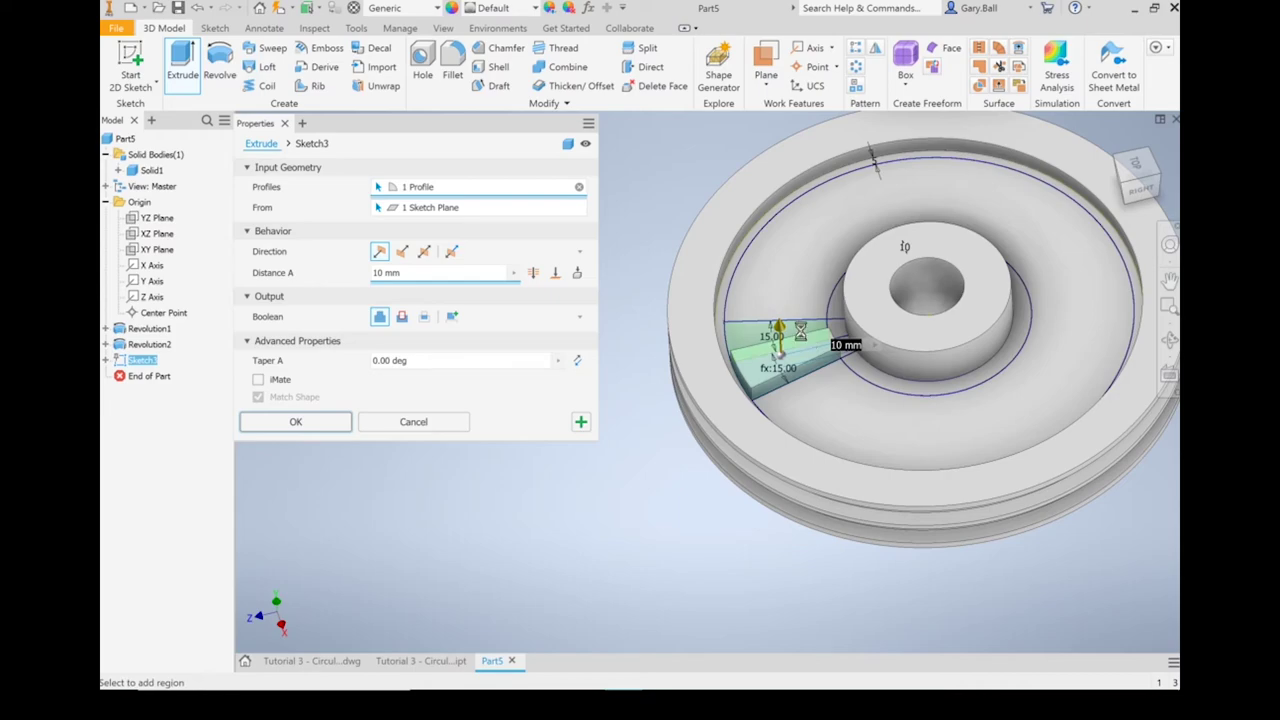
{"action": "left_click", "coordinate": [808, 338]}
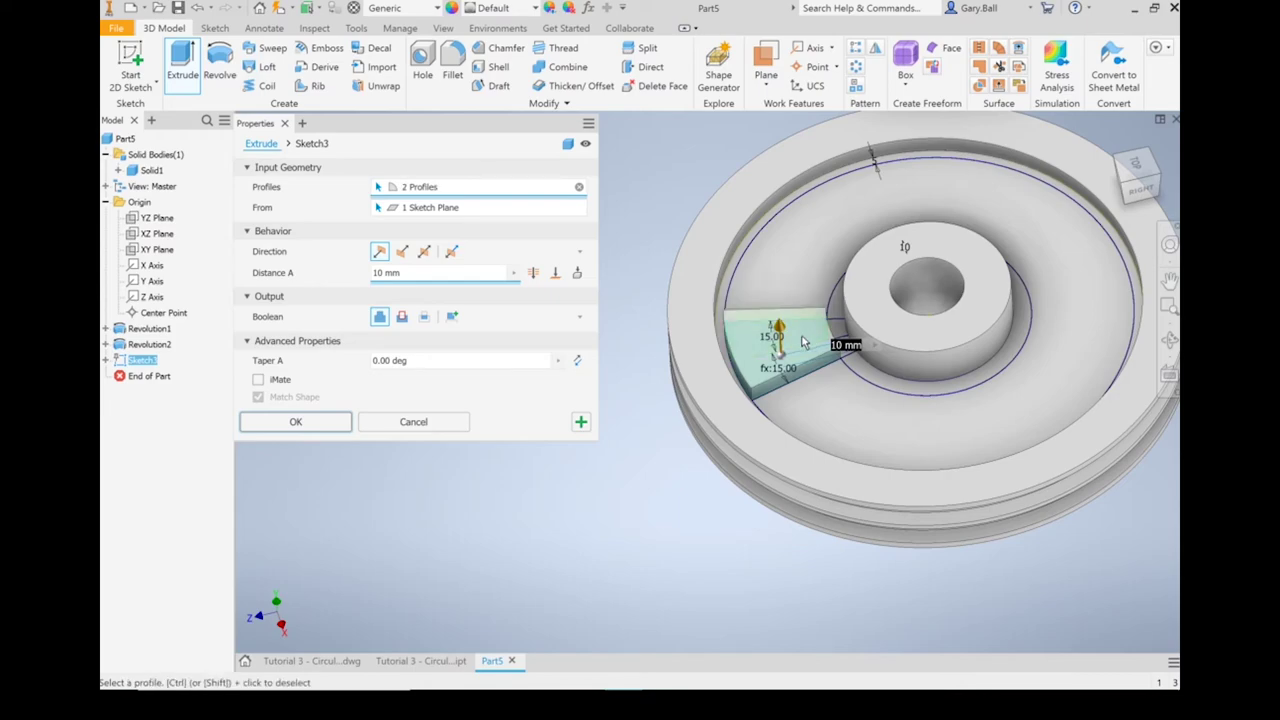
{"action": "left_click", "coordinate": [403, 319]}
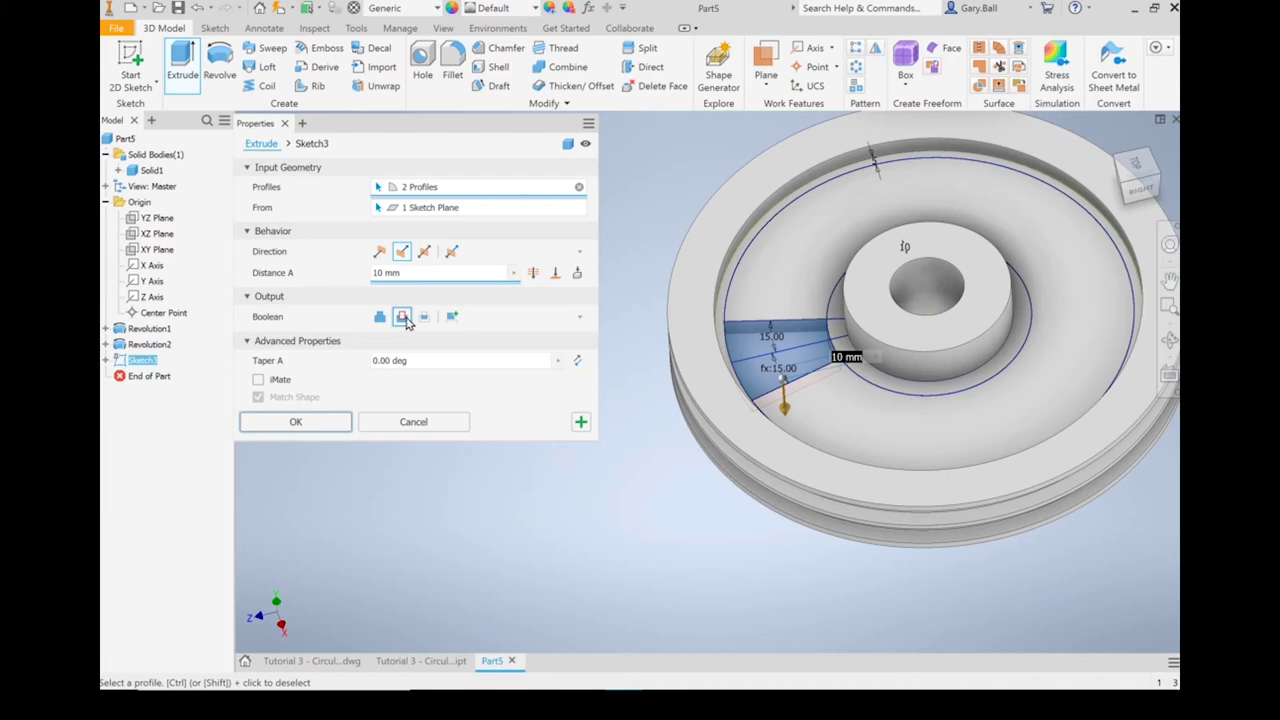
{"action": "left_click", "coordinate": [533, 273]}
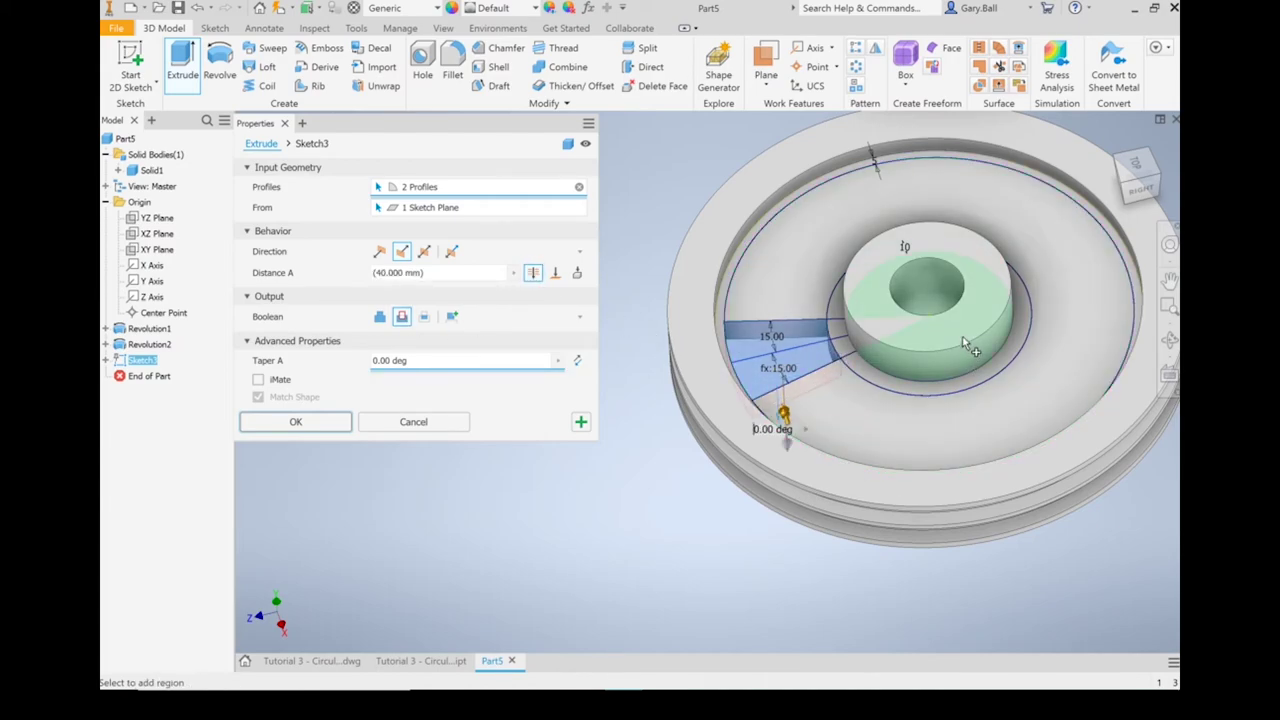
{"action": "left_click", "coordinate": [266, 423]}
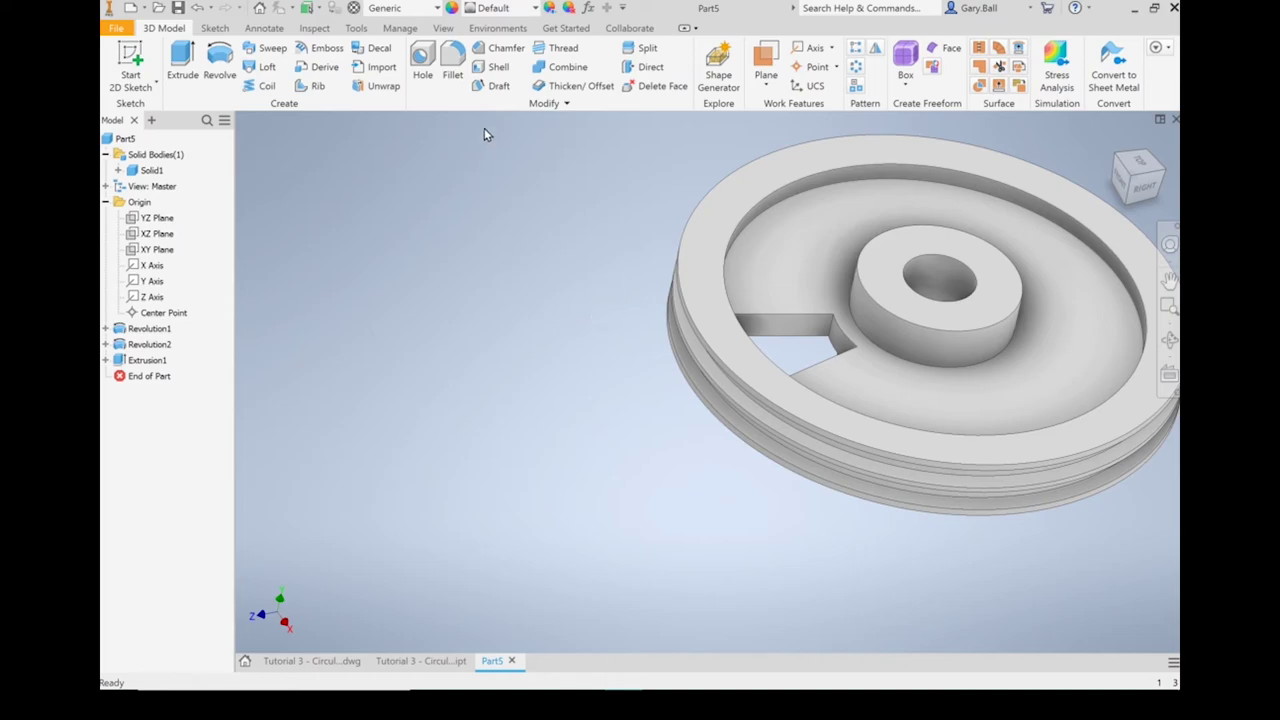
- Set up a constant fillet with a 10 mm radius on the two hub-side corner edges of the web opening
{"action": "left_click", "coordinate": [453, 58]}
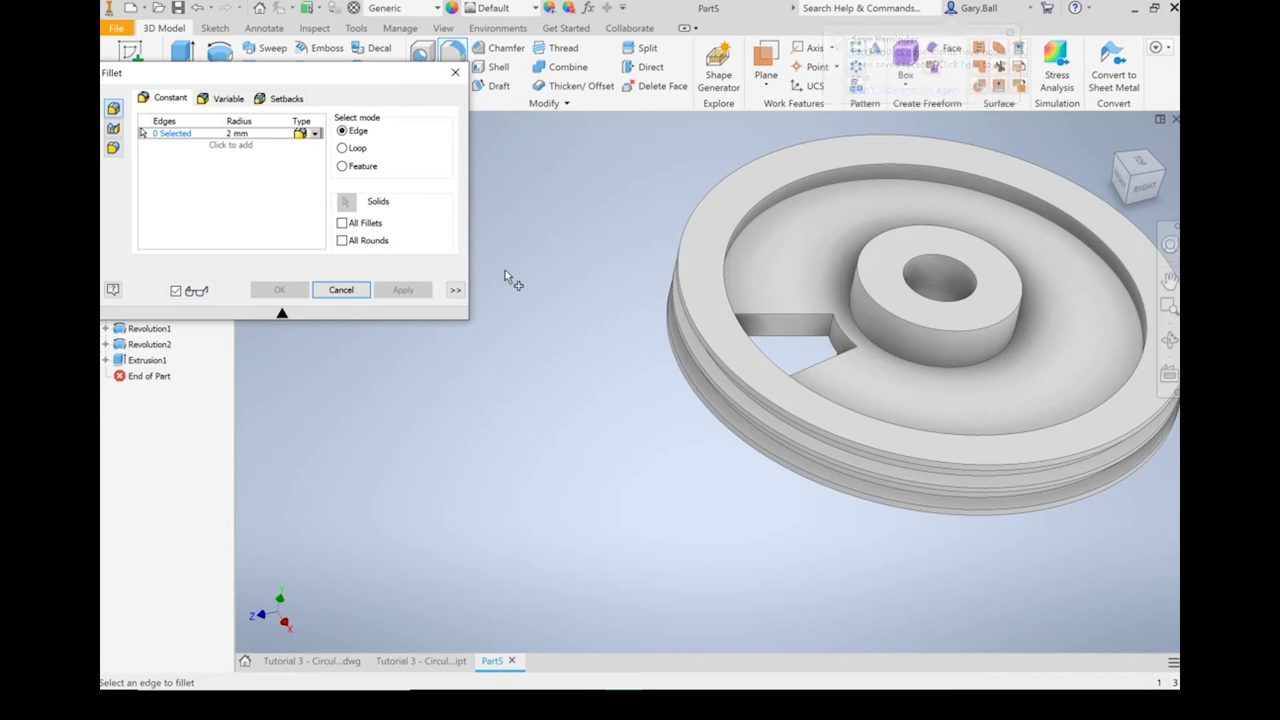
{"action": "left_click", "coordinate": [233, 134]}
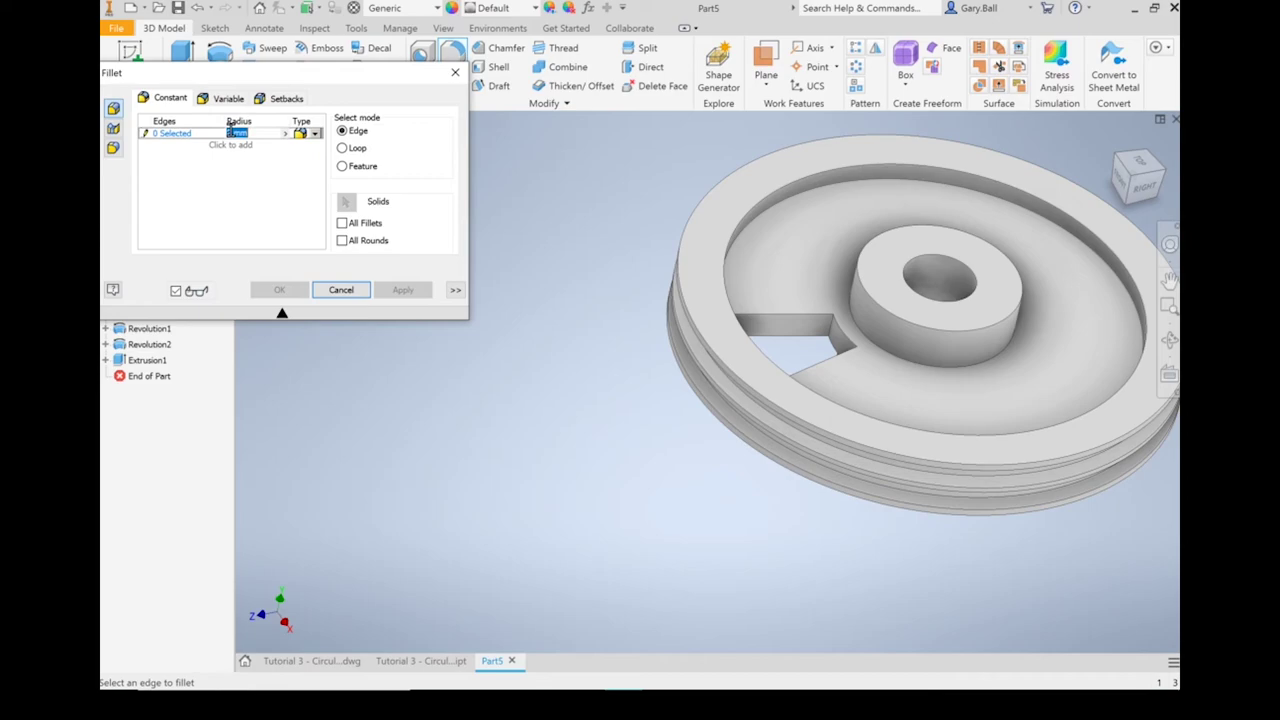
{"action": "type", "text": "10"}
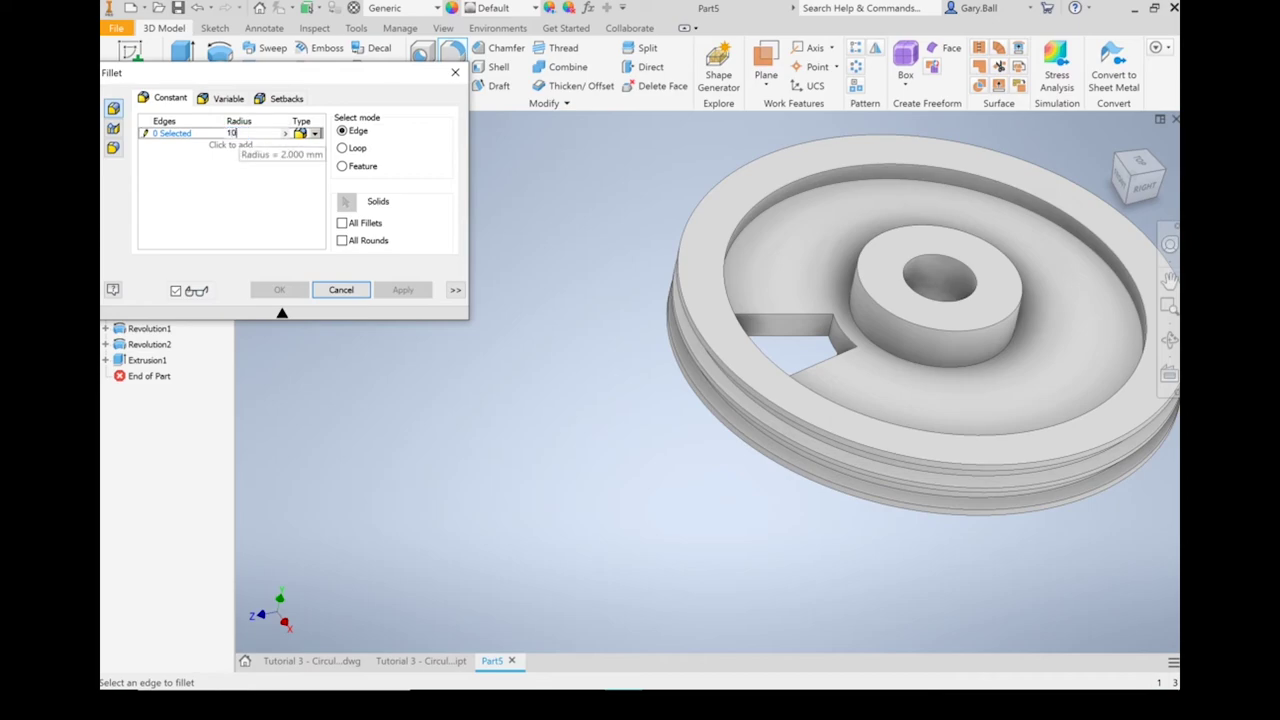
{"action": "left_click", "coordinate": [830, 334]}
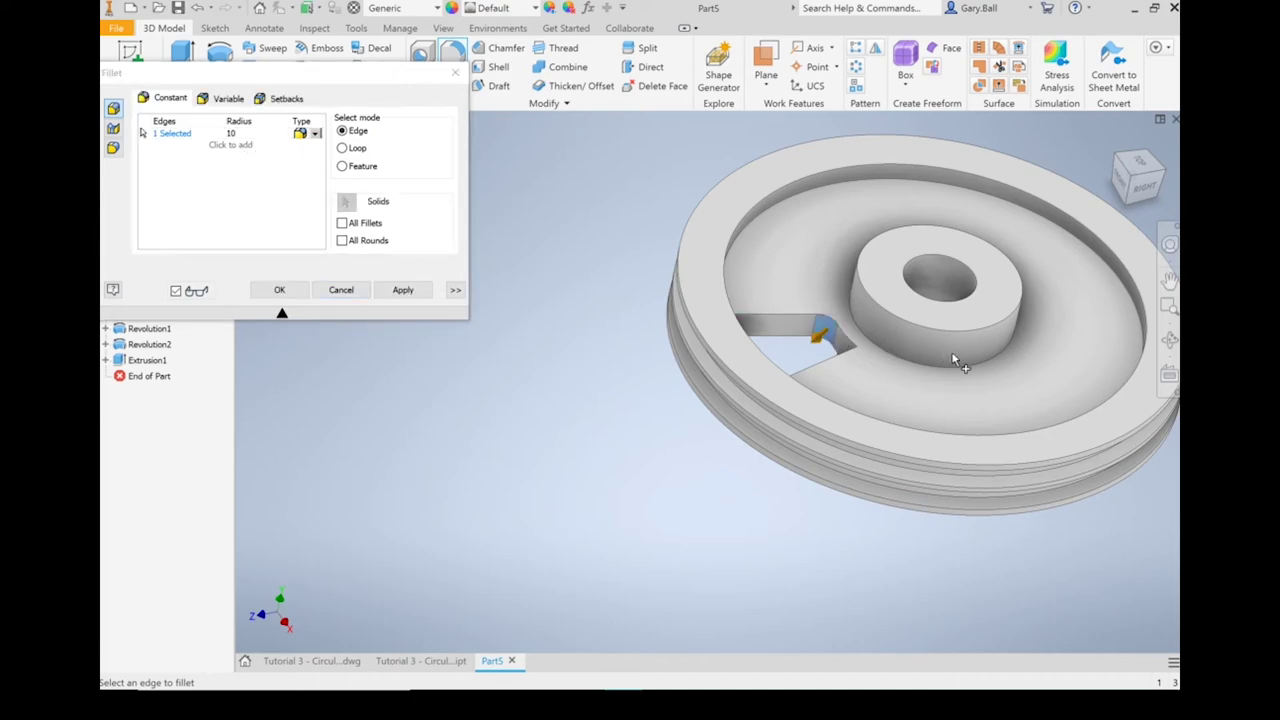
{"action": "left_click", "coordinate": [857, 365]}
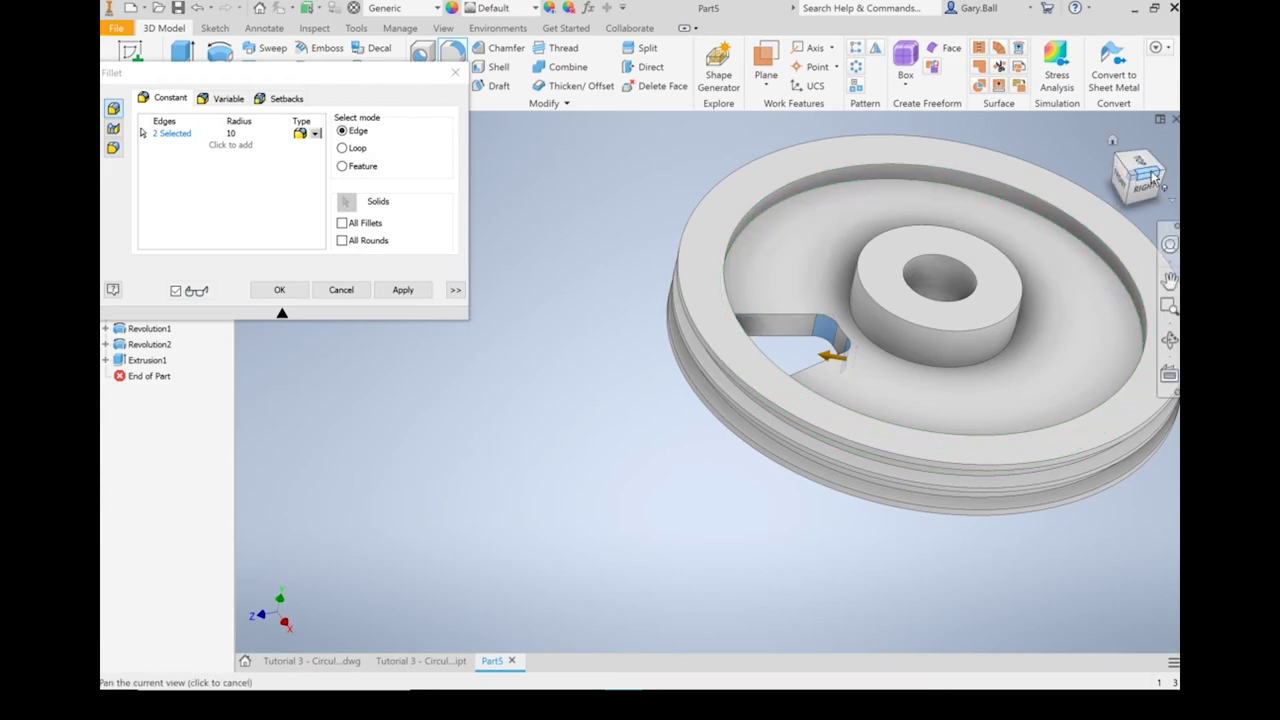
- Add the opening's two rim-side corner edges to the 10 mm fillet and apply it
{"action": "left_click_drag", "start_coordinate": [1152, 177], "coordinate": [1090, 181]}
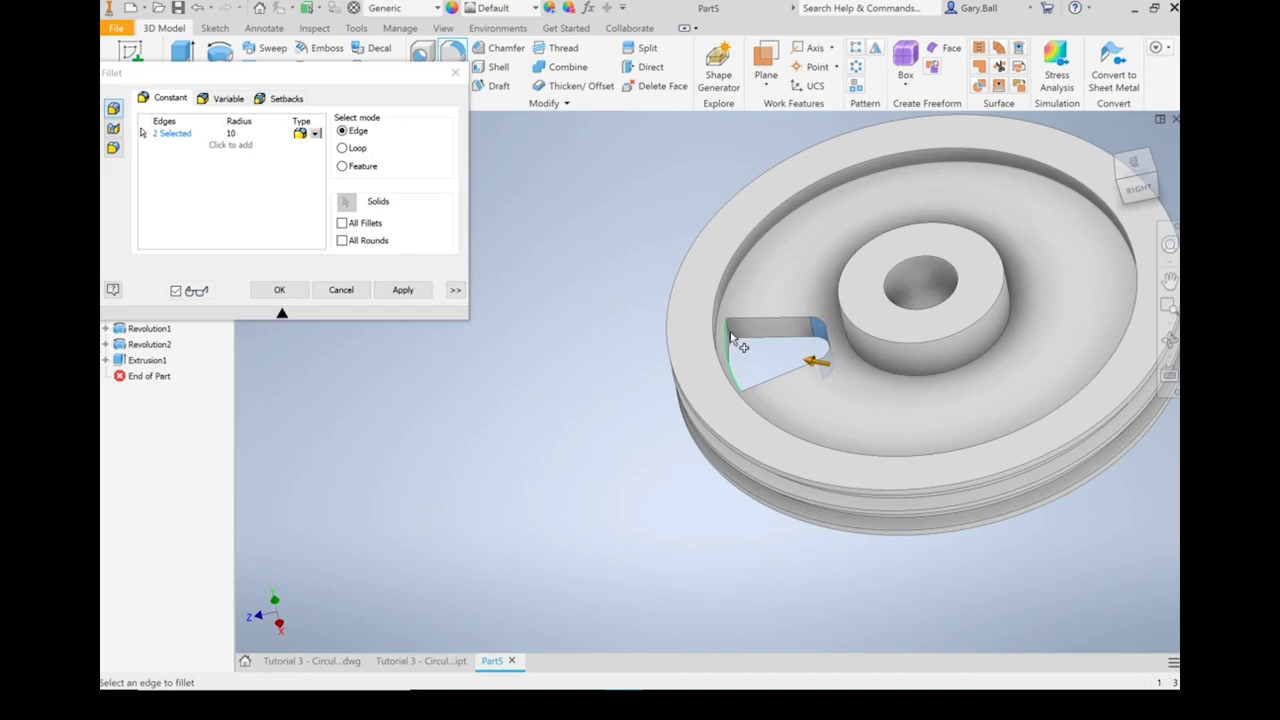
{"action": "scroll", "coordinate": [737, 340], "scroll_direction": "down", "scroll_amount": 5}
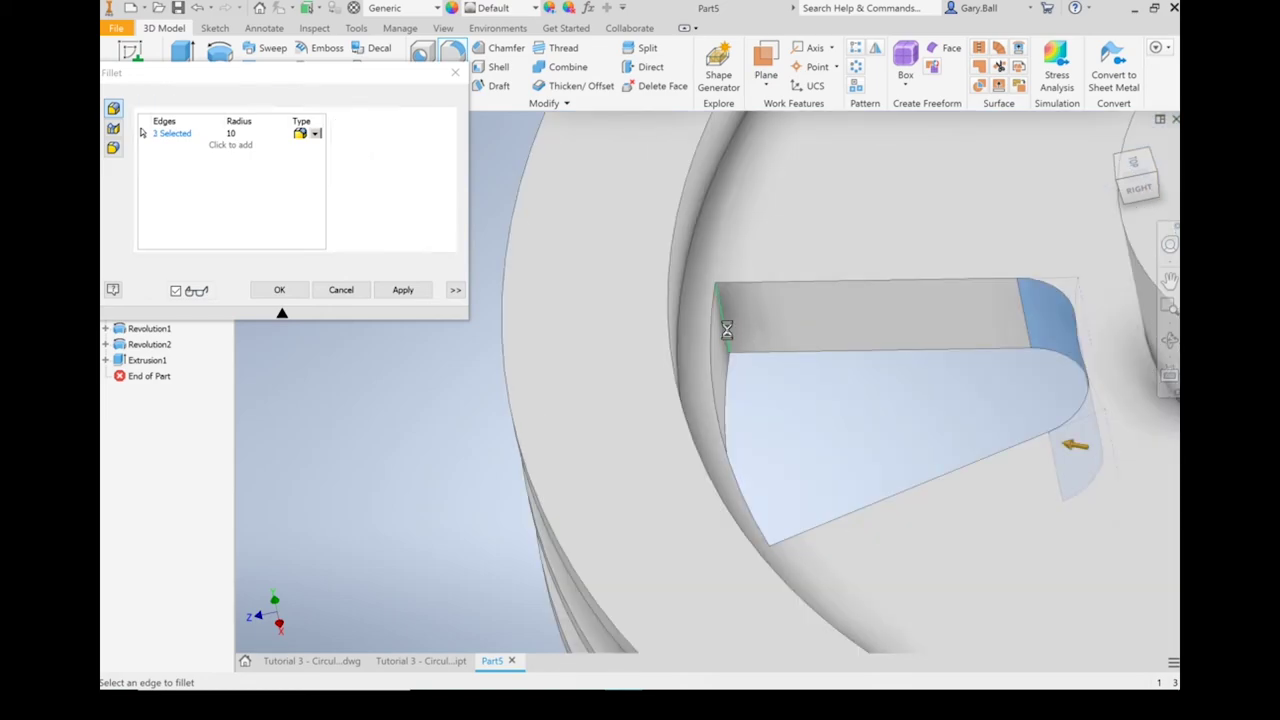
{"action": "left_click", "coordinate": [727, 336]}
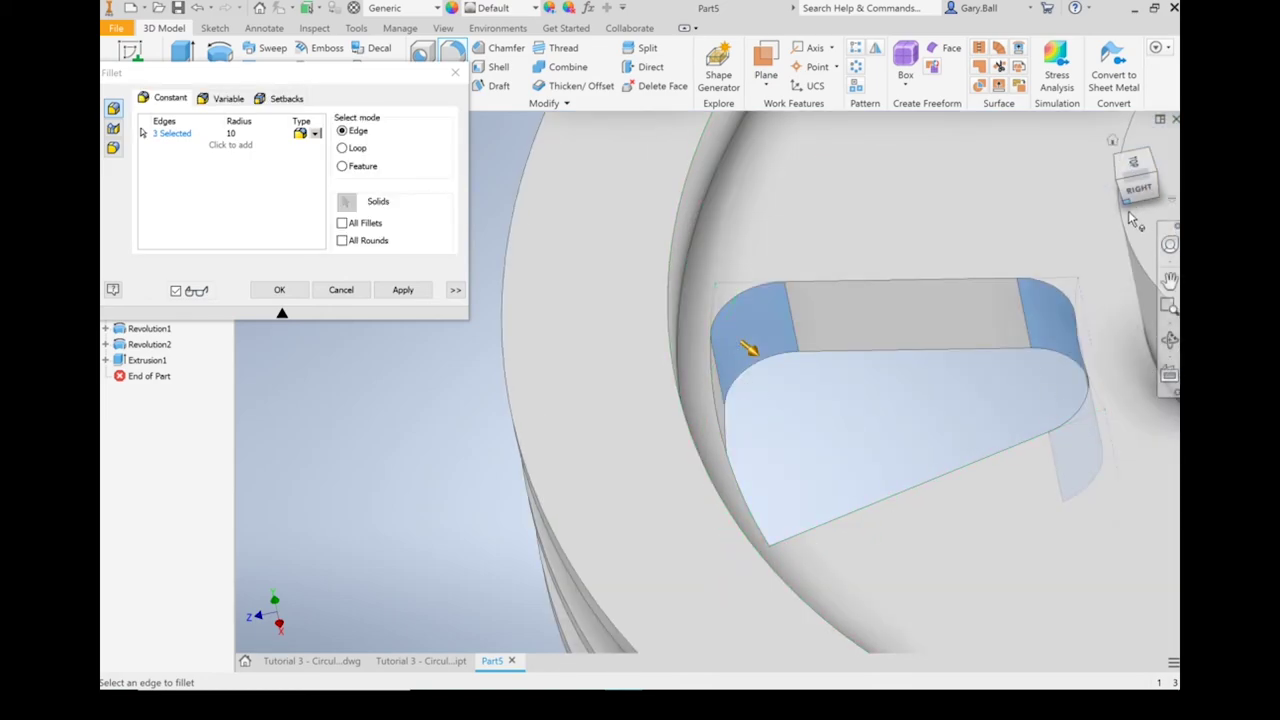
{"action": "left_click", "coordinate": [1170, 279]}
{"action": "left_click", "coordinate": [1136, 177]}
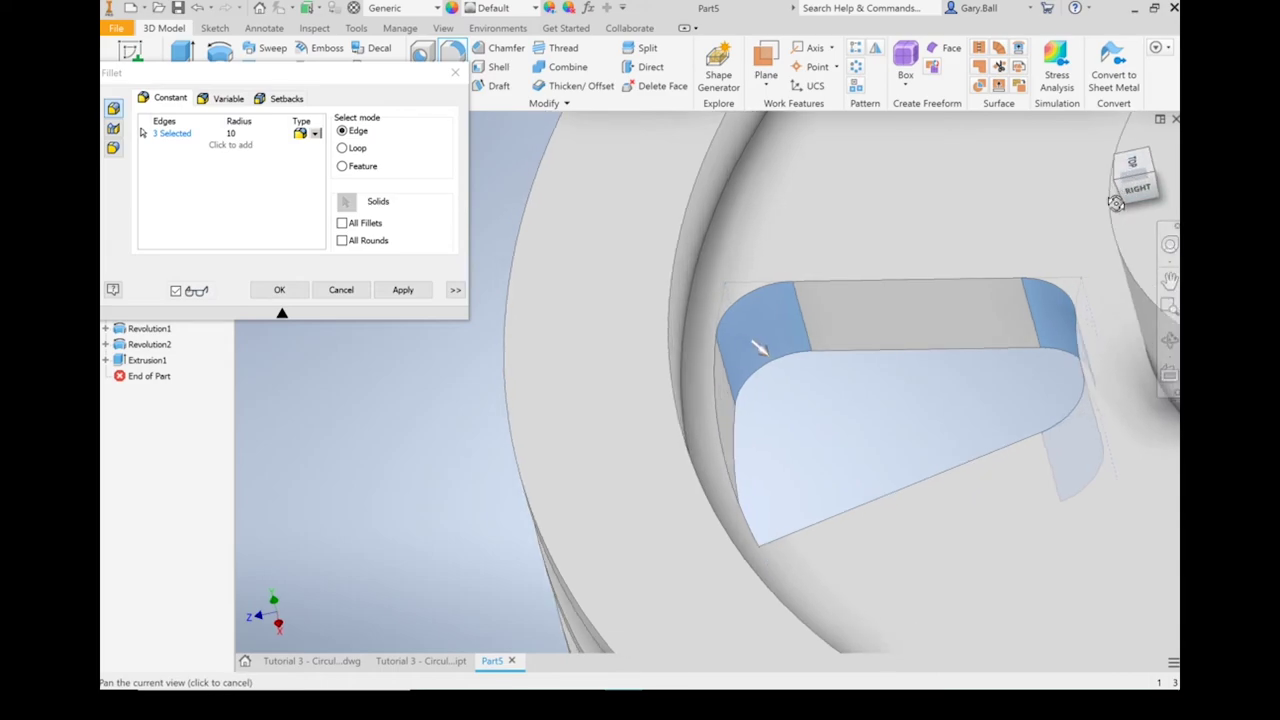
{"action": "middle_click_drag", "start_coordinate": [780, 250], "coordinate": [791, 376], "text": "shift"}
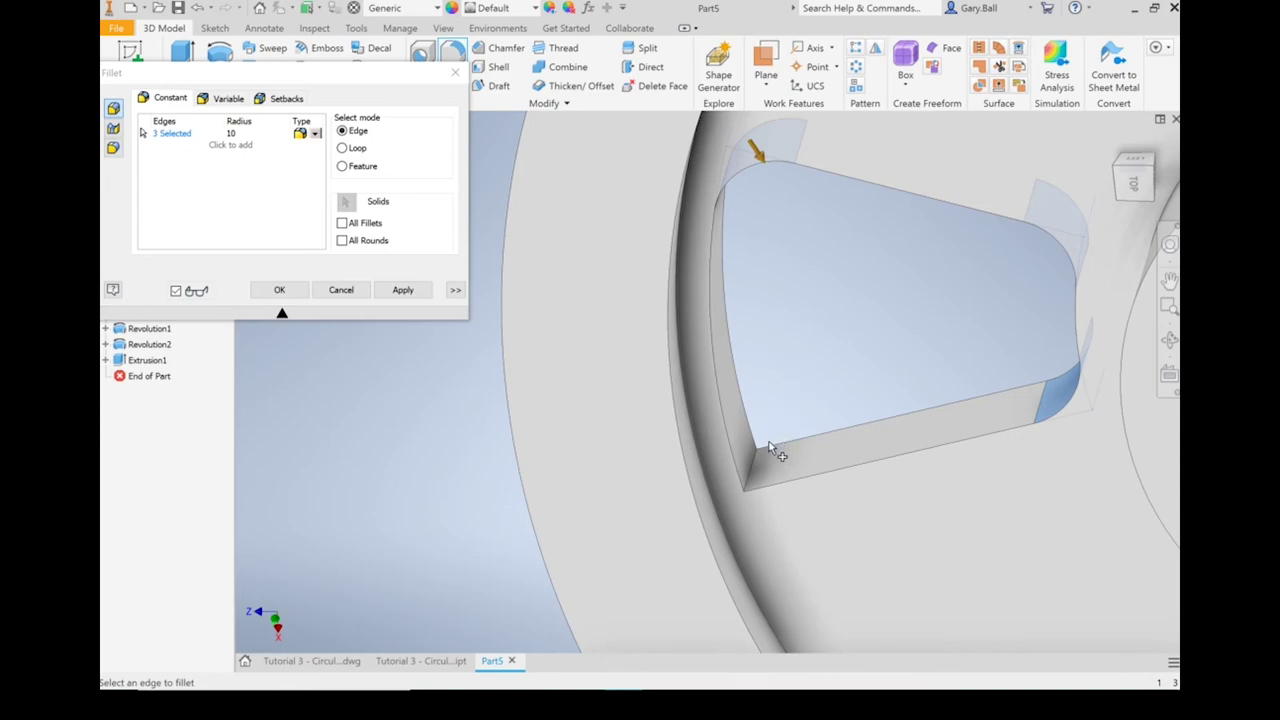
{"action": "left_click", "coordinate": [756, 469]}
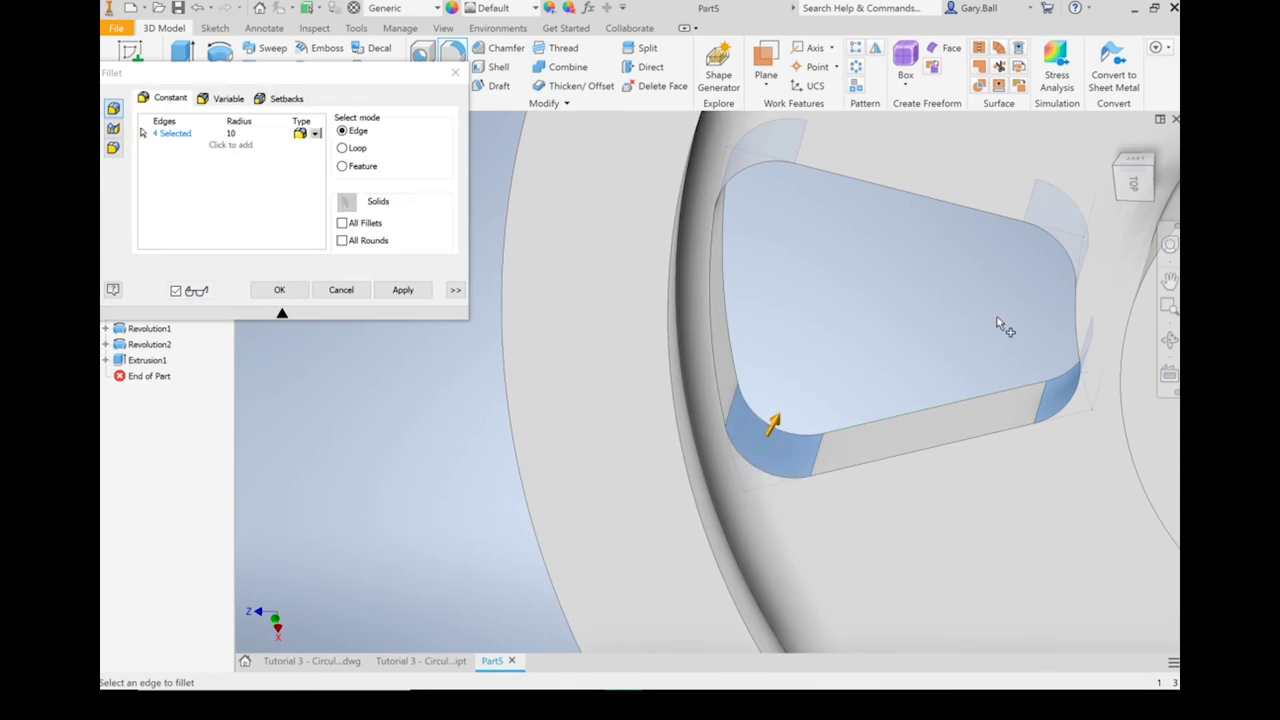
{"action": "left_click", "coordinate": [403, 289]}
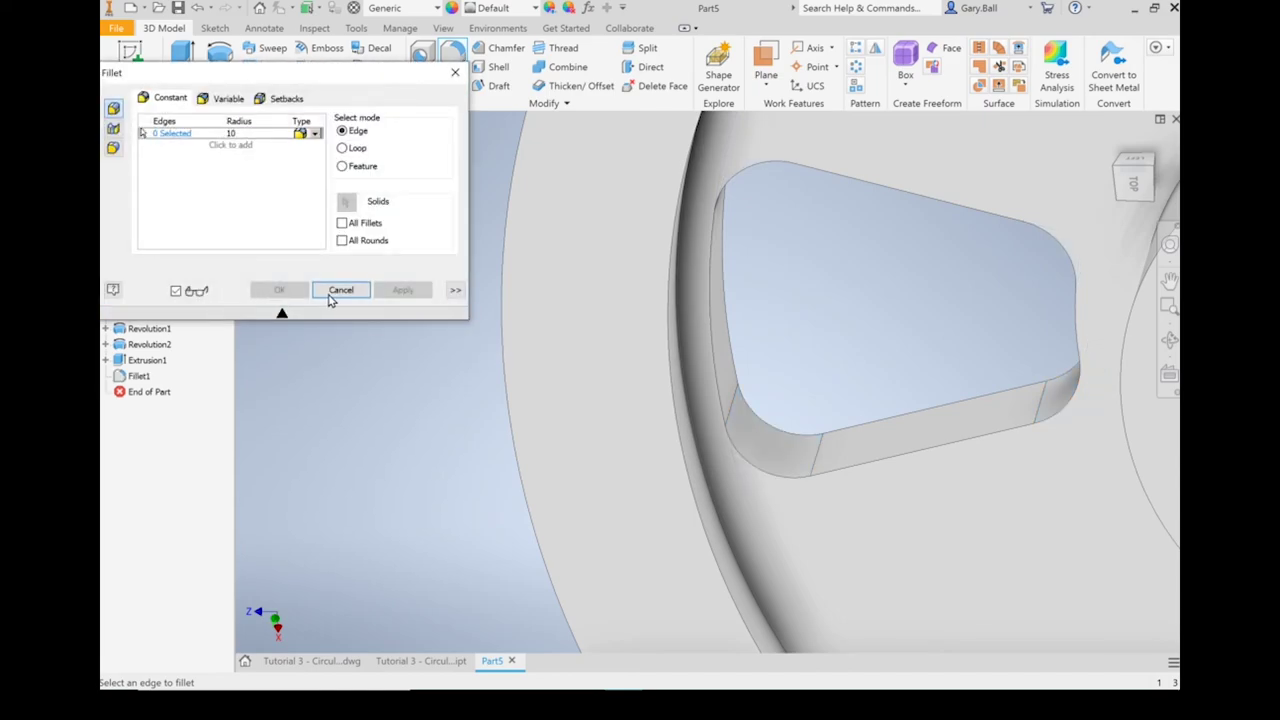
{"action": "left_click", "coordinate": [453, 77]}
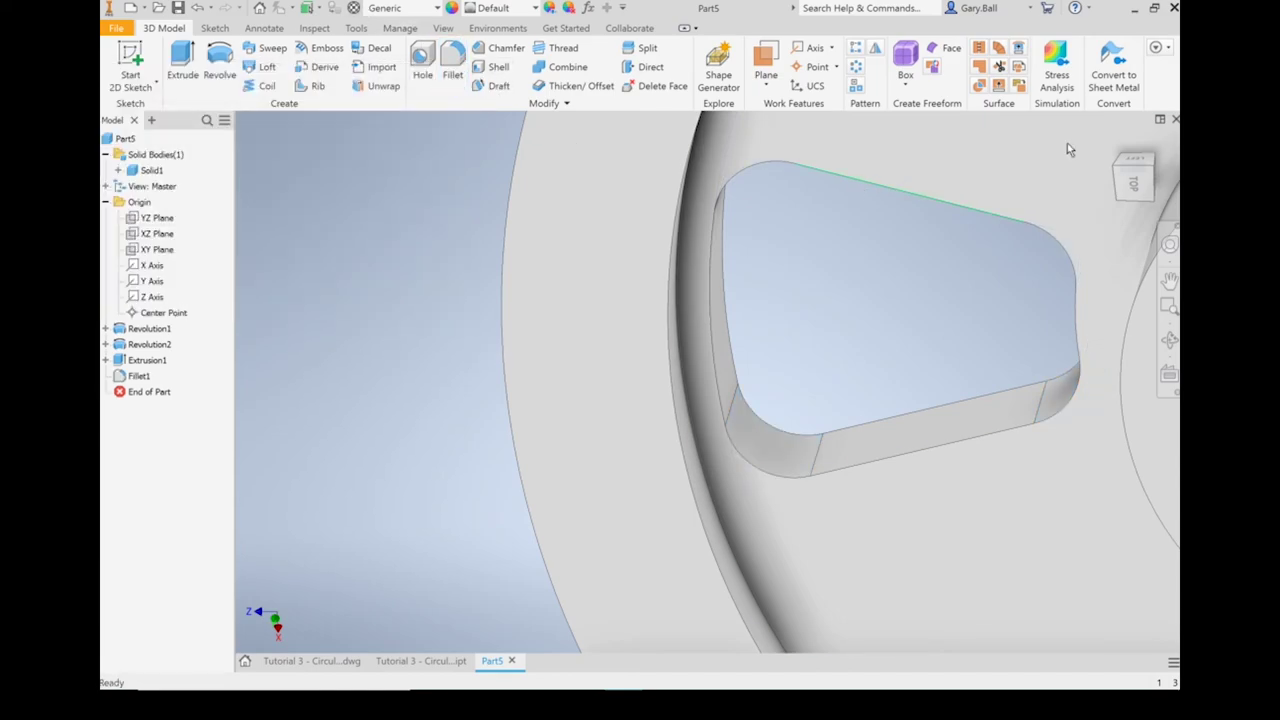
- Start a circular feature pattern and select the web opening's cut extrusion and its corner fillet as the features
{"action": "left_click", "coordinate": [1111, 142]}
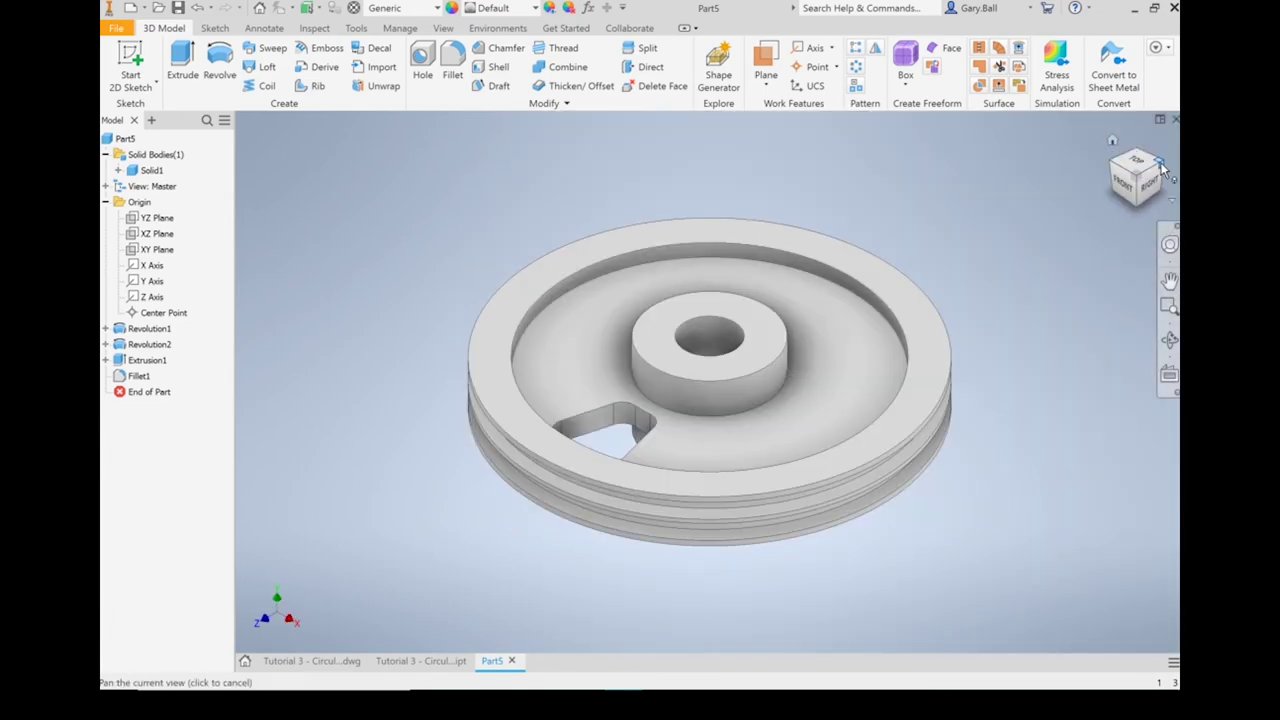
{"action": "left_click", "coordinate": [1163, 170]}
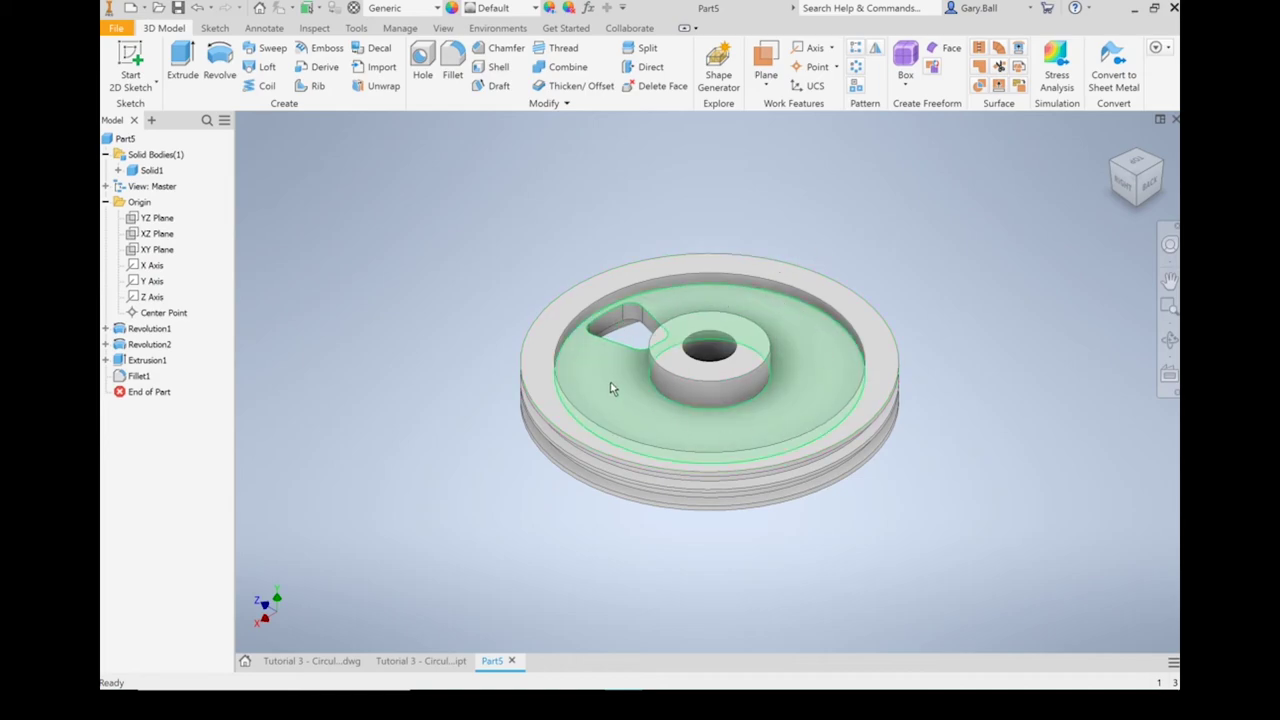
{"action": "left_click", "coordinate": [856, 68]}
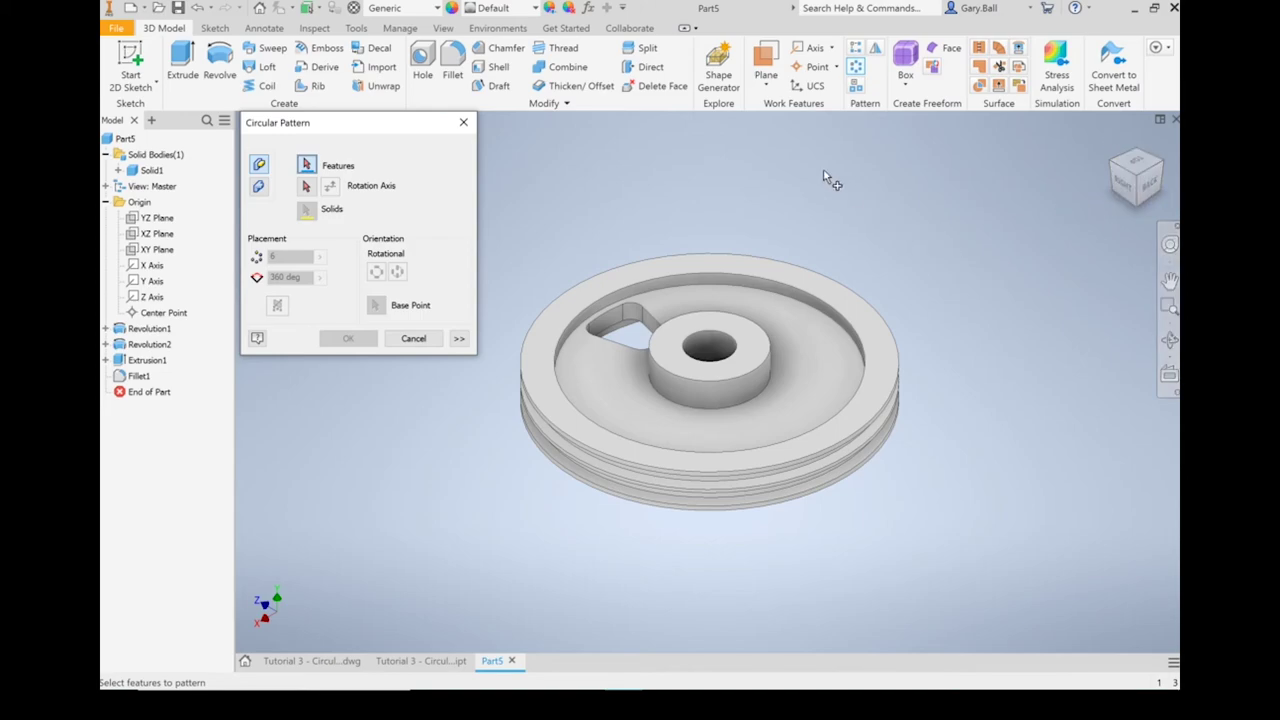
{"action": "scroll", "coordinate": [570, 261], "scroll_direction": "down", "scroll_amount": 5}
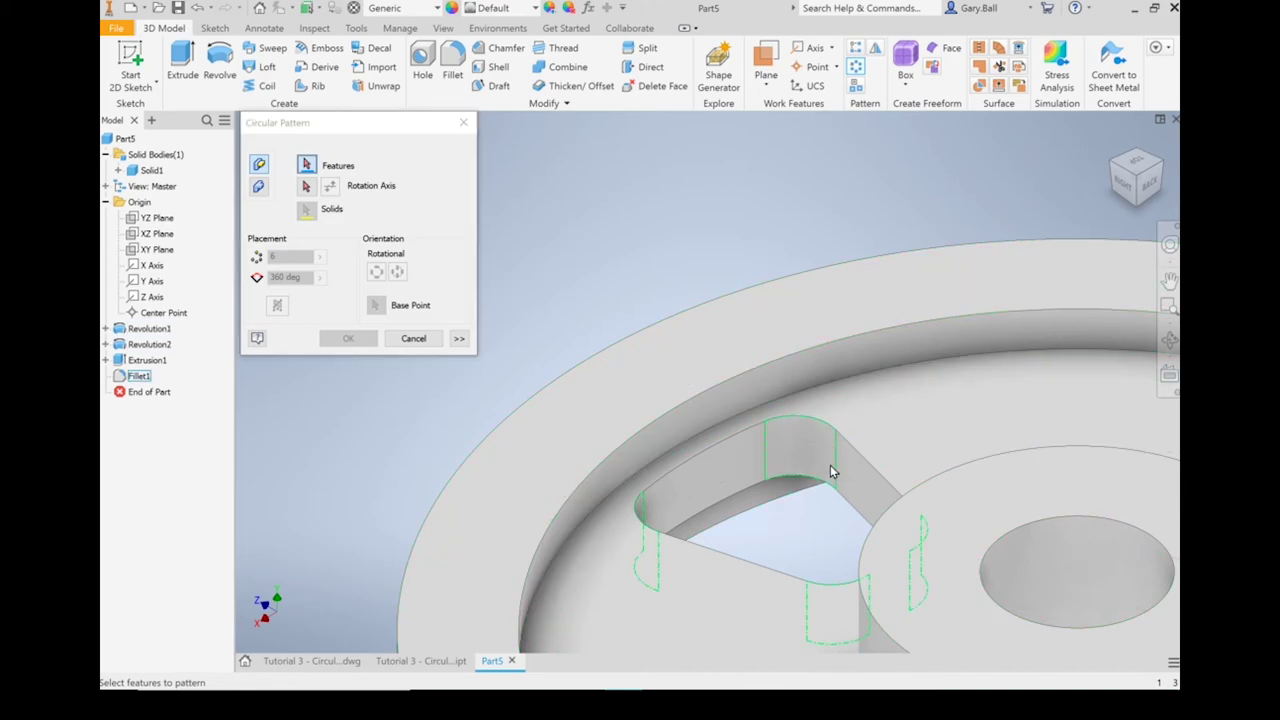
{"action": "mouse_move", "coordinate": [830, 467]}
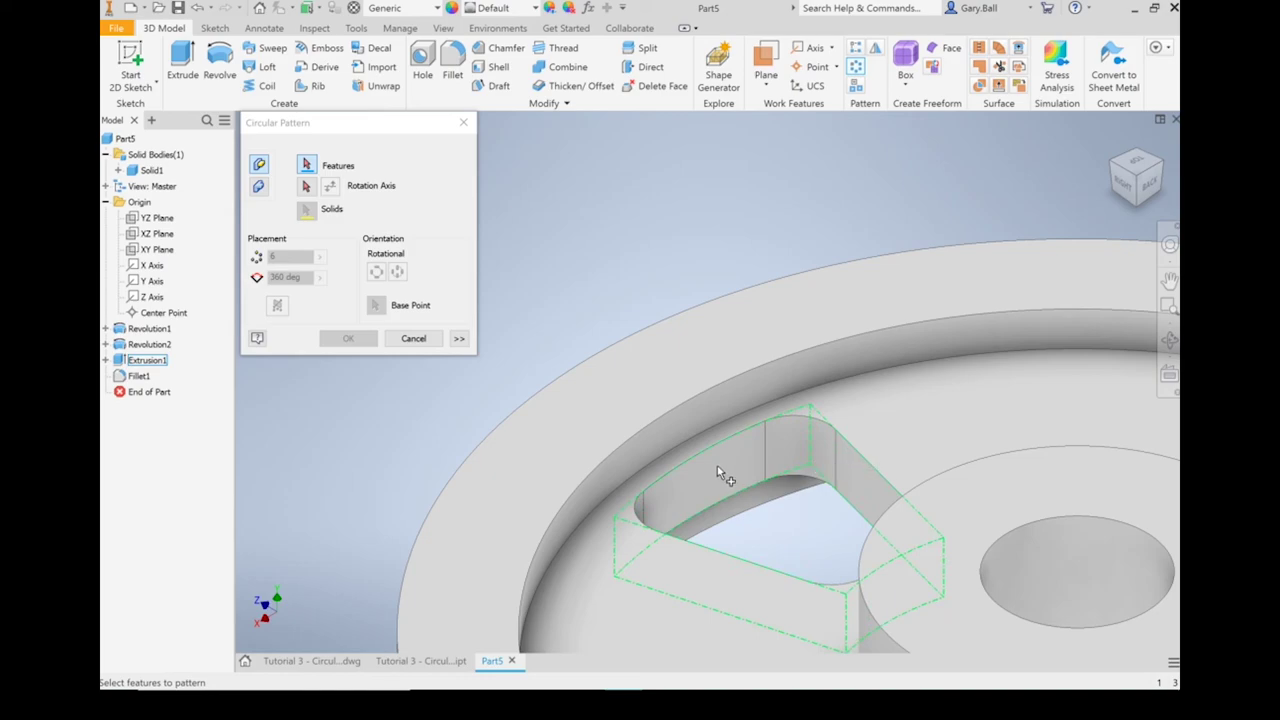
{"action": "mouse_move", "coordinate": [743, 497]}
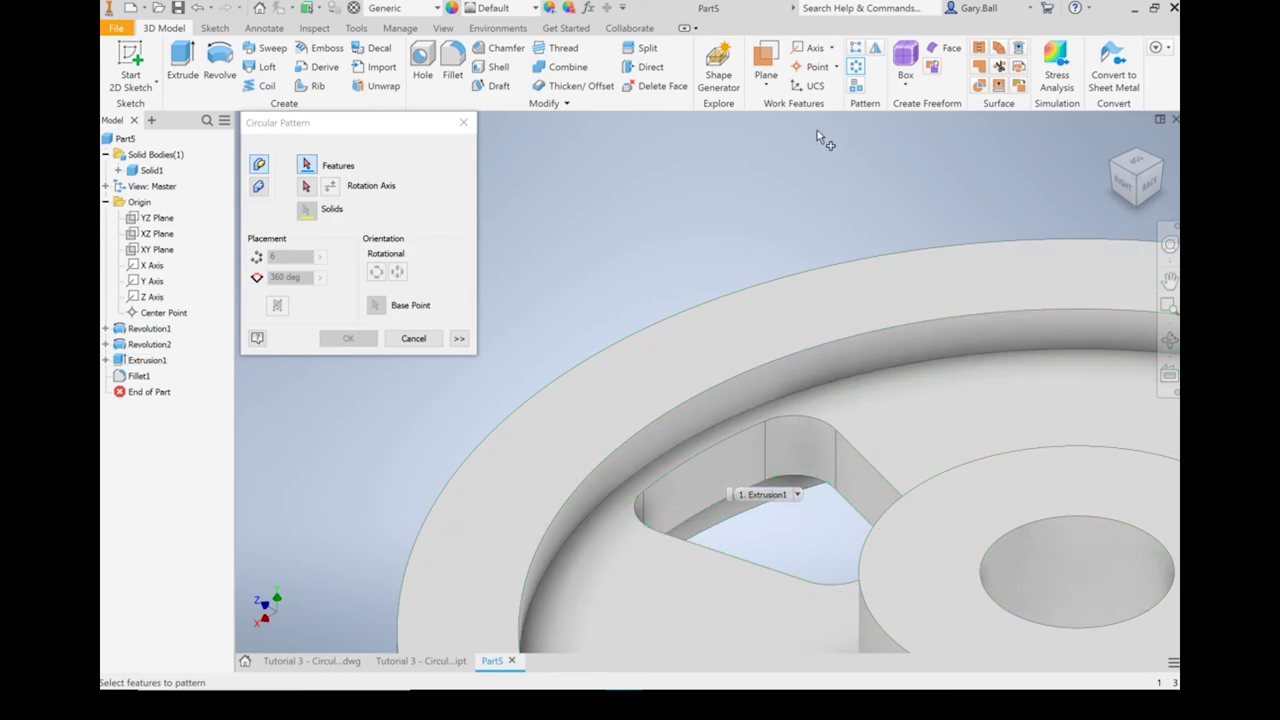
{"action": "left_click", "coordinate": [713, 485]}
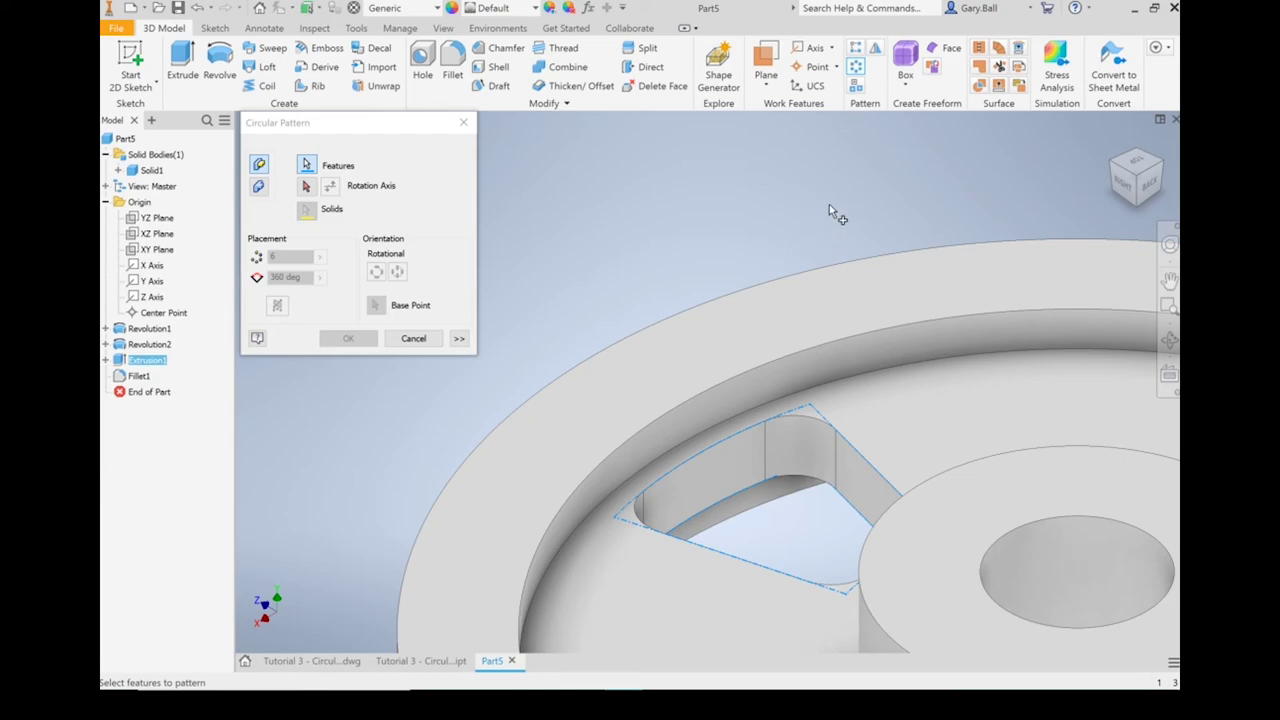
{"action": "left_click", "coordinate": [812, 449]}
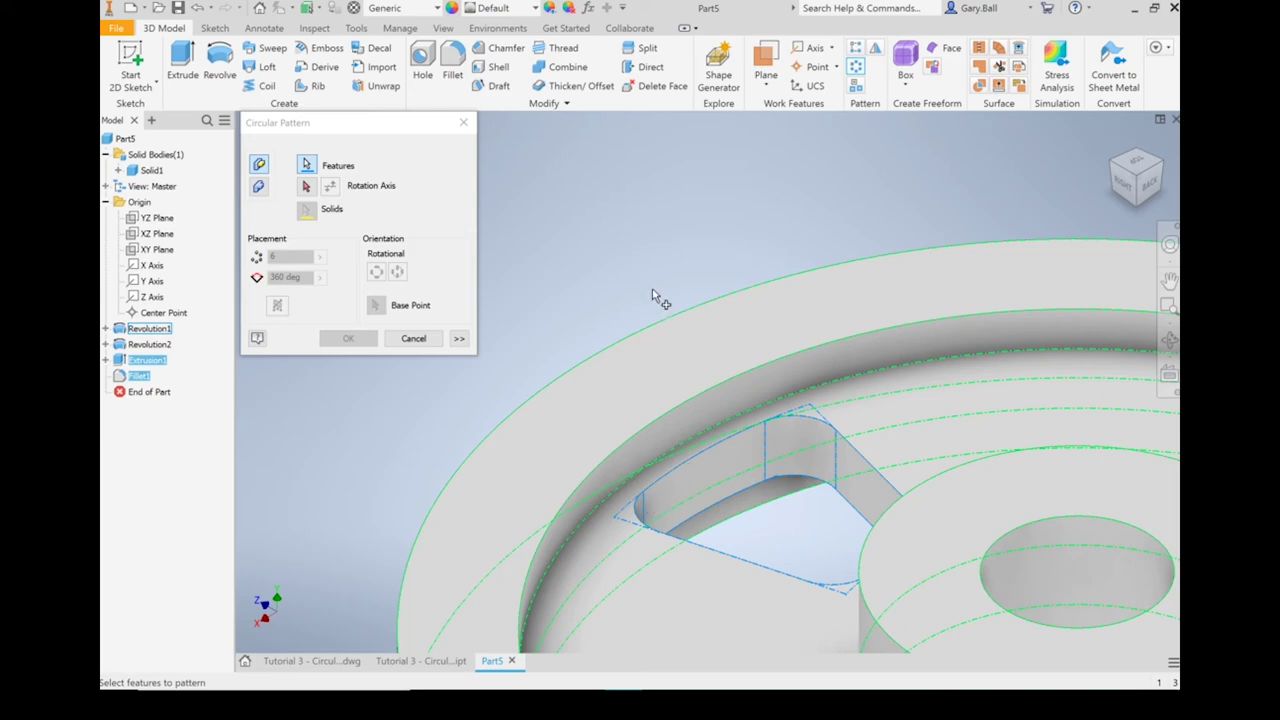
- Use the hub's central axis as the rotation axis and apply the pattern with 6 occurrences over 360 degrees
{"action": "scroll", "coordinate": [649, 243], "scroll_direction": "up", "scroll_amount": 3}
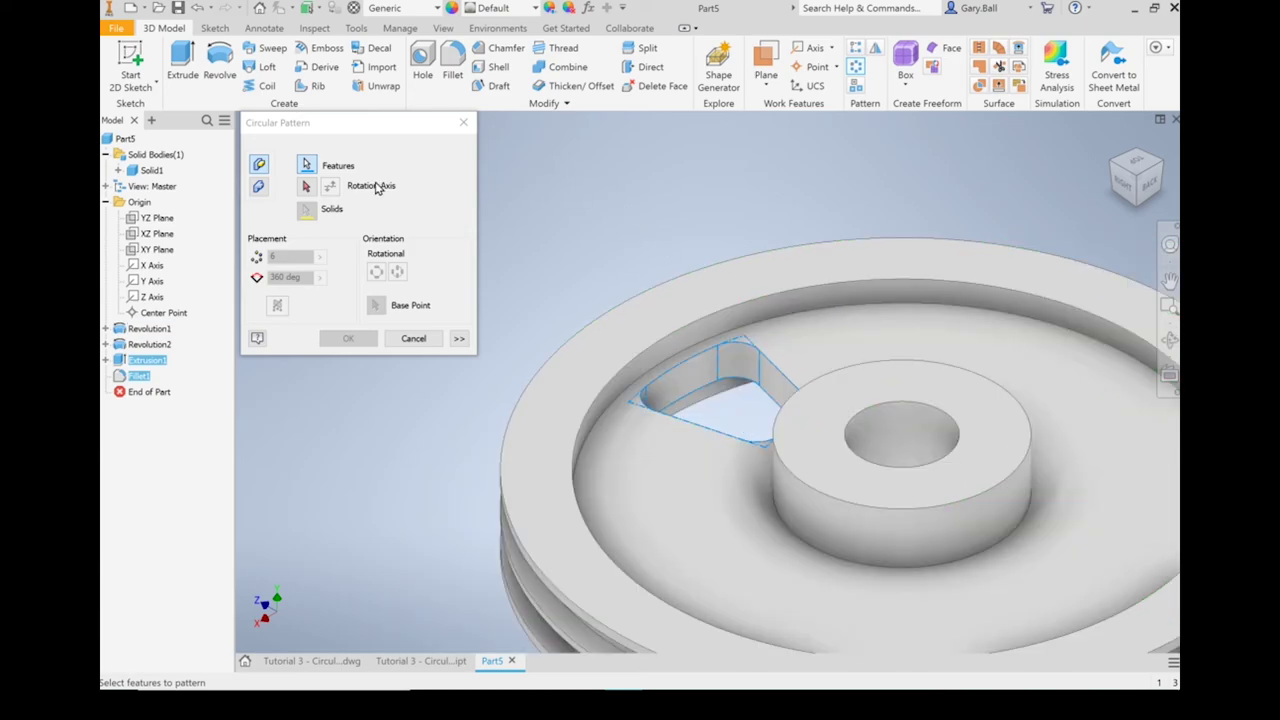
{"action": "left_click", "coordinate": [307, 187]}
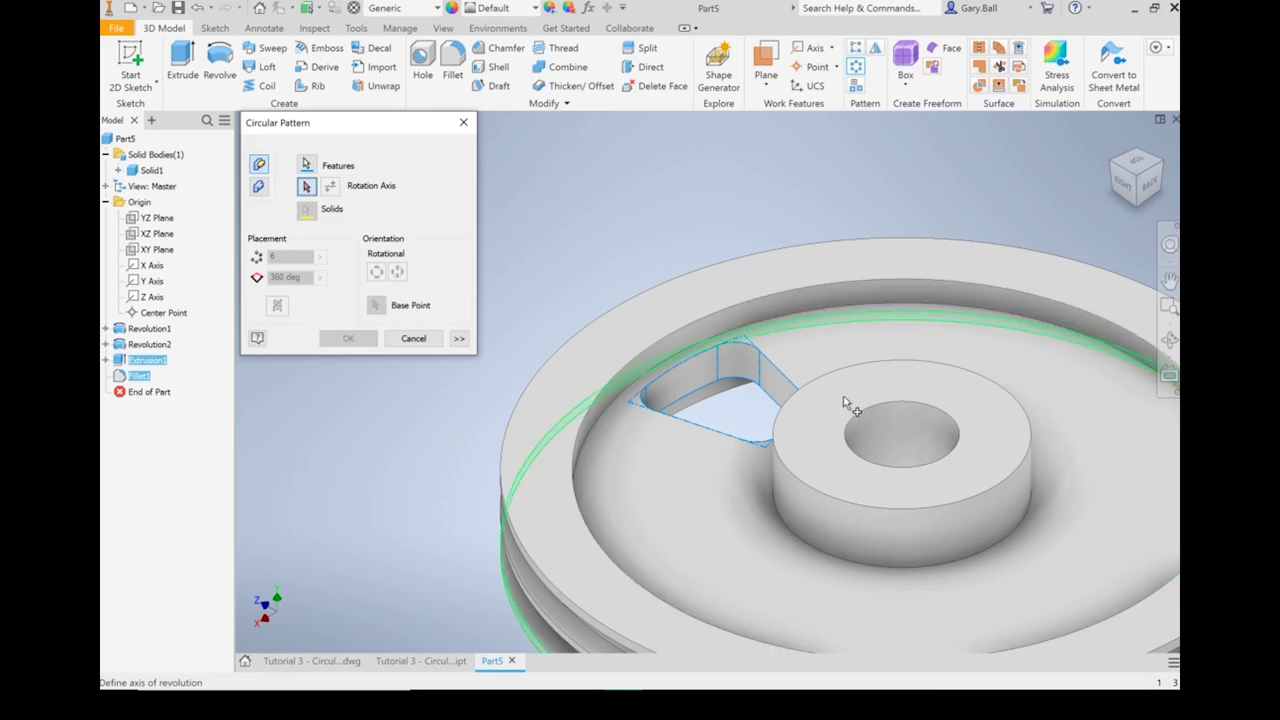
{"action": "left_click", "coordinate": [881, 535]}
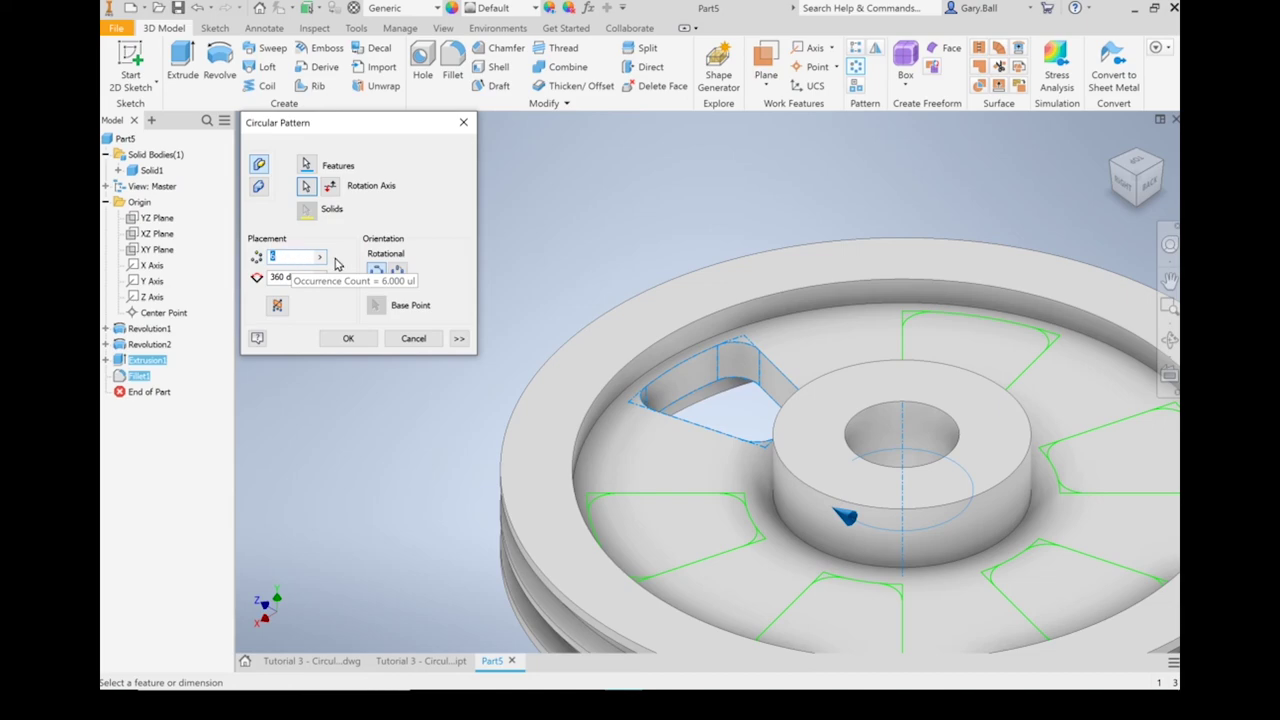
{"action": "left_click", "coordinate": [350, 340]}
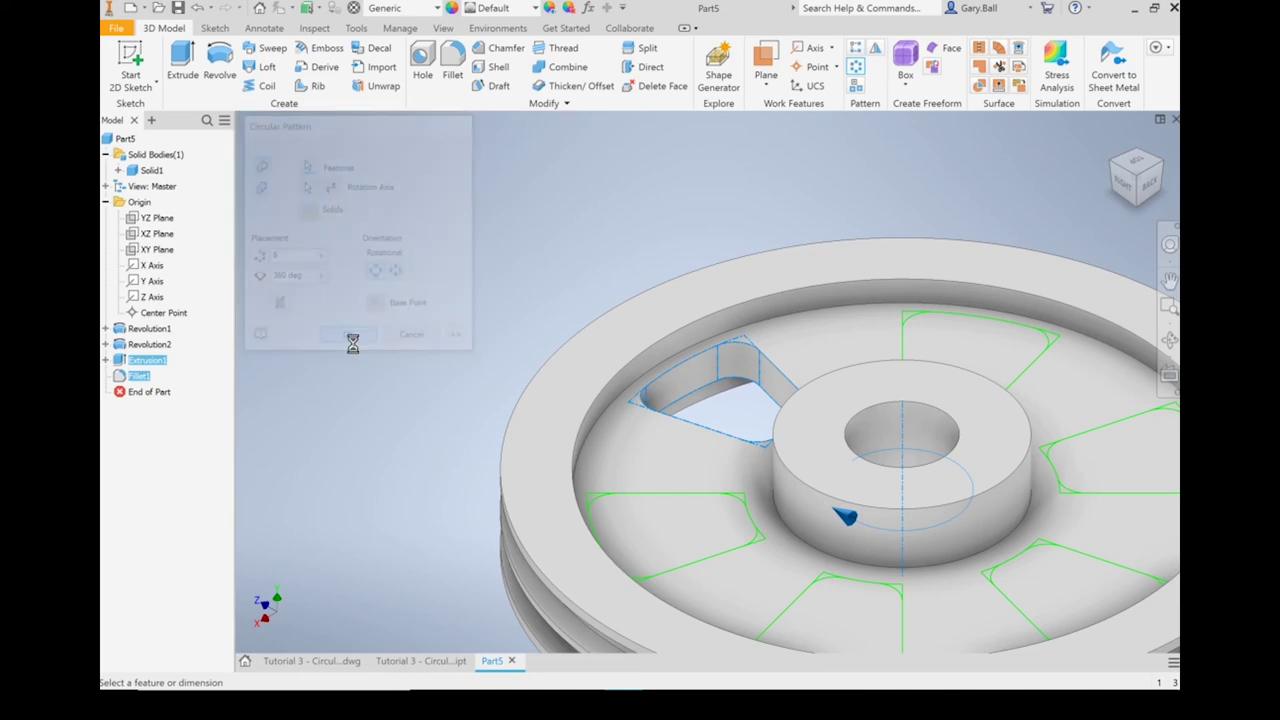
{"action": "left_click", "coordinate": [1113, 141]}
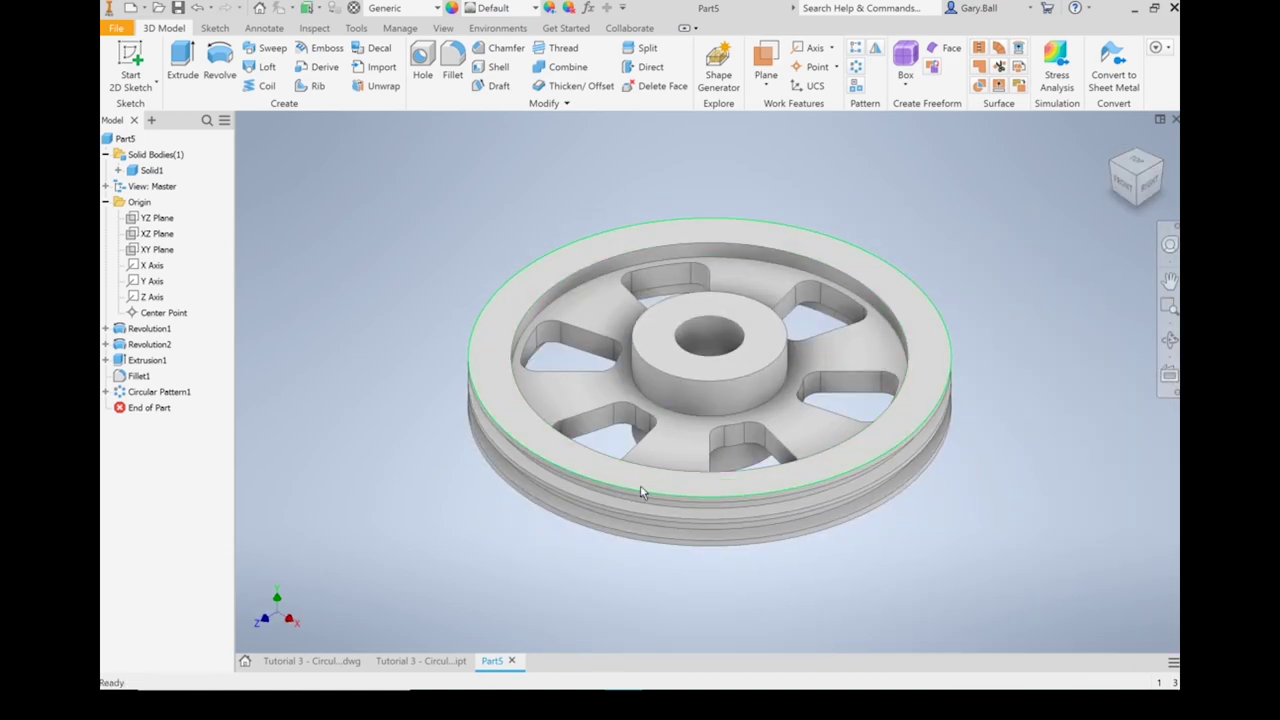
{"action": "mouse_move", "coordinate": [665, 515]}
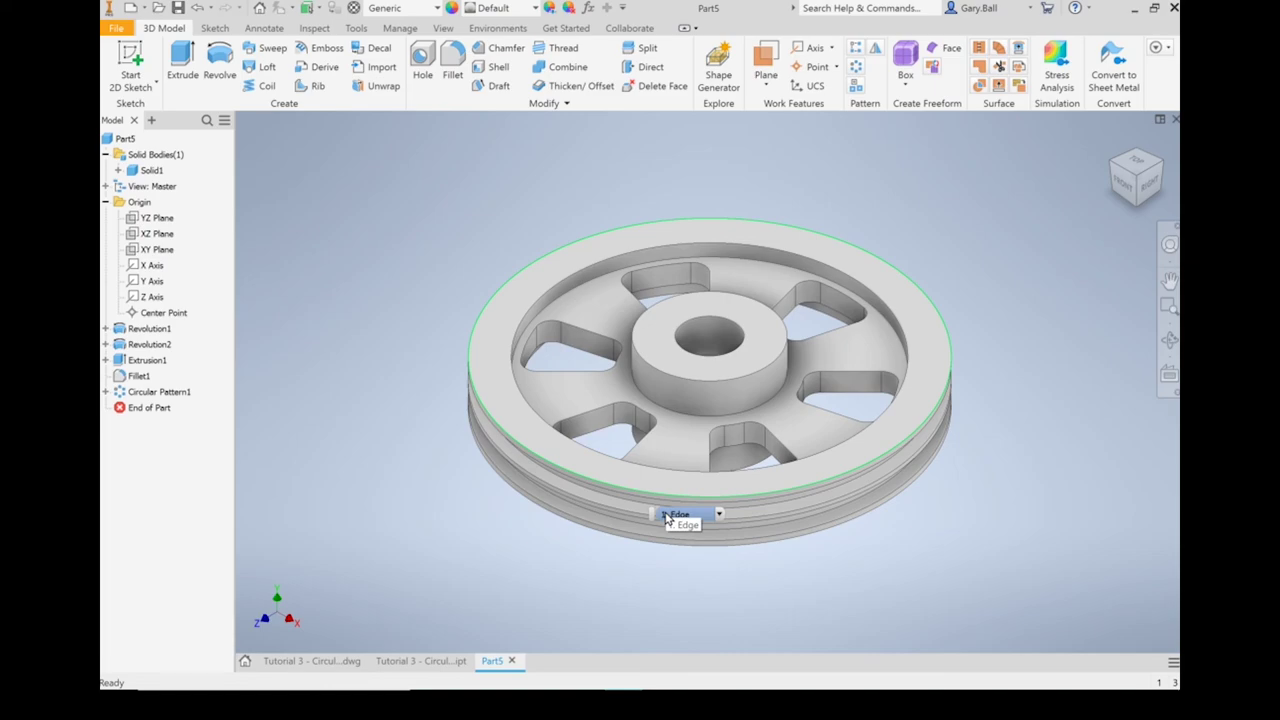
{"action": "left_click", "coordinate": [667, 516]}
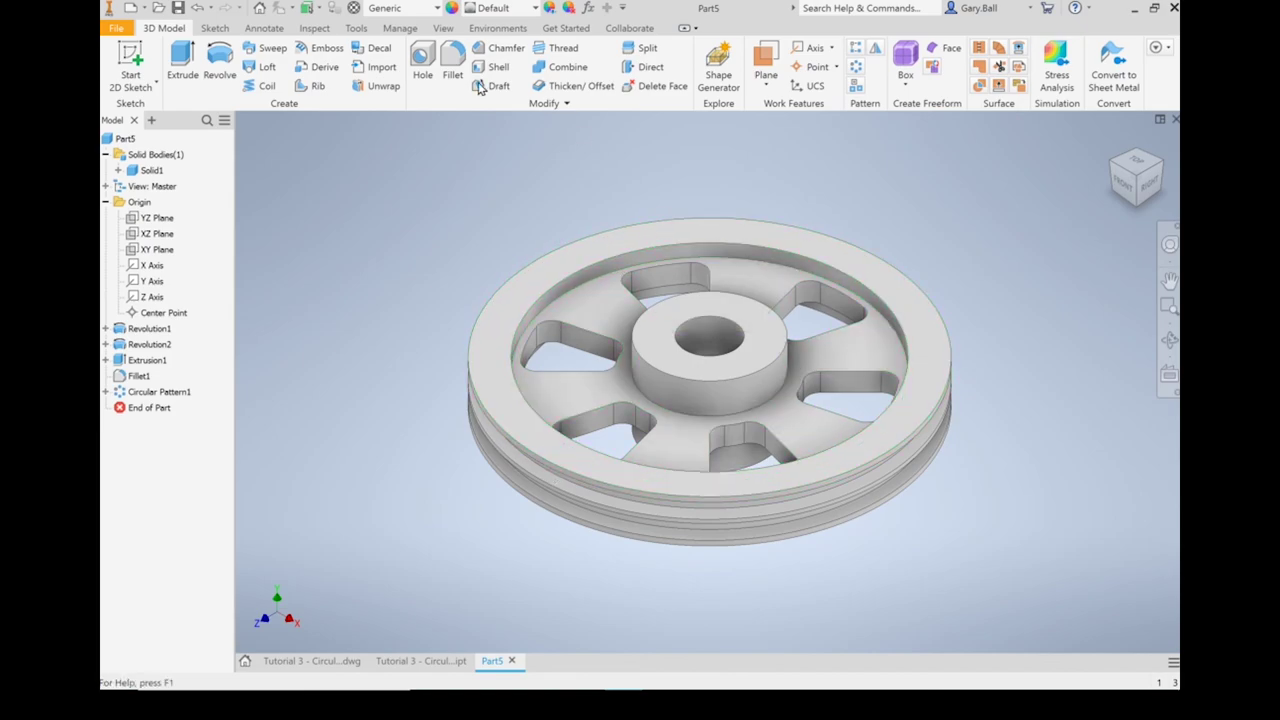
- Start a sketch on the hub's top face and draw an upright rectangle about 16 by 30 mm from above the bore past its centre
{"action": "left_click", "coordinate": [131, 60]}
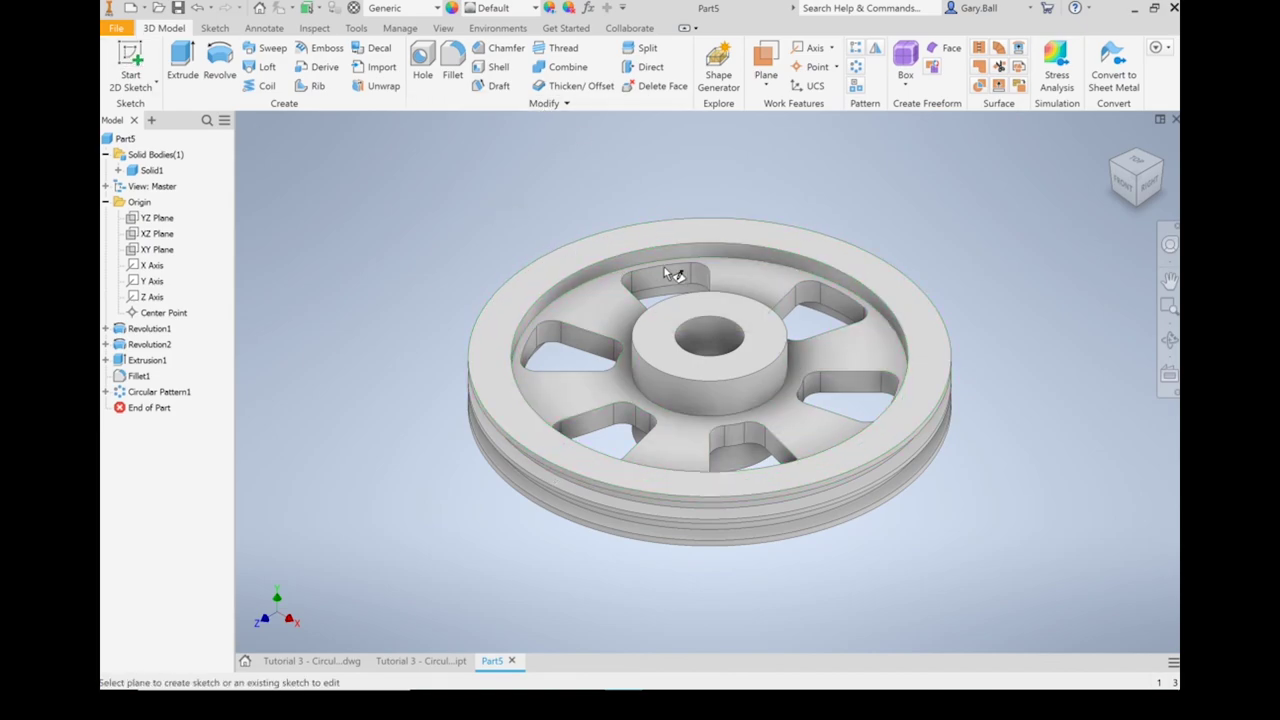
{"action": "left_click", "coordinate": [742, 320]}
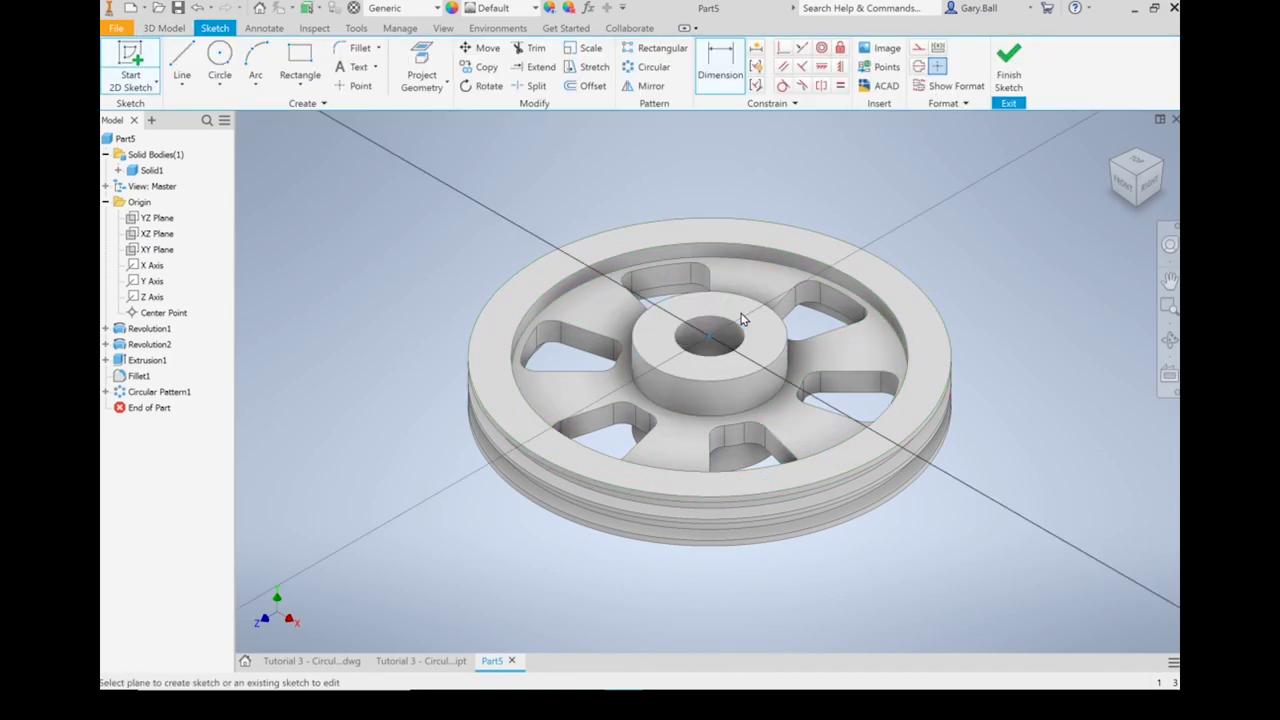
{"action": "left_click", "coordinate": [300, 66]}
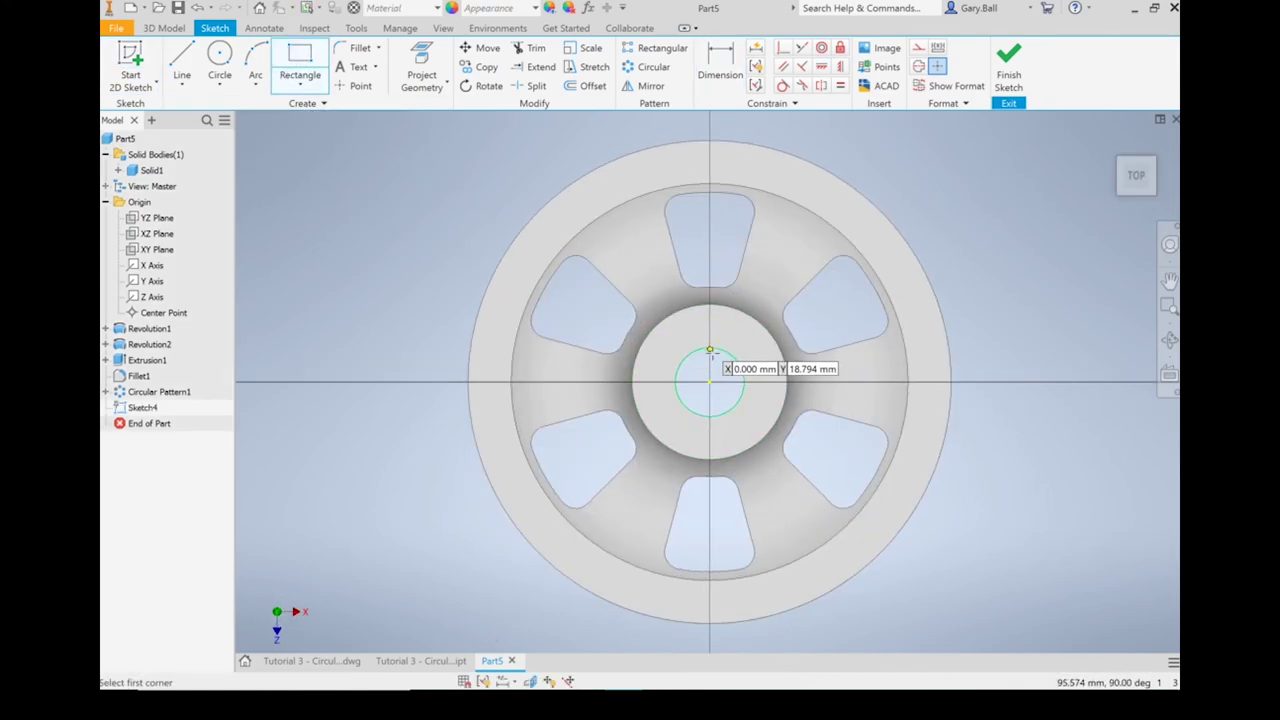
{"action": "scroll", "coordinate": [710, 350], "scroll_direction": "up", "scroll_amount": 3}
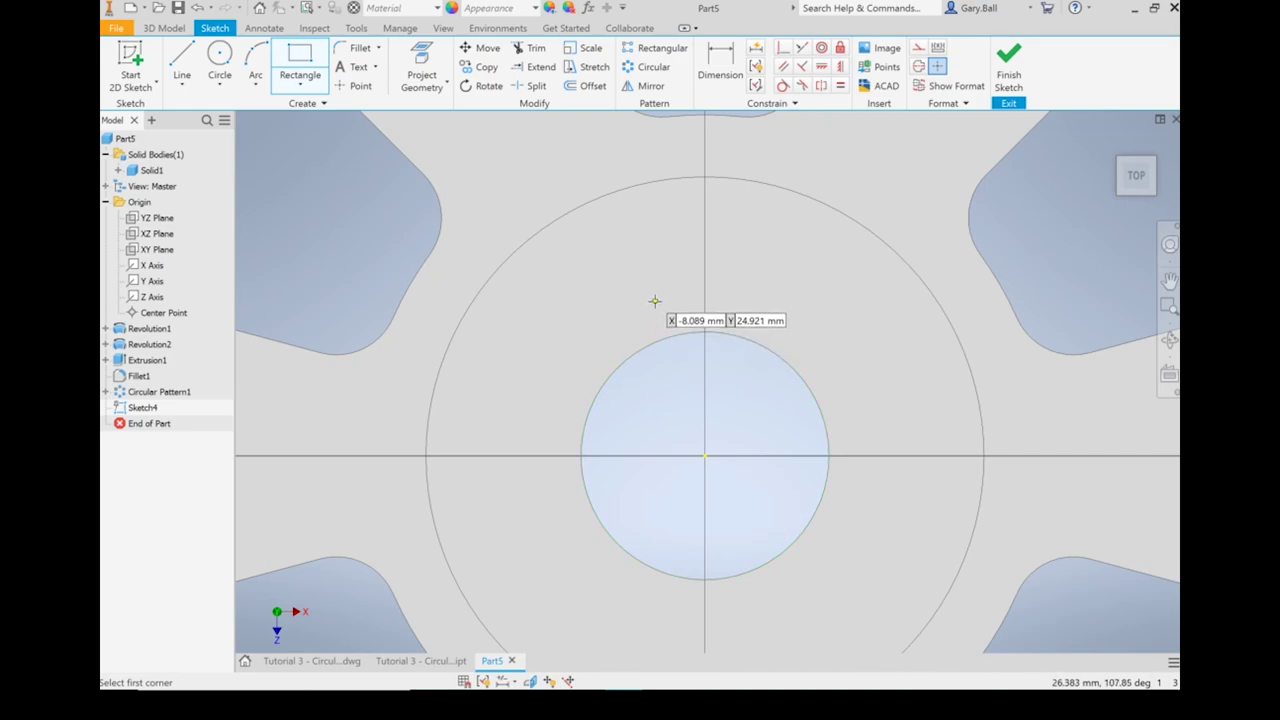
{"action": "left_click", "coordinate": [655, 303]}
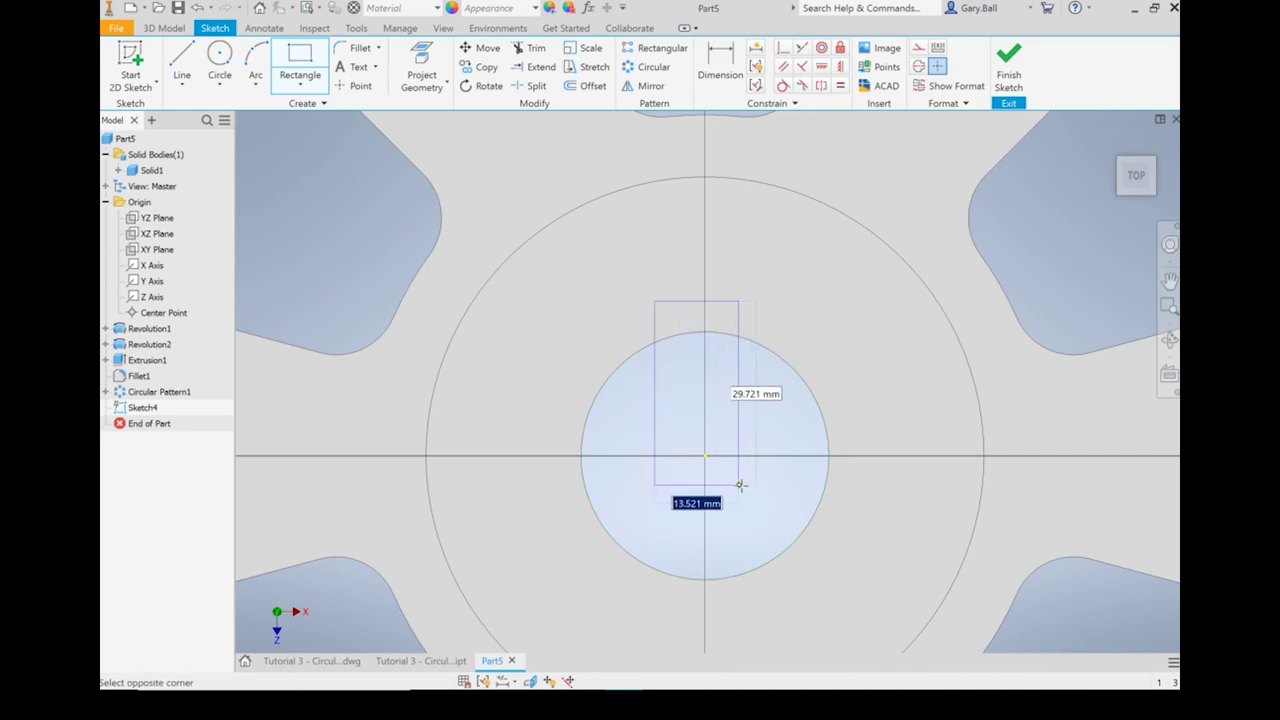
{"action": "left_click", "coordinate": [757, 487]}
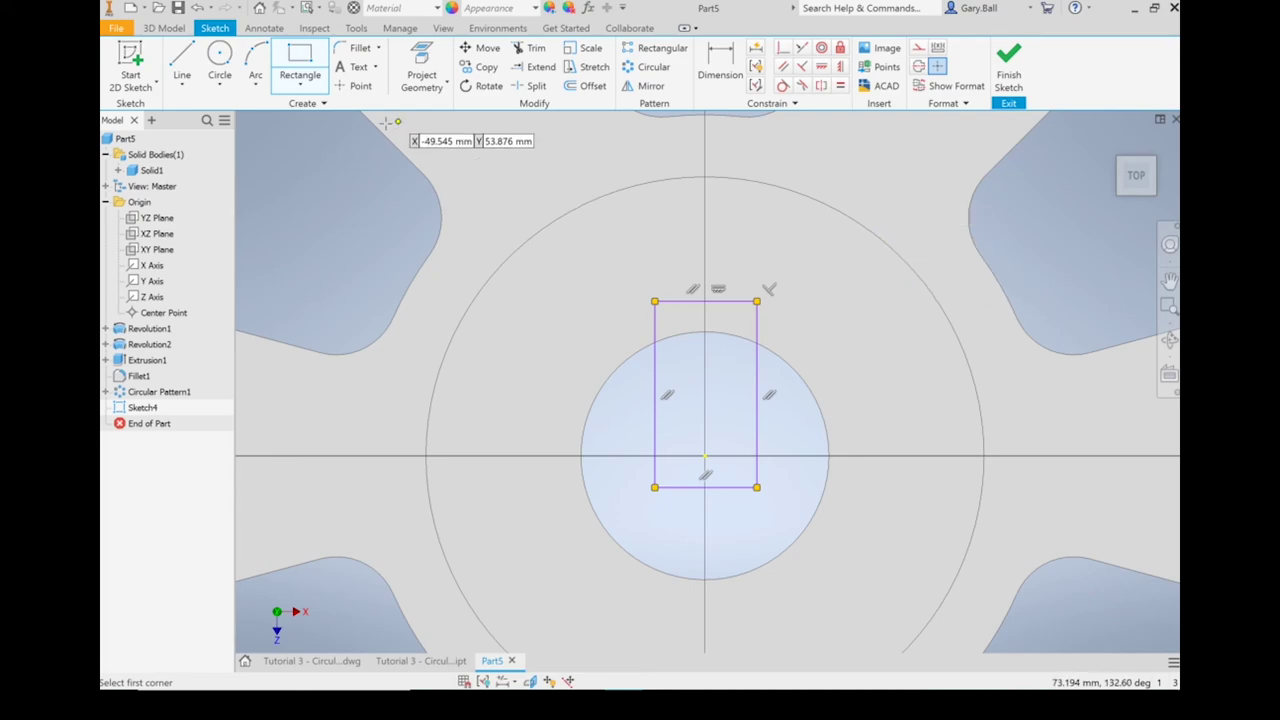
{"action": "key", "text": "Escape"}
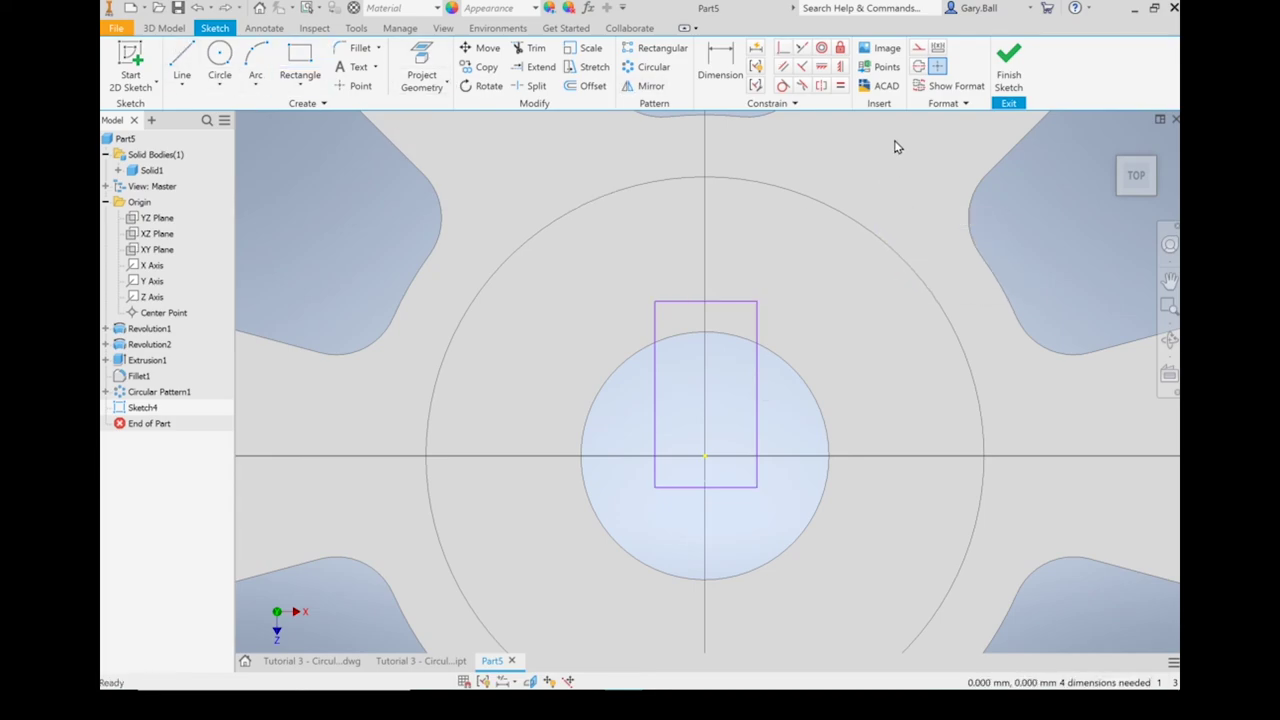
- Apply a vertical constraint between the midpoint of the rectangle's lower edge and the bore's centre point
{"action": "left_click", "coordinate": [843, 74]}
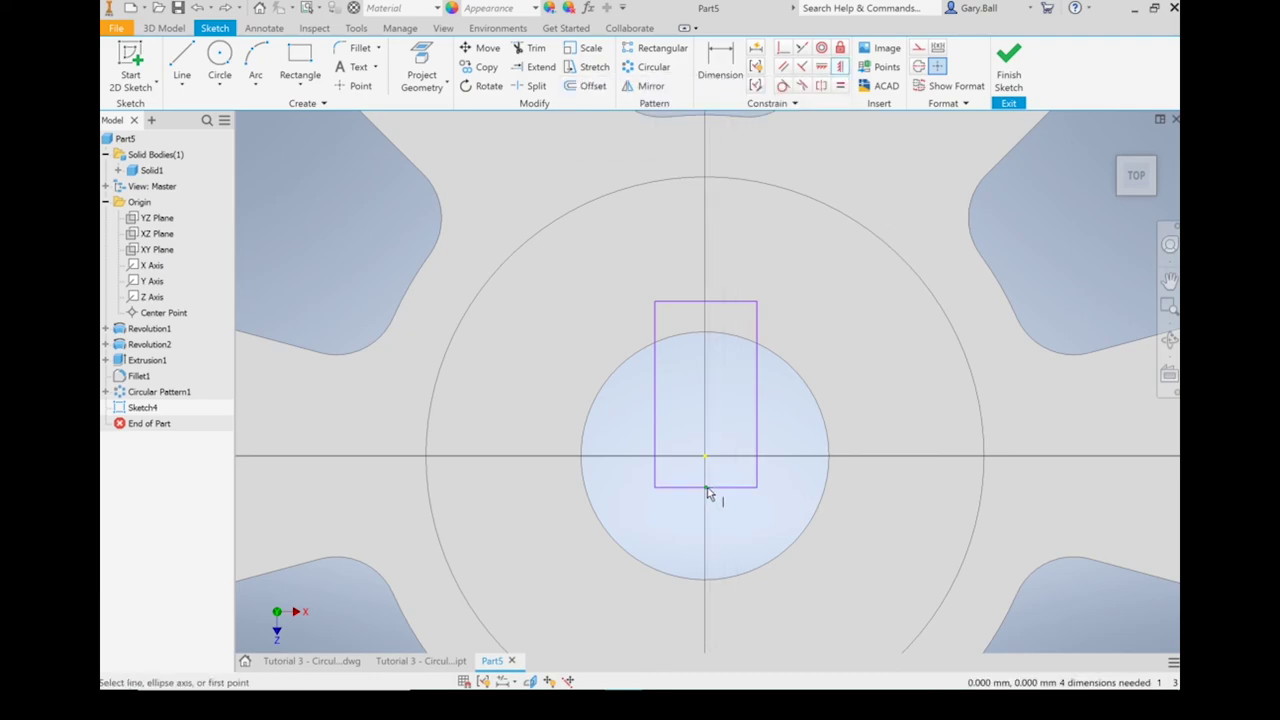
{"action": "scroll", "coordinate": [705, 492], "scroll_direction": "down", "scroll_amount": 3}
{"action": "scroll", "coordinate": [710, 493], "scroll_direction": "up", "scroll_amount": 7}
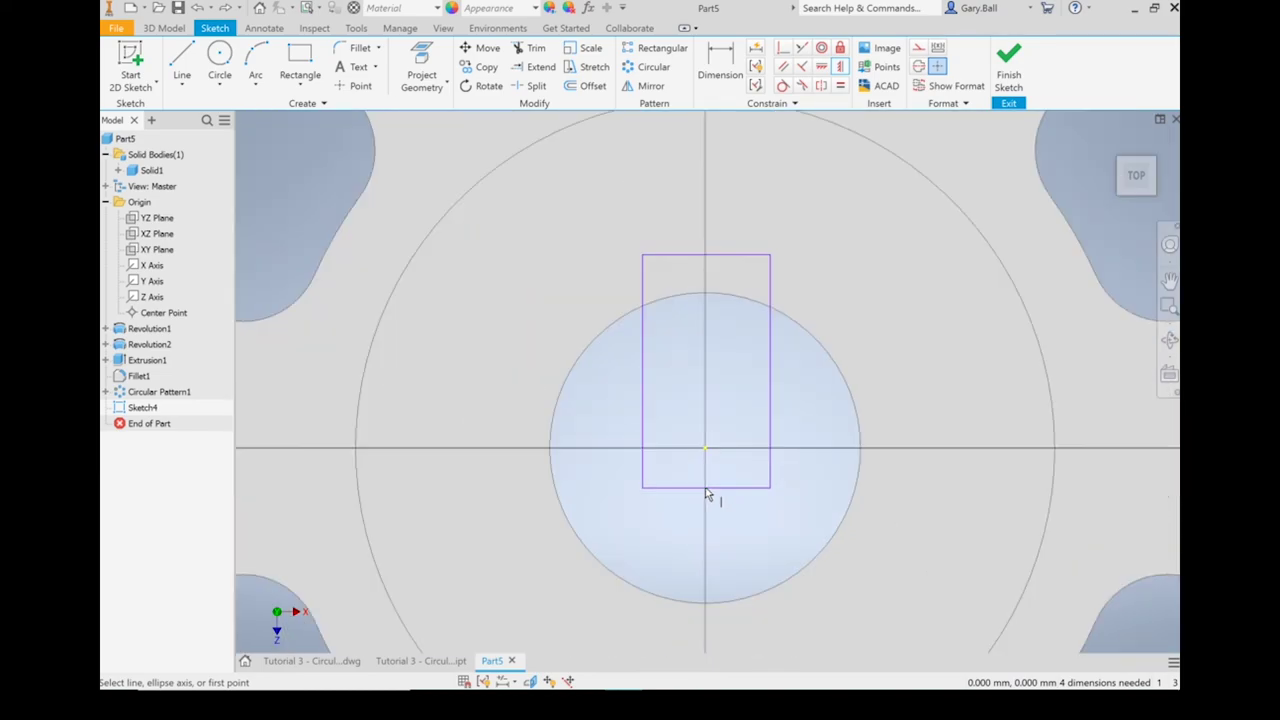
{"action": "left_click", "coordinate": [708, 490]}
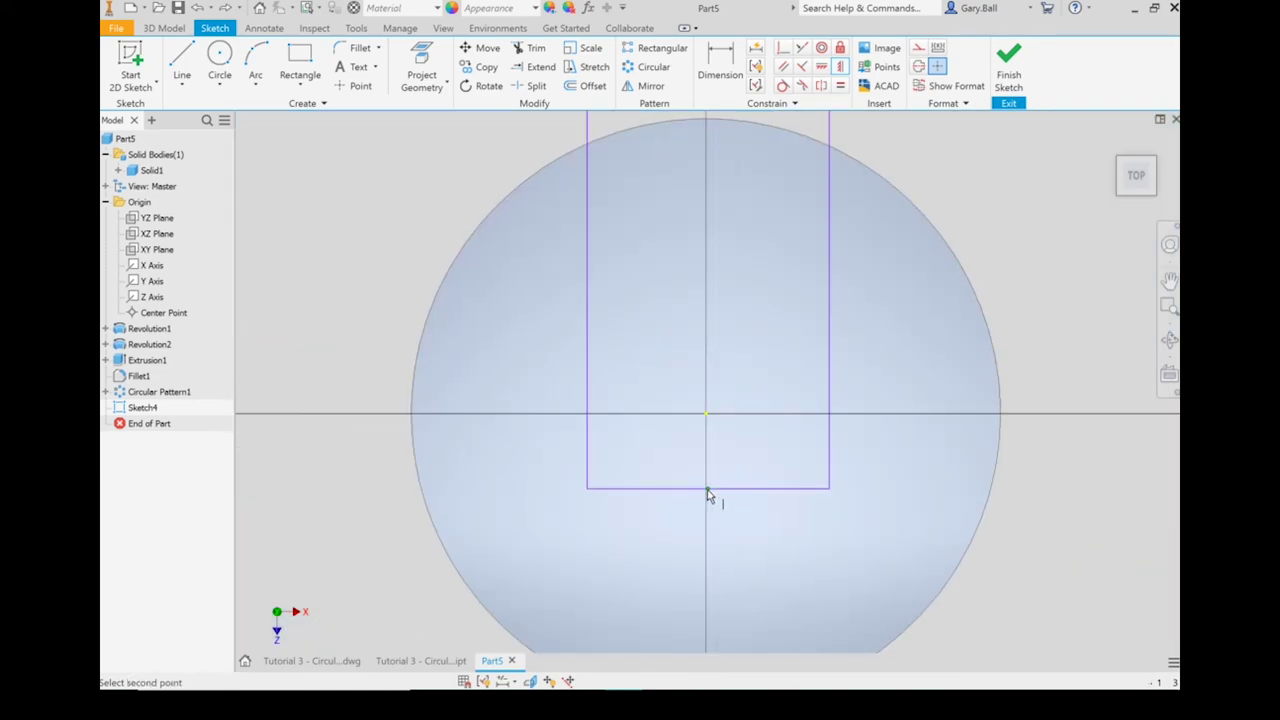
{"action": "left_click", "coordinate": [706, 414]}
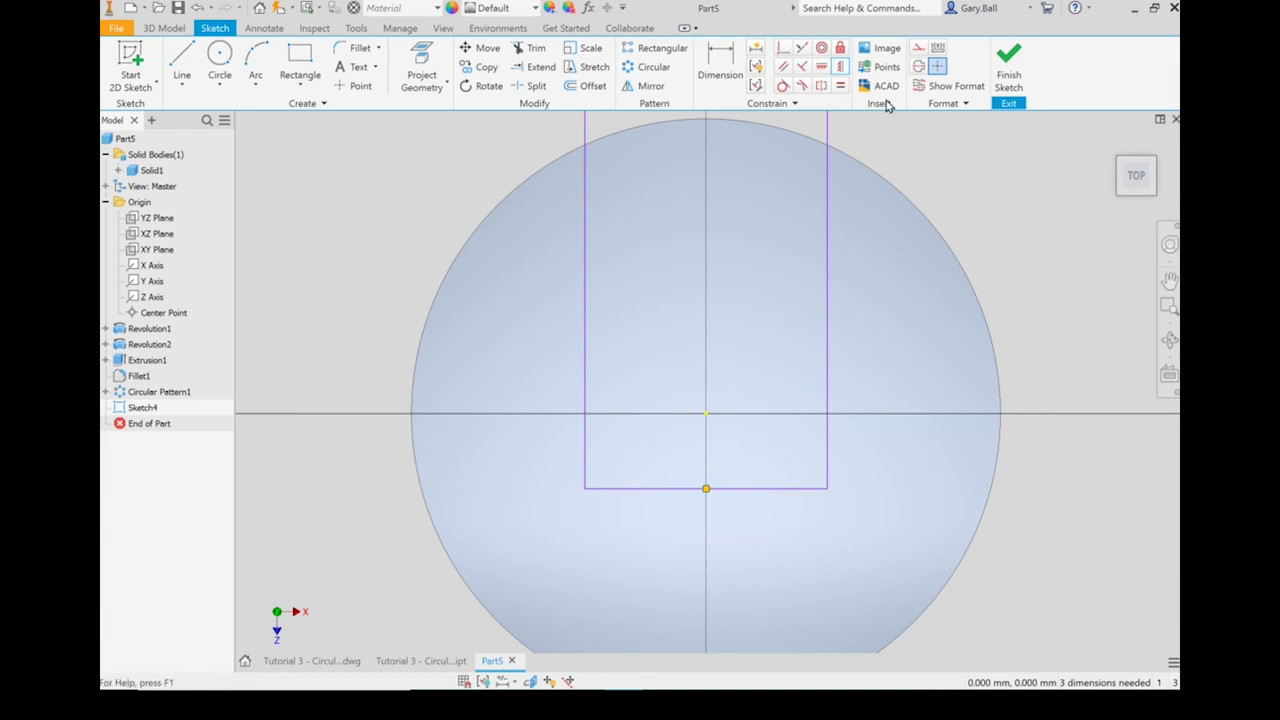
- Apply a horizontal constraint between the lower edge's midpoint and the bore's centre point
{"action": "left_click", "coordinate": [822, 68]}
{"action": "left_click", "coordinate": [705, 489]}
{"action": "left_click", "coordinate": [706, 414]}
{"action": "left_click", "coordinate": [706, 414]}
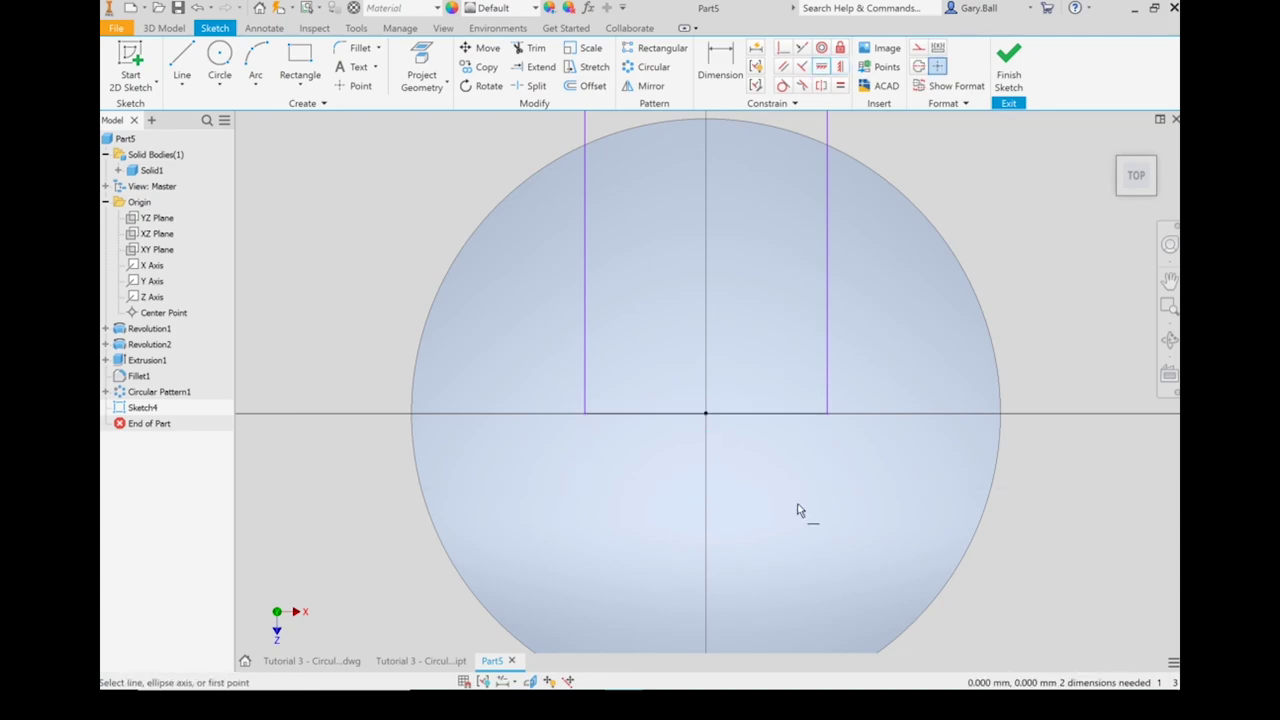
- Dimension the rectangle's upper edge to set its width to 10 mm
{"action": "scroll", "coordinate": [786, 480], "scroll_direction": "down", "scroll_amount": 3}
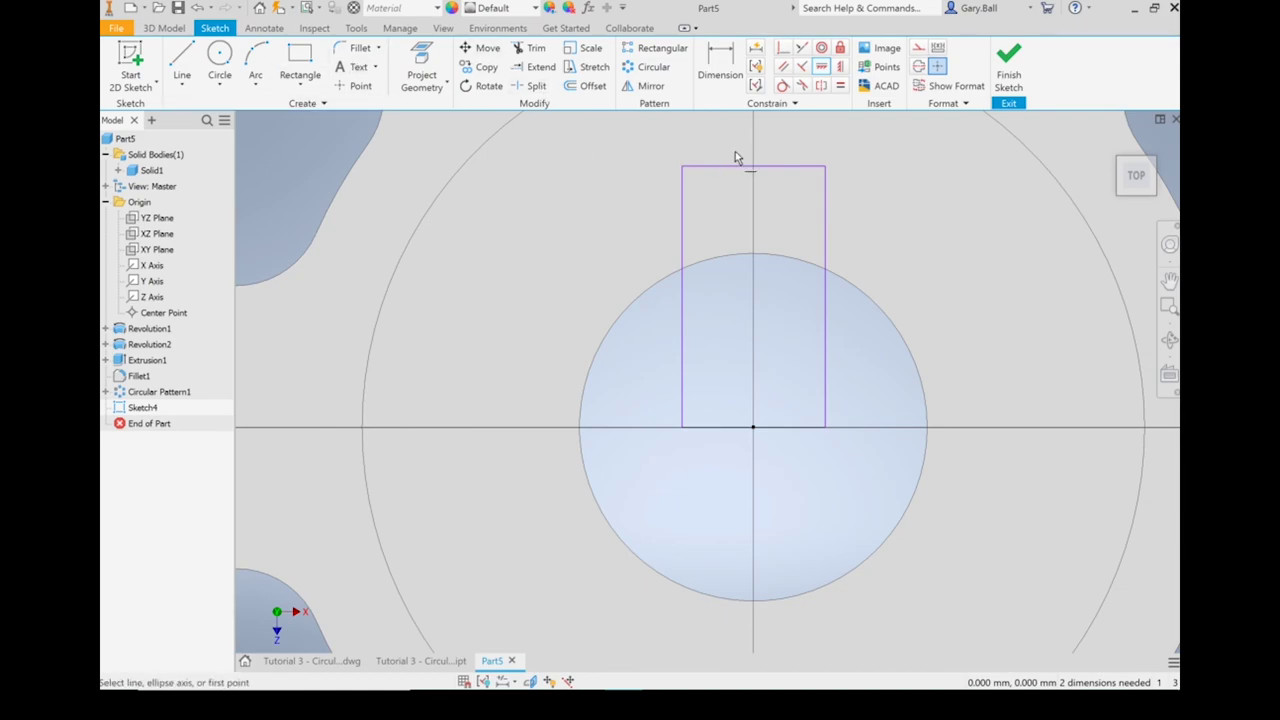
{"action": "left_click", "coordinate": [724, 62]}
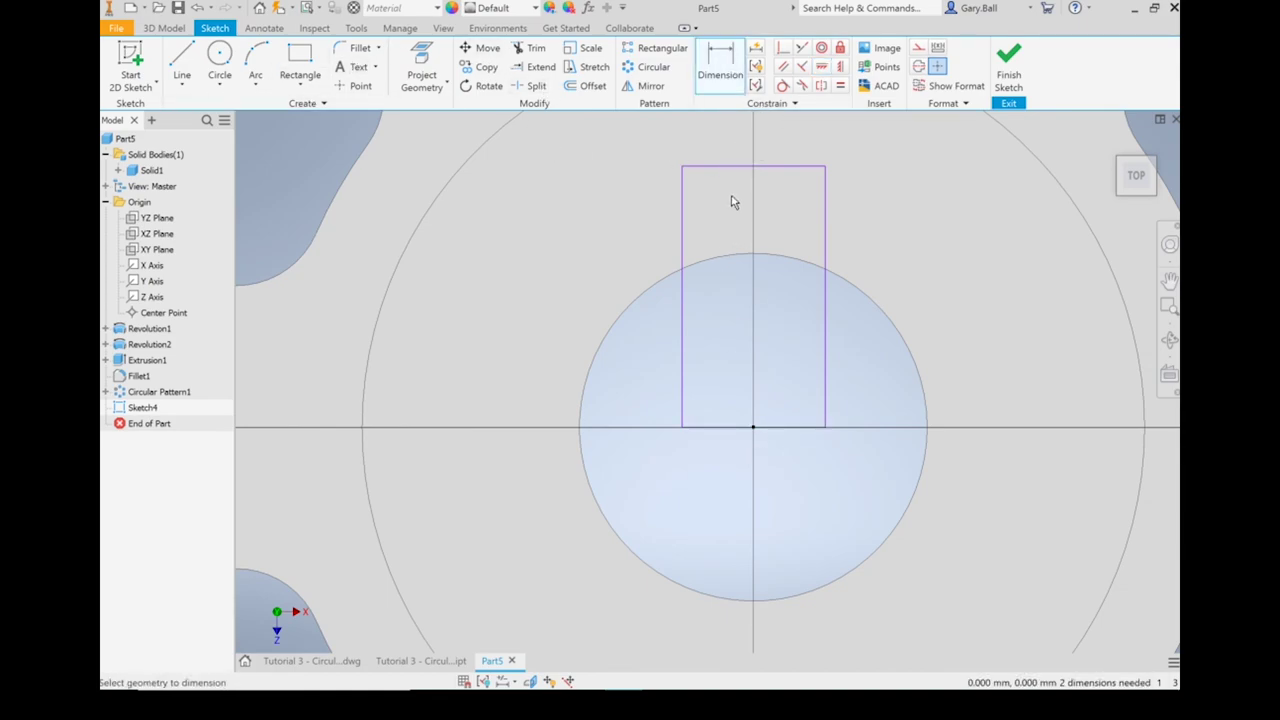
{"action": "scroll", "coordinate": [853, 343], "scroll_direction": "down", "scroll_amount": 2}
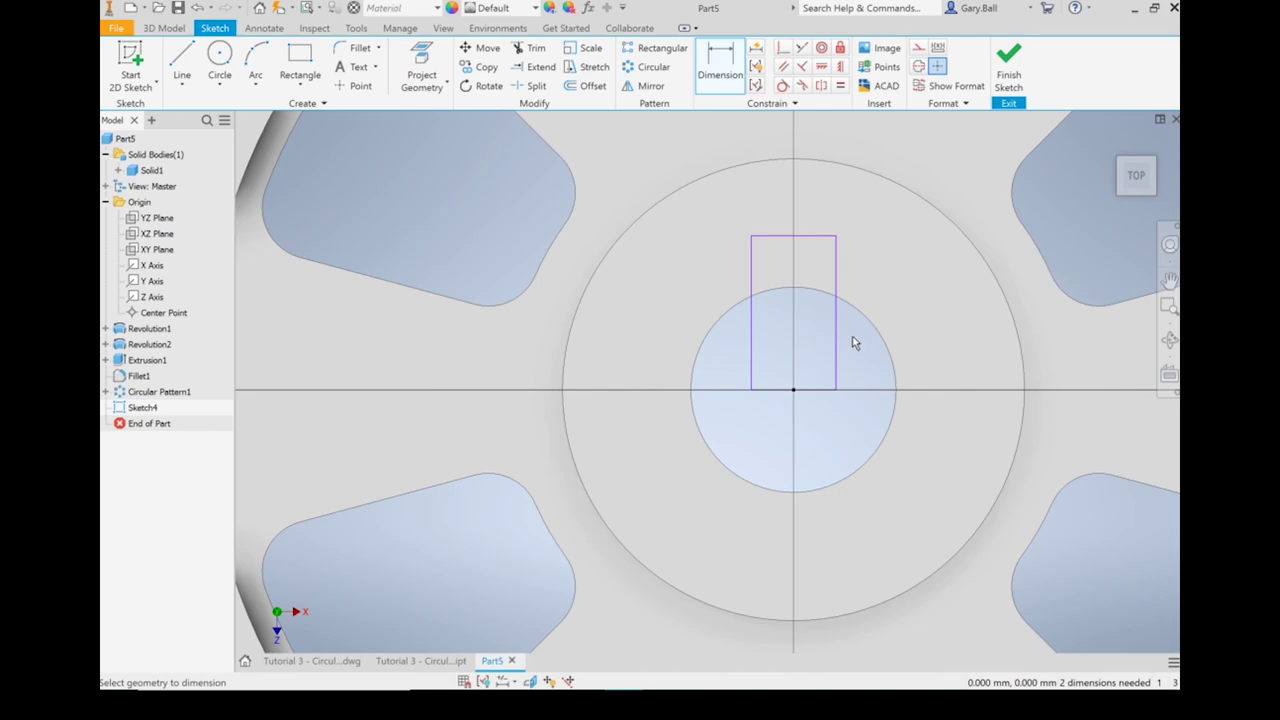
{"action": "left_click", "coordinate": [813, 240]}
{"action": "left_click", "coordinate": [862, 207]}
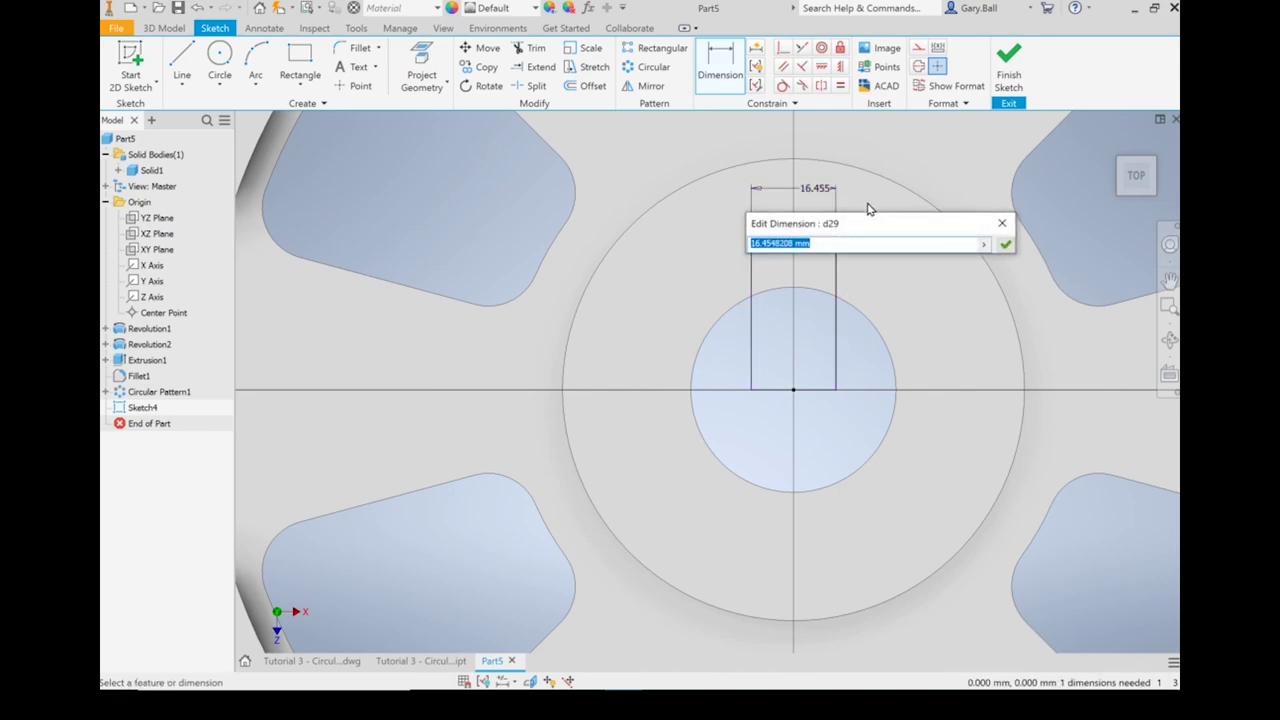
{"action": "type", "text": "10"}
{"action": "key", "text": "Return"}
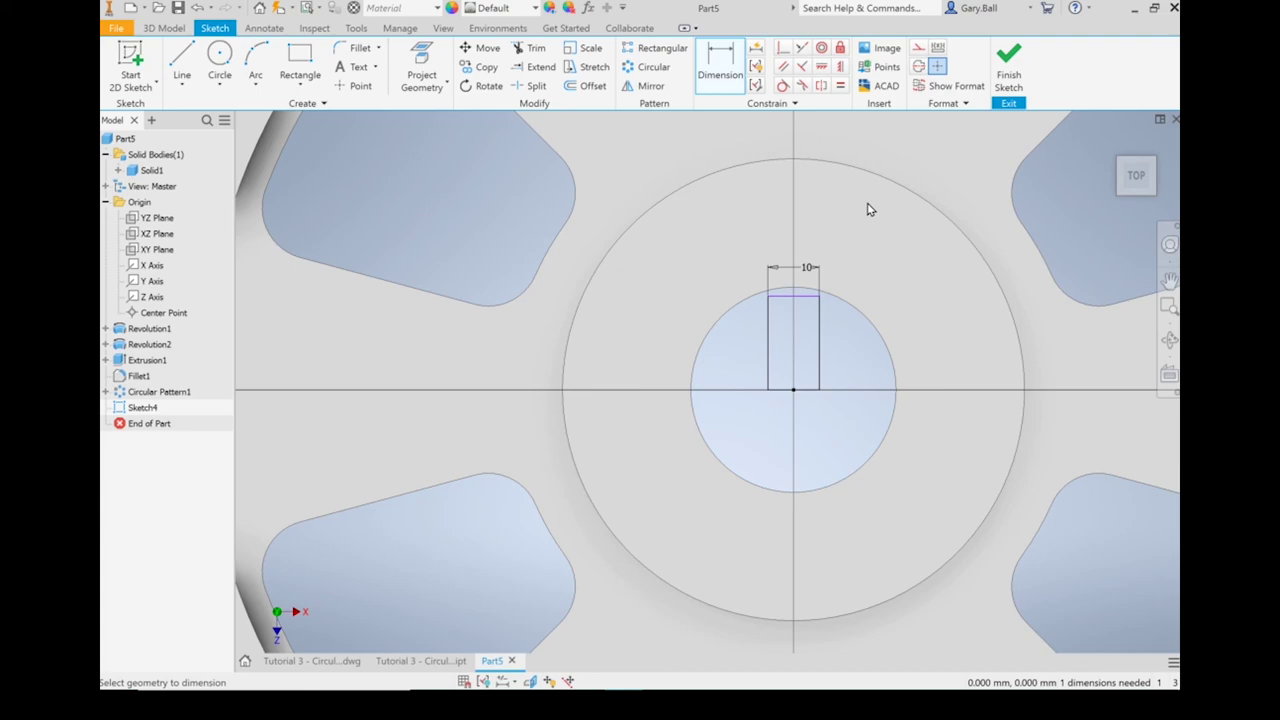
- Dimension the height between the rectangle's upper and lower edges as 25 mm, and finish the sketch
{"action": "left_click", "coordinate": [793, 296]}
{"action": "left_click", "coordinate": [793, 389]}
{"action": "left_click", "coordinate": [922, 343]}
{"action": "type", "text": "2"}
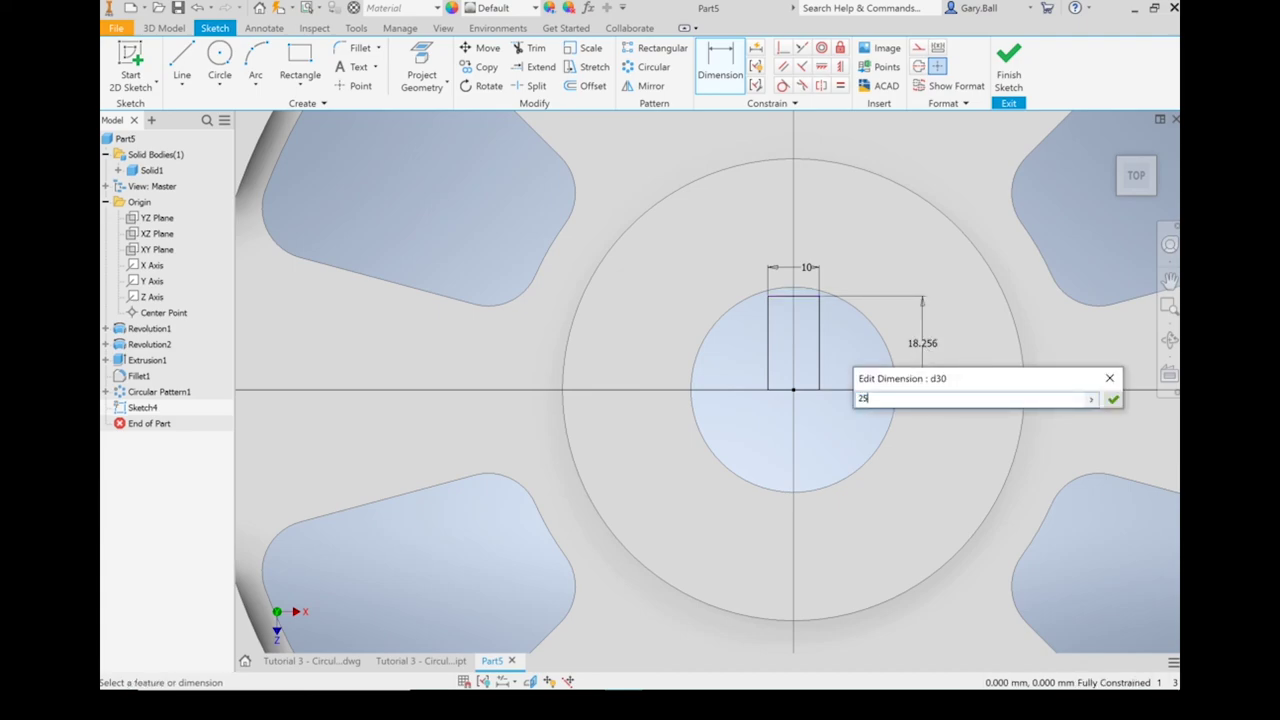
{"action": "type", "text": "5"}
{"action": "key", "text": "Return"}
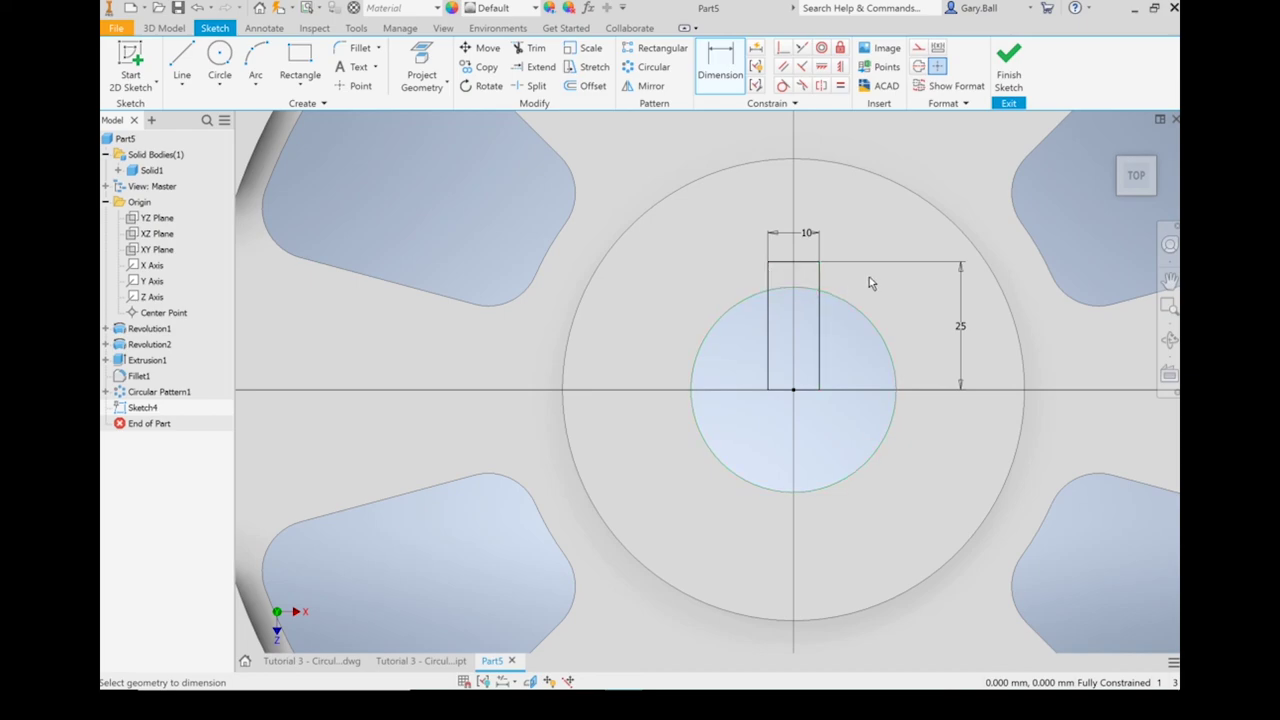
{"action": "left_click", "coordinate": [1010, 62]}
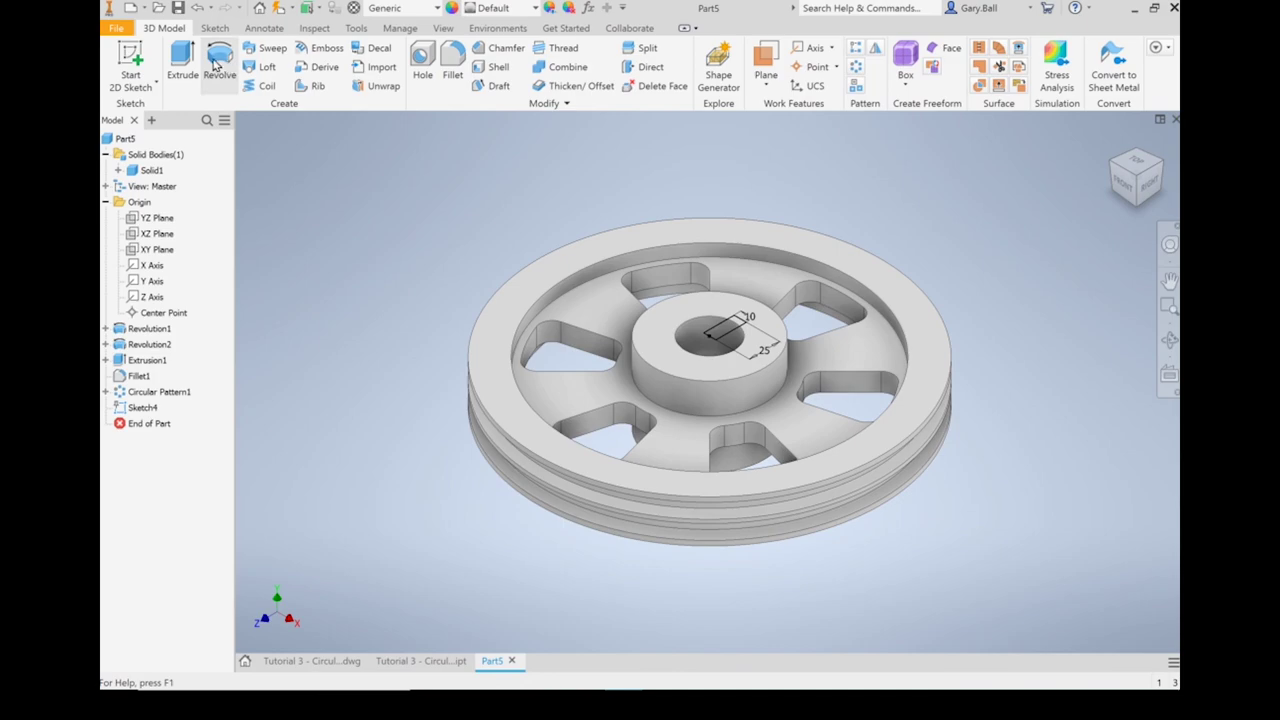
- Extrude the keyway rectangle as a cut through all of the hub, directed down into the body
{"action": "left_click", "coordinate": [183, 60]}
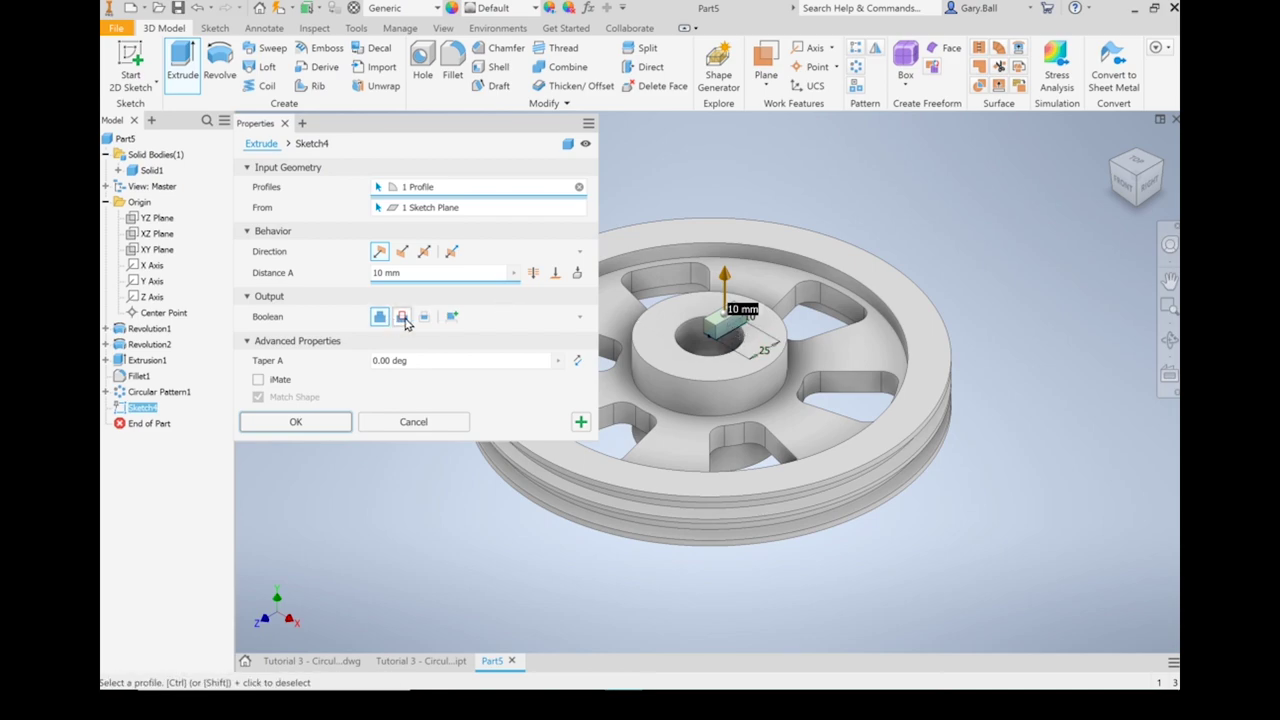
{"action": "left_click", "coordinate": [405, 320]}
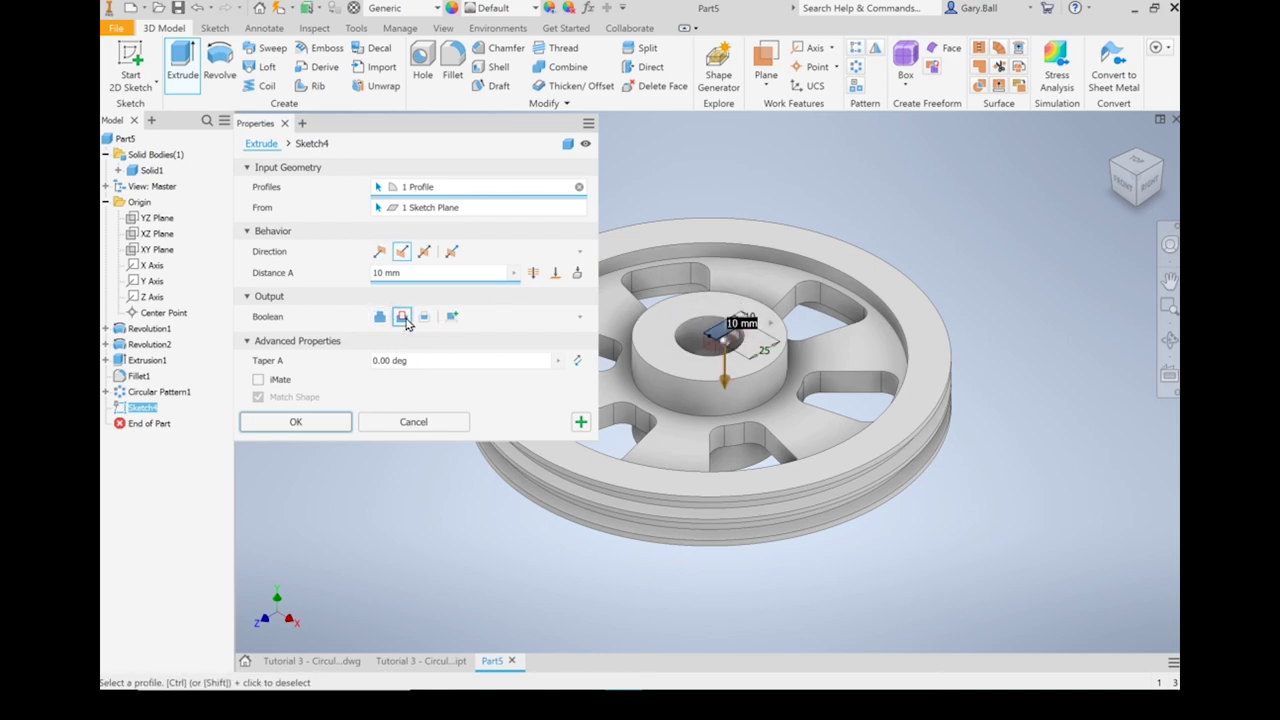
{"action": "left_click", "coordinate": [533, 273]}
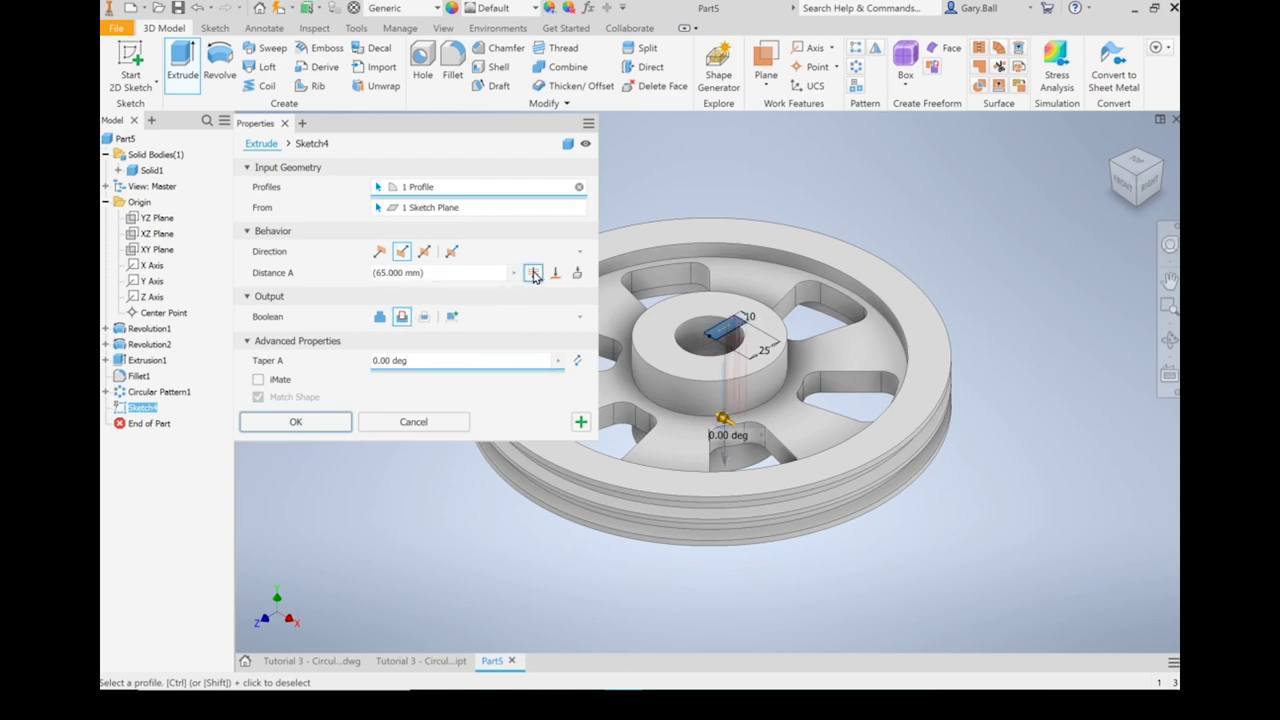
{"action": "left_click", "coordinate": [292, 421]}
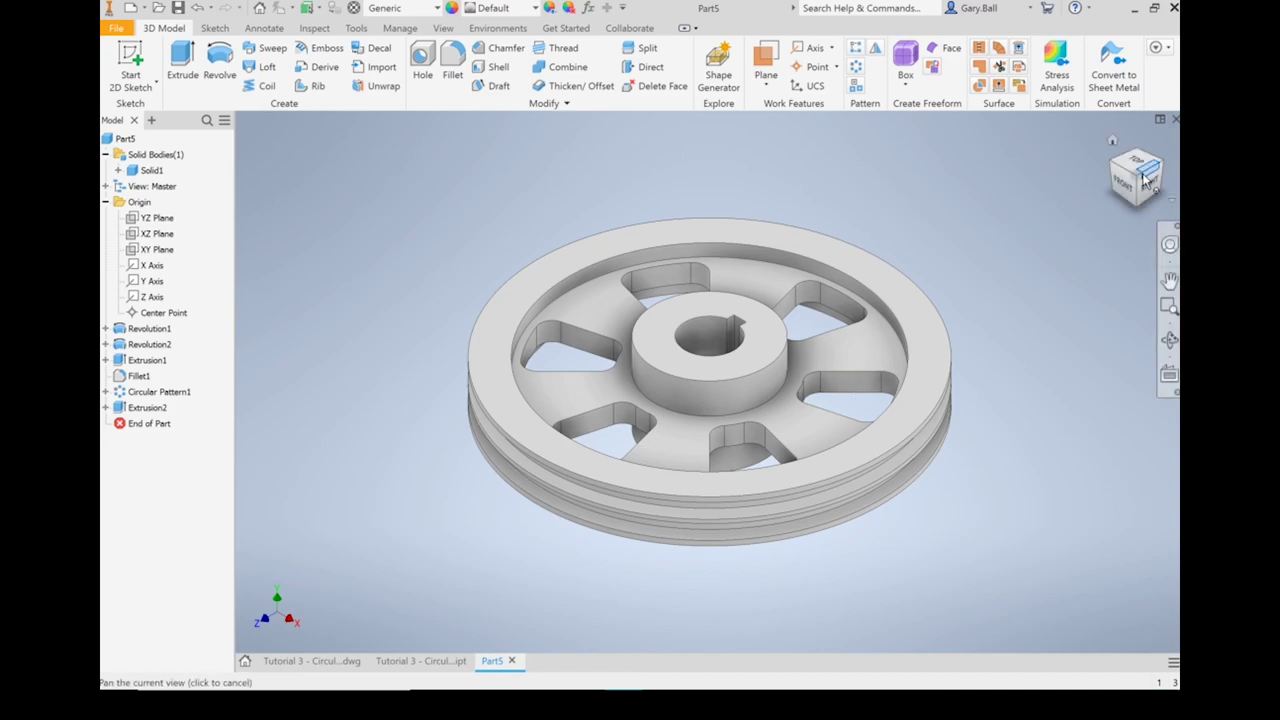
{"action": "left_click_drag", "start_coordinate": [1147, 178], "coordinate": [1145, 214]}
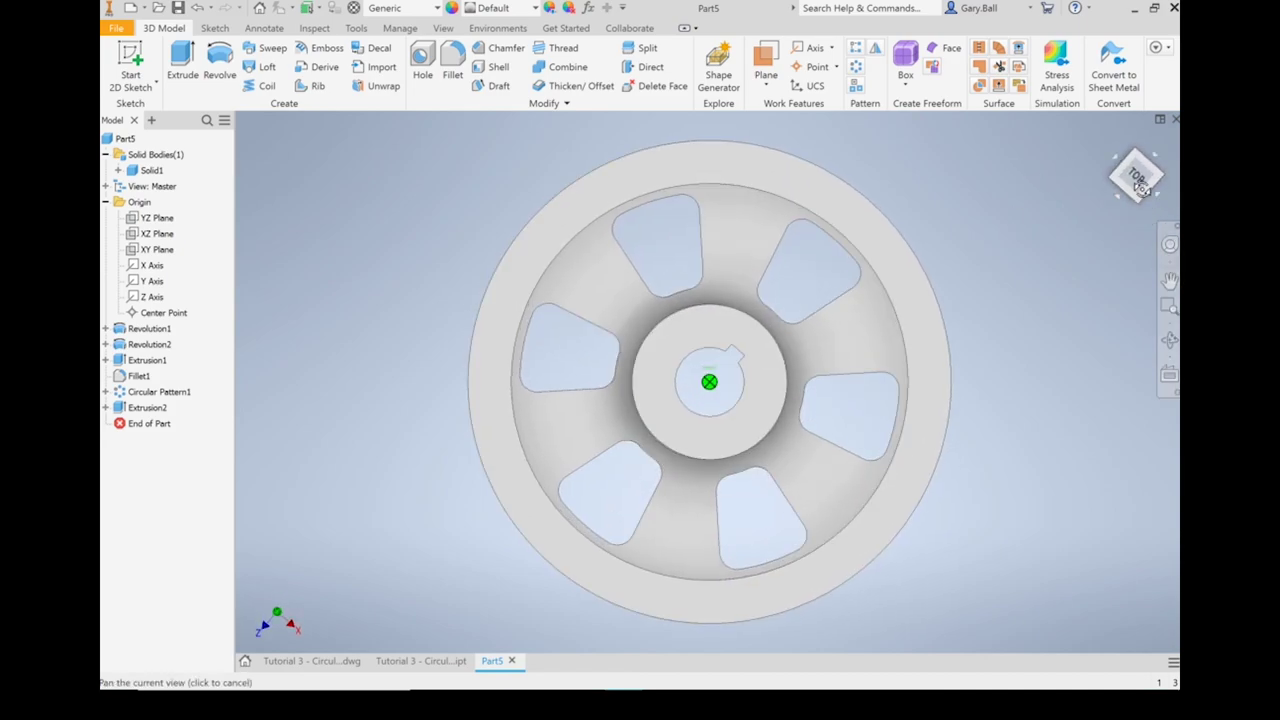
{"action": "left_click", "coordinate": [1146, 190]}
{"action": "middle_click_drag", "start_coordinate": [709, 381], "coordinate": [709, 381], "text": "shift"}
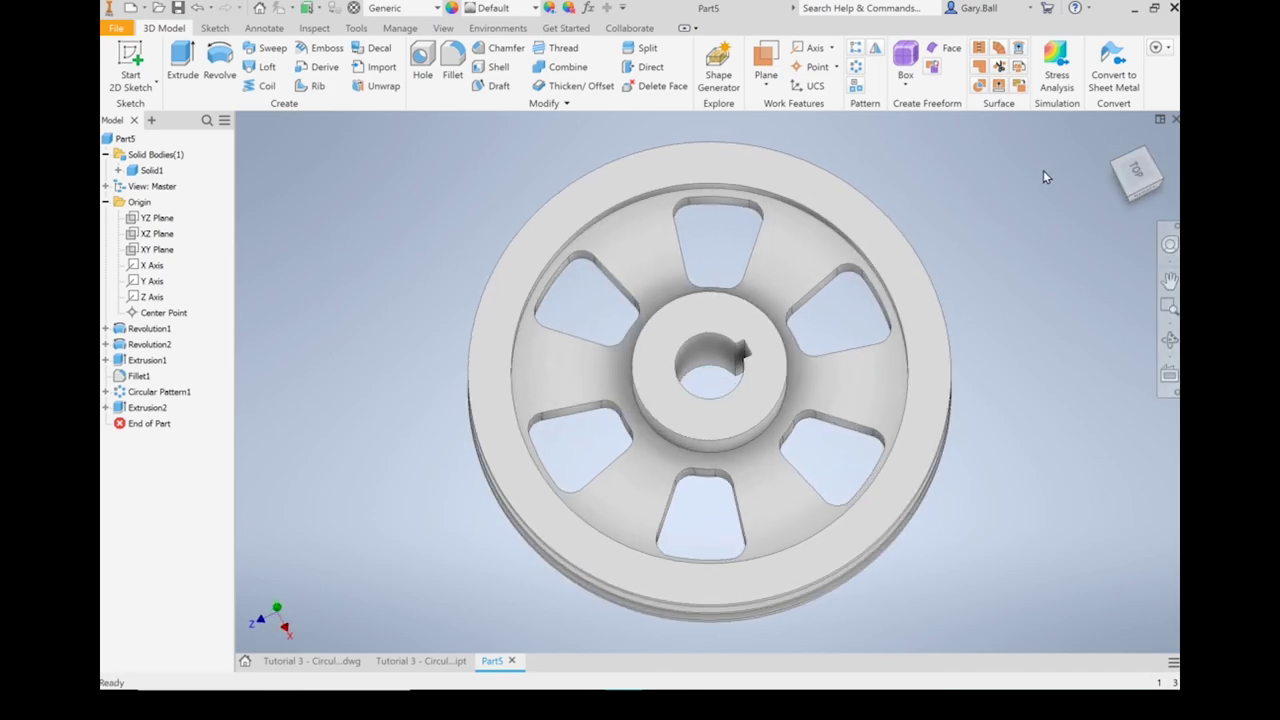
{"action": "left_click", "coordinate": [1114, 142]}
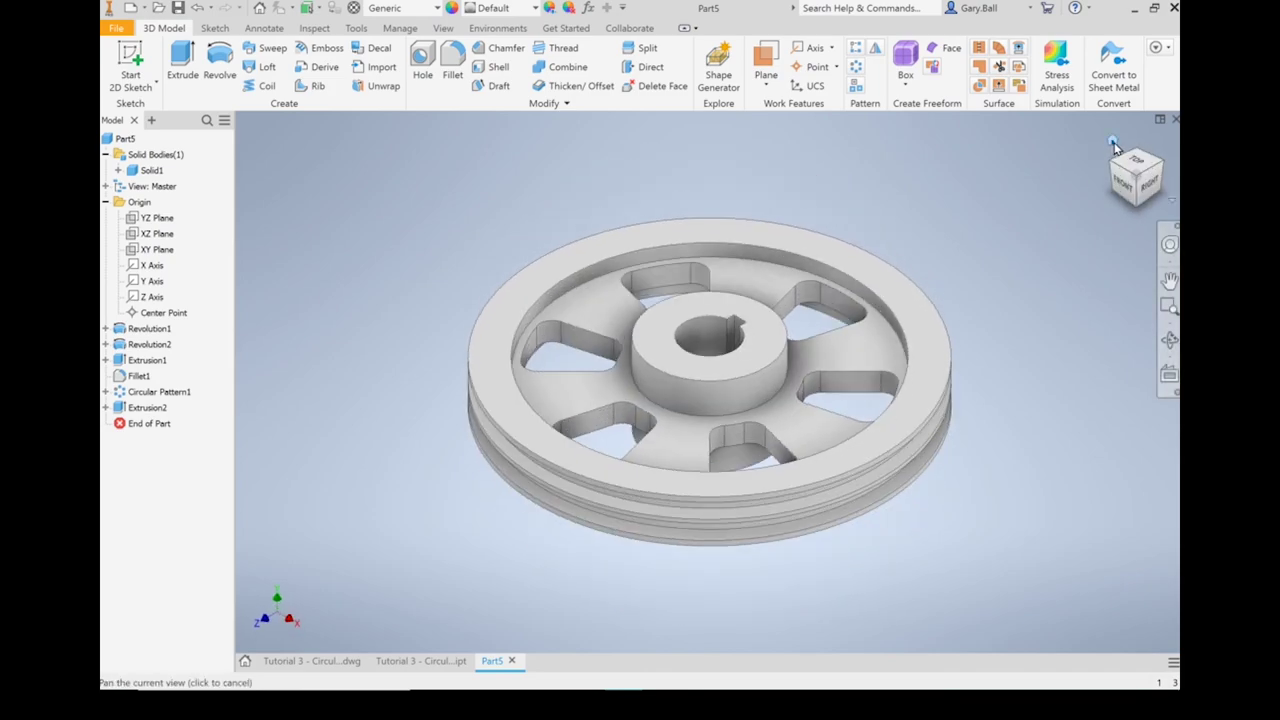